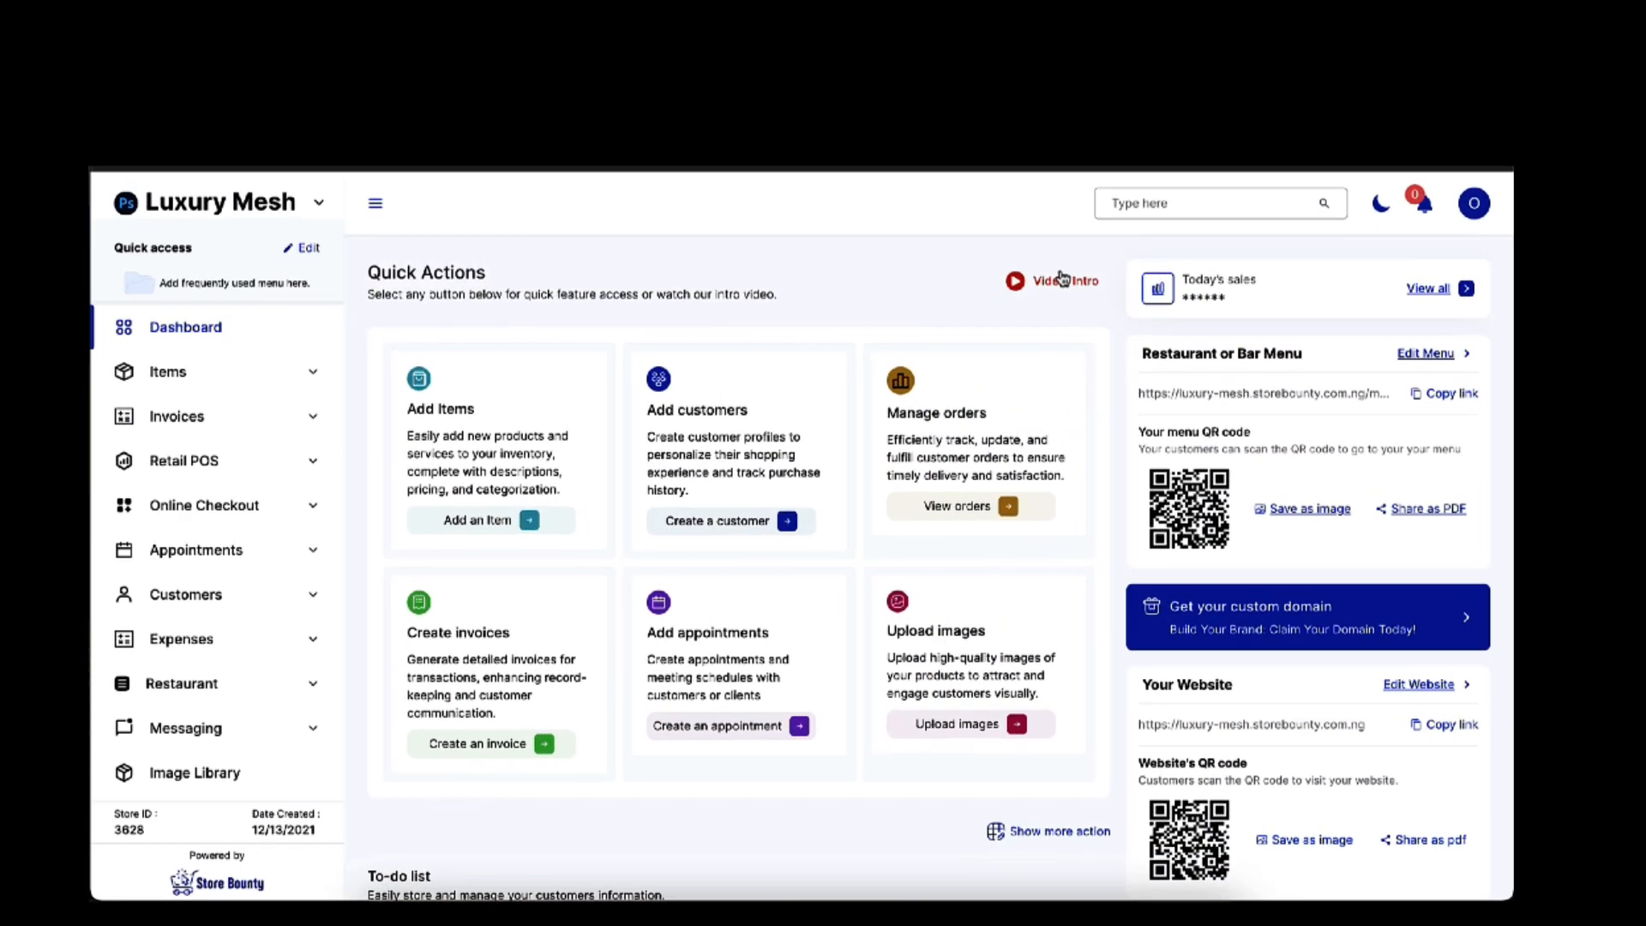
Step: Preview the intro video and examine the dashboard's Restaurant or Bar Menu and Your Website sections
click(1036, 281)
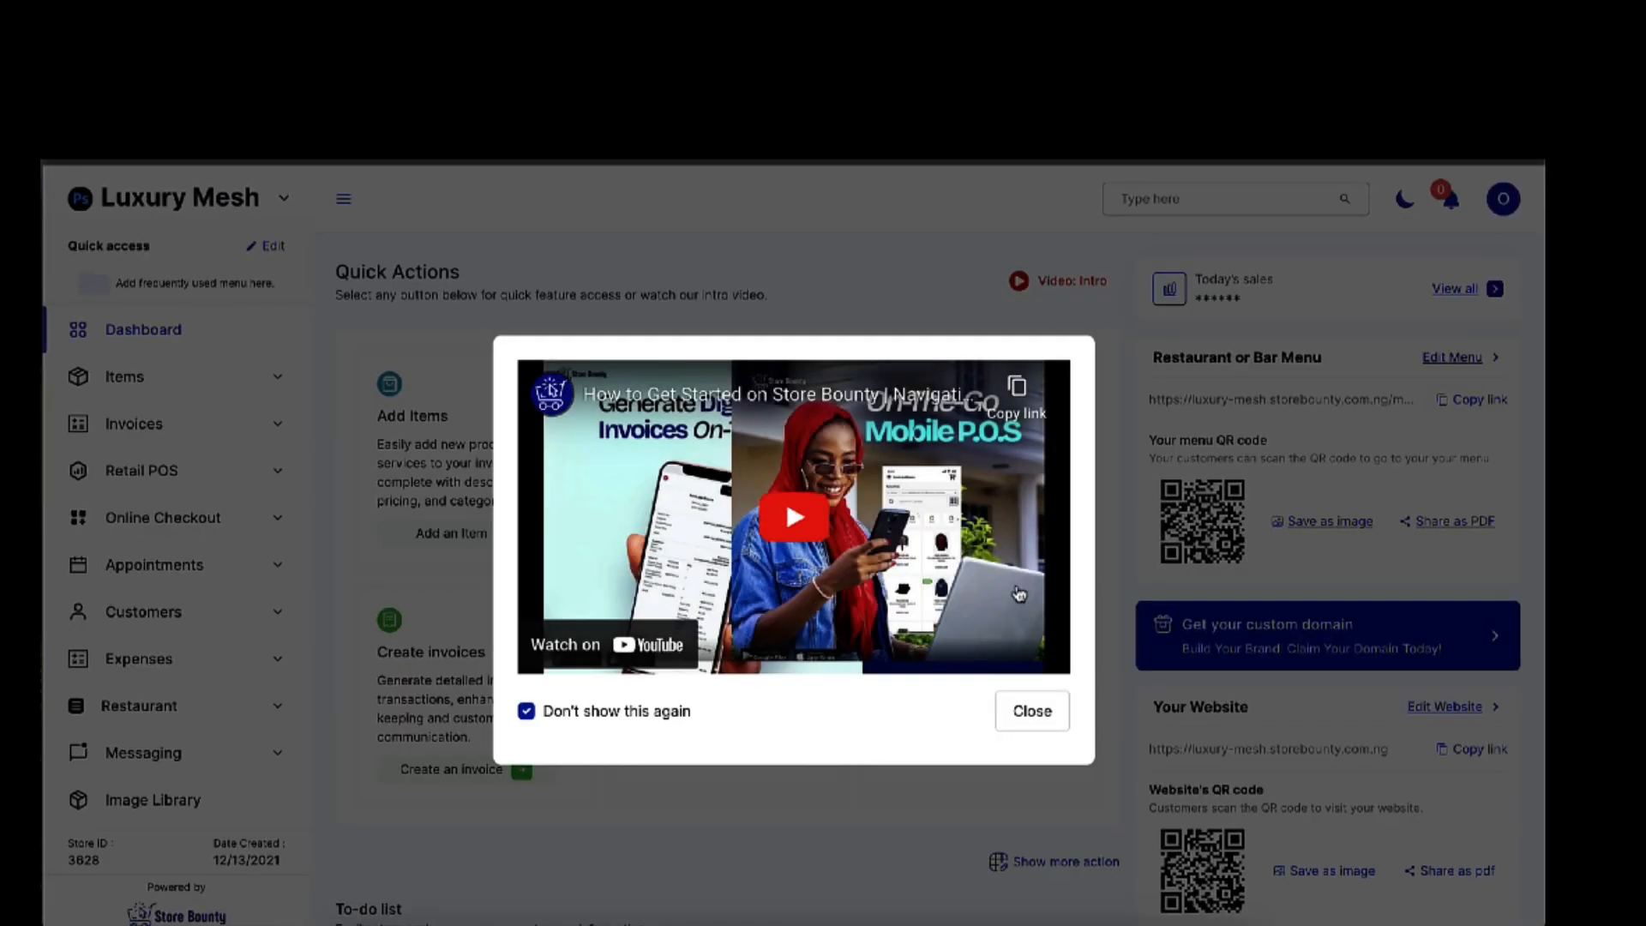
click(1032, 712)
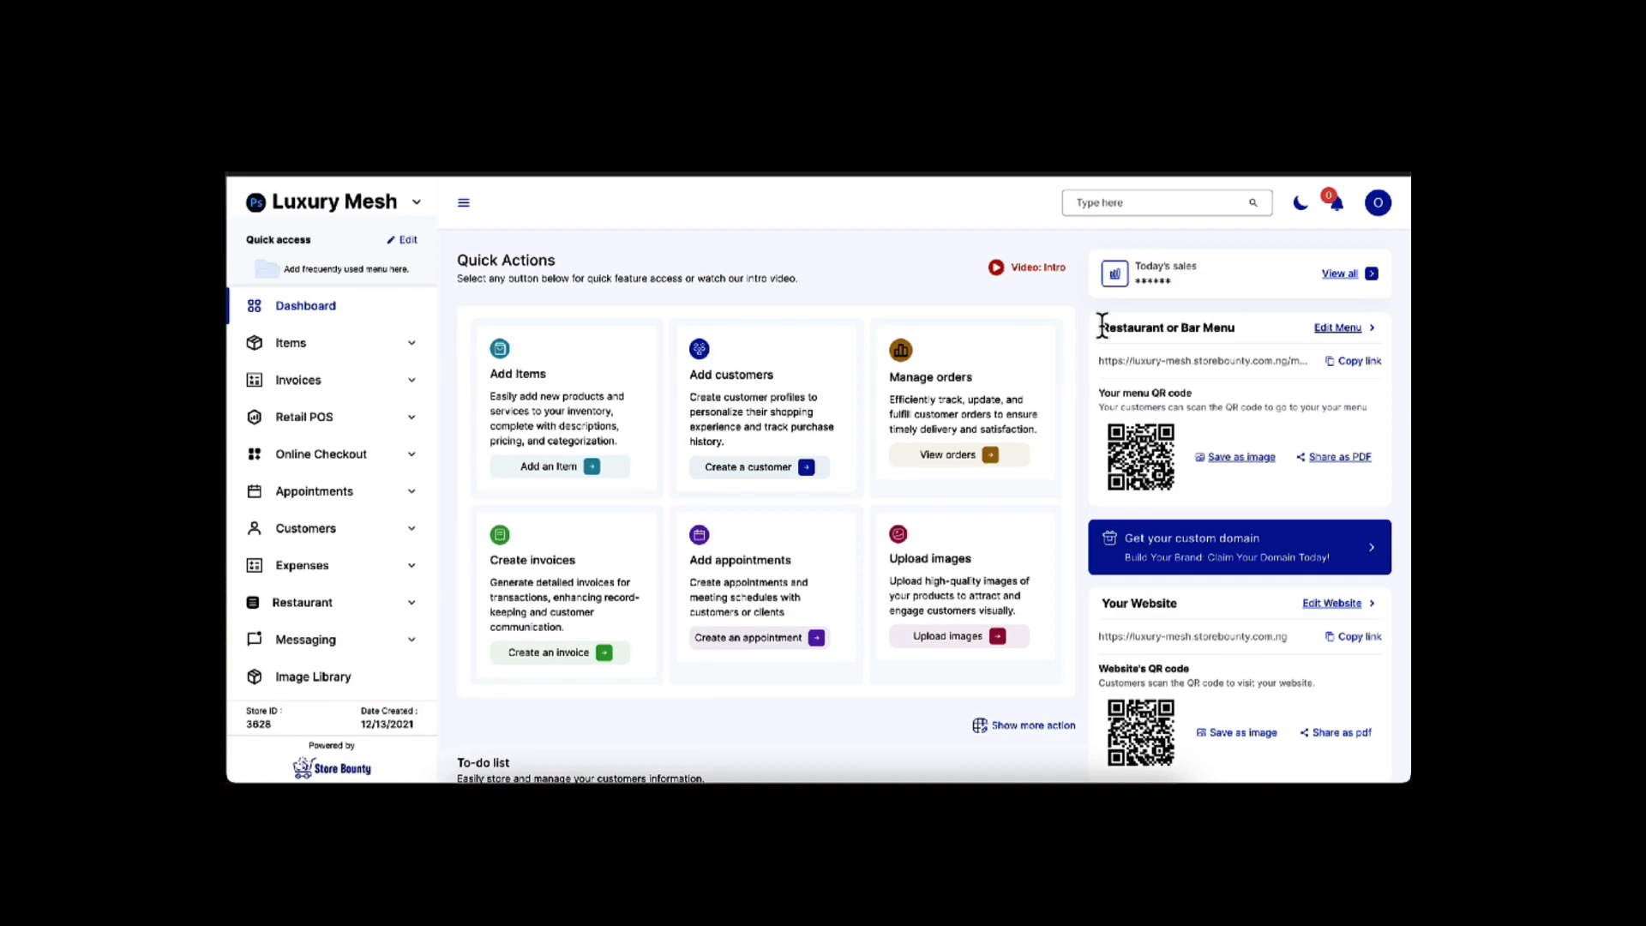
drag(1103, 327, 1127, 332)
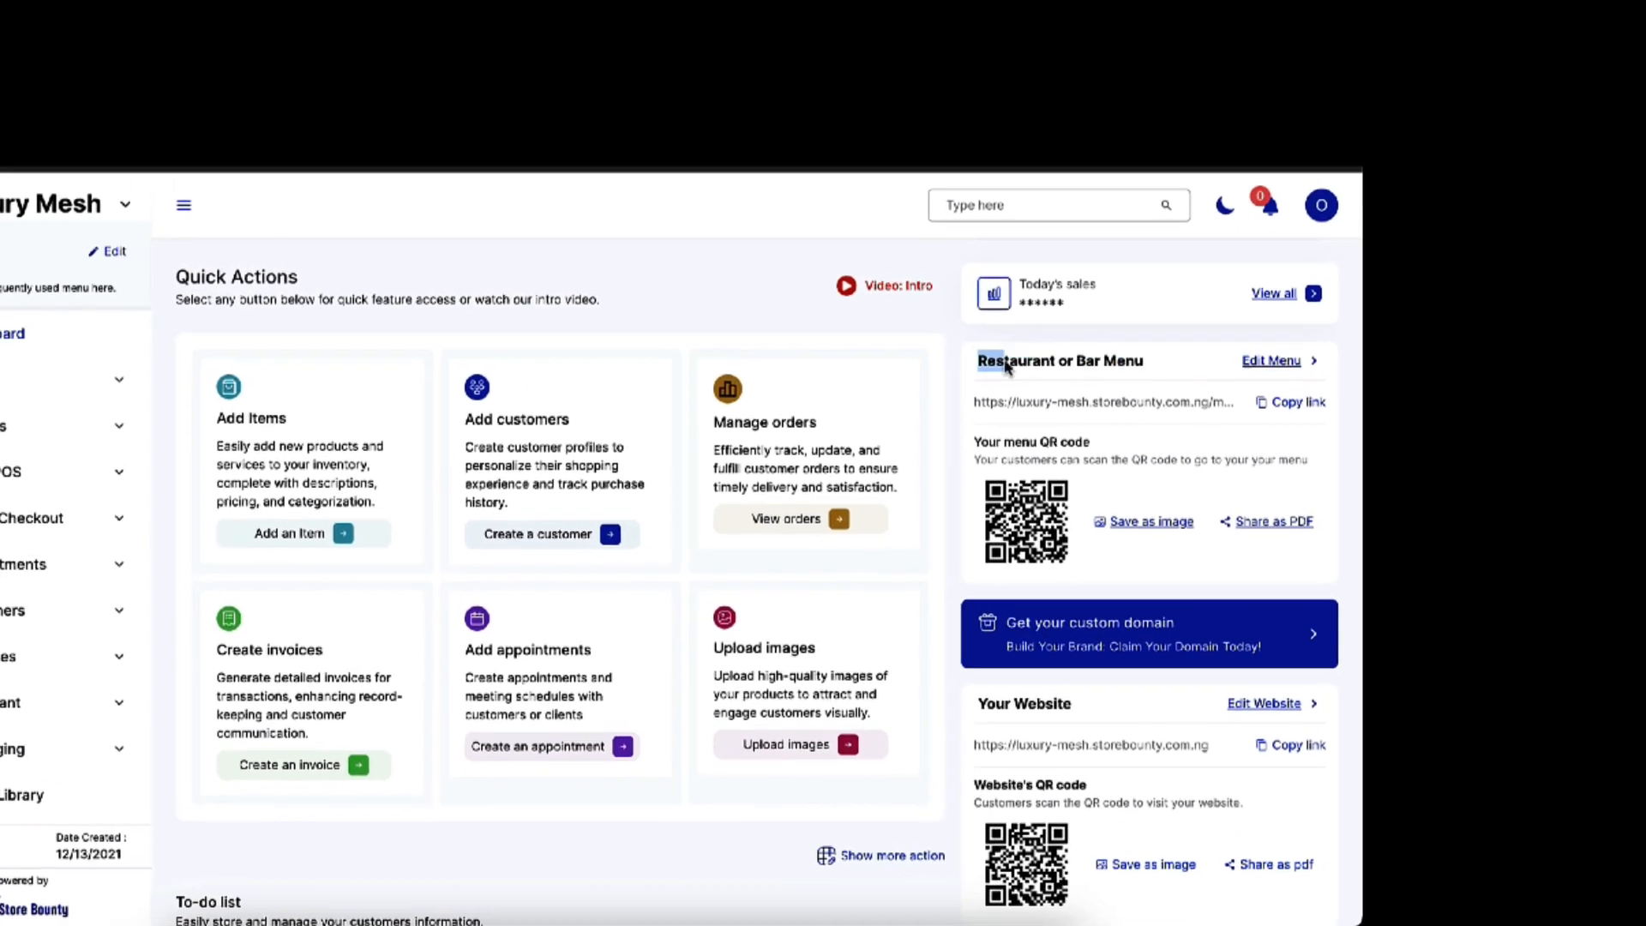
drag(1007, 367, 1157, 451)
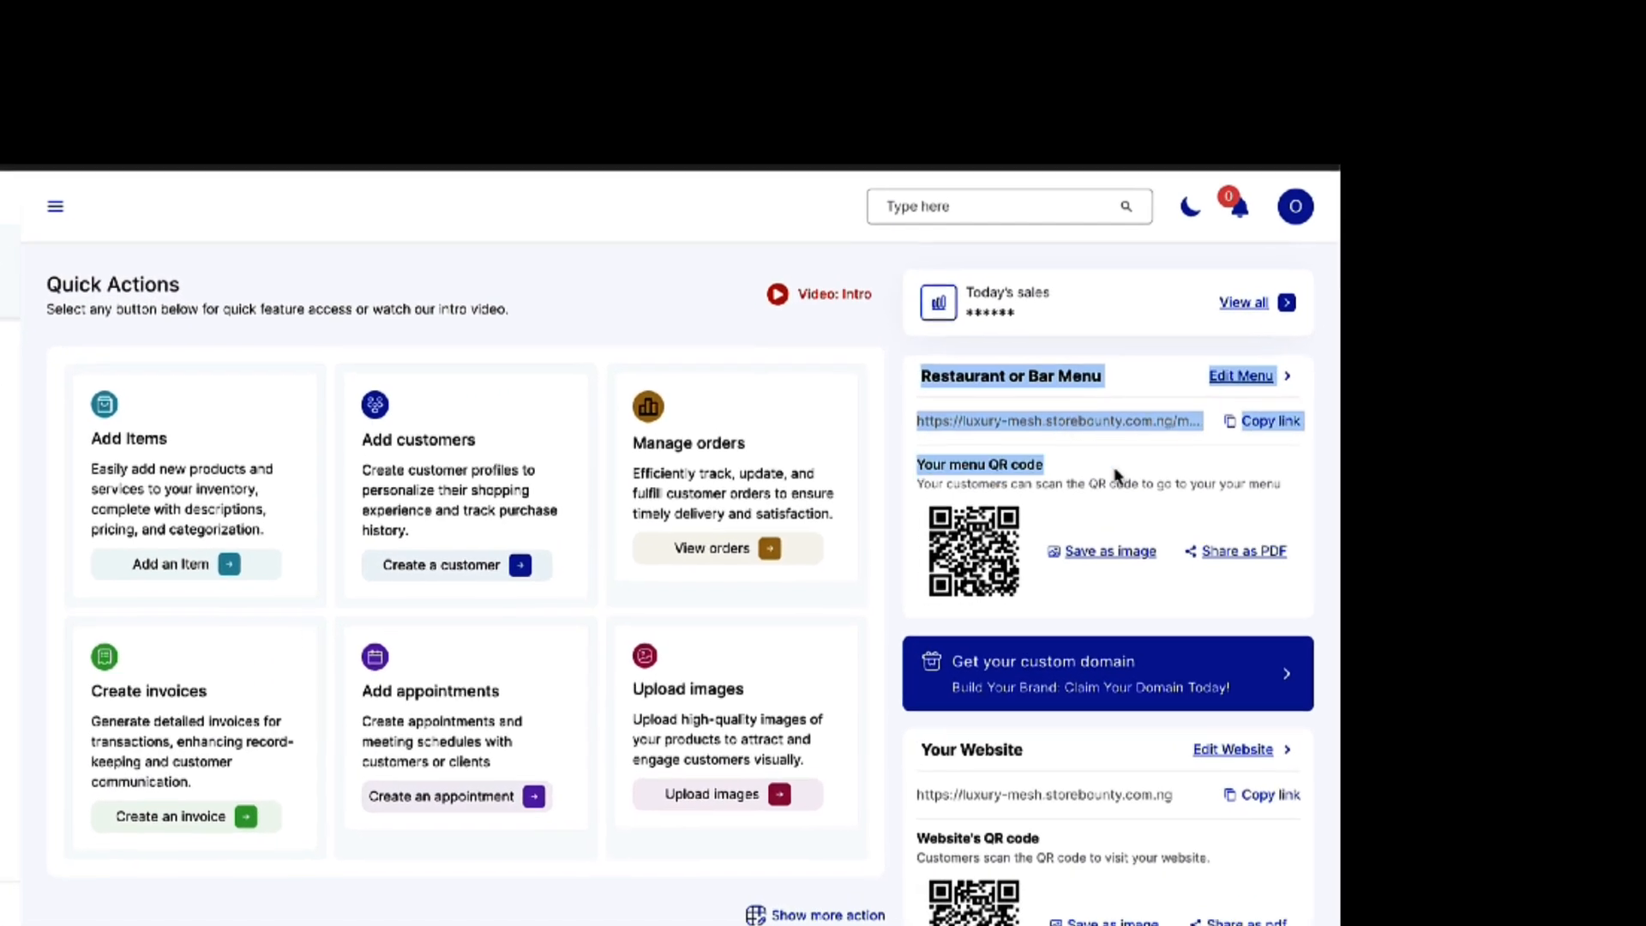
click(1191, 470)
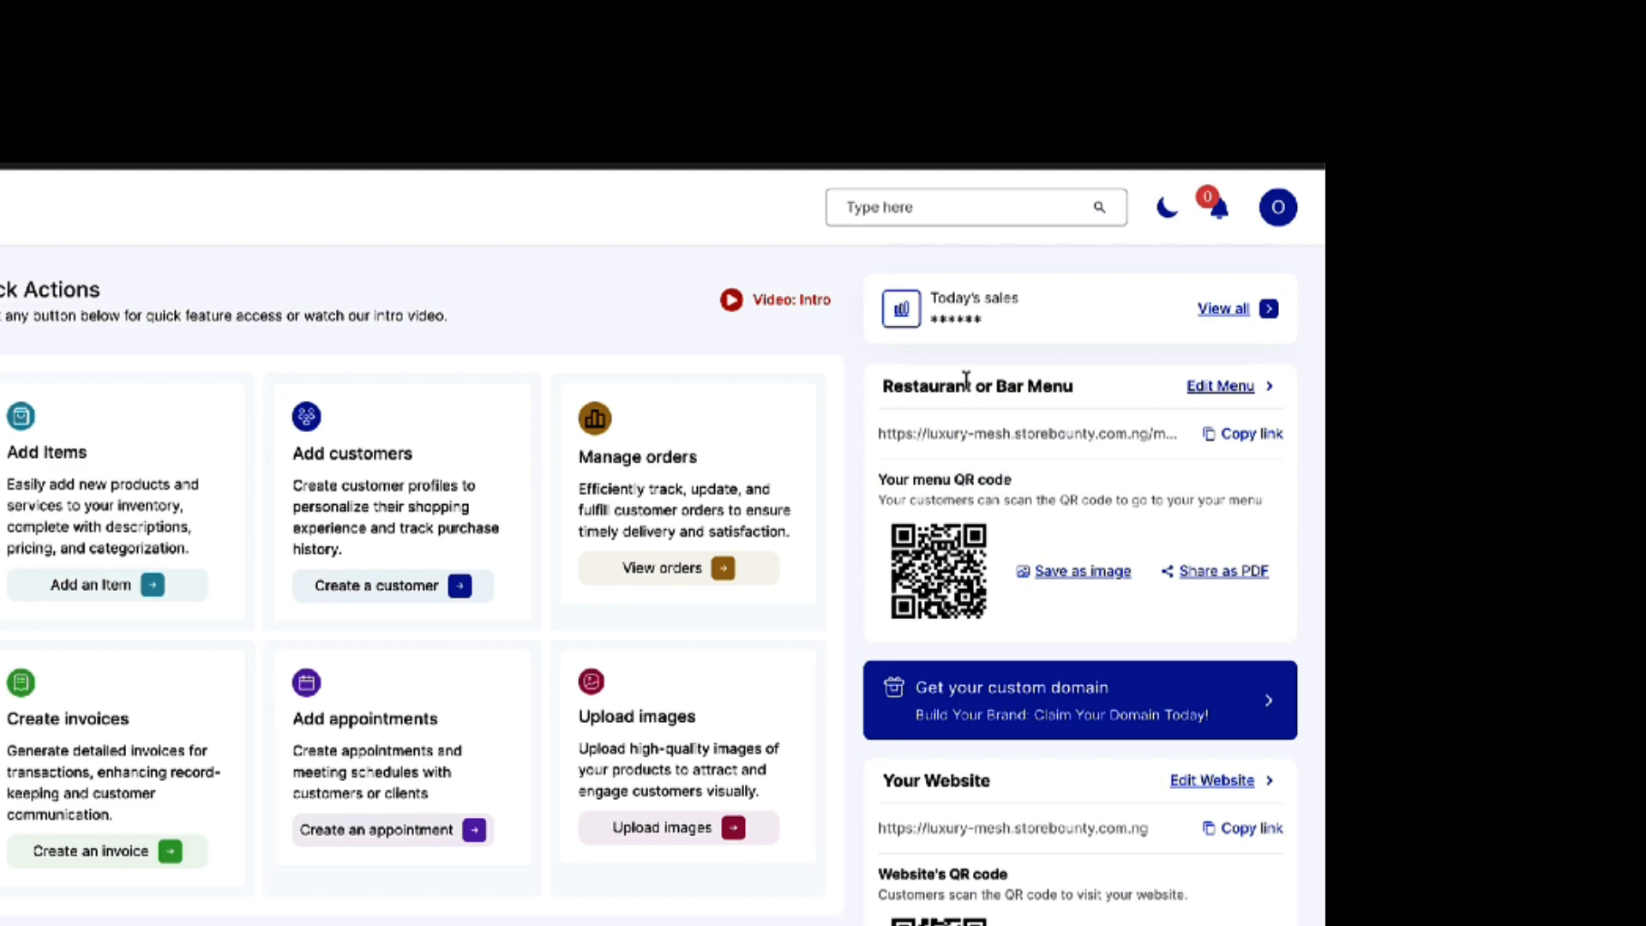
scroll(1046, 823, down, 3)
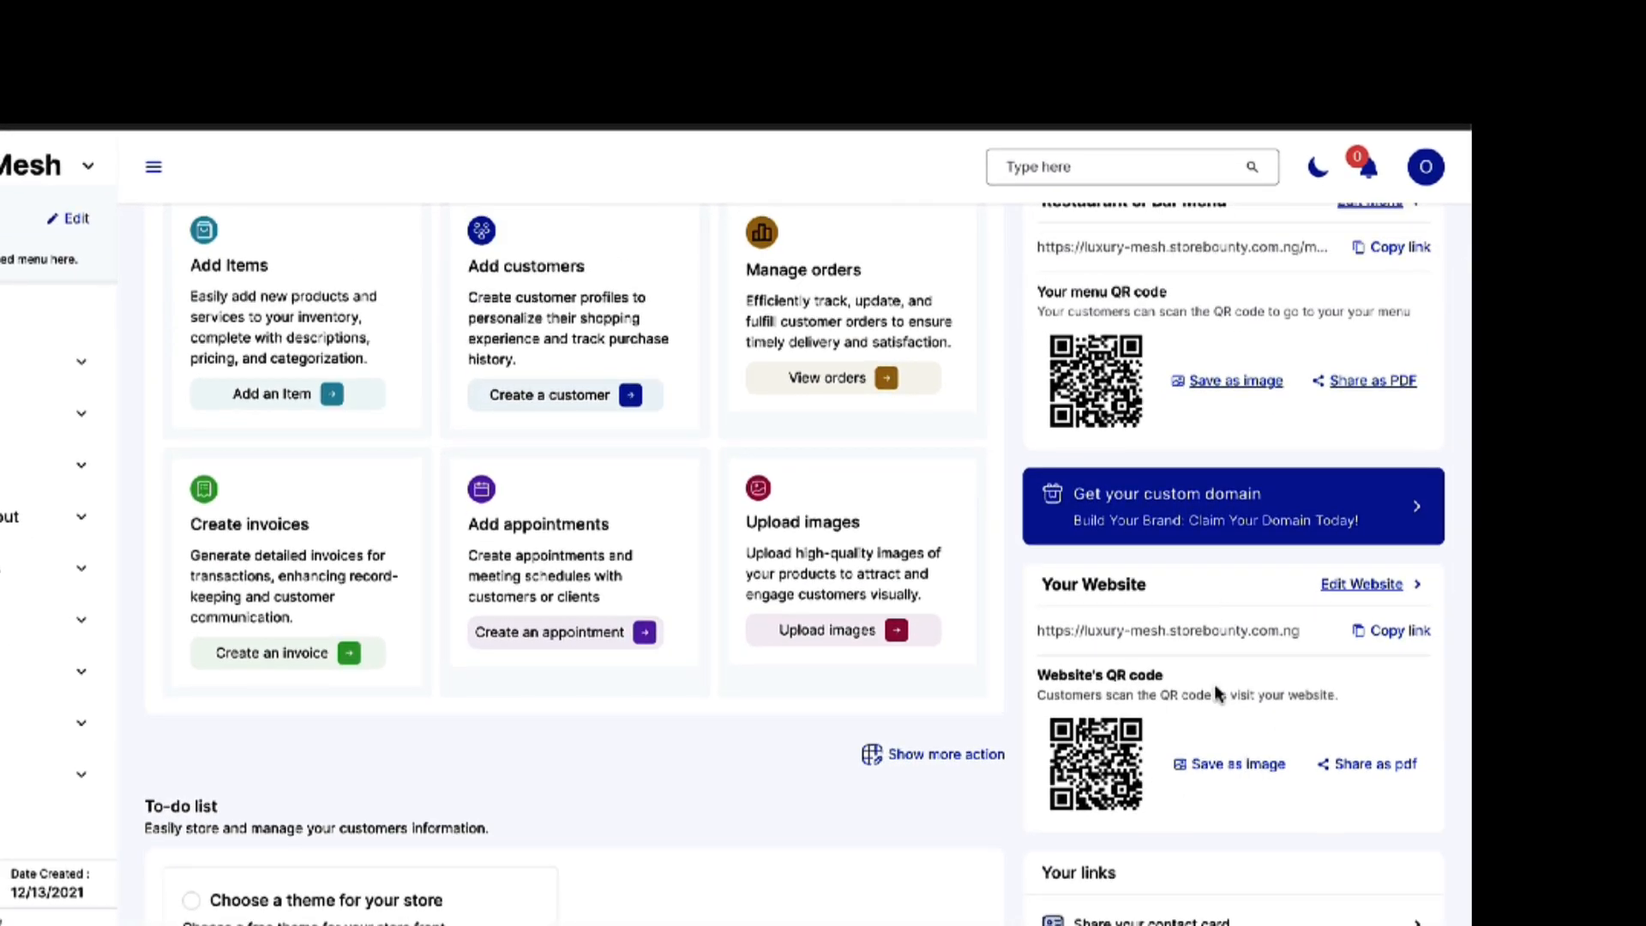
scroll(1210, 703, up, 2)
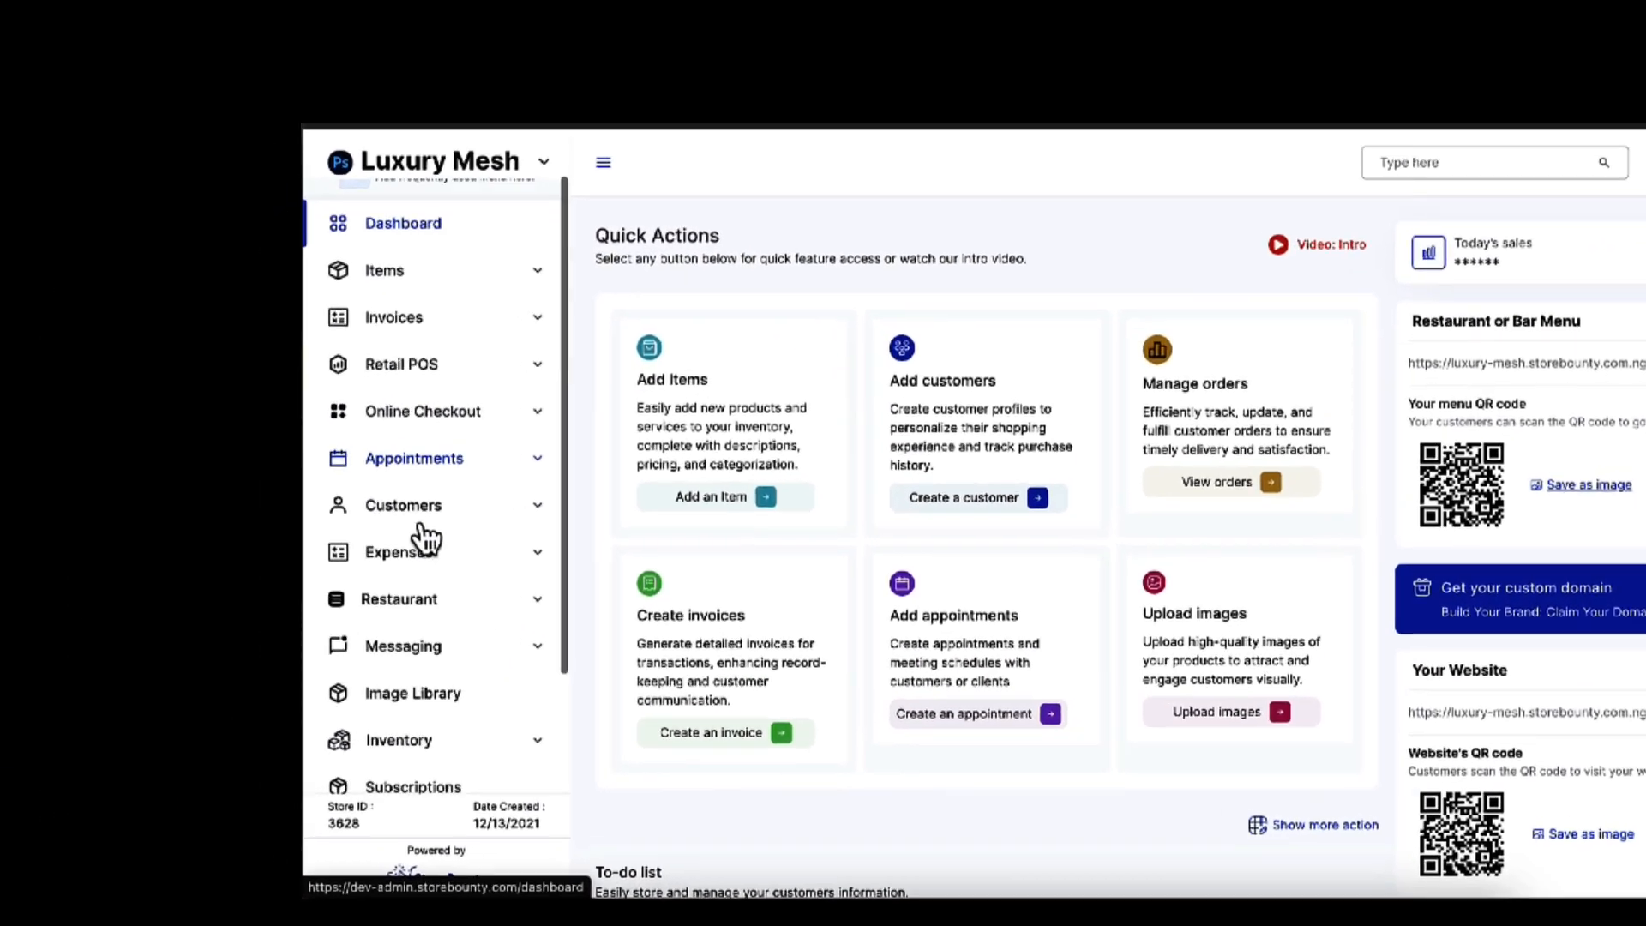
Step: Check which entries the Restaurant section contains and collapse it again
scroll(330, 507, down, 3)
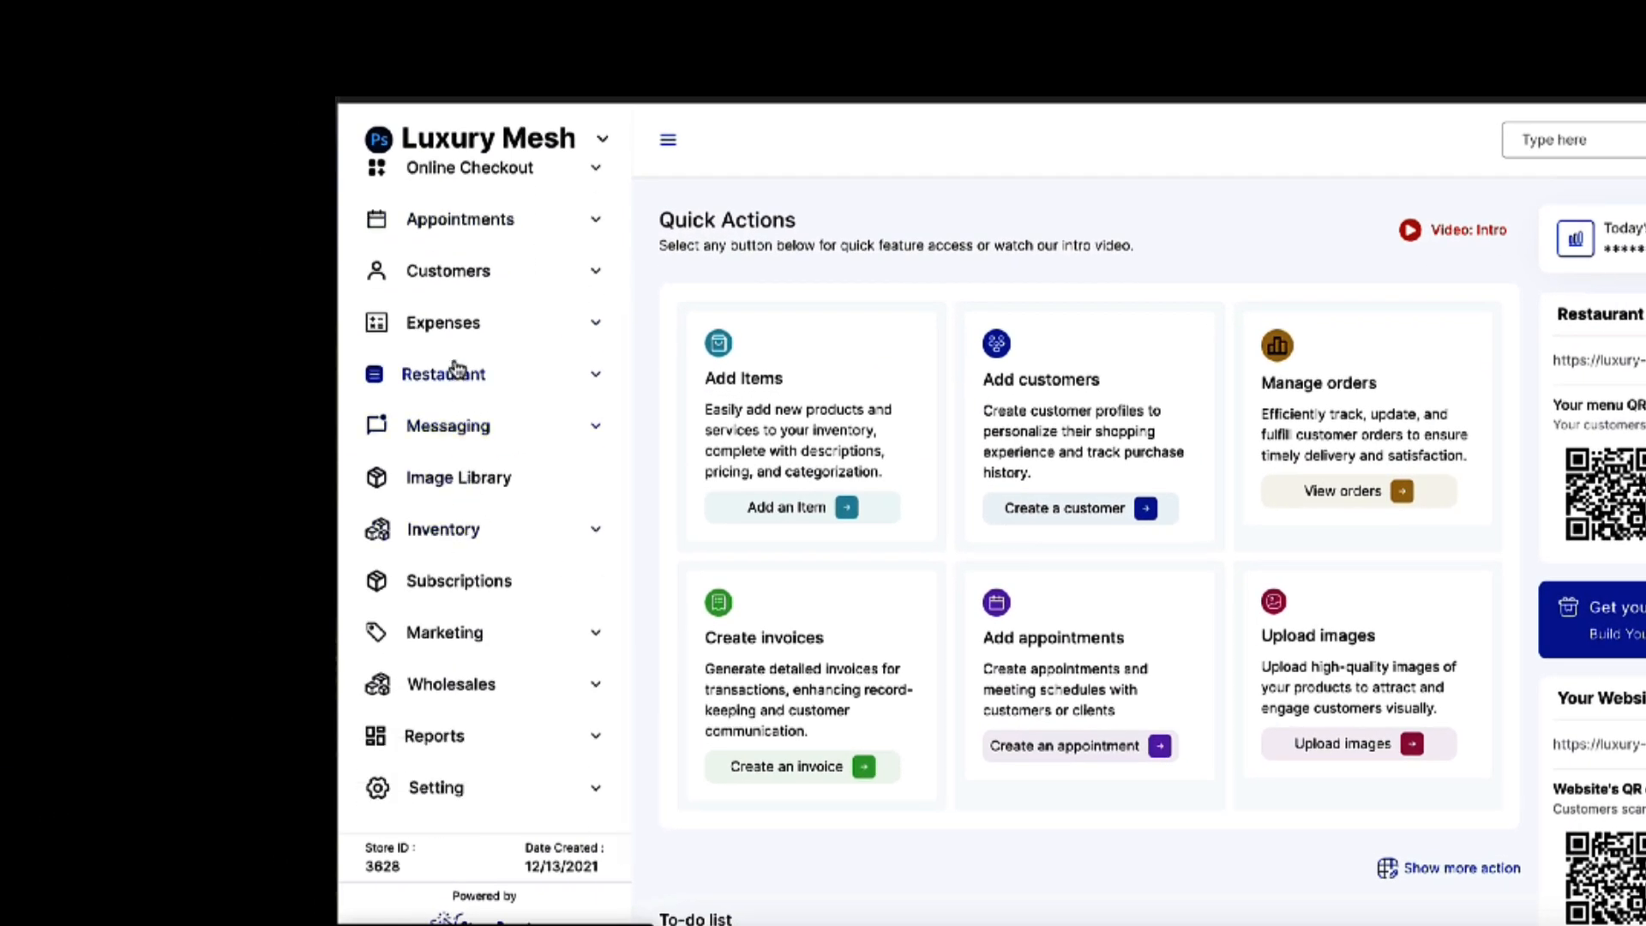
click(457, 371)
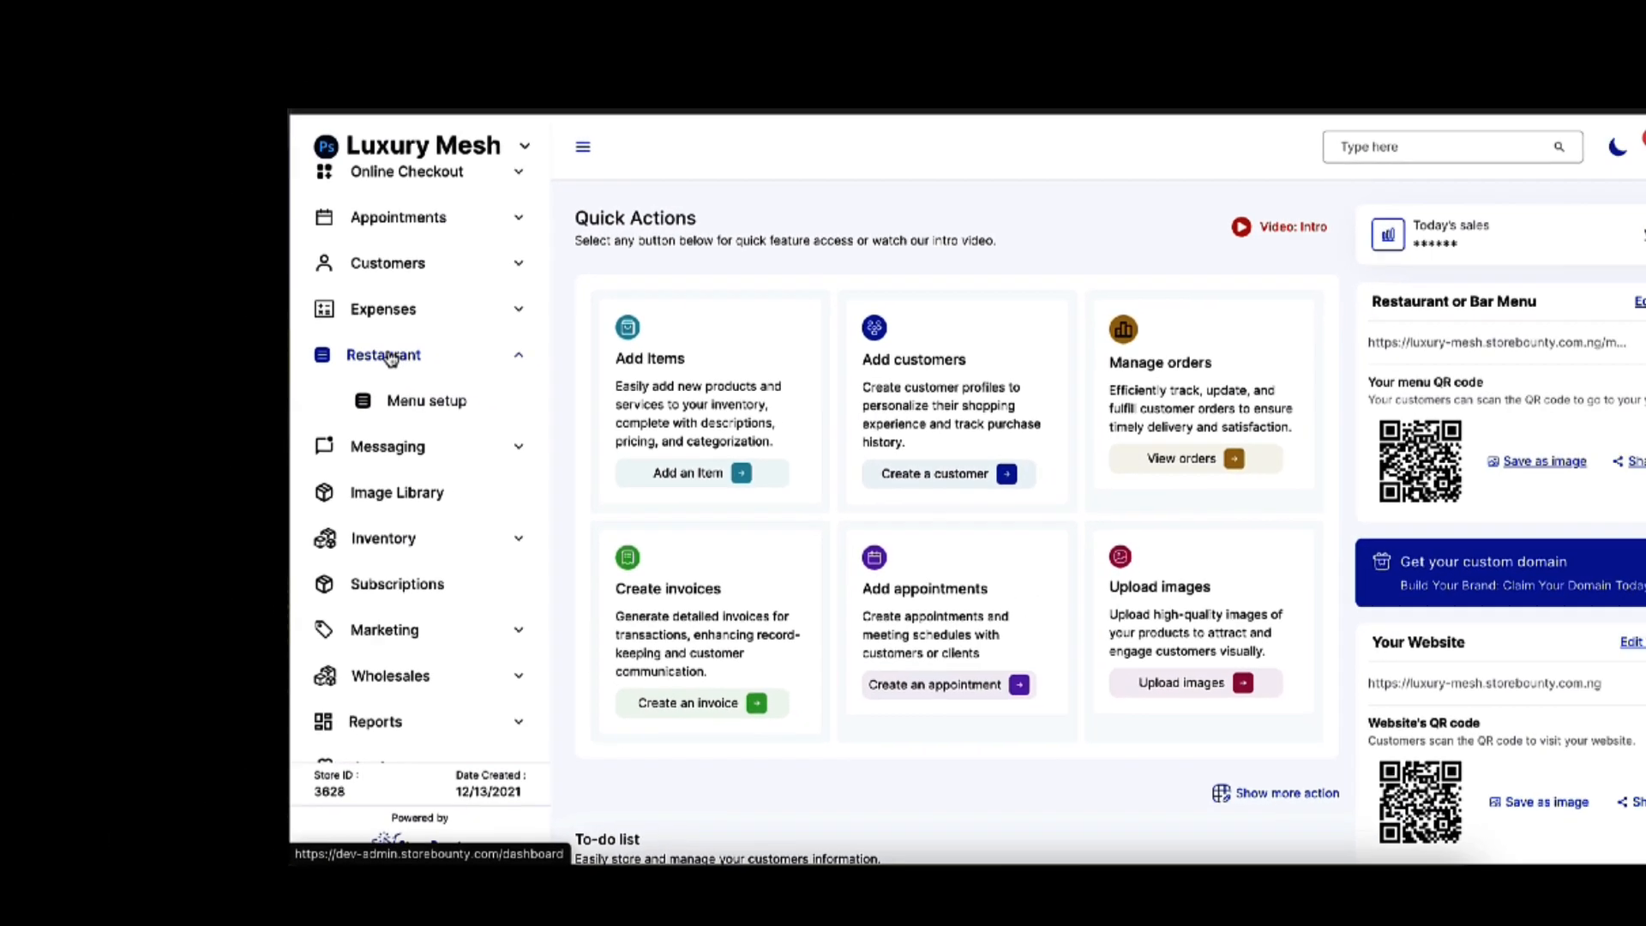
click(463, 340)
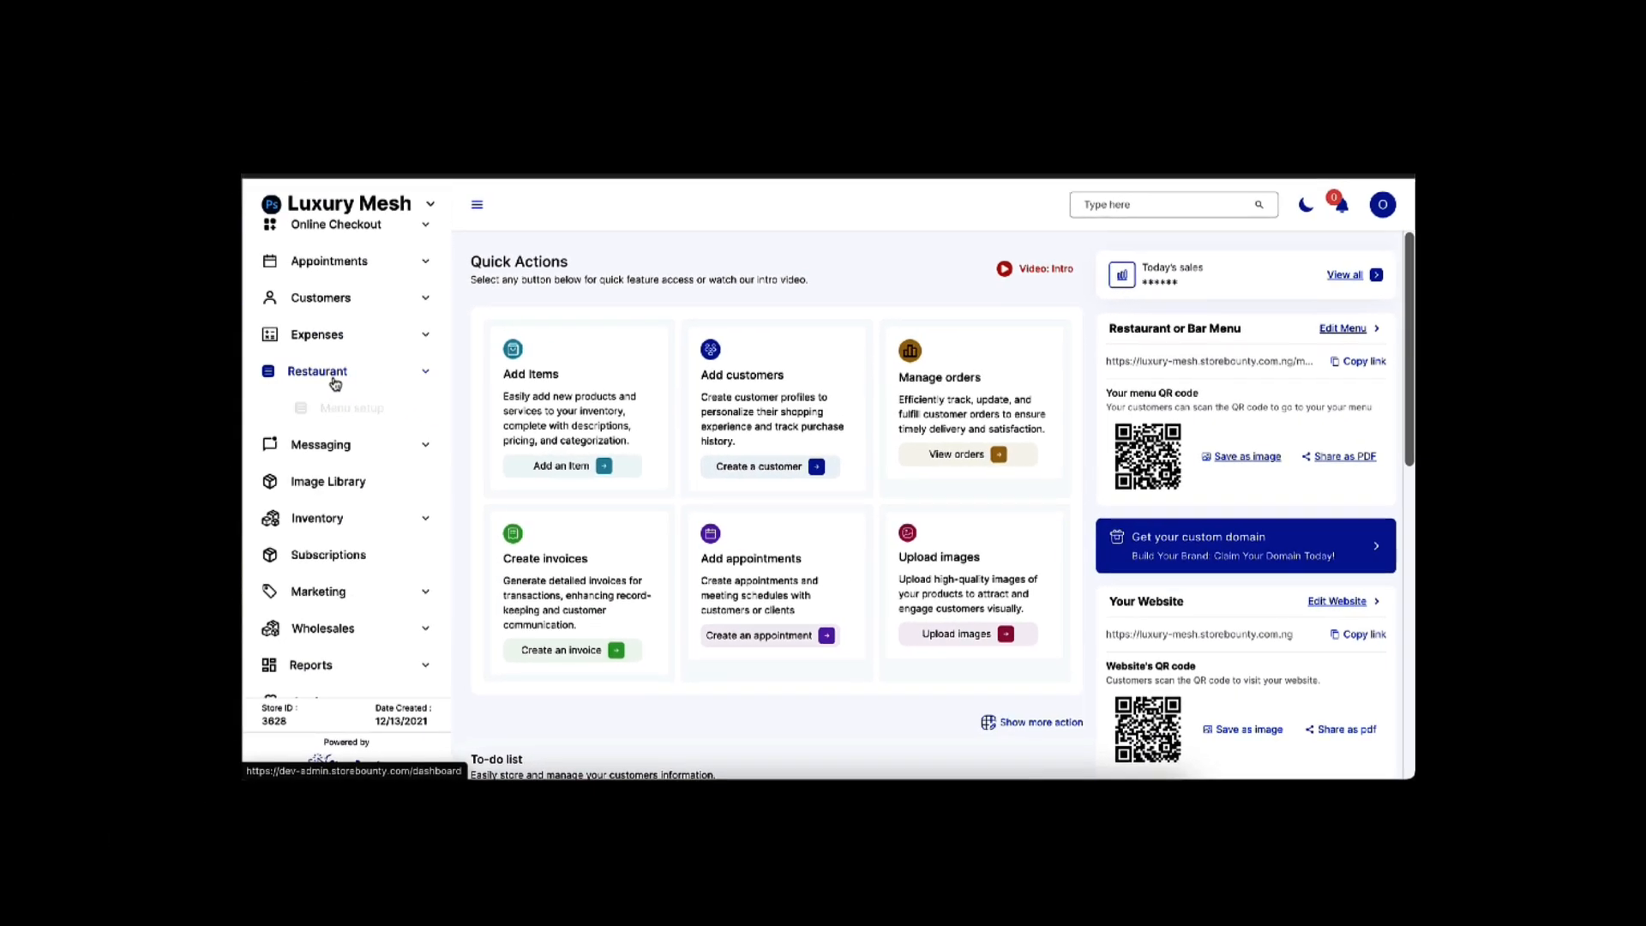
Step: Open the App Modules settings page and dismiss its intro video
scroll(349, 457, down, 1)
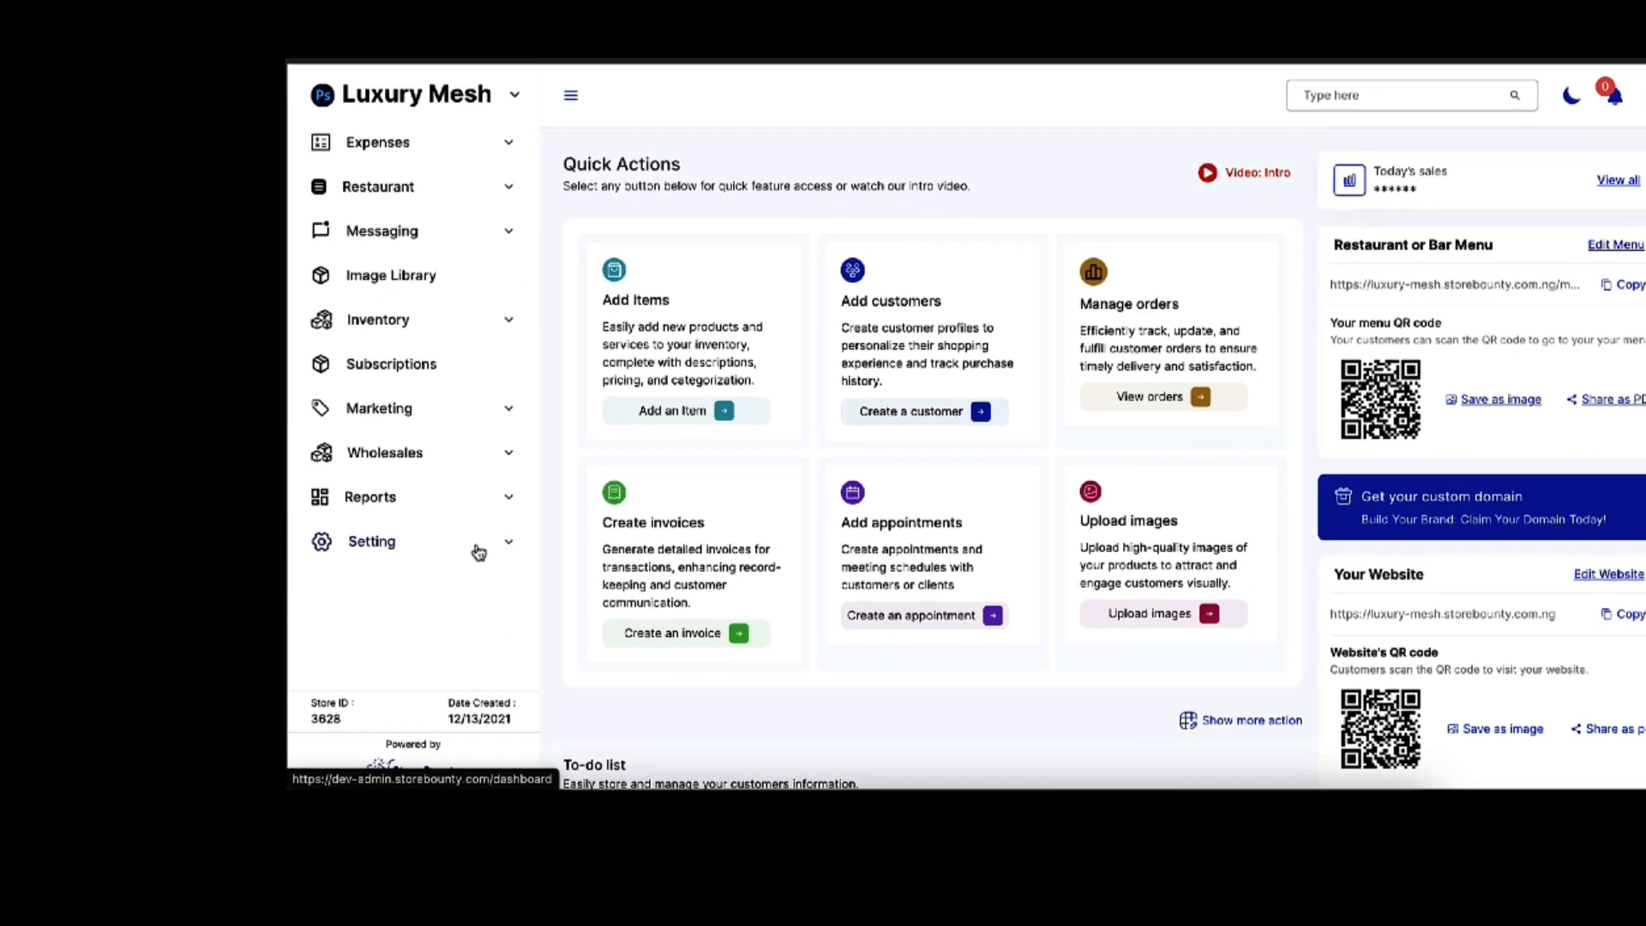
click(478, 552)
scroll(380, 546, down, 3)
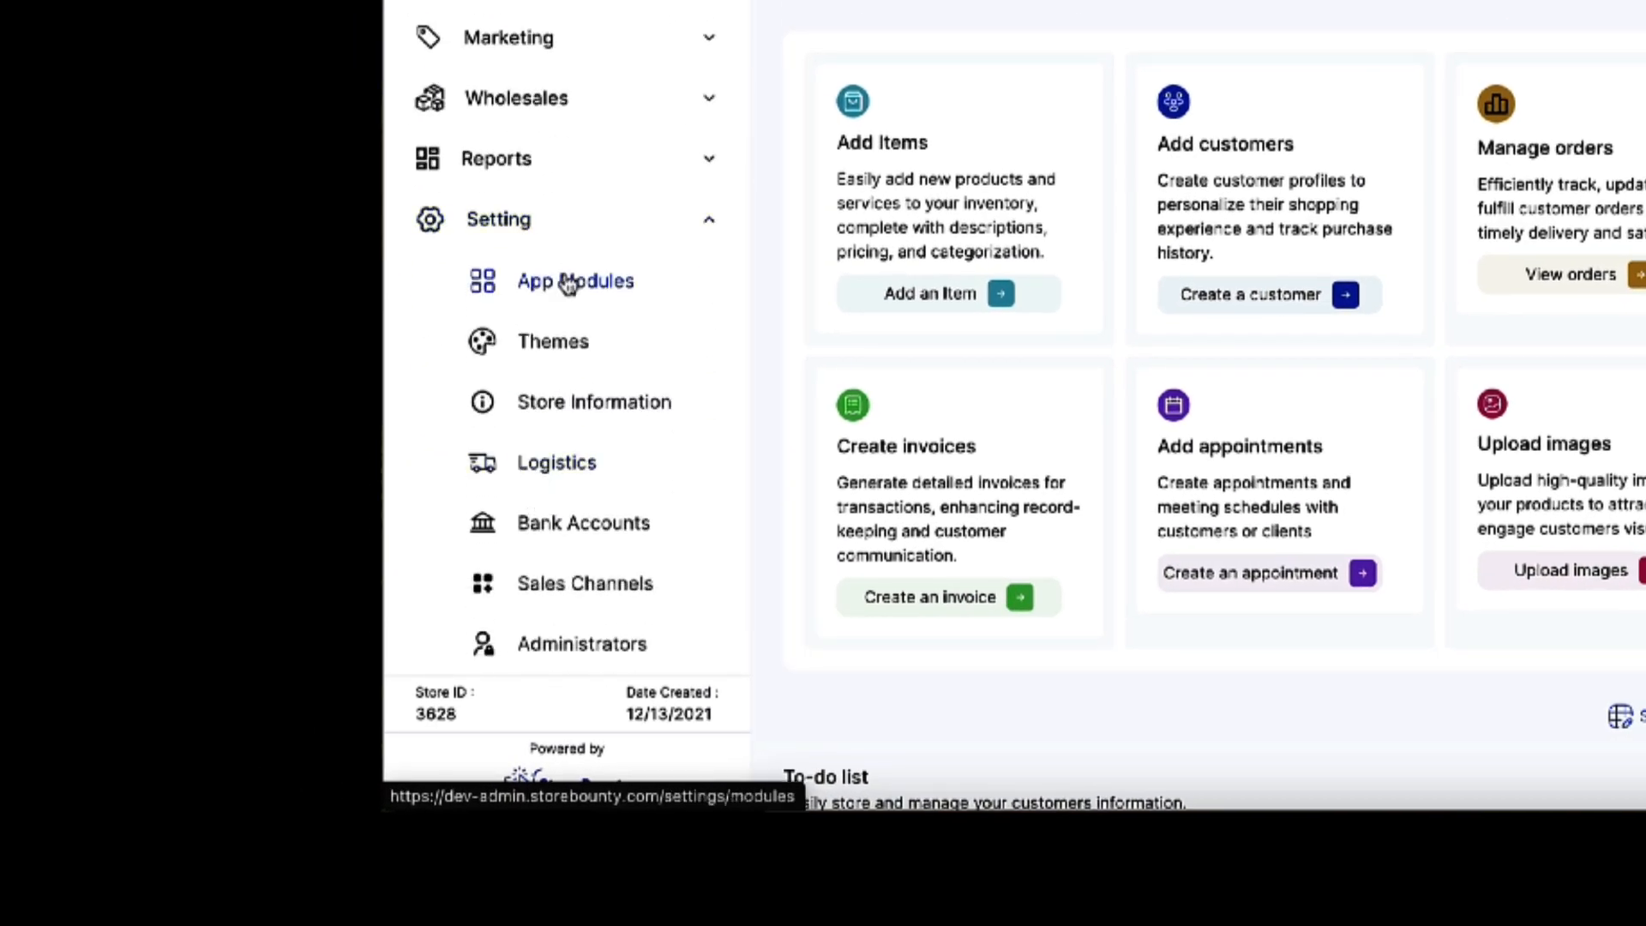
click(568, 285)
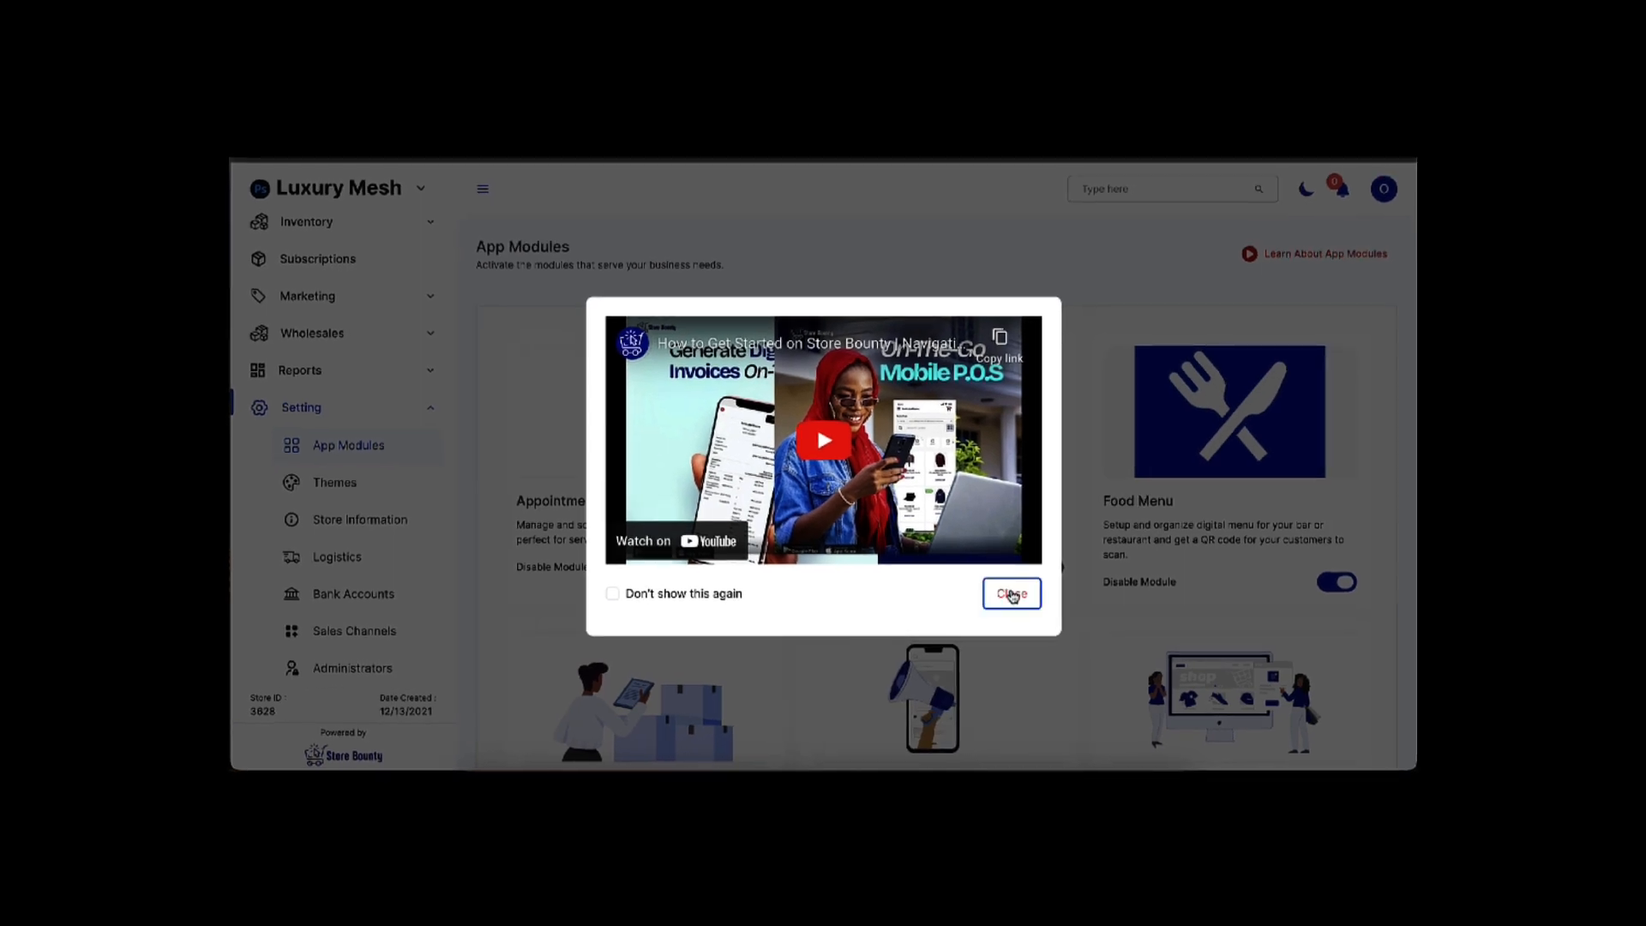
click(1012, 593)
Step: Disable the Food Menu module and enable it again
scroll(1008, 564, down, 1)
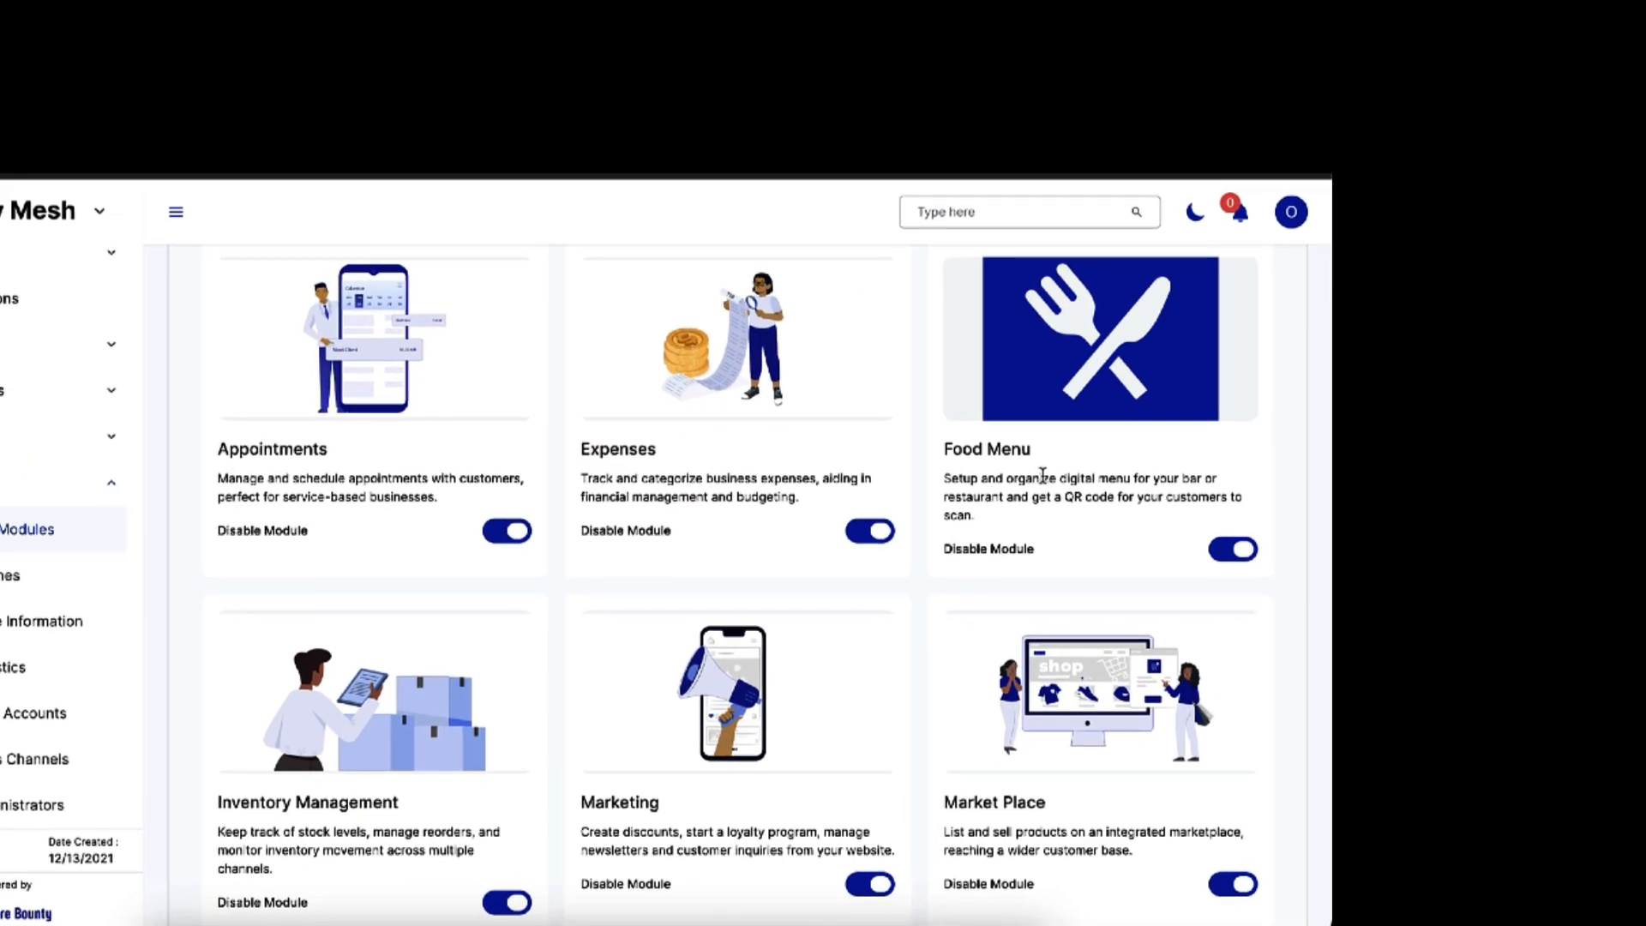
click(1238, 558)
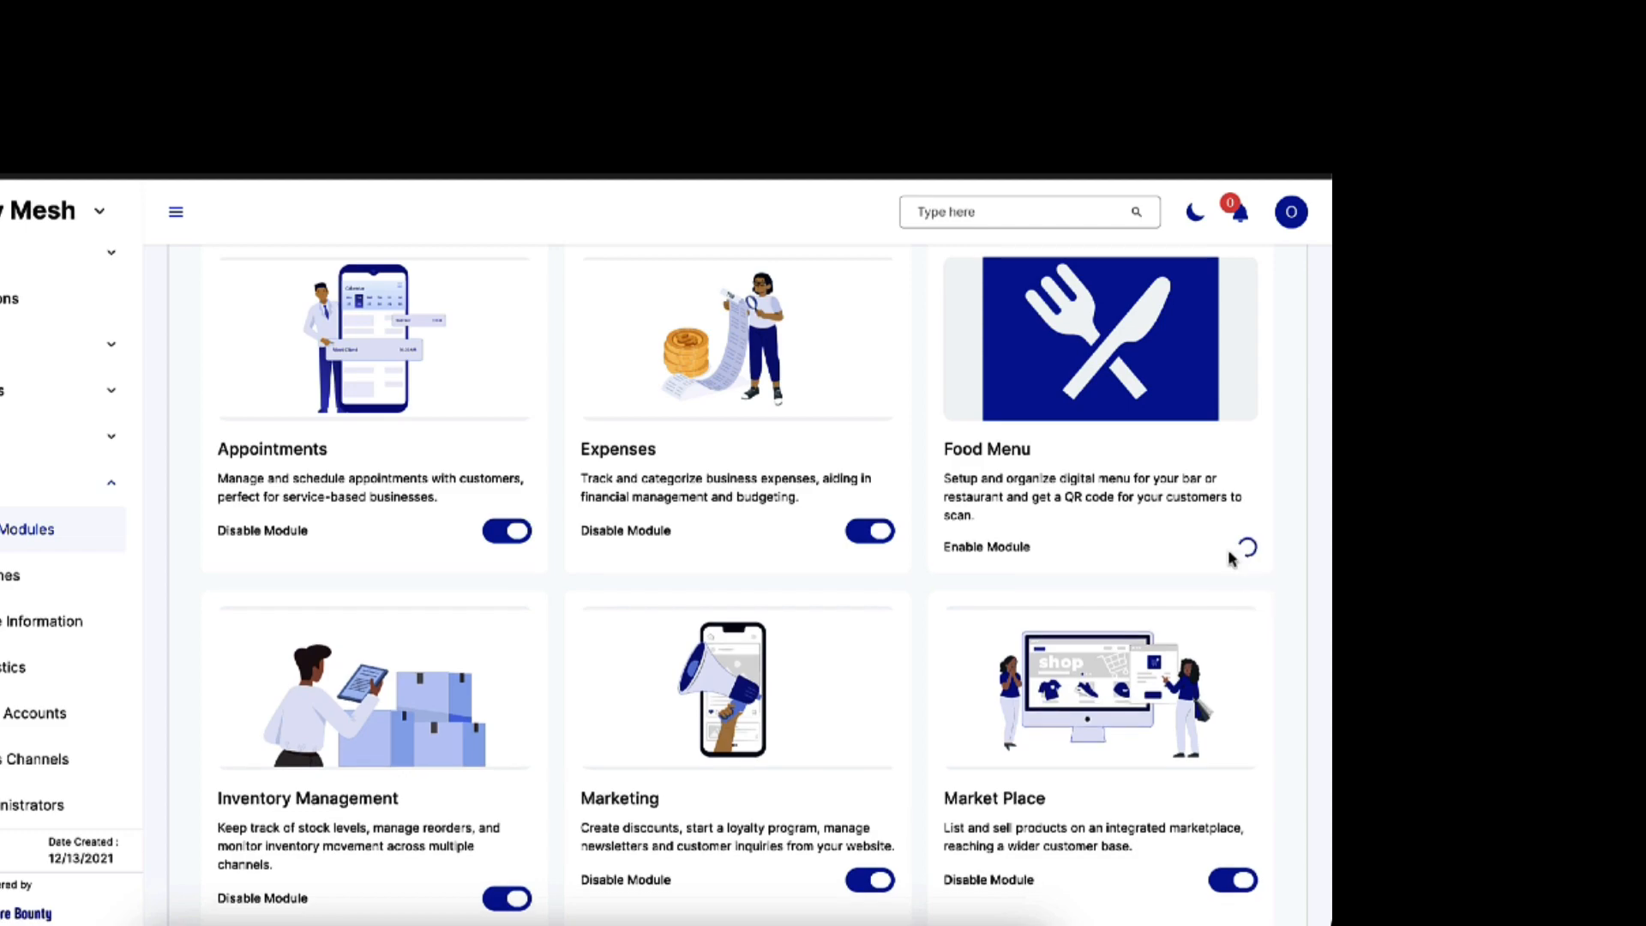
click(1240, 553)
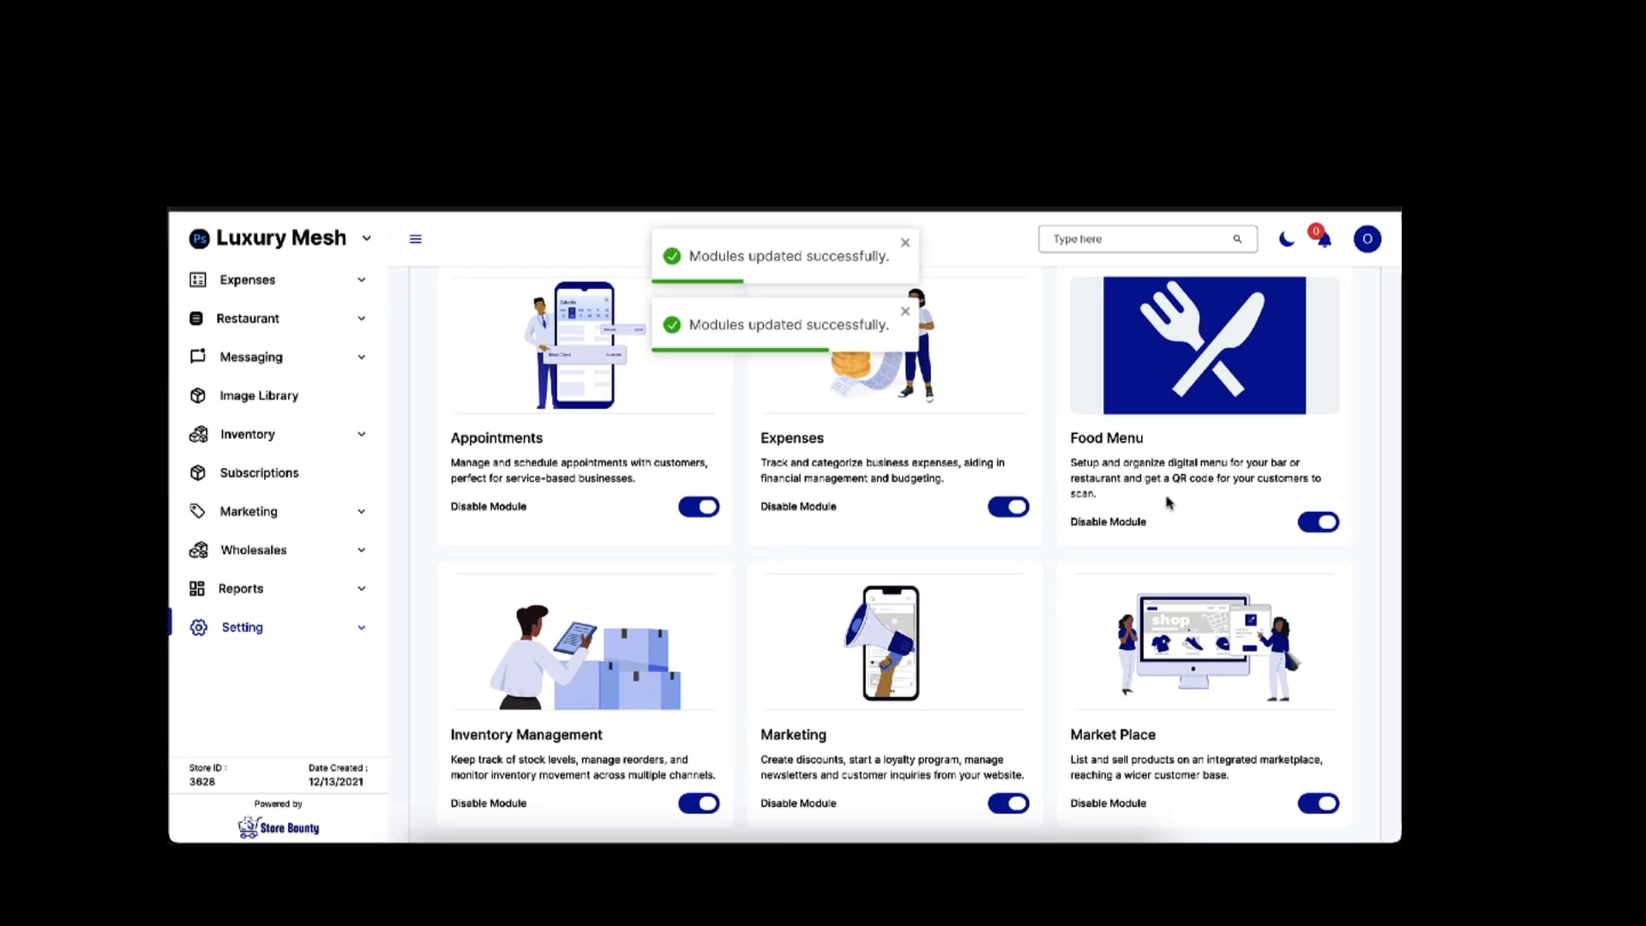
Step: Open the Menu setup page of the Restaurant section
scroll(1077, 525, up, 2)
scroll(314, 502, up, 3)
click(326, 547)
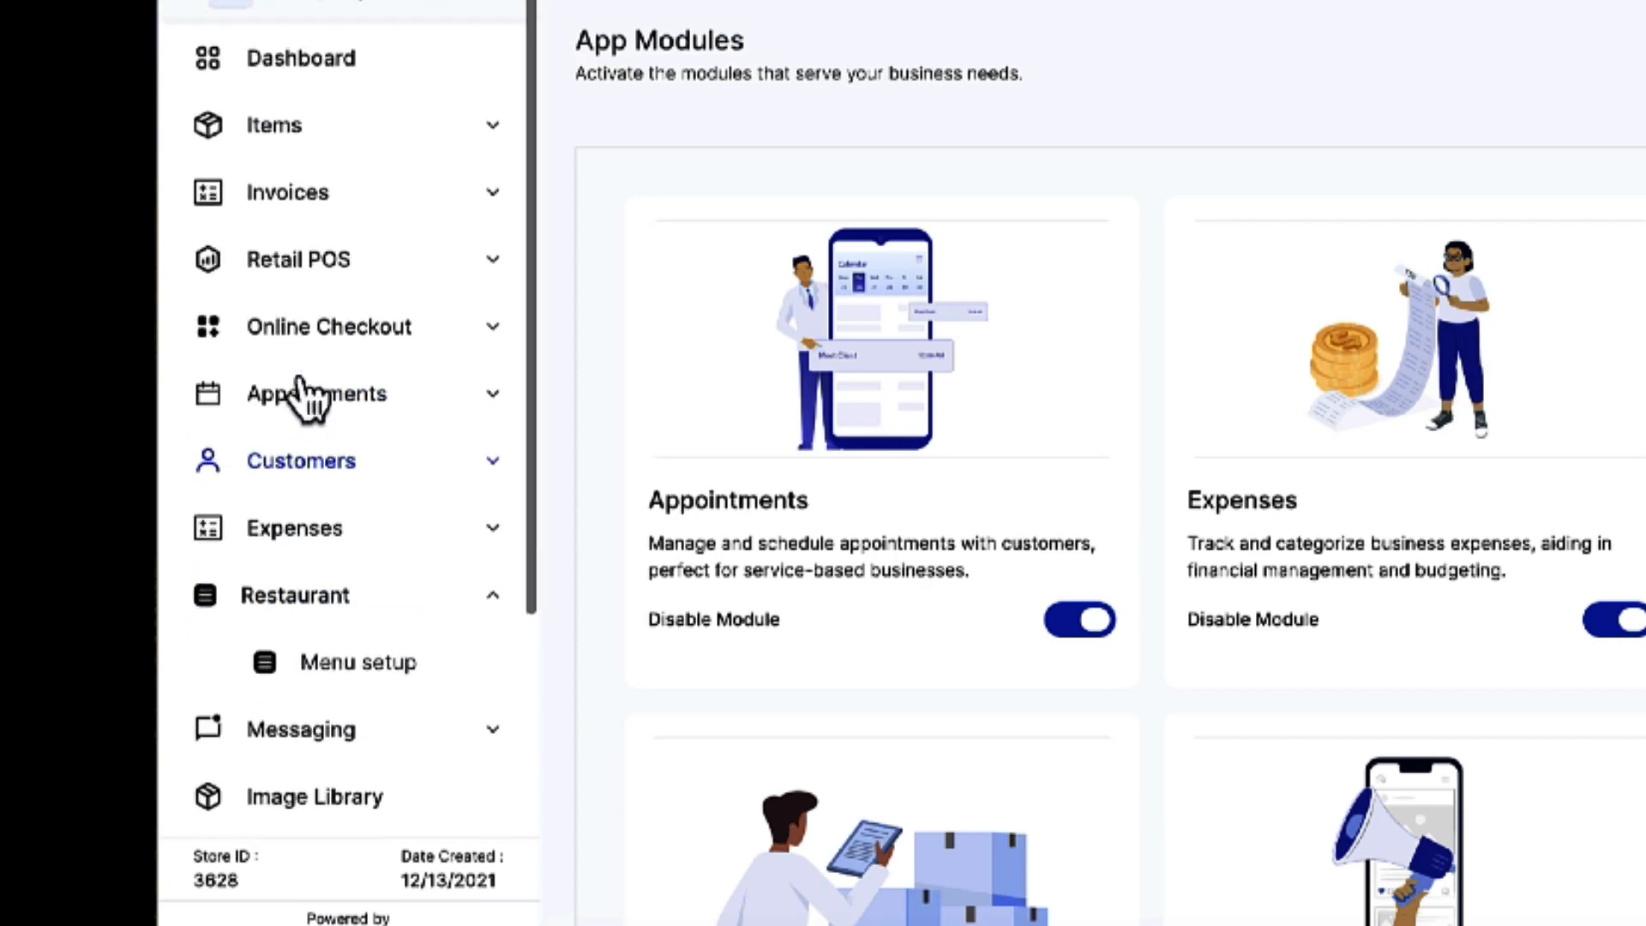
scroll(309, 397, down, 3)
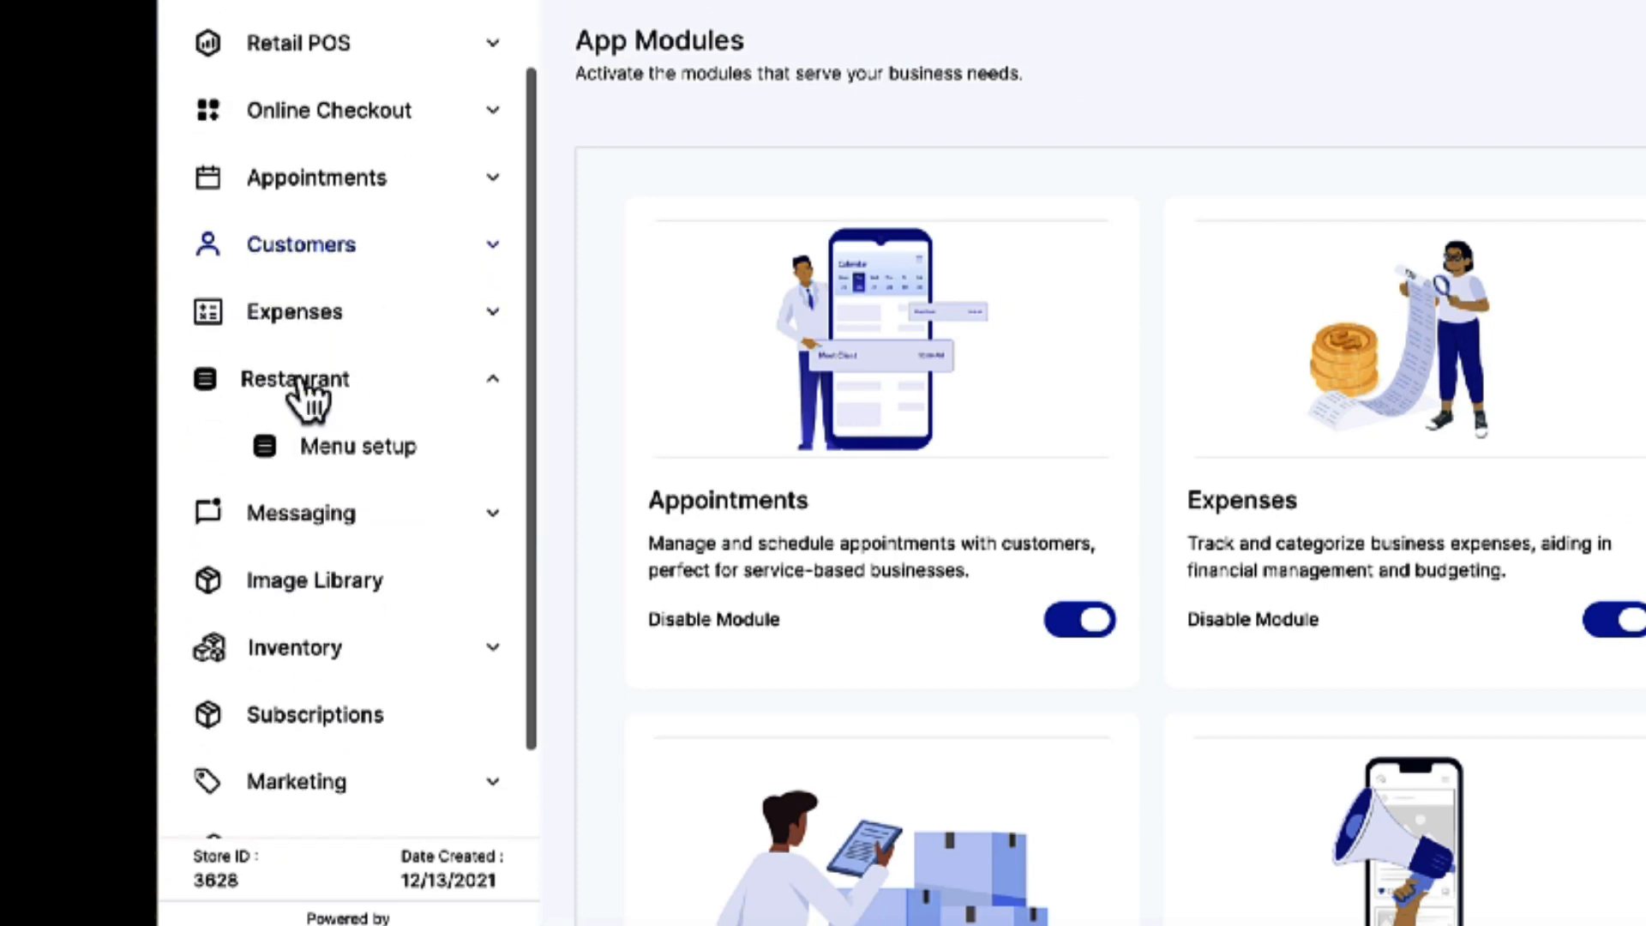
scroll(313, 300, up, 4)
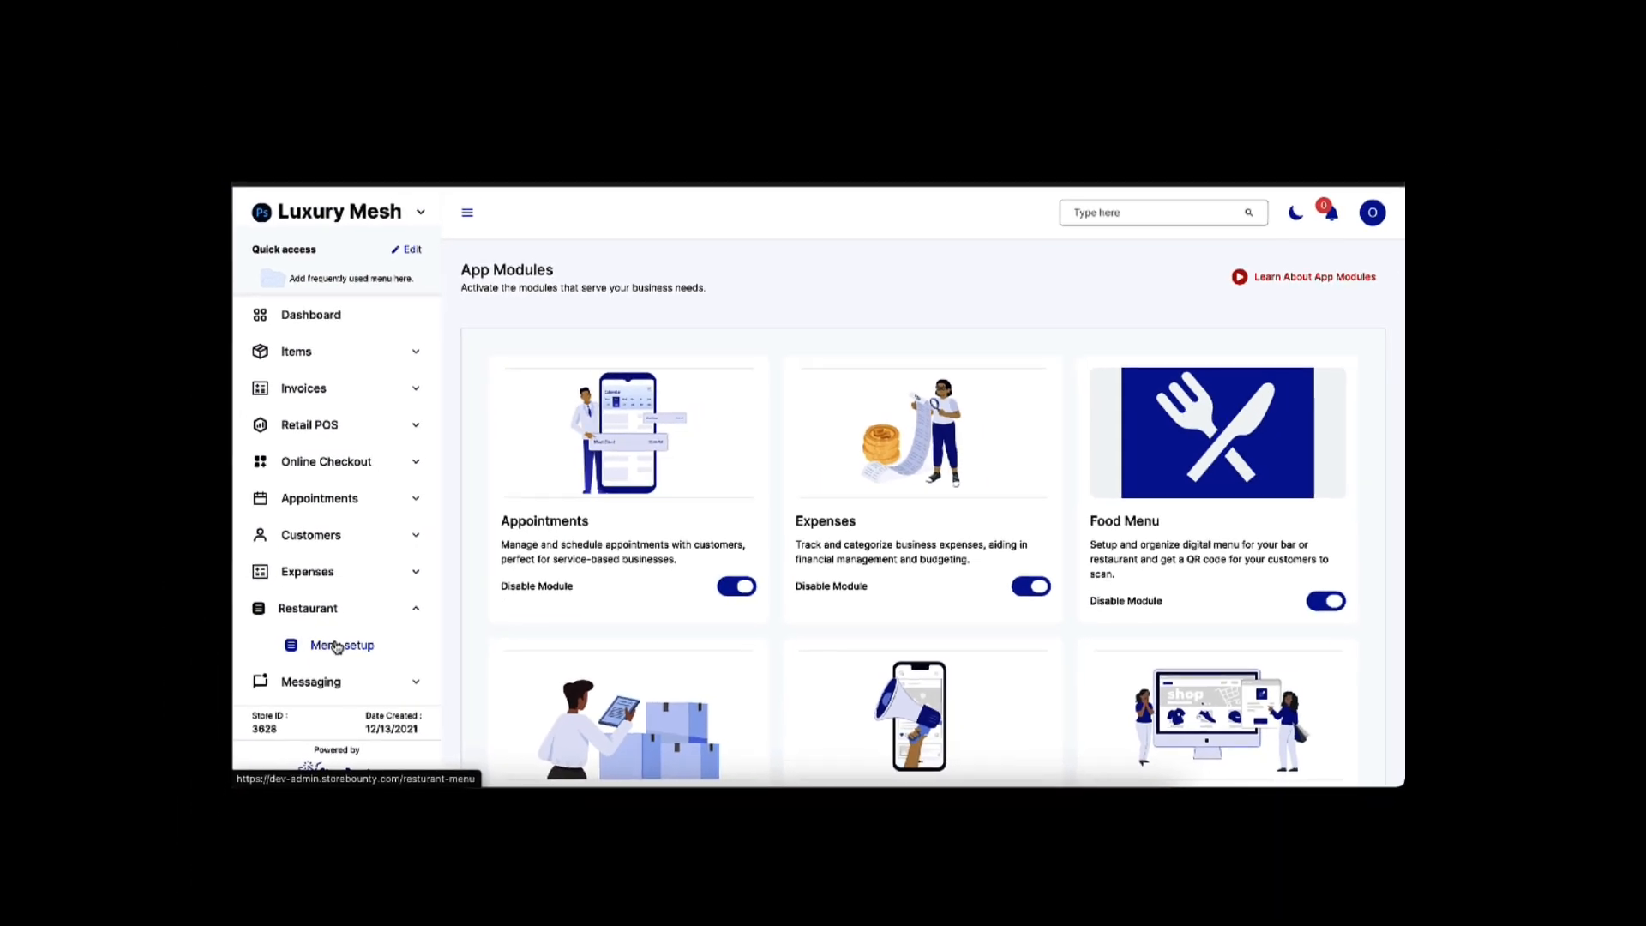
click(352, 721)
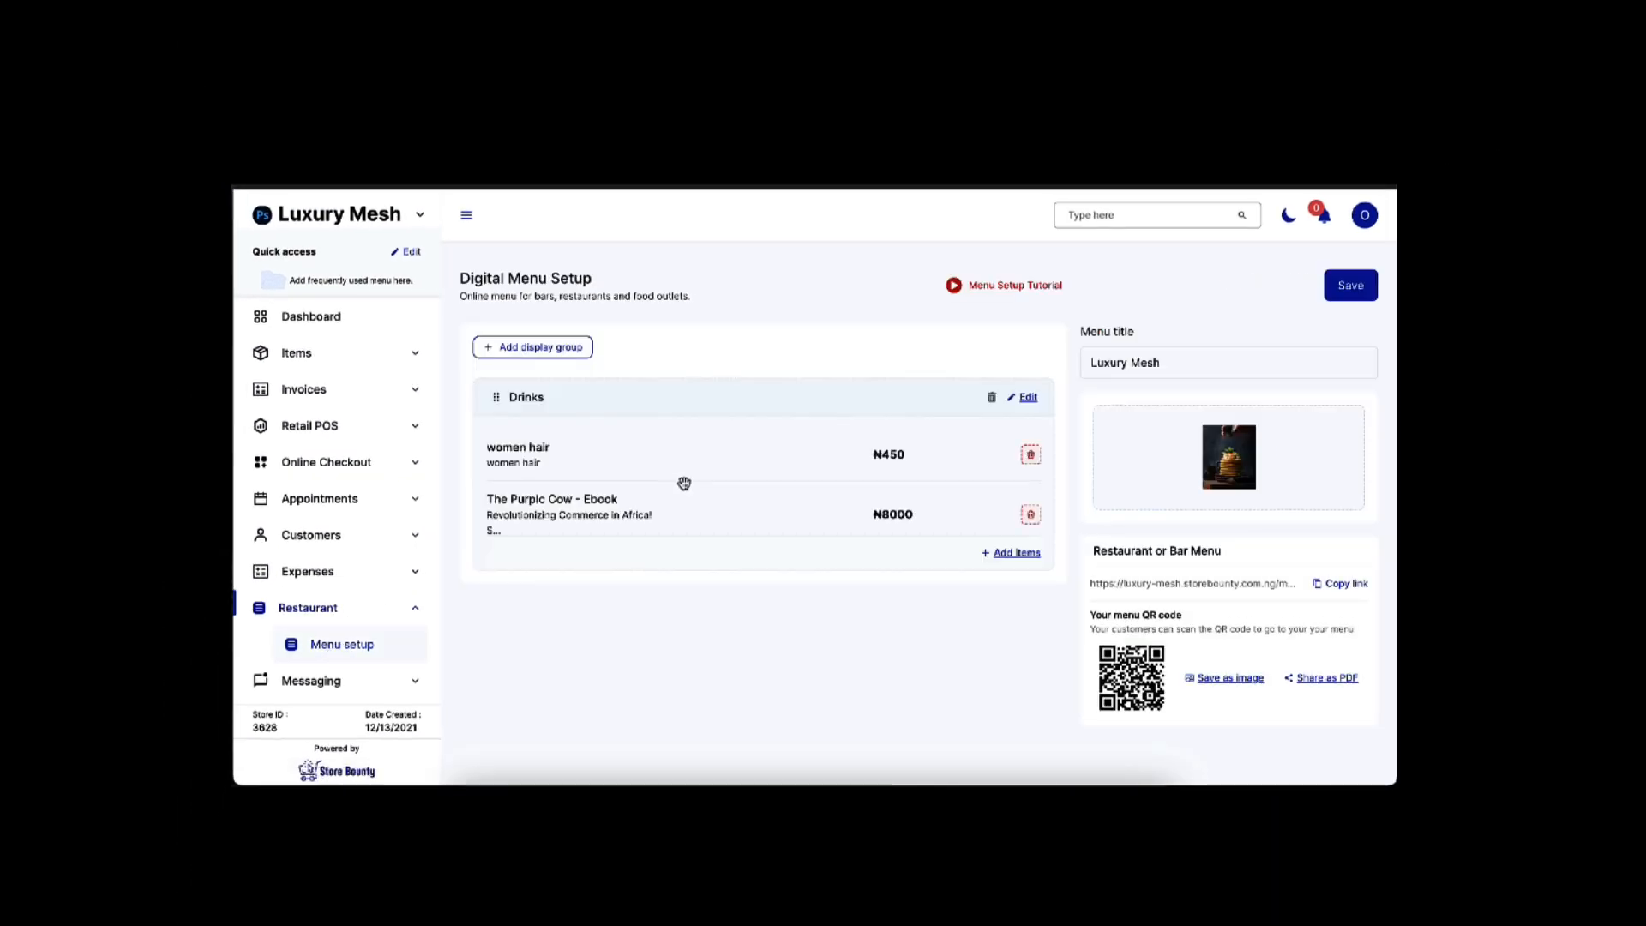
Step: Delete the Drinks display group from the digital menu and save the menu
scroll(931, 387, down, 2)
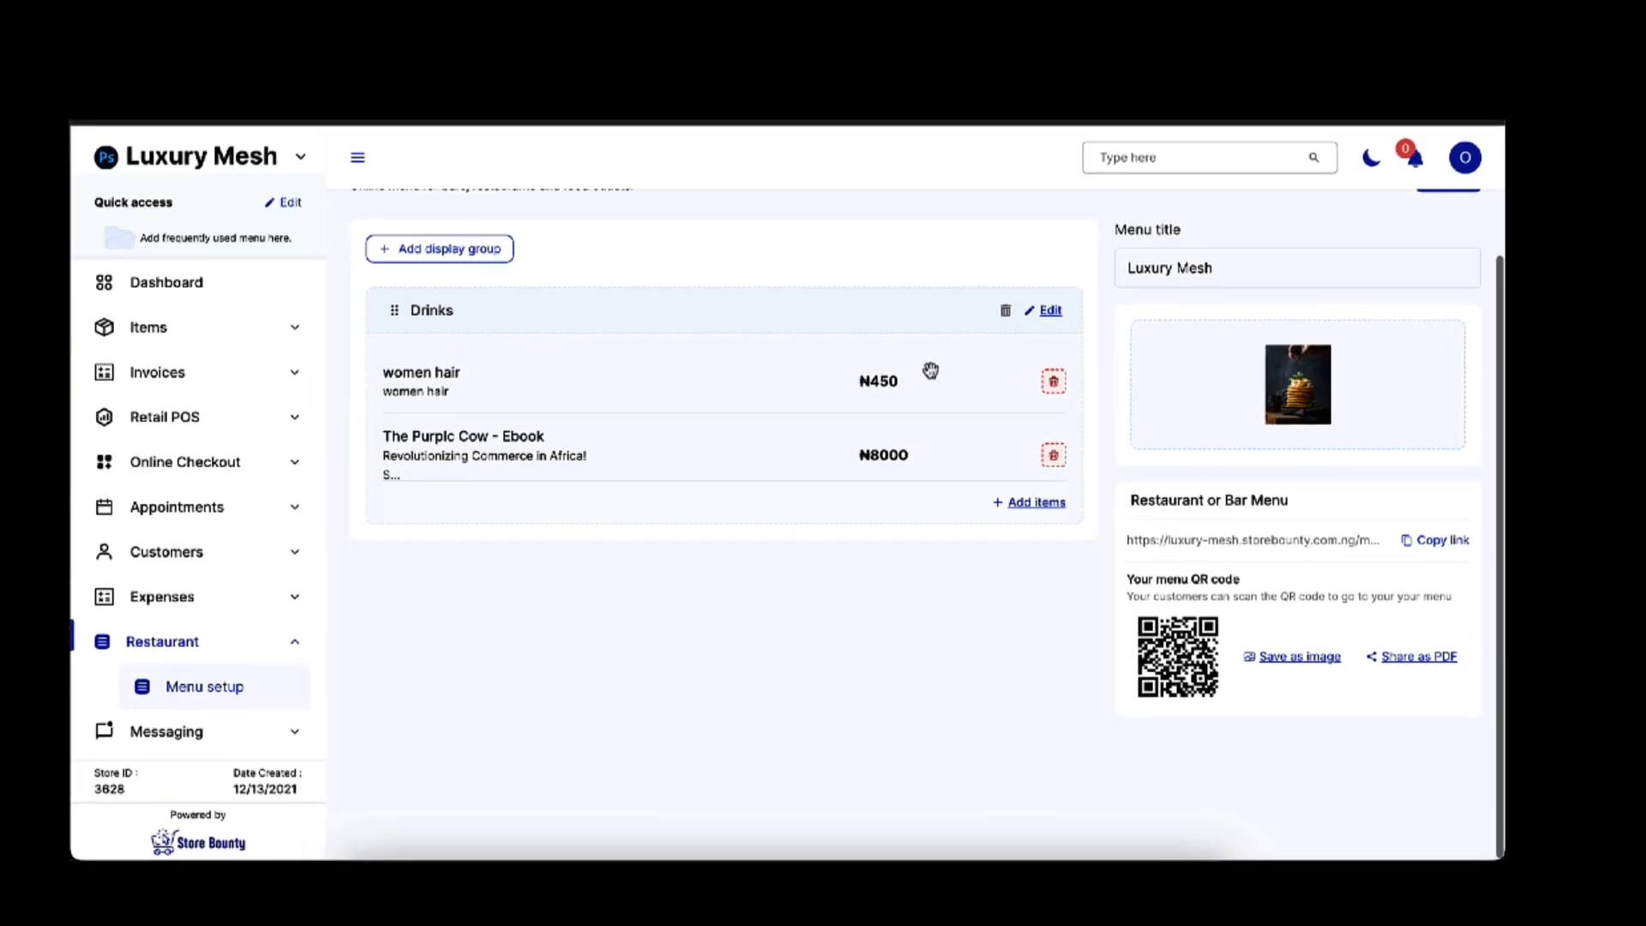
scroll(932, 370, up, 2)
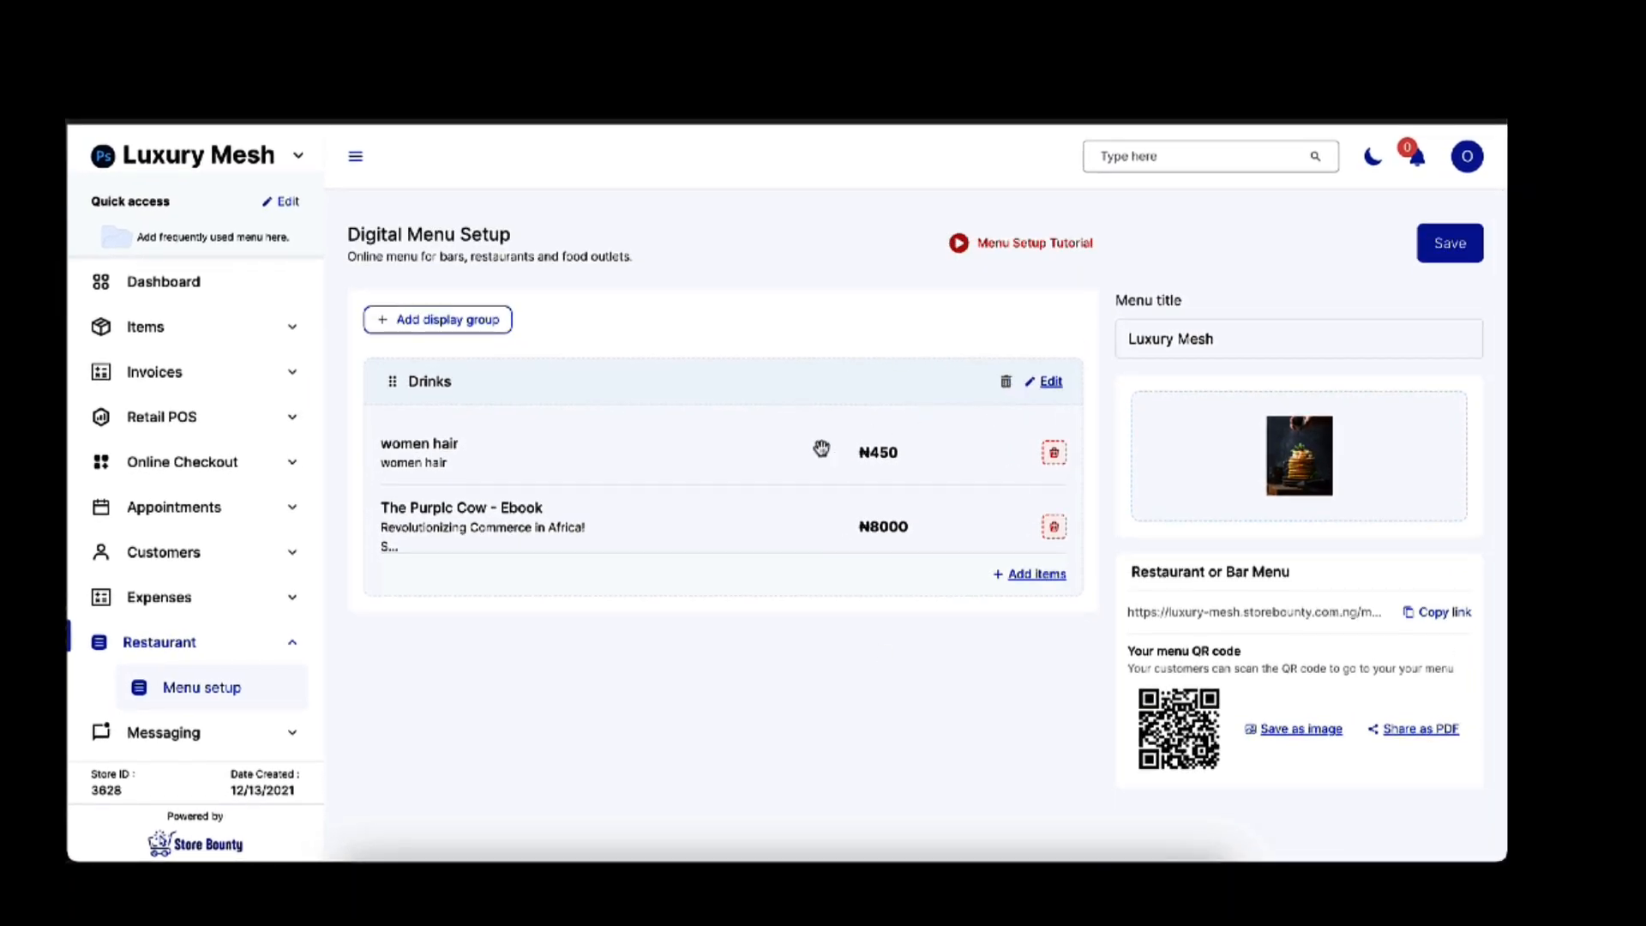
click(1009, 382)
click(902, 515)
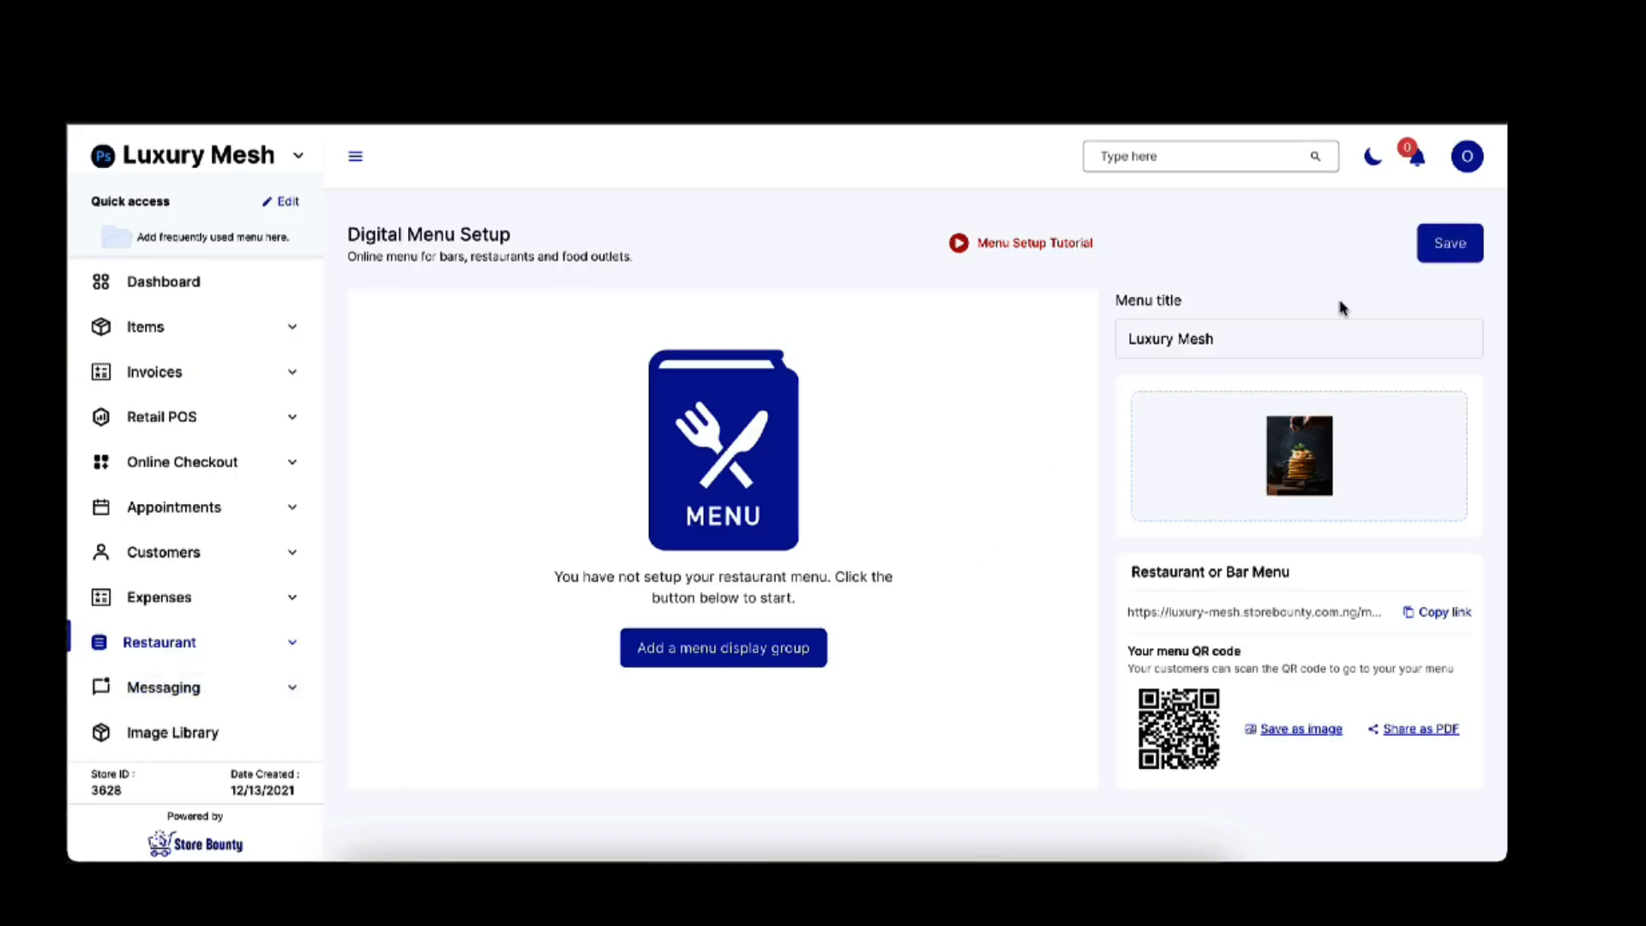
click(1453, 246)
Step: Start a menu display group named "Our Specials" and bring up its item selection
click(733, 657)
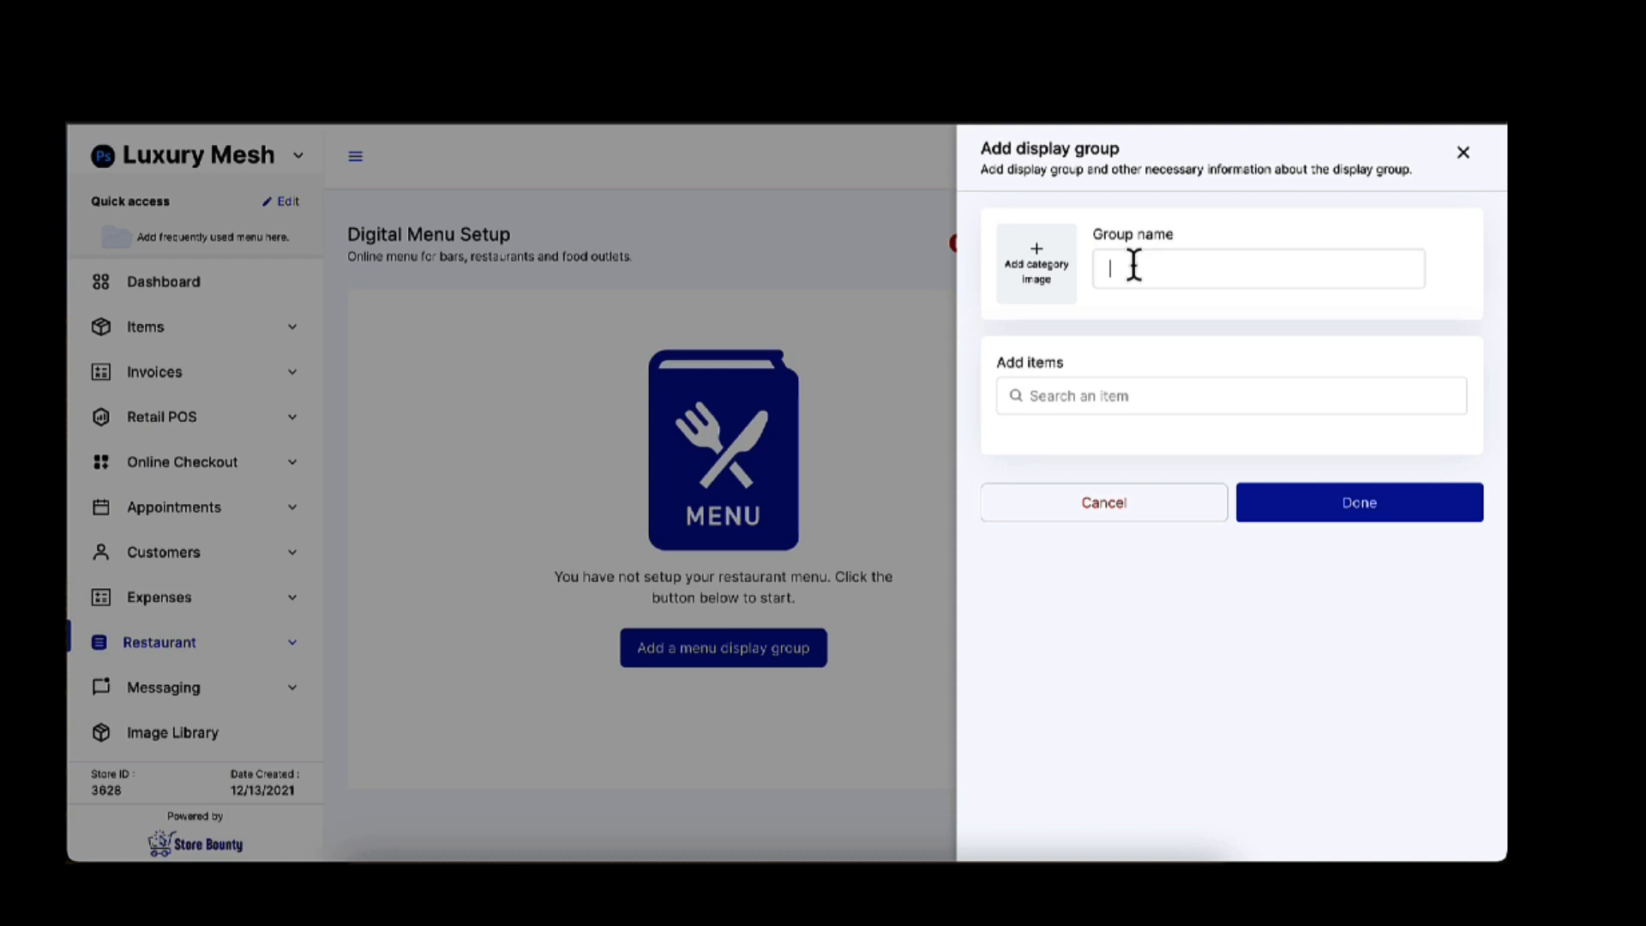
text(cials)
click(1127, 405)
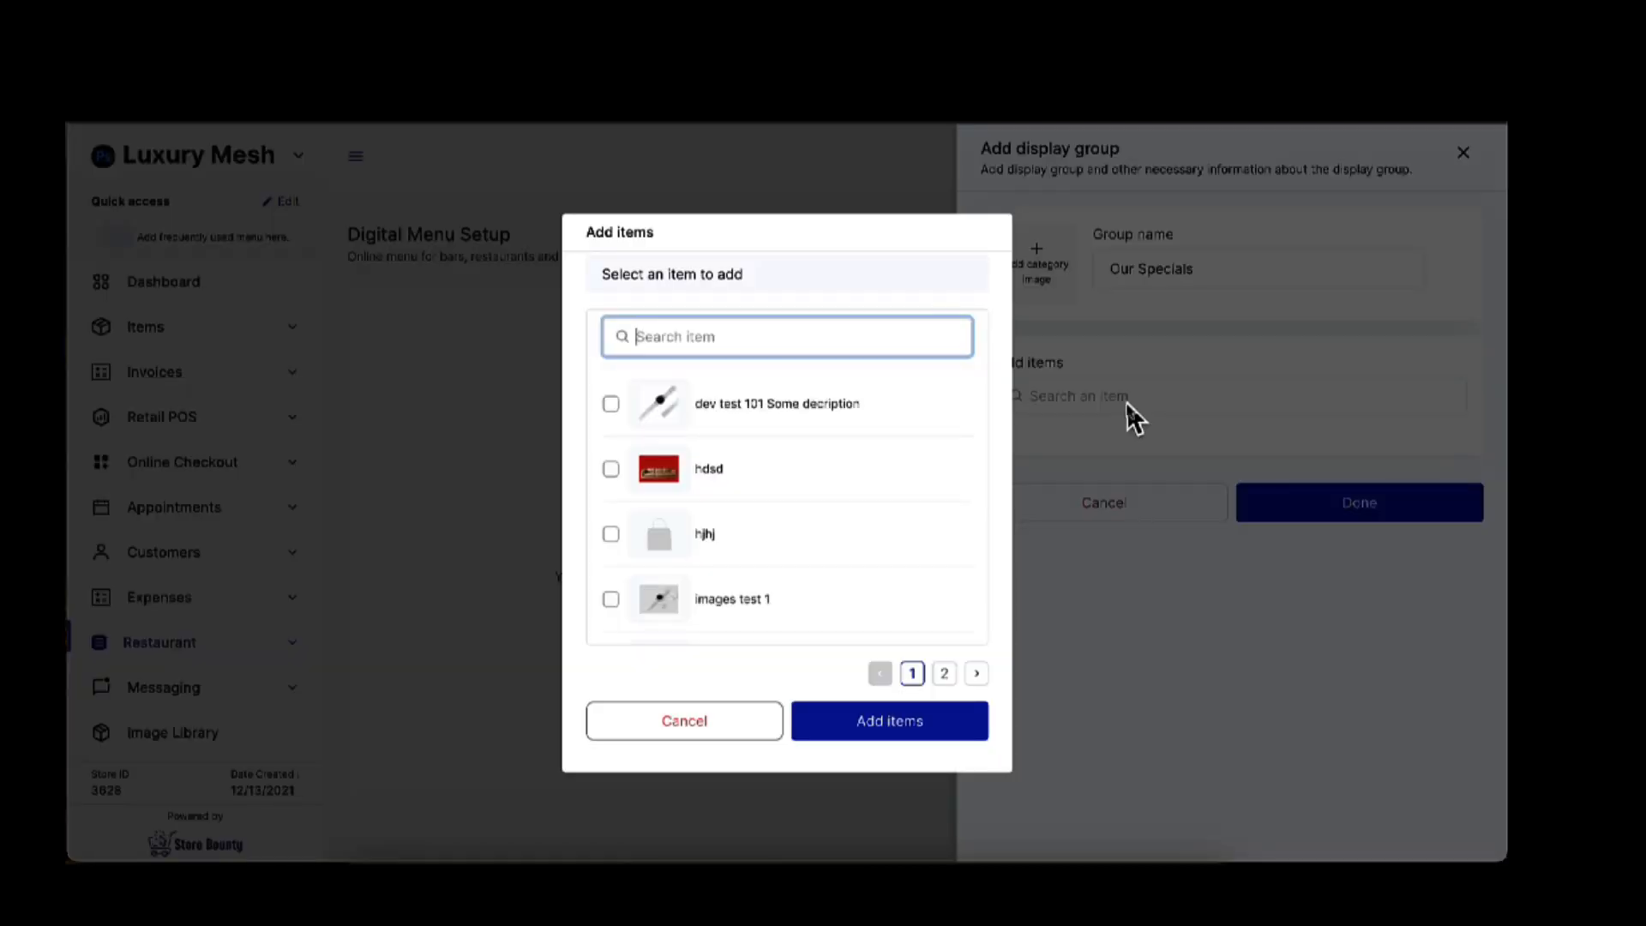
Step: Add the items men, sample ts, text 23 and text new to the Our Specials group and finish the group
scroll(782, 536, down, 5)
scroll(763, 480, down, 2)
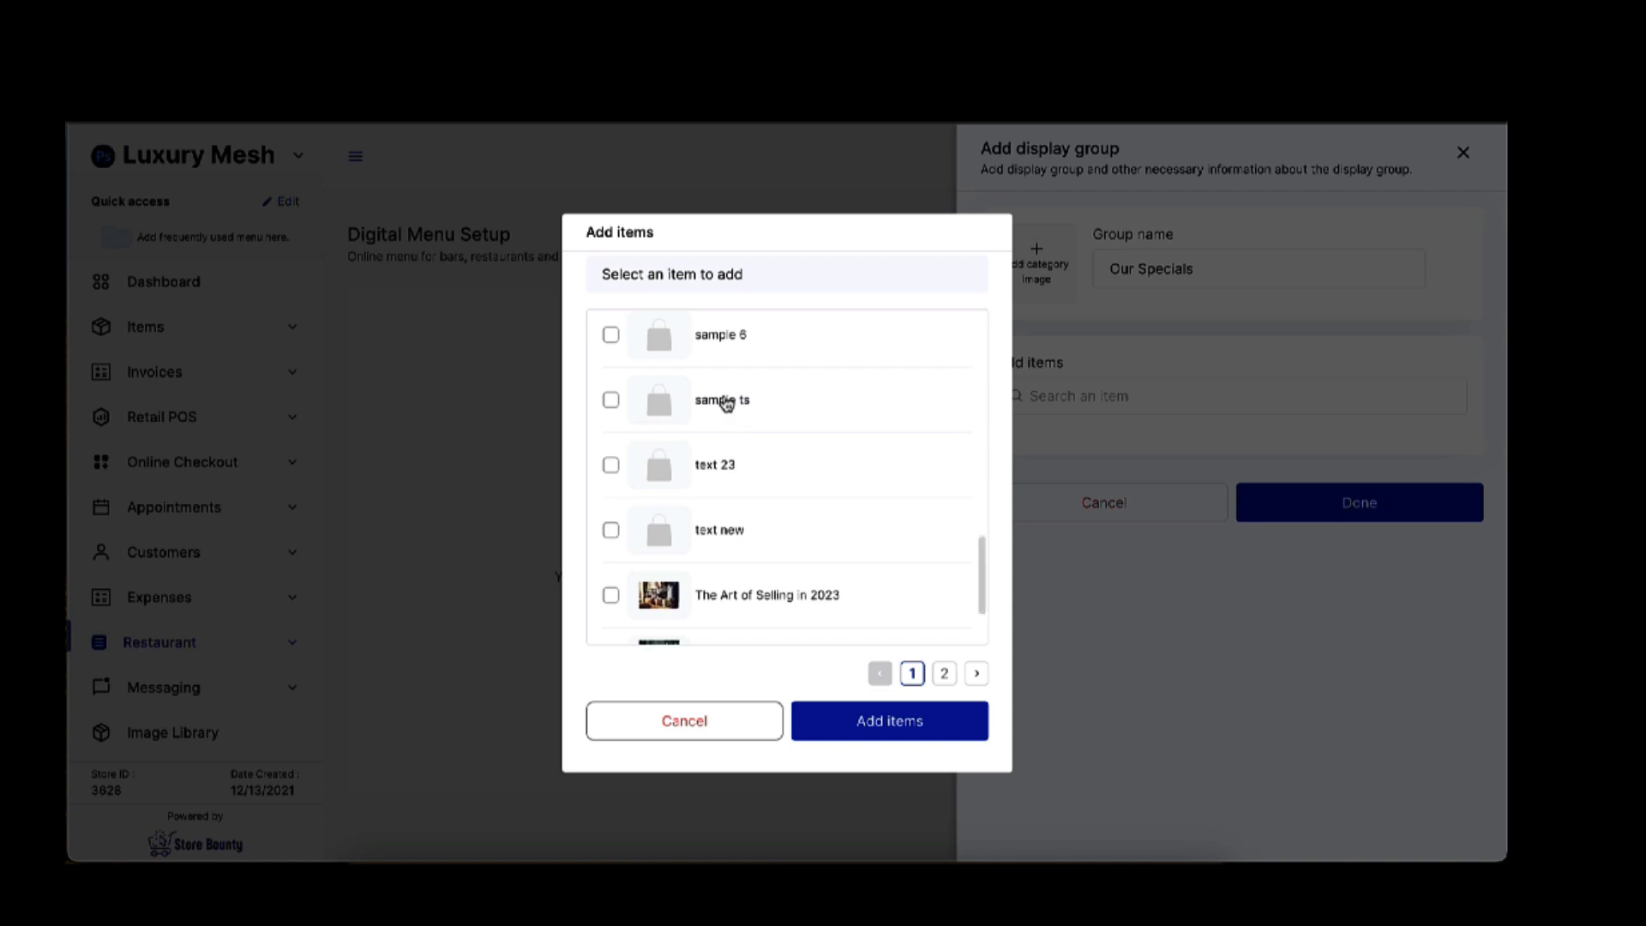
scroll(734, 413, up, 5)
click(727, 414)
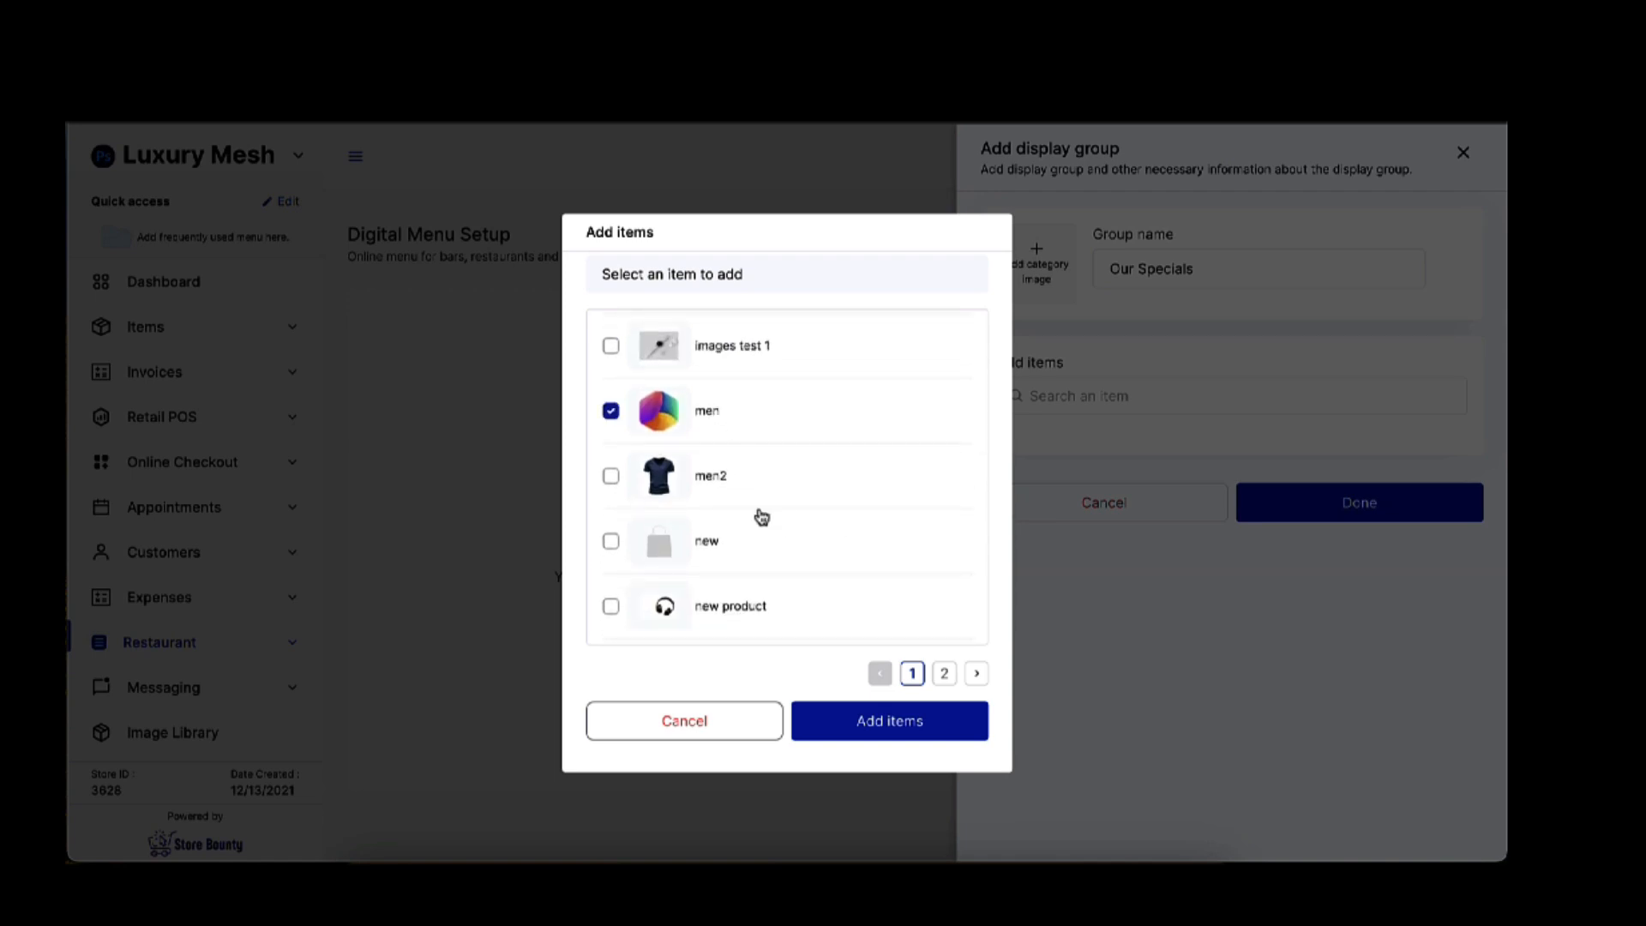
scroll(764, 515, down, 5)
scroll(763, 523, down, 4)
click(760, 522)
scroll(760, 522, down, 1)
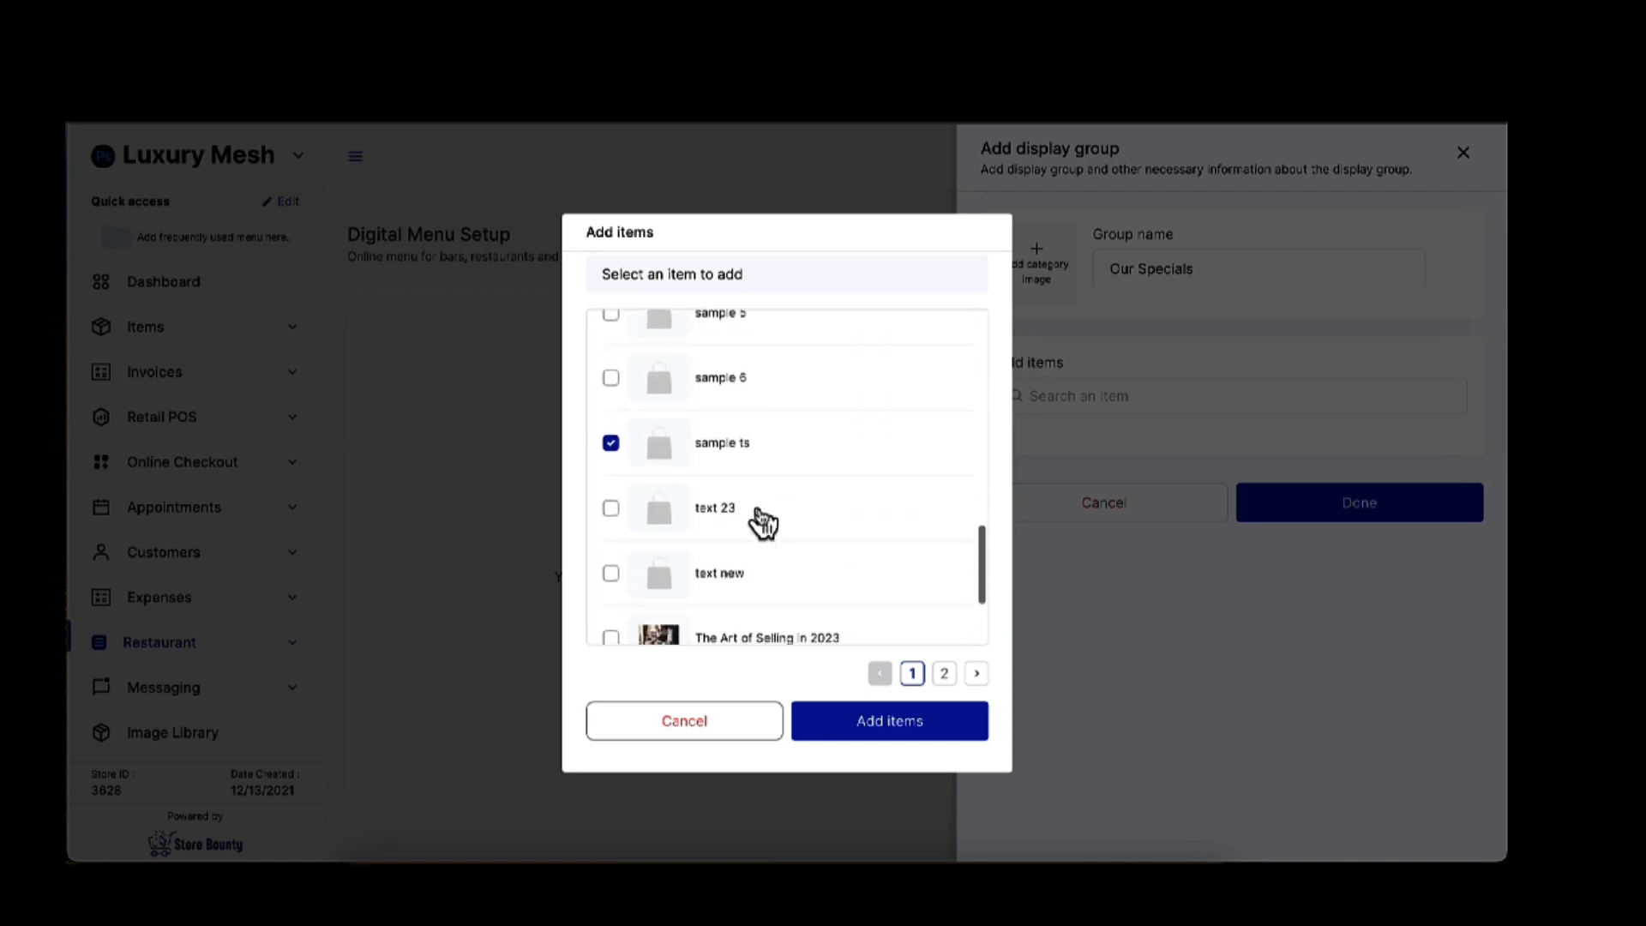
click(717, 506)
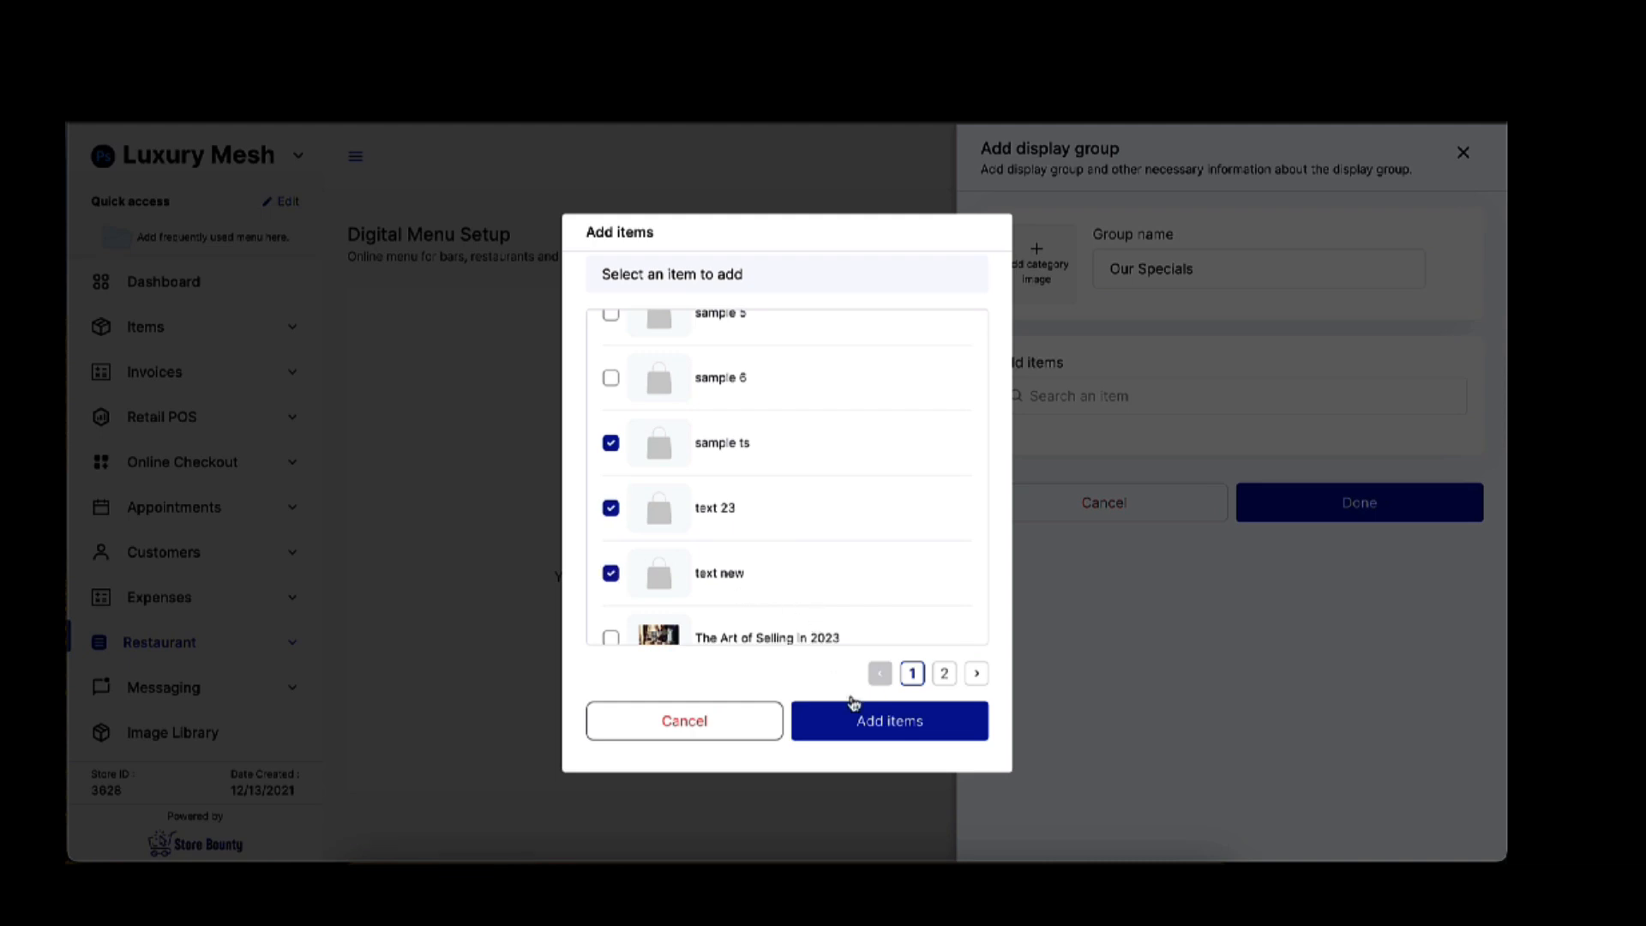
click(863, 725)
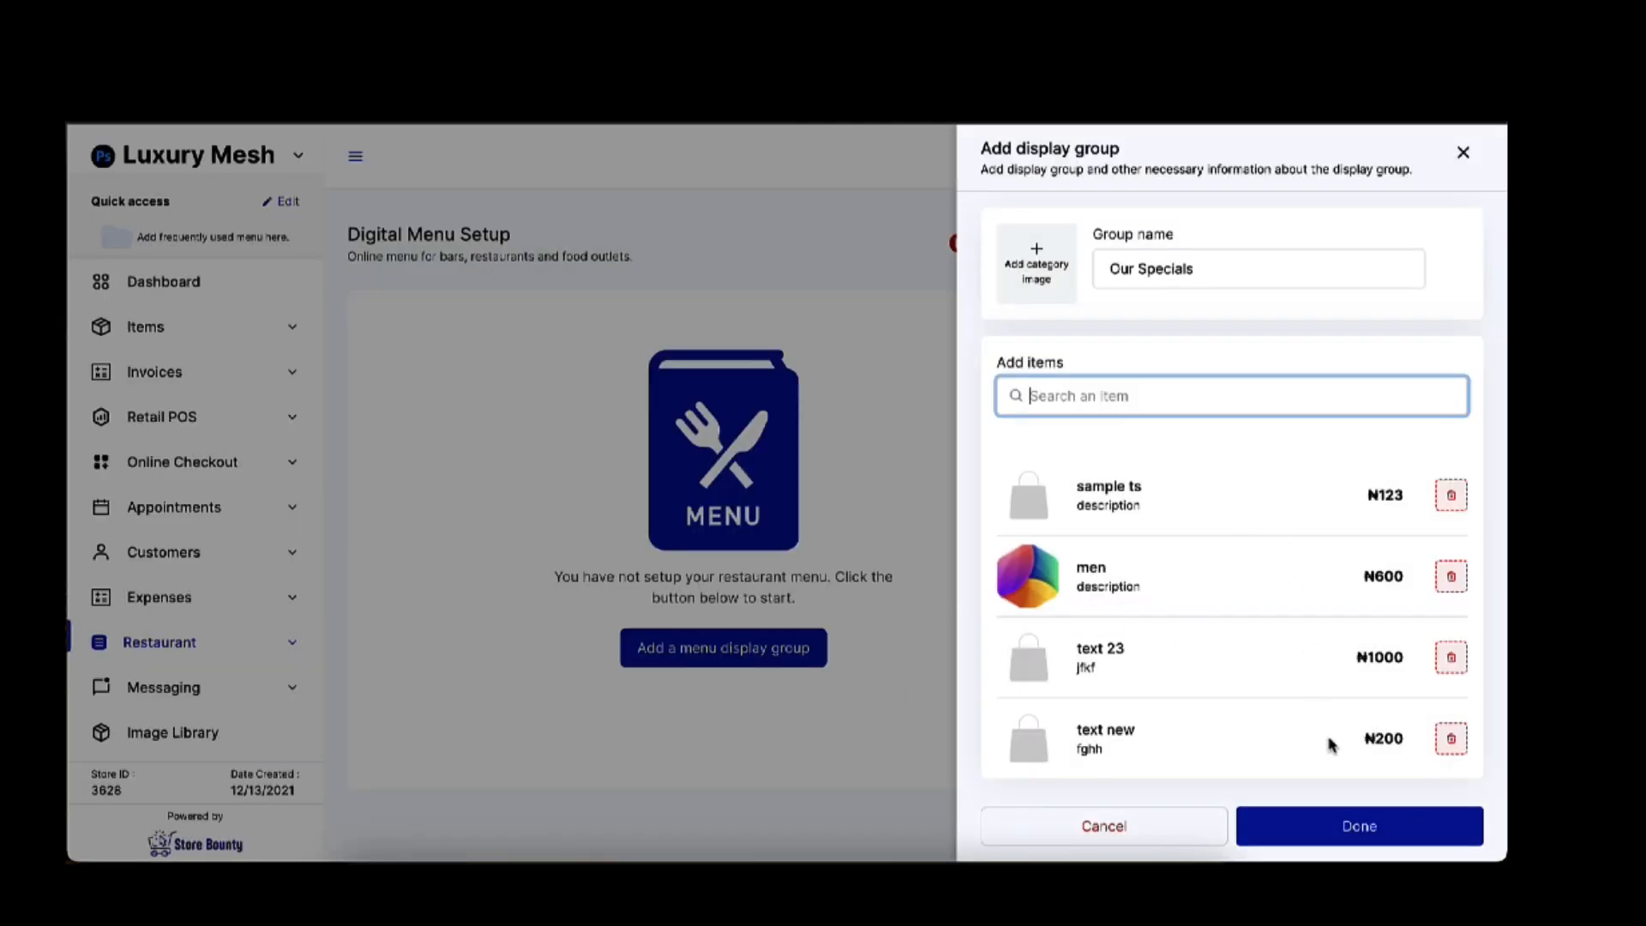
click(1357, 830)
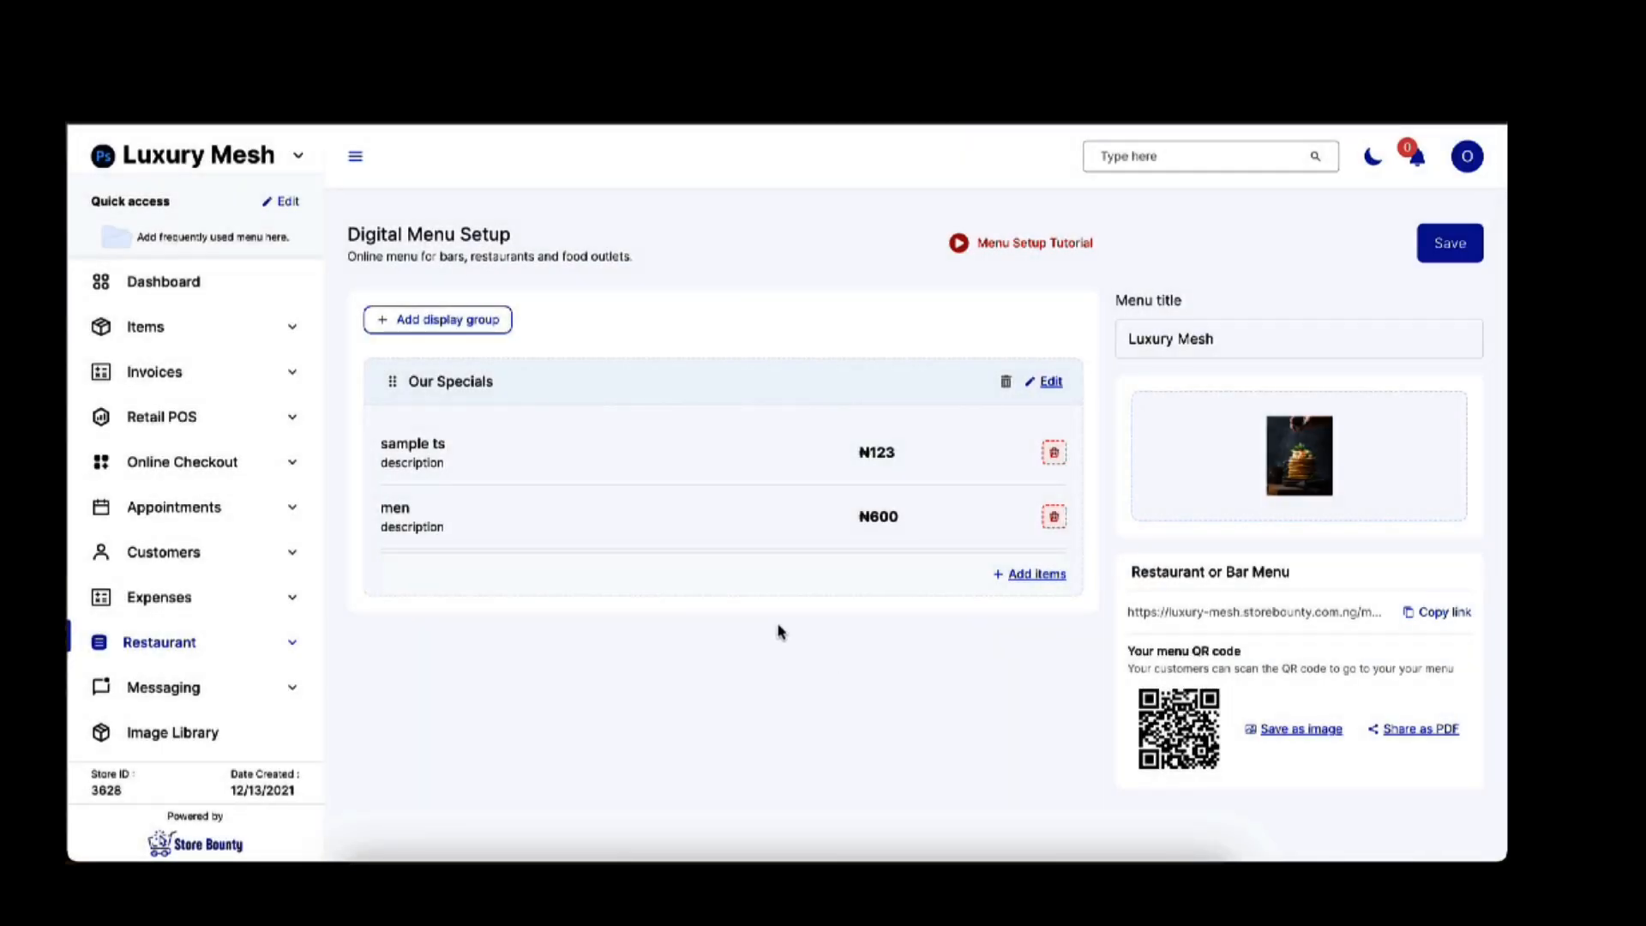
Step: Examine the items listed in the Our Specials display group on the menu setup page
scroll(797, 463, down, 3)
scroll(798, 468, up, 3)
scroll(800, 476, down, 1)
scroll(803, 613, down, 1)
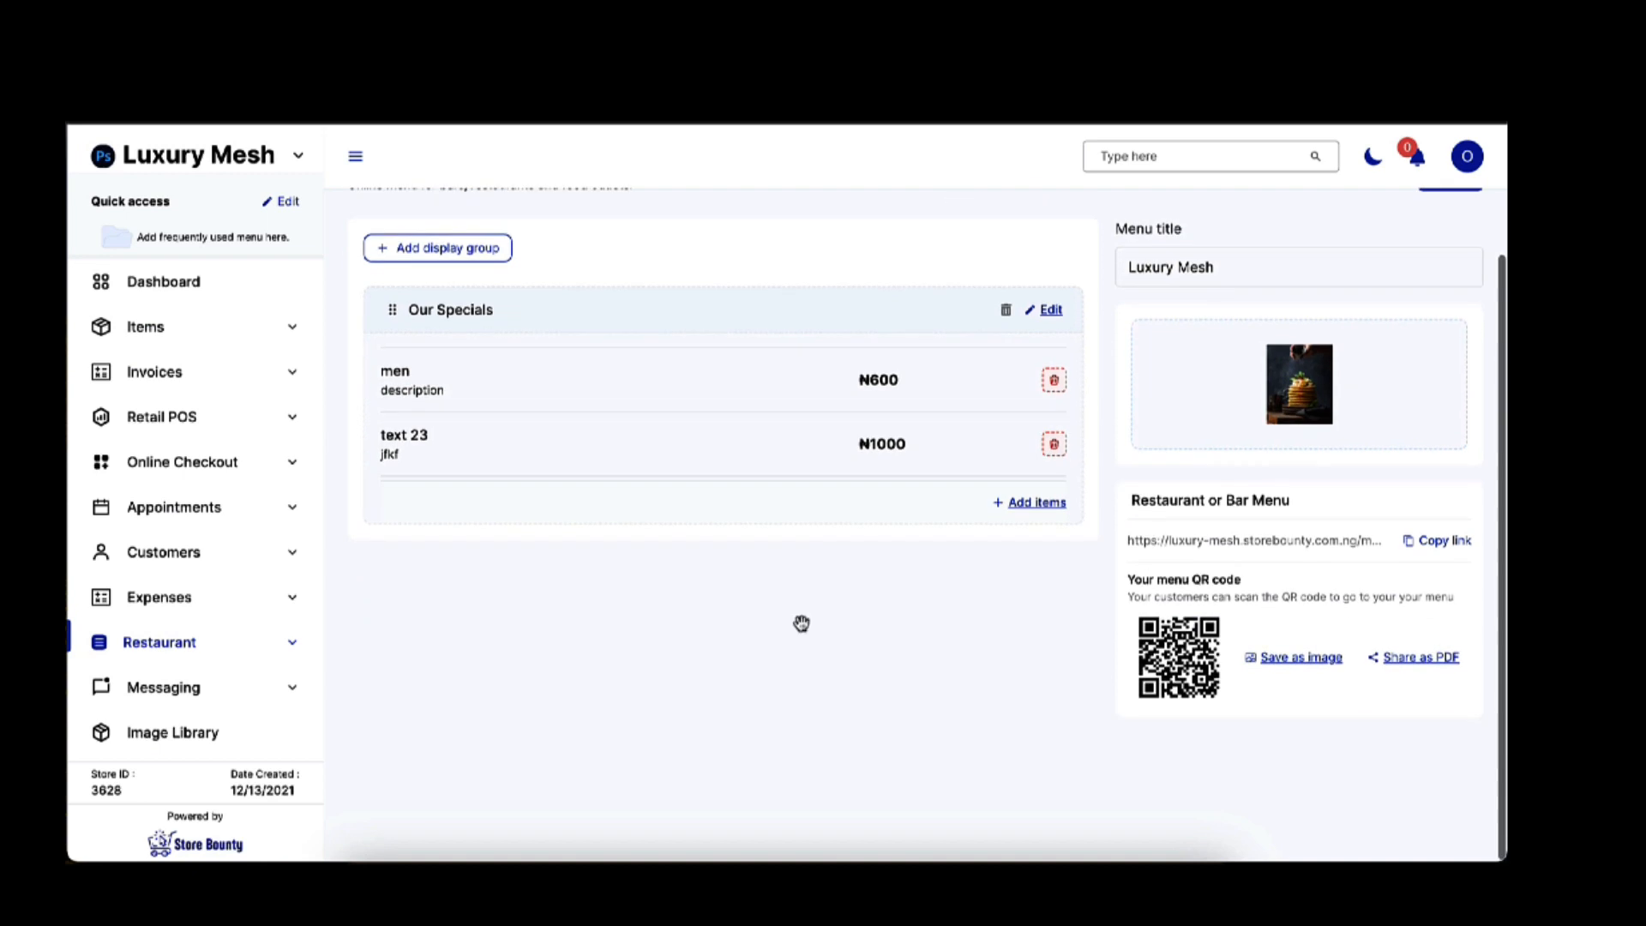
scroll(772, 397, up, 1)
scroll(809, 584, up, 1)
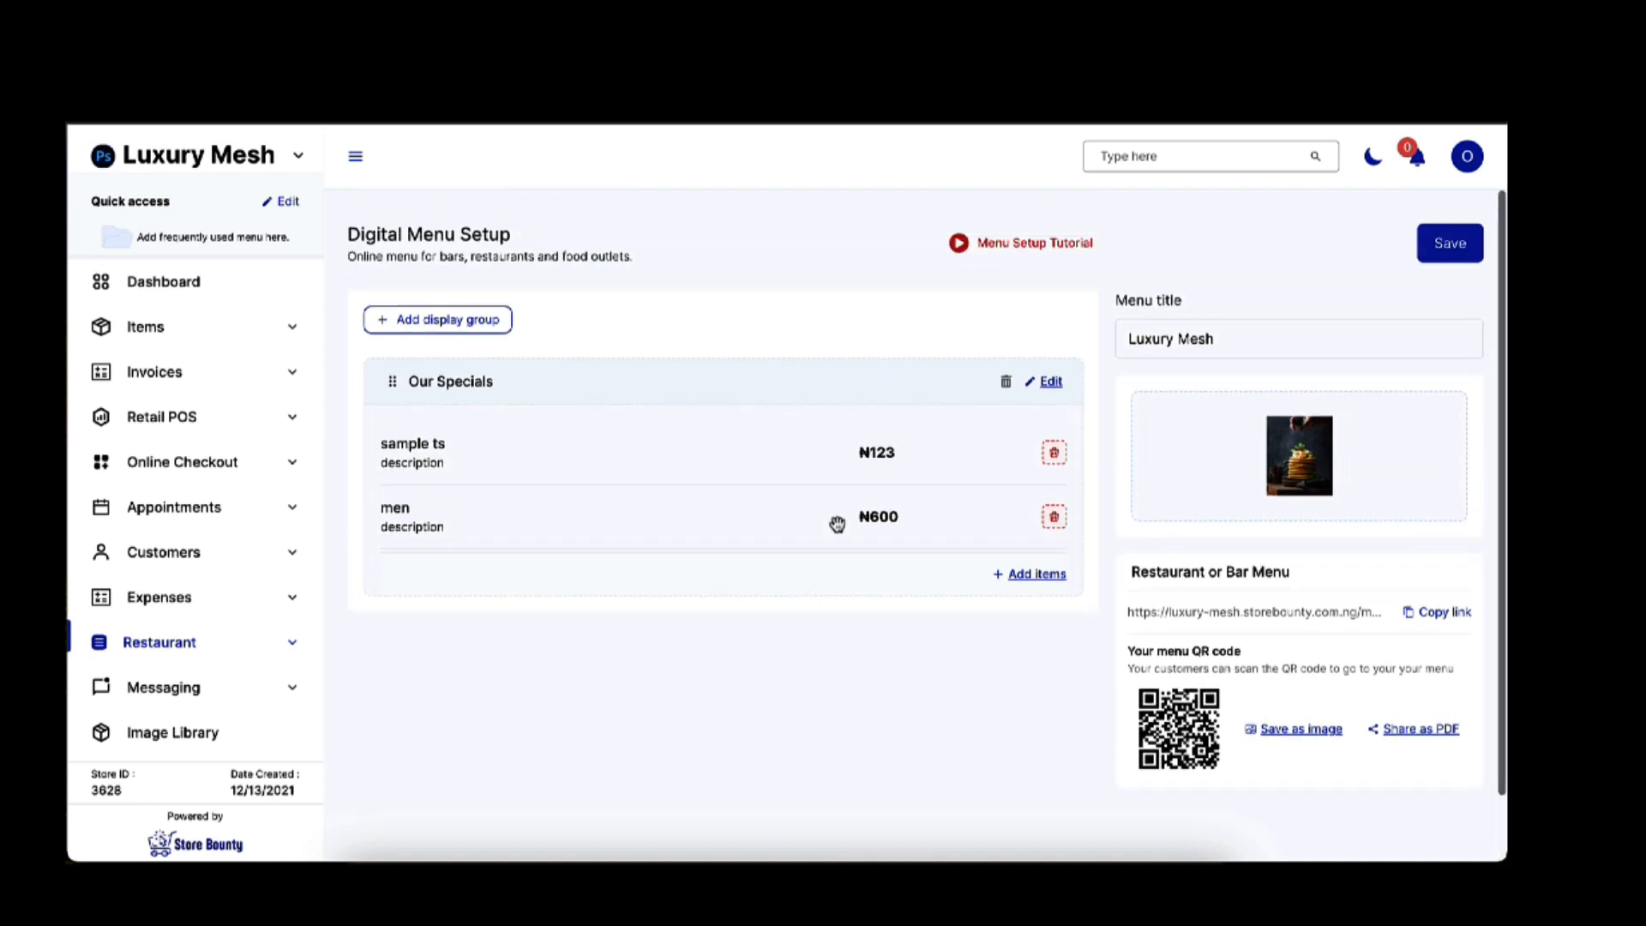
scroll(833, 481, down, 2)
scroll(838, 481, up, 2)
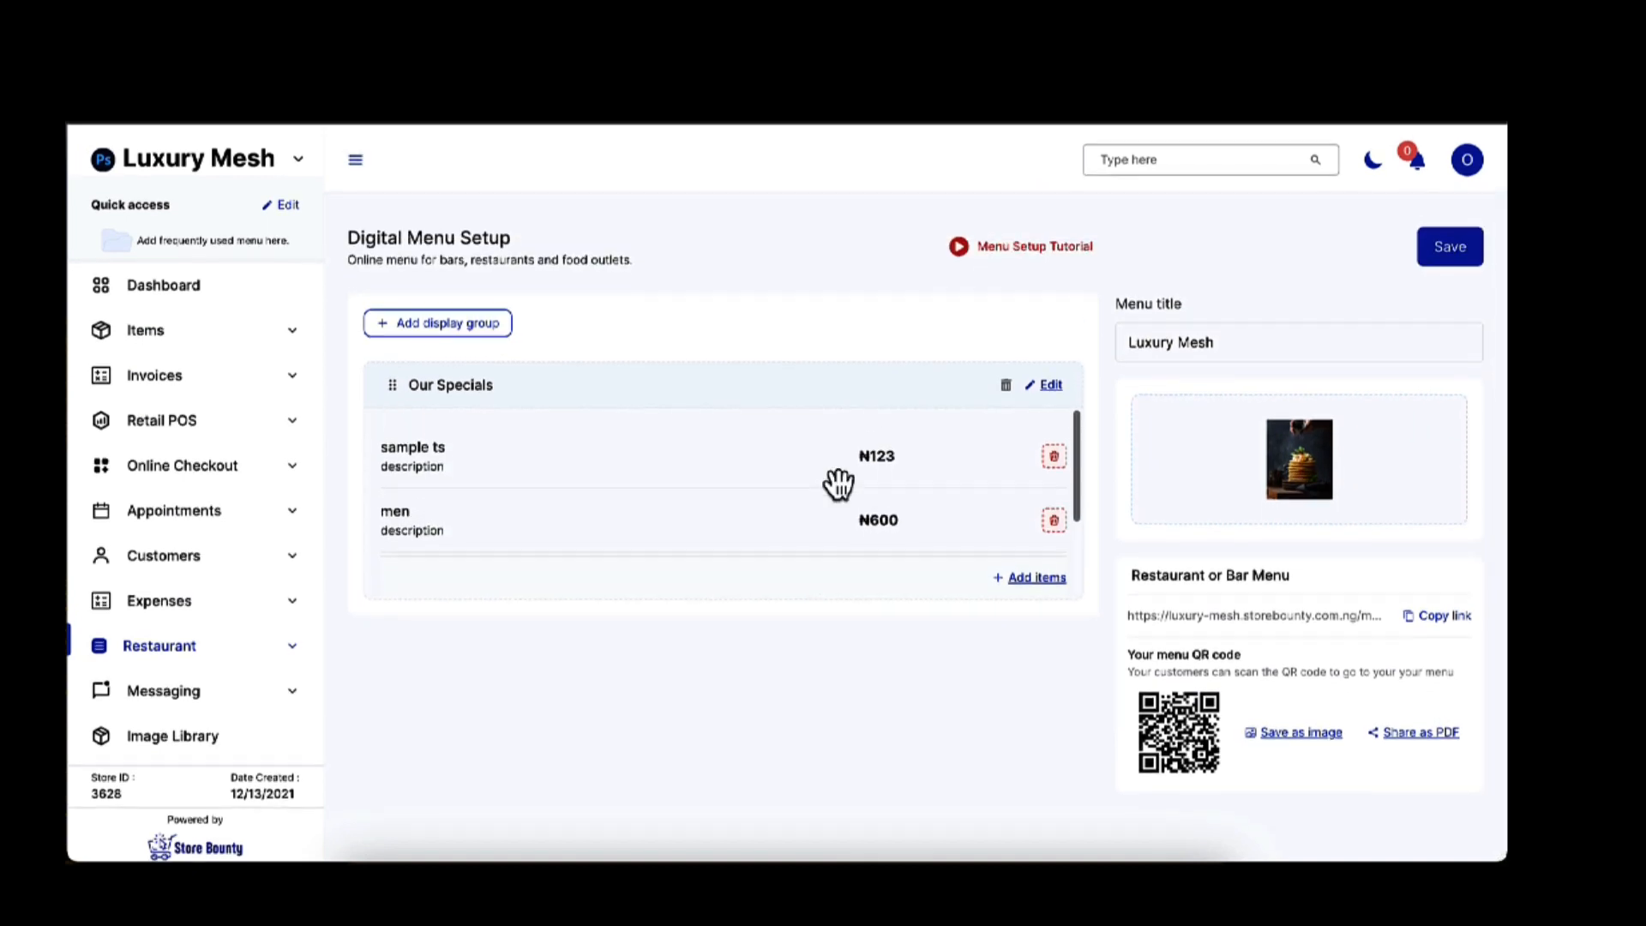
scroll(725, 478, down, 1)
scroll(717, 481, up, 1)
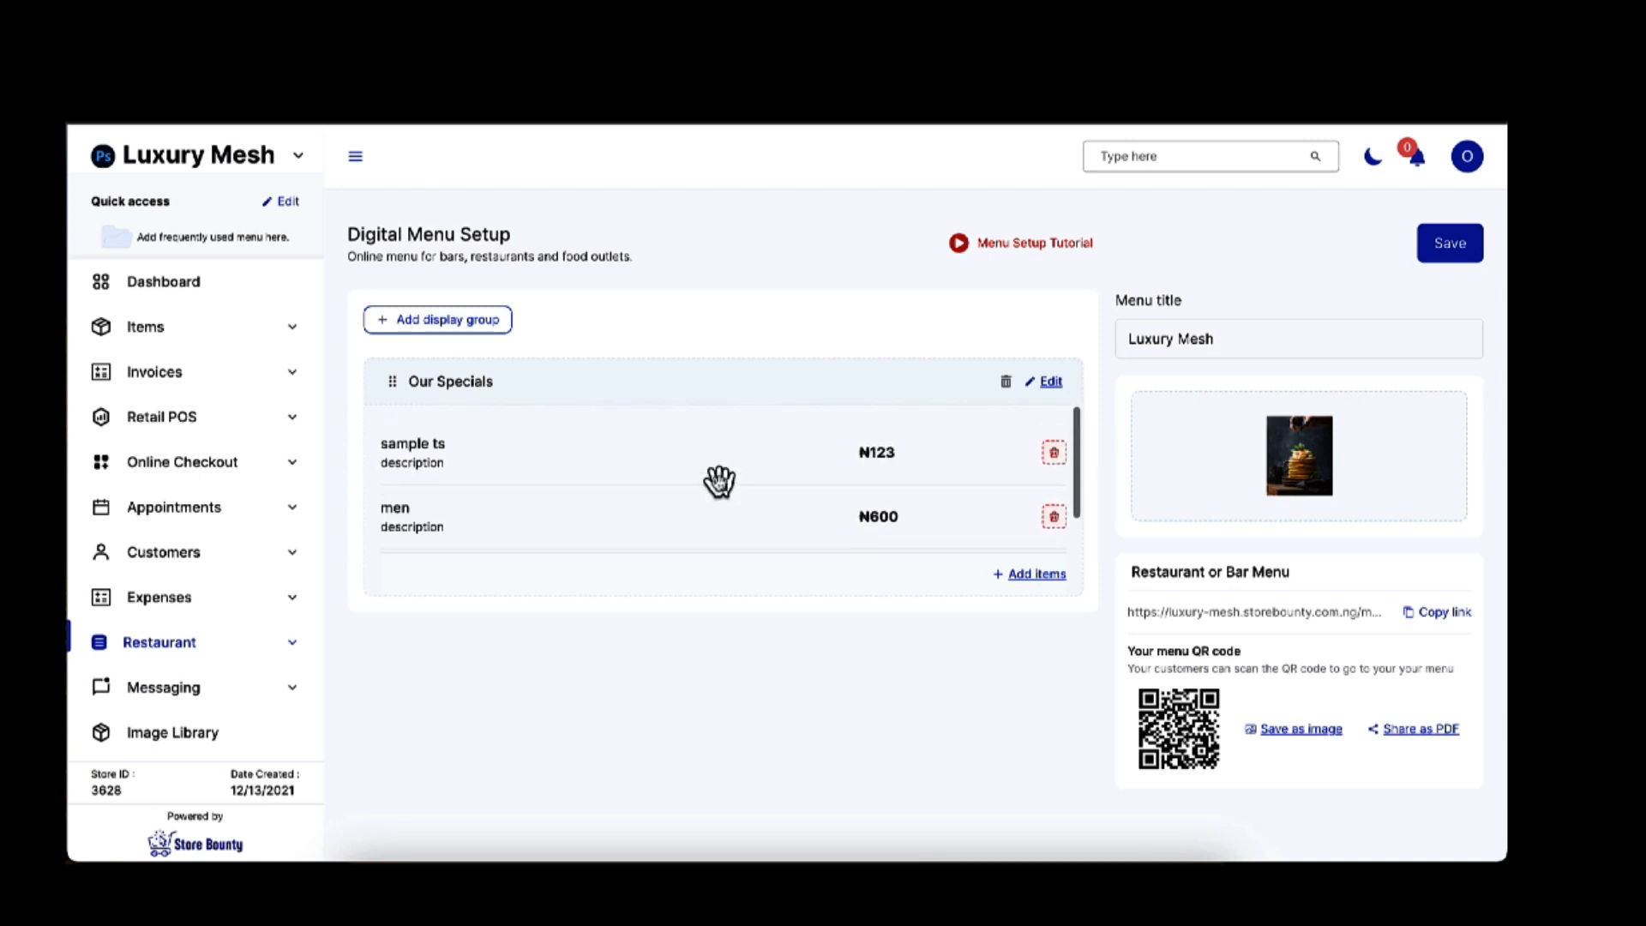
Step: Save the digital menu with the Our Specials group and check its listed items
click(1455, 244)
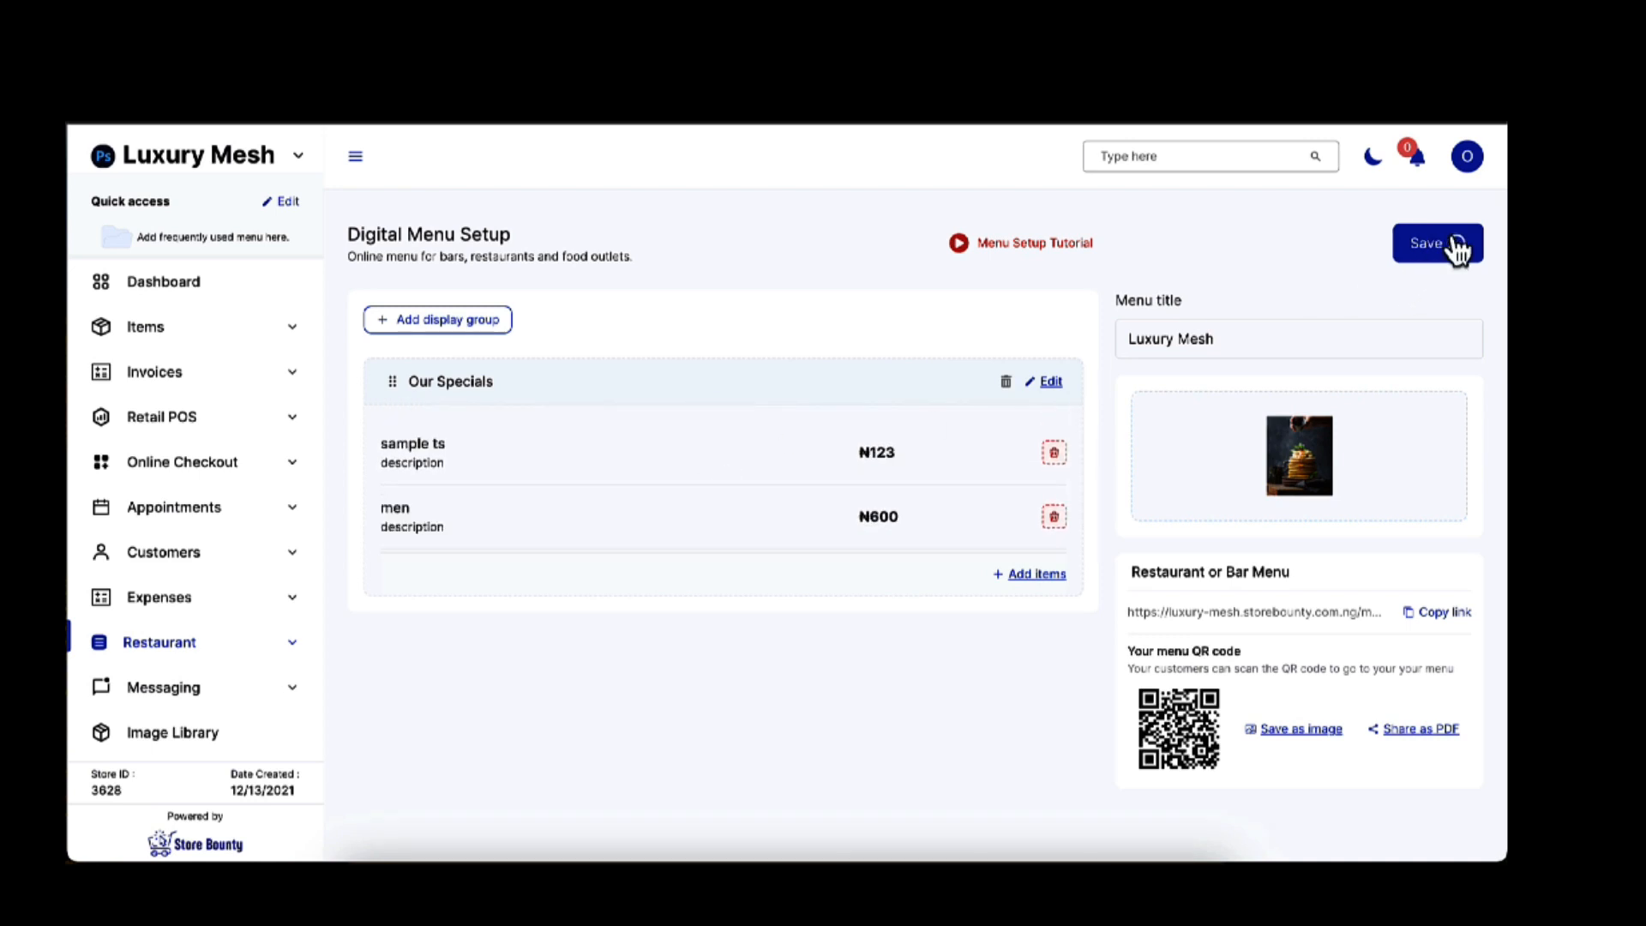
scroll(819, 514, down, 1)
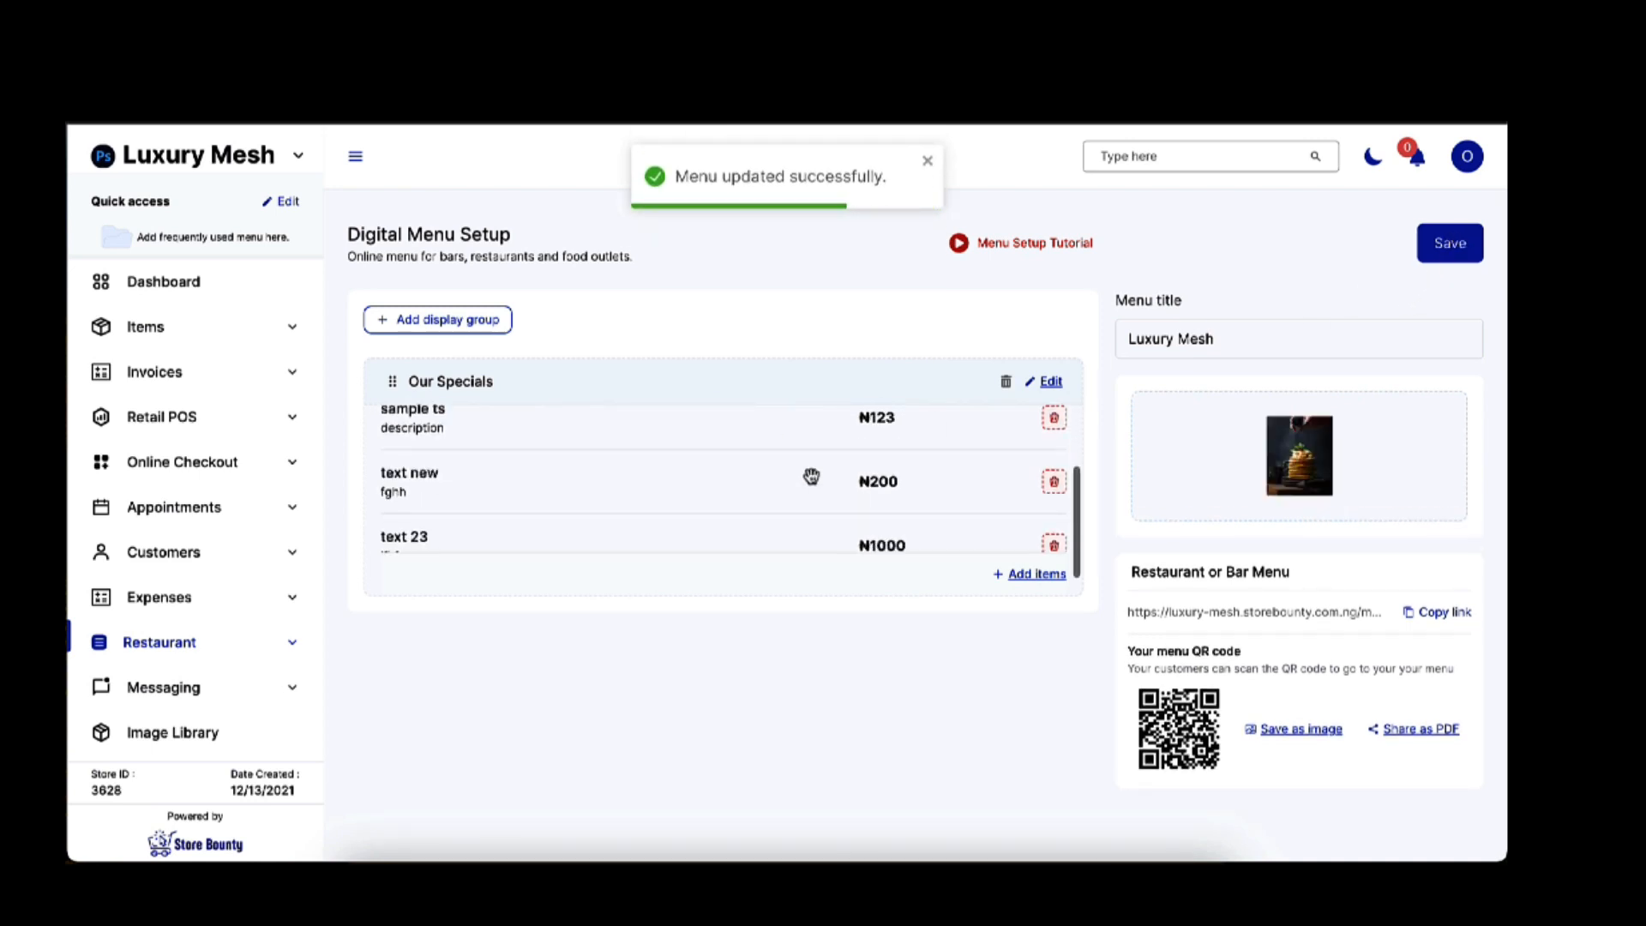
scroll(810, 476, up, 1)
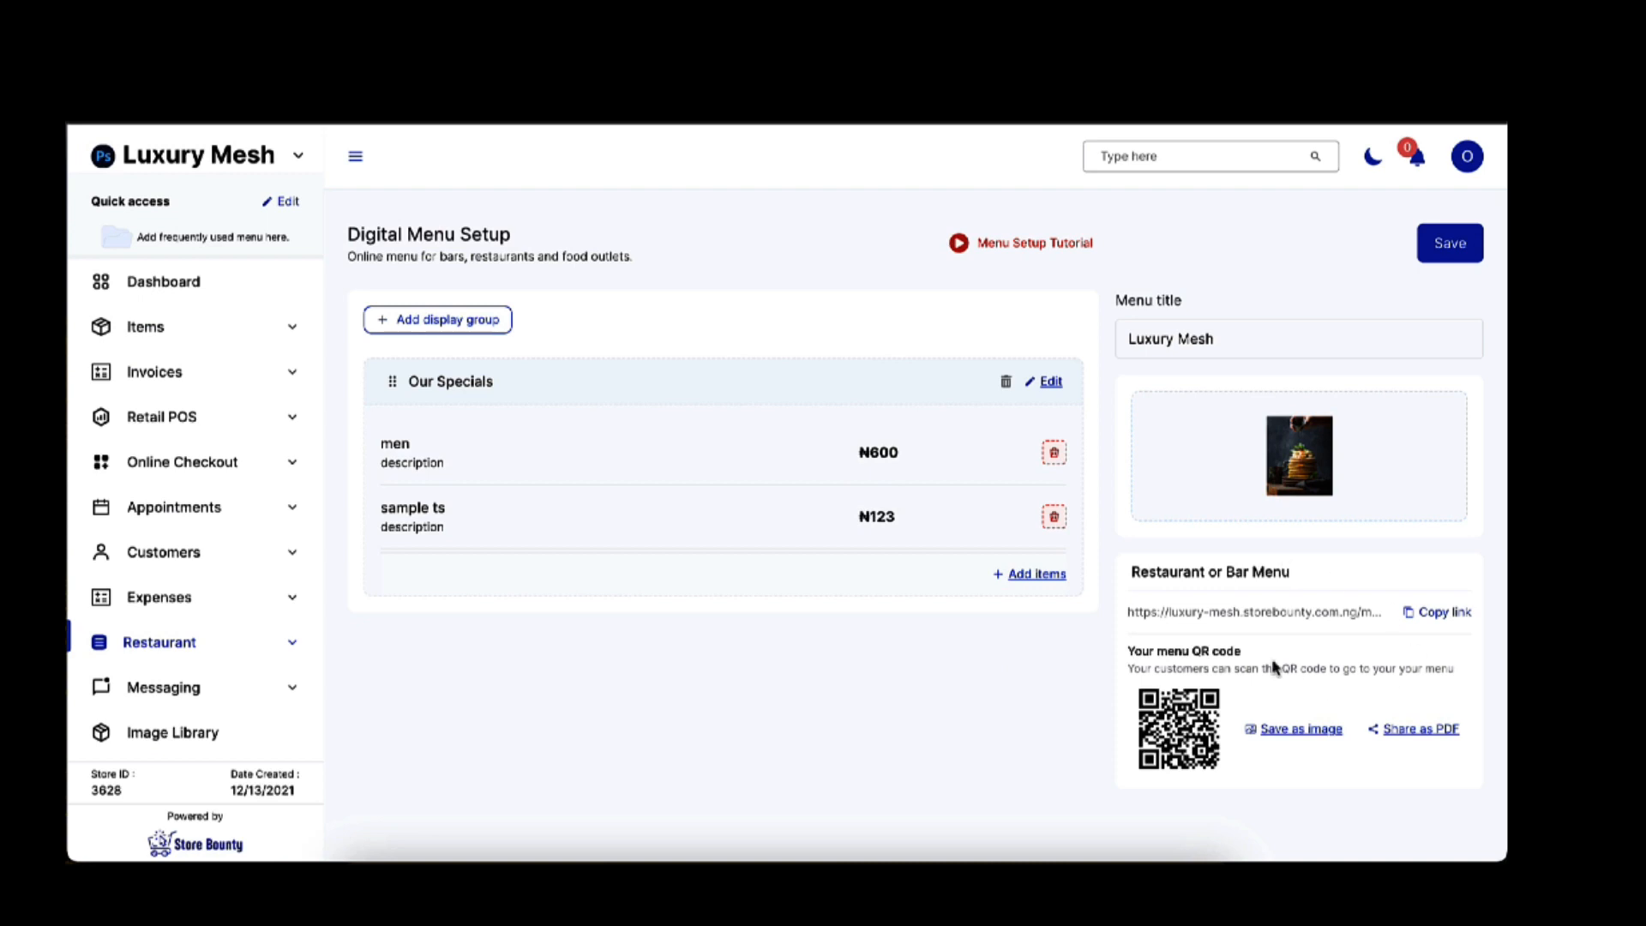
Step: Copy the Restaurant or Bar Menu link and open the public menu page in a new browser tab
scroll(1275, 667, down, 1)
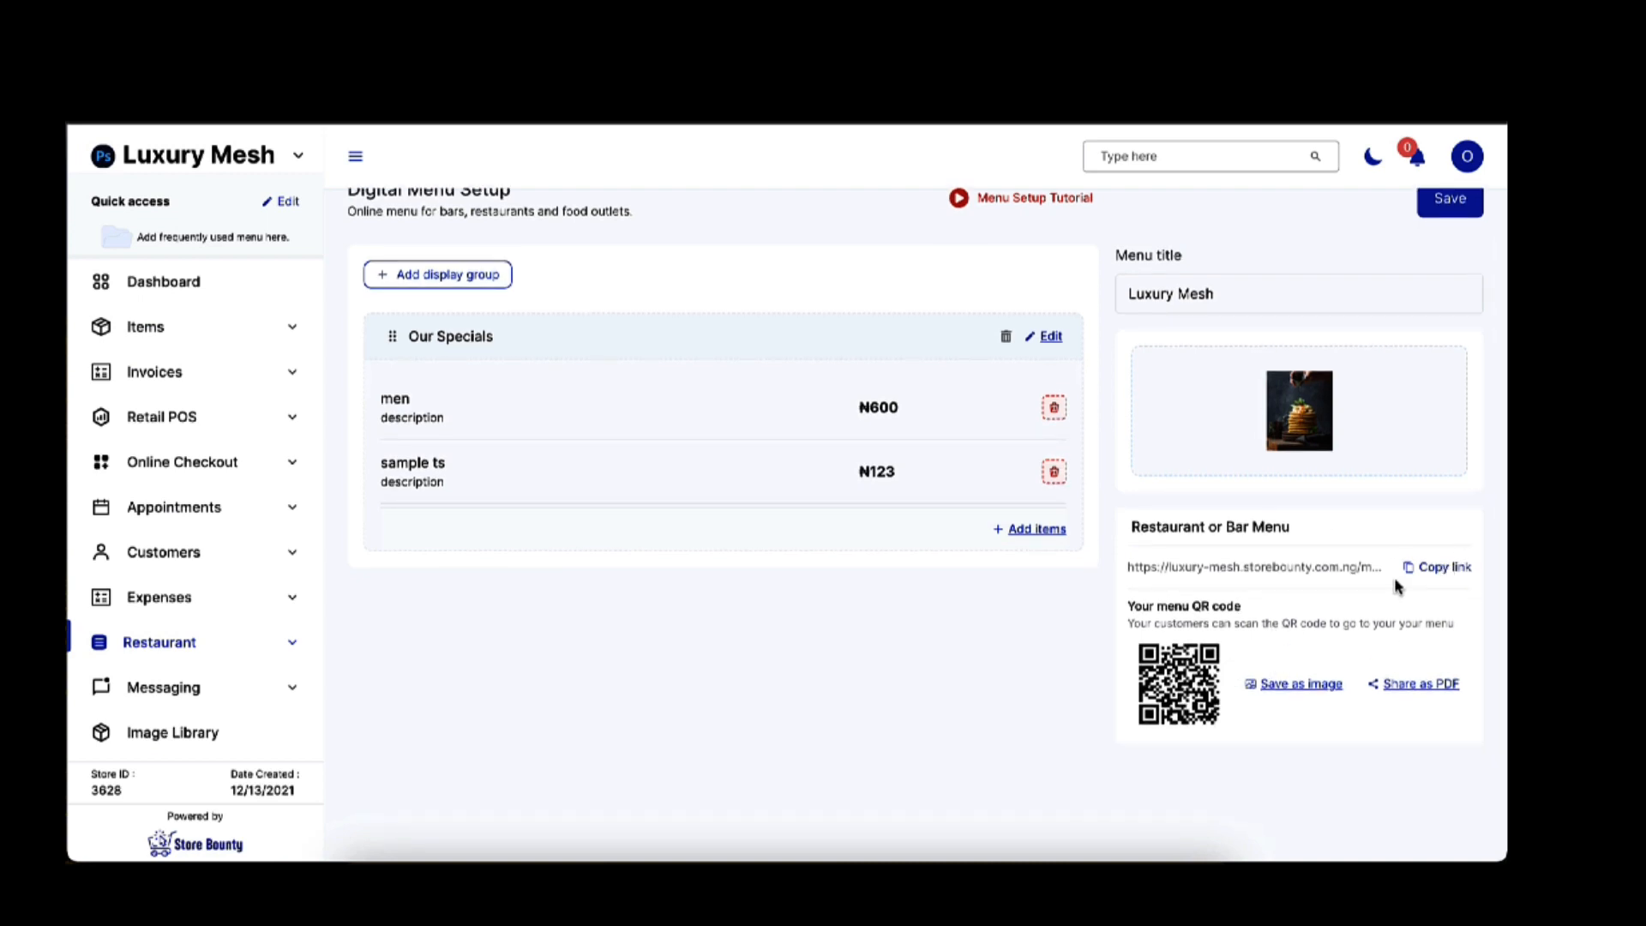
click(1442, 569)
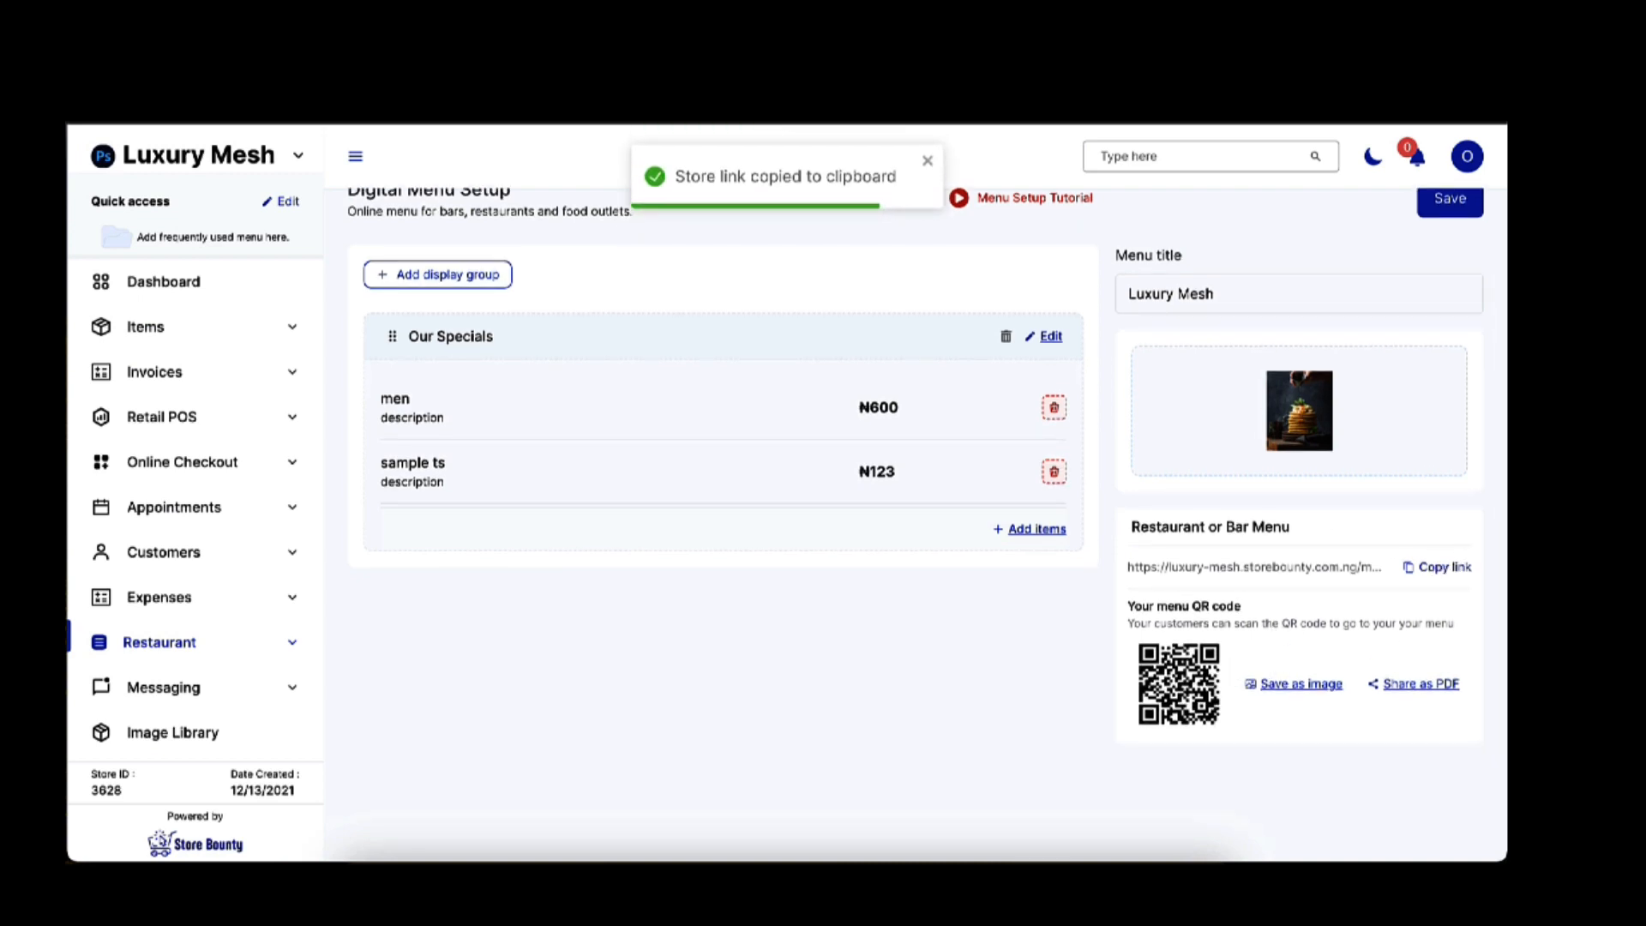
key(ctrl+t)
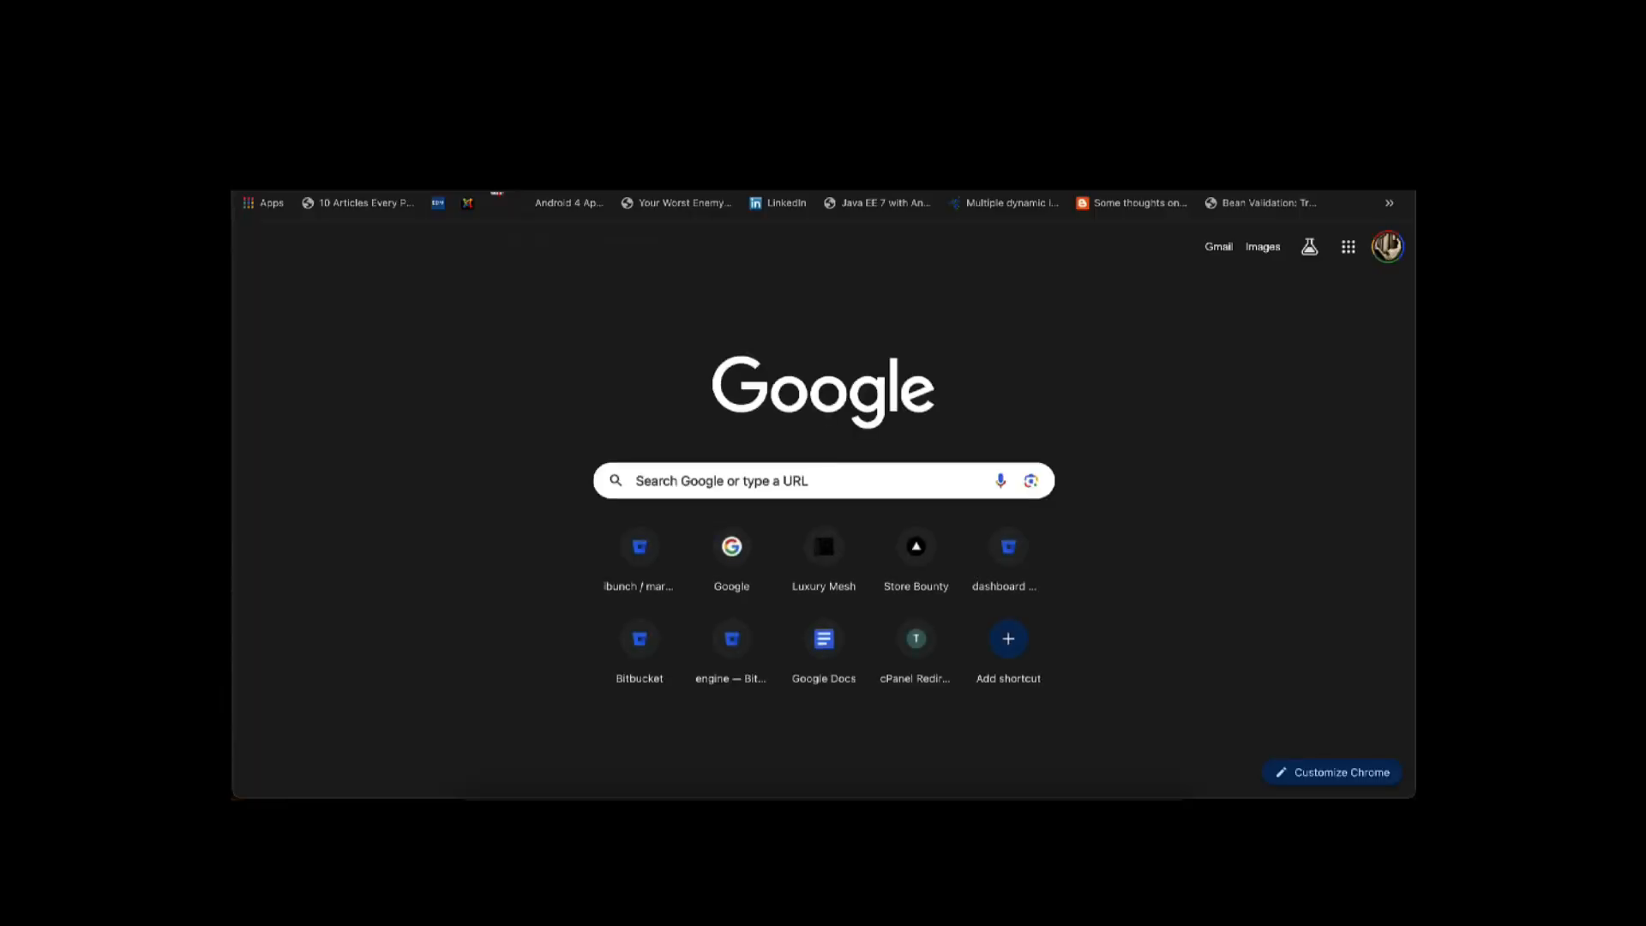
key(ctrl+v)
key(Return)
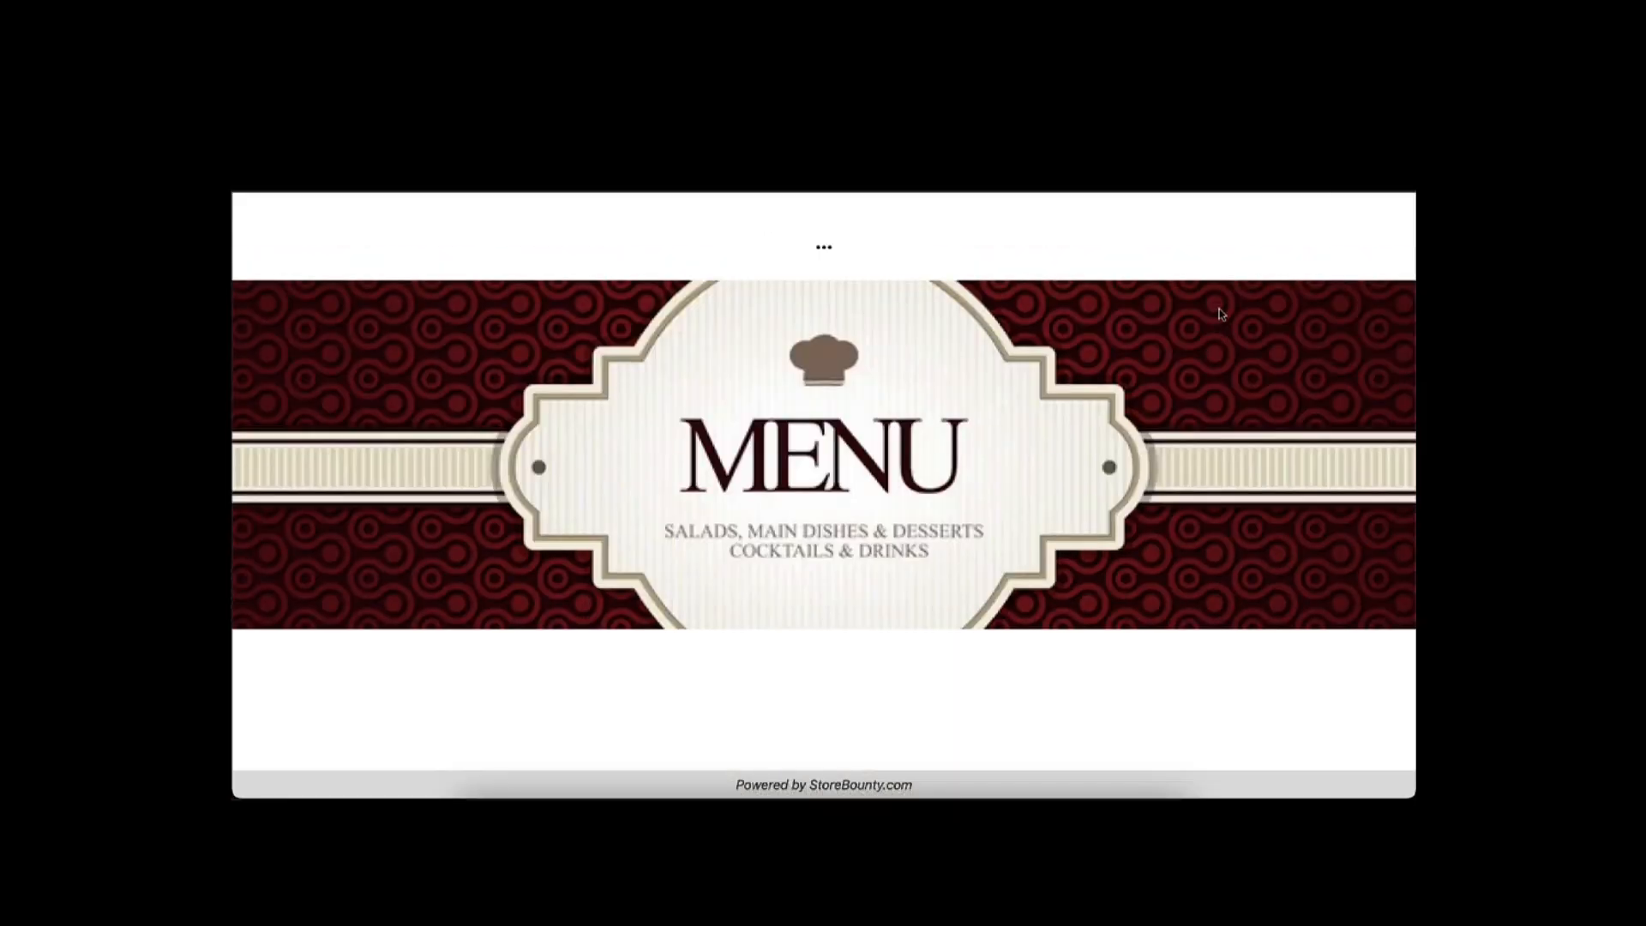
Step: Examine the names, SKUs, descriptions and prices of the Our Specials items on the public menu page
scroll(1124, 496, down, 3)
scroll(1095, 544, down, 1)
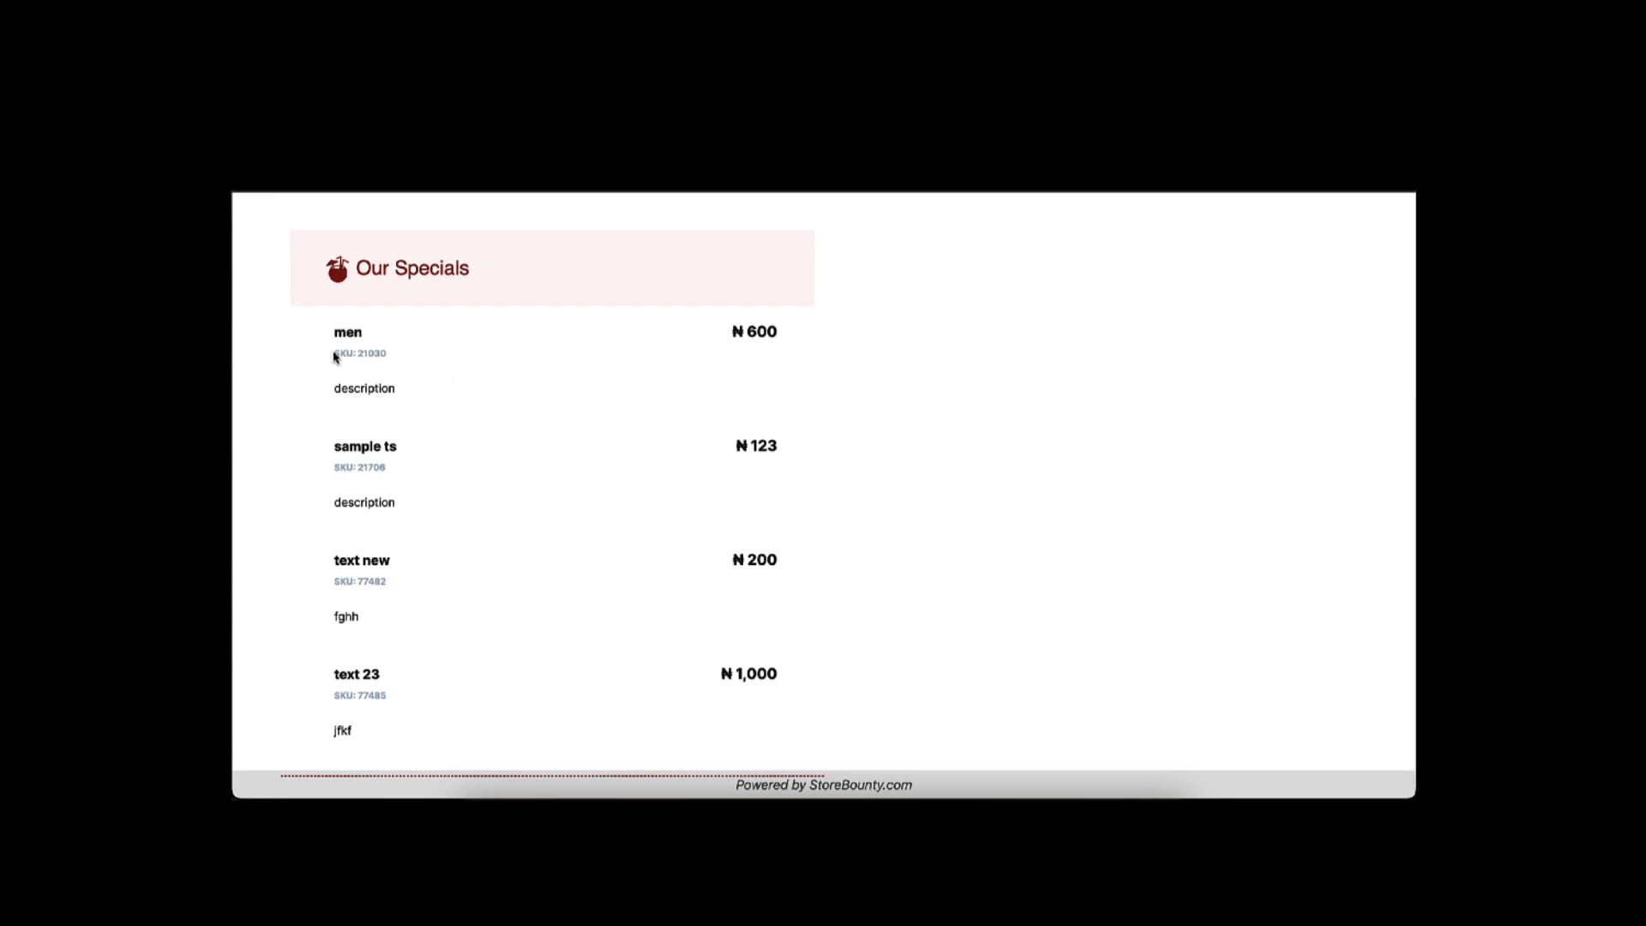
drag(334, 354, 411, 357)
click(412, 358)
scroll(443, 491, down, 1)
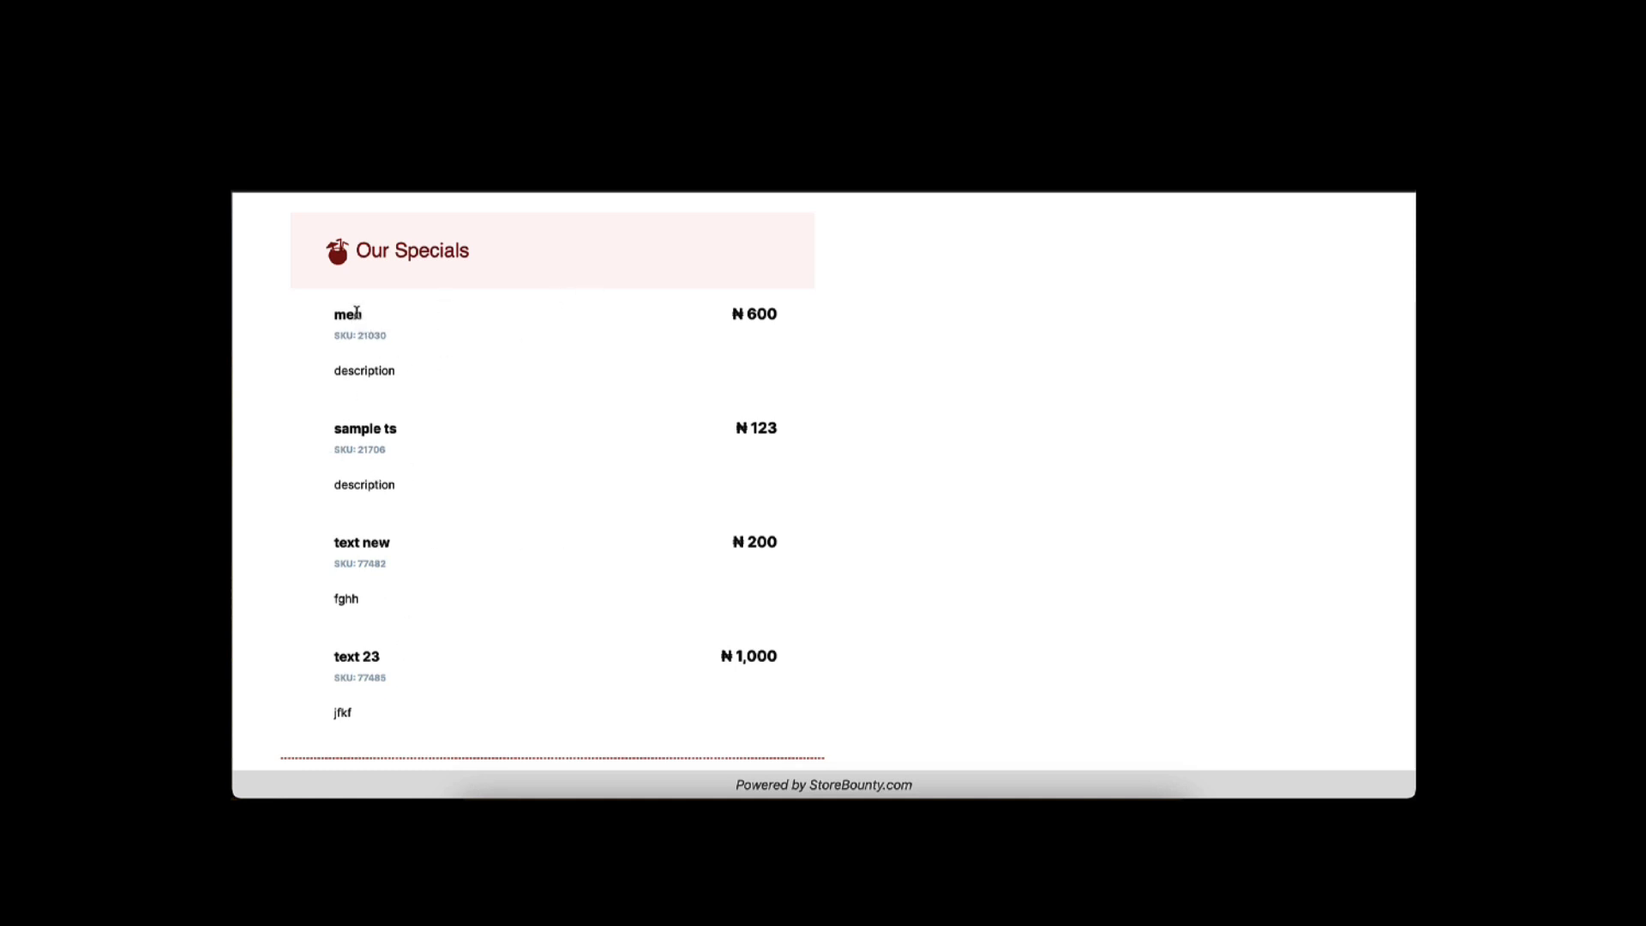
scroll(657, 351, down, 1)
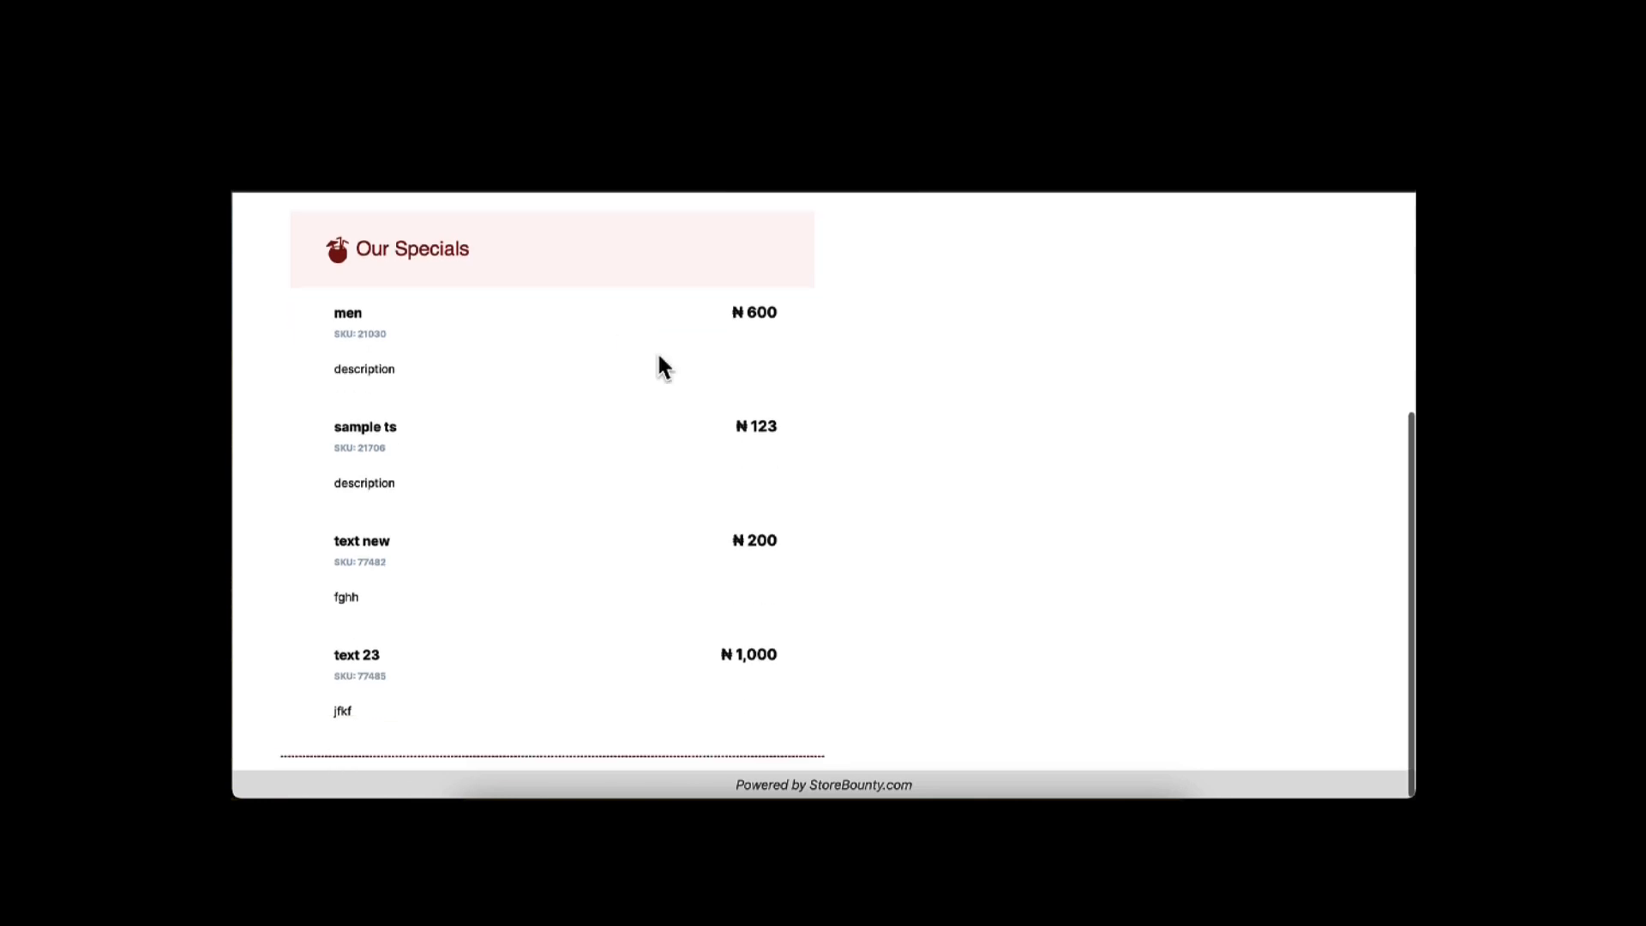
double_click(371, 336)
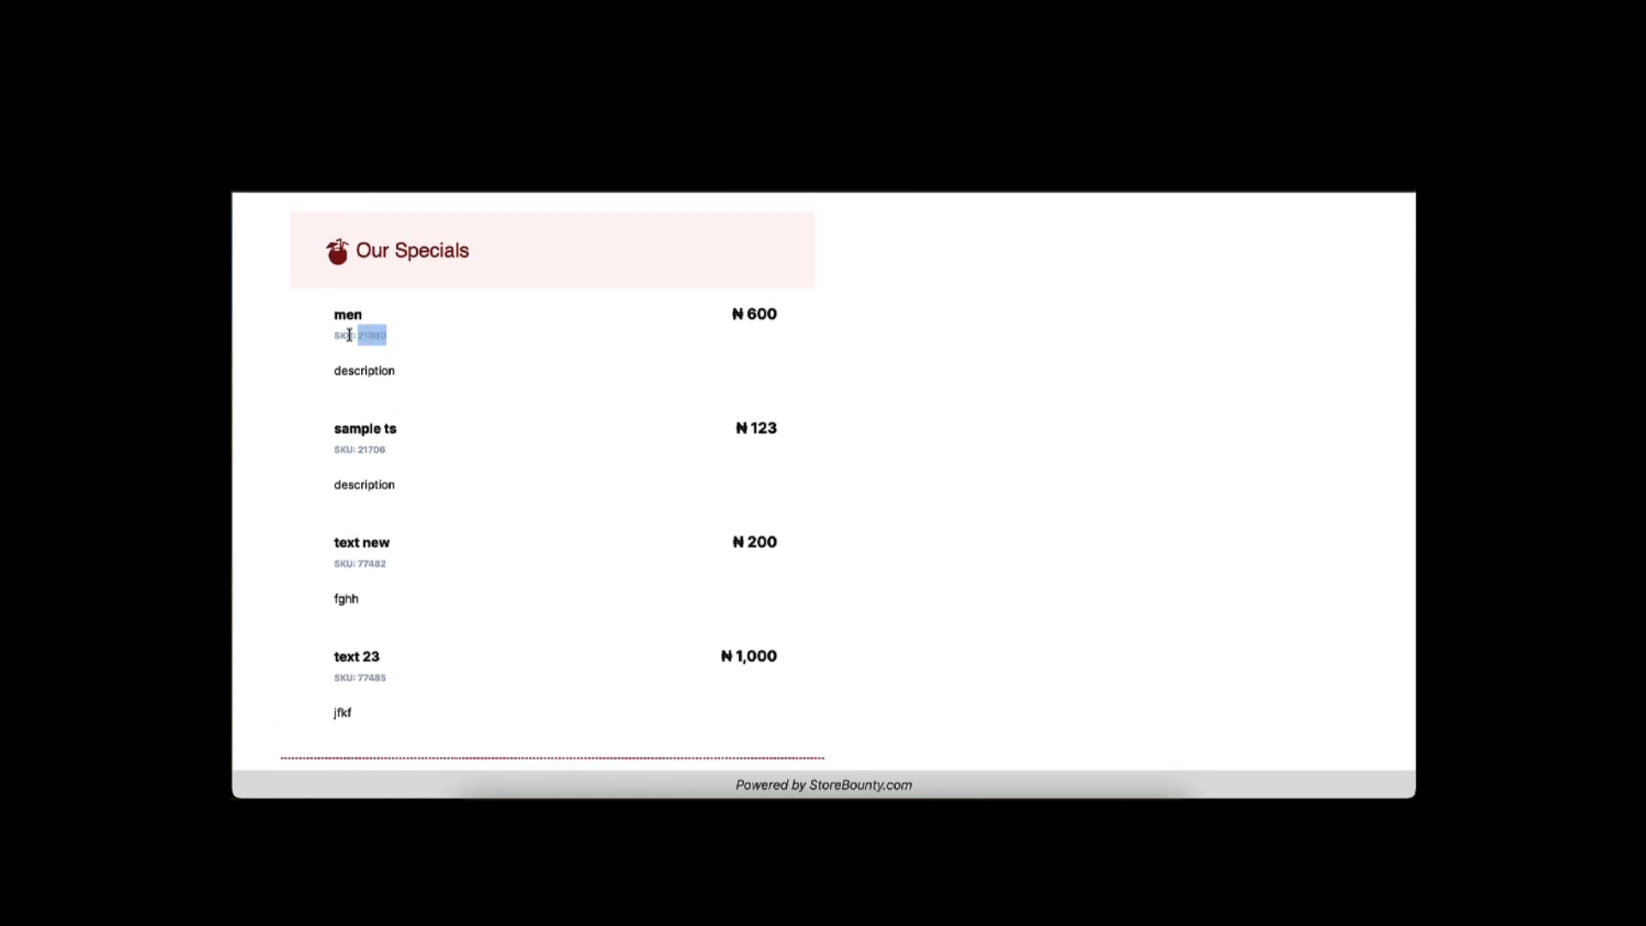
click(597, 628)
scroll(661, 526, up, 5)
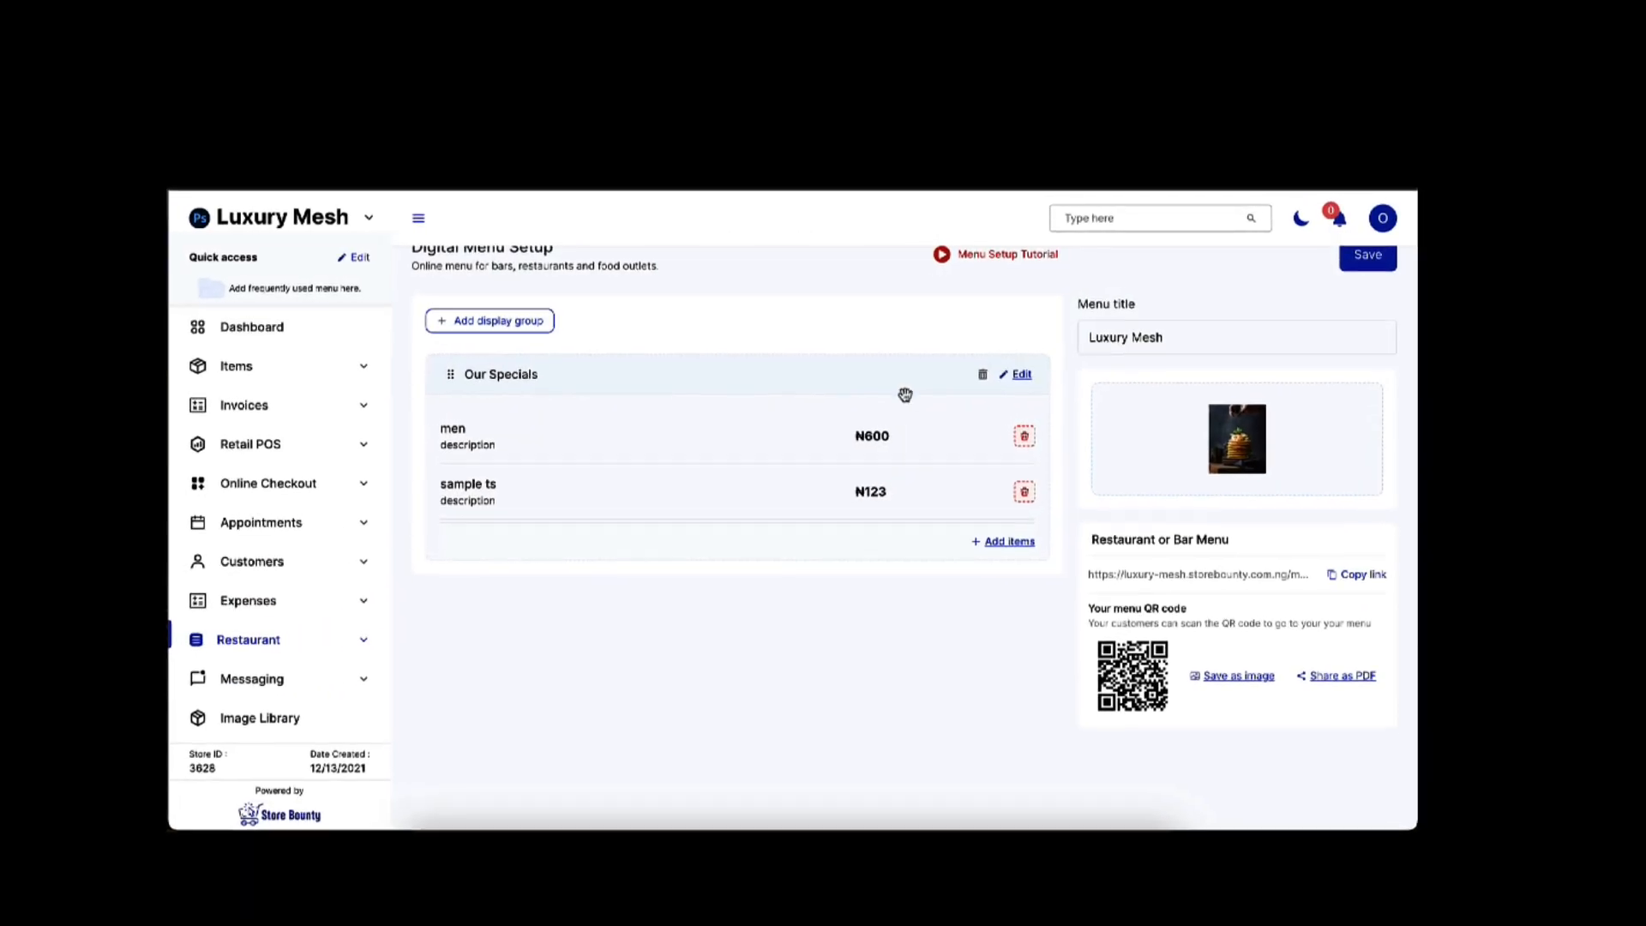
Step: Back in the digital menu setup, create a "Local Delicacies" display group with The Art of Selling in 2023, The Purple Cow - Ebook, women hair and text 23
scroll(861, 377, up, 1)
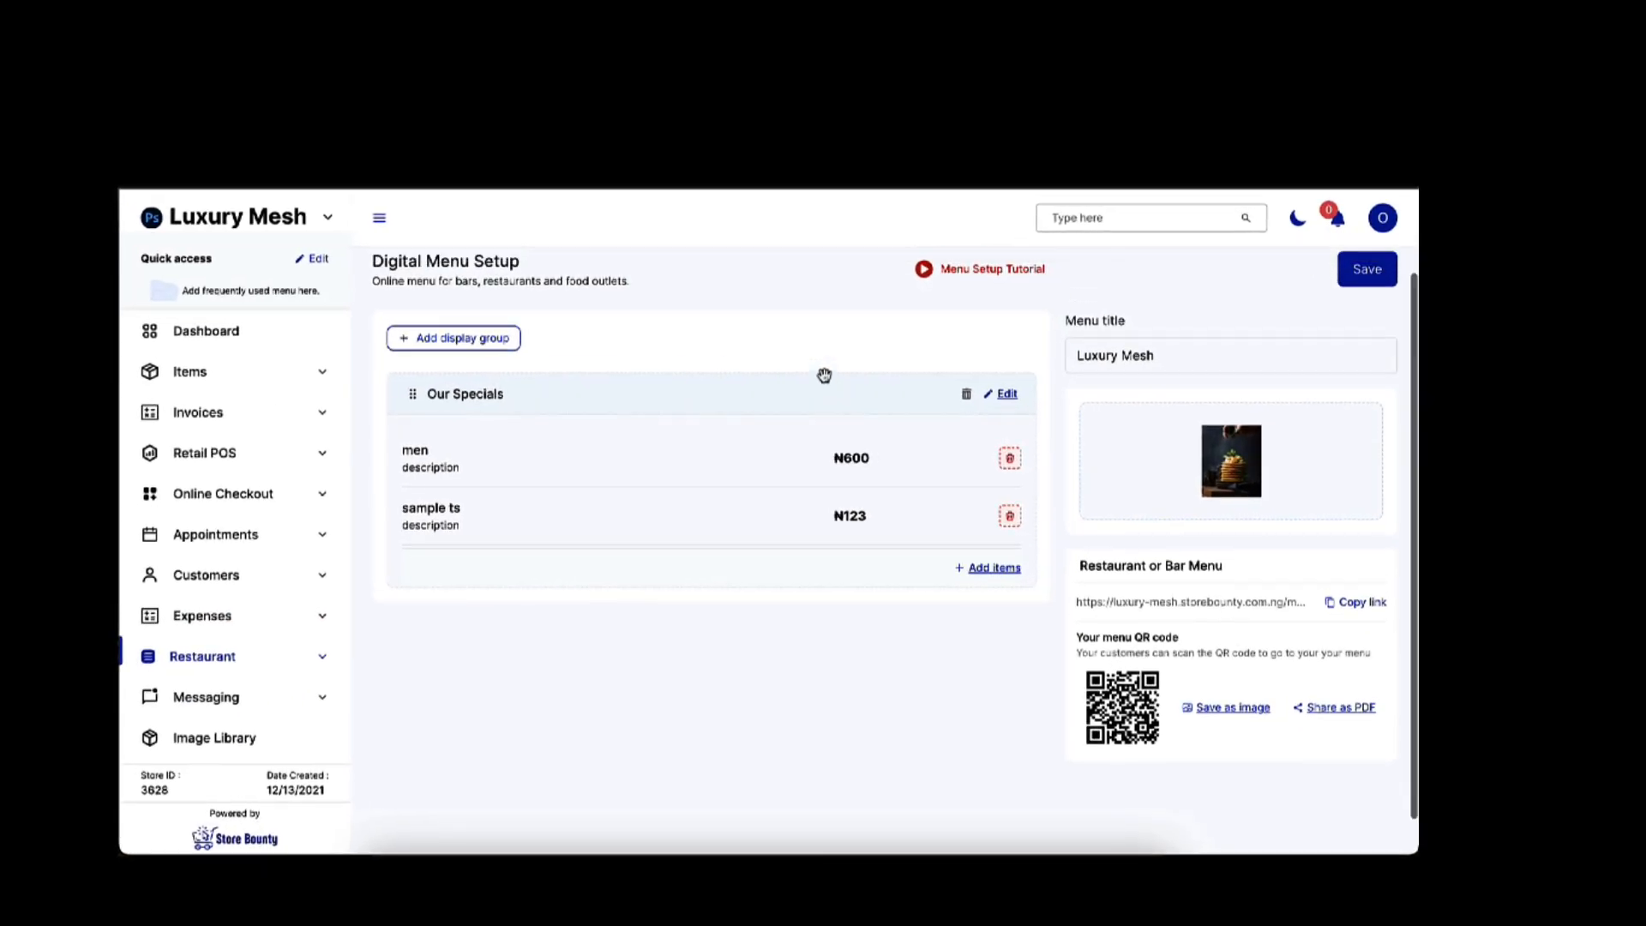
click(484, 365)
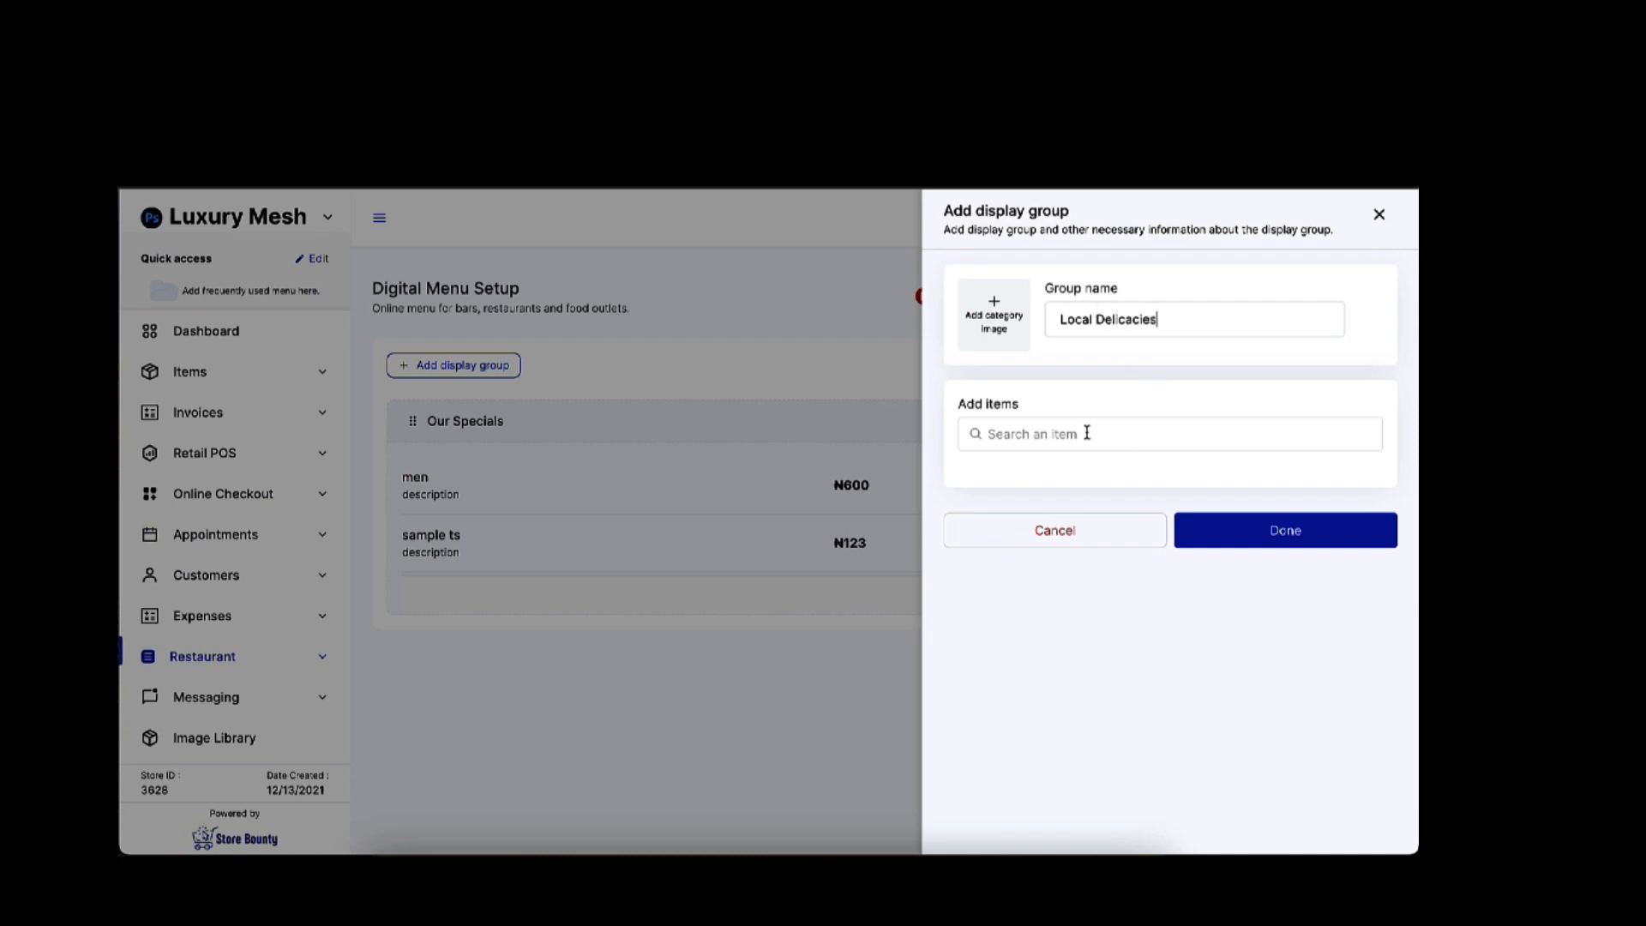
click(1087, 433)
scroll(768, 577, down, 10)
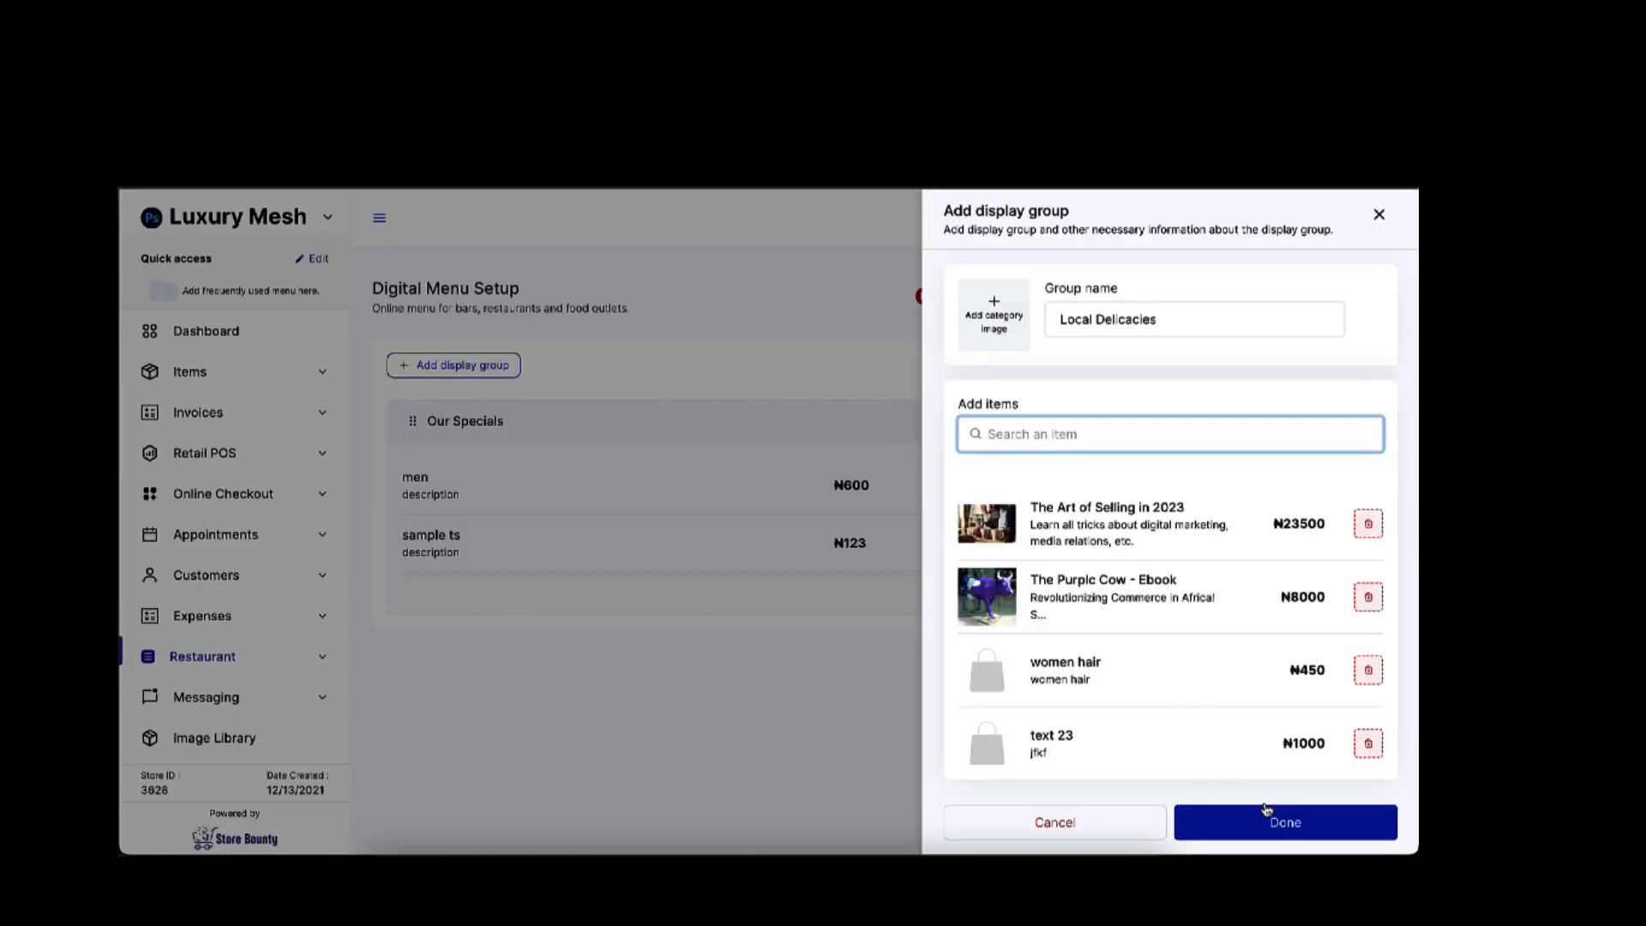
click(1276, 815)
Step: Review the items in both display groups, start a new group named "Drinks & Cocktails" and bring up its item selection
scroll(863, 643, down, 1)
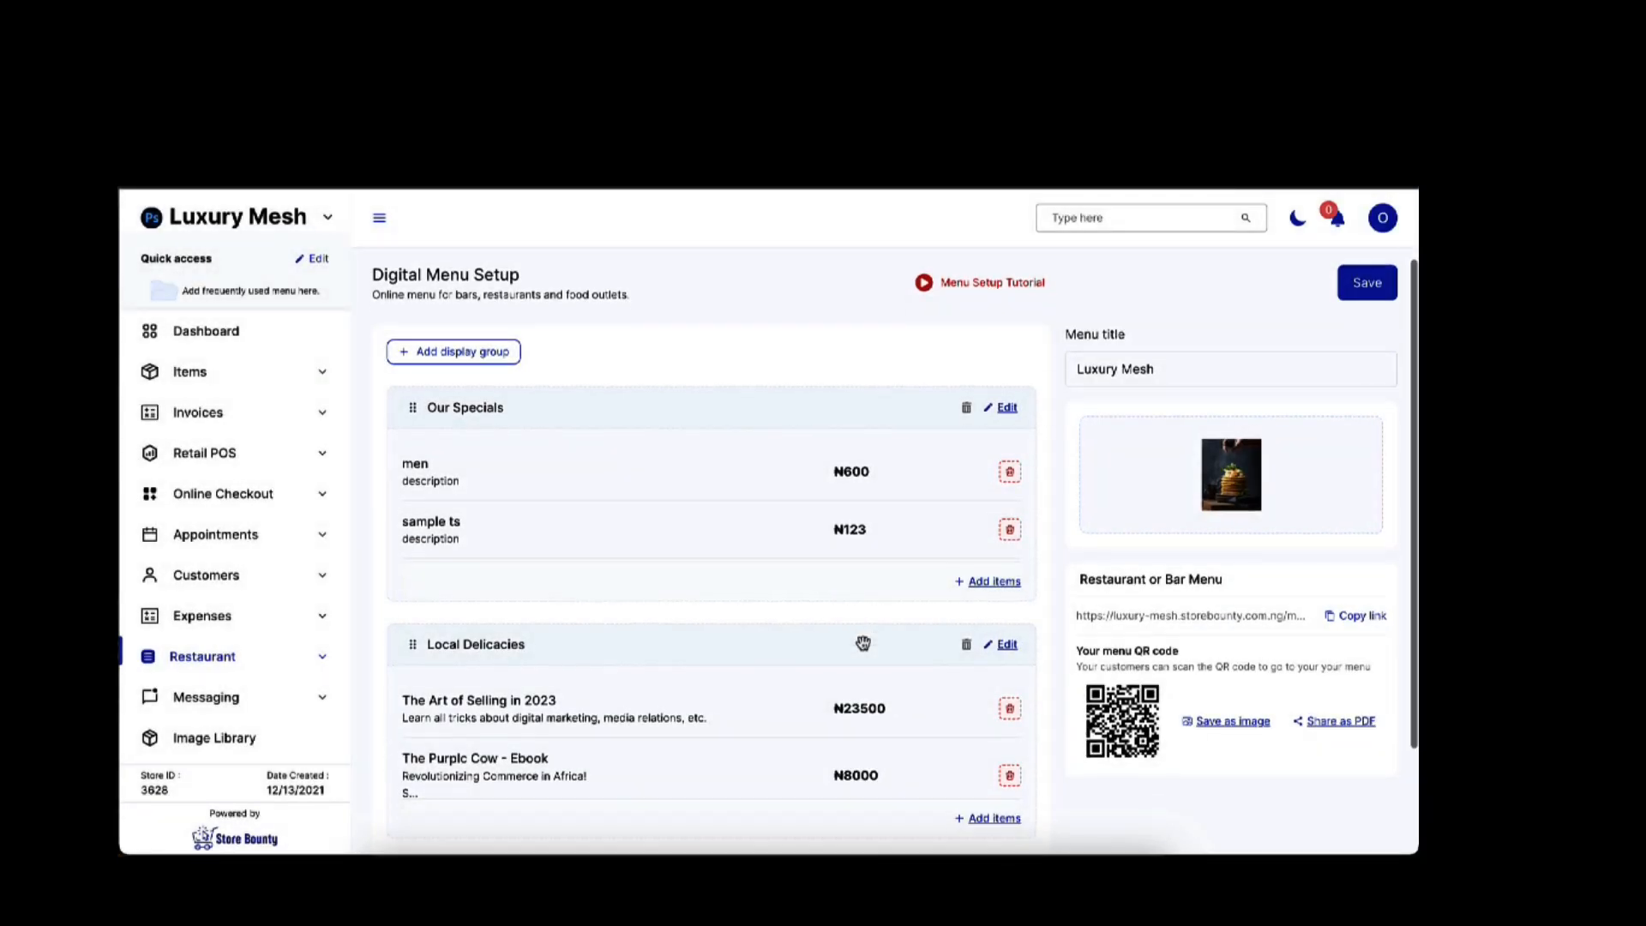
scroll(863, 643, down, 2)
scroll(790, 512, up, 3)
scroll(790, 513, down, 3)
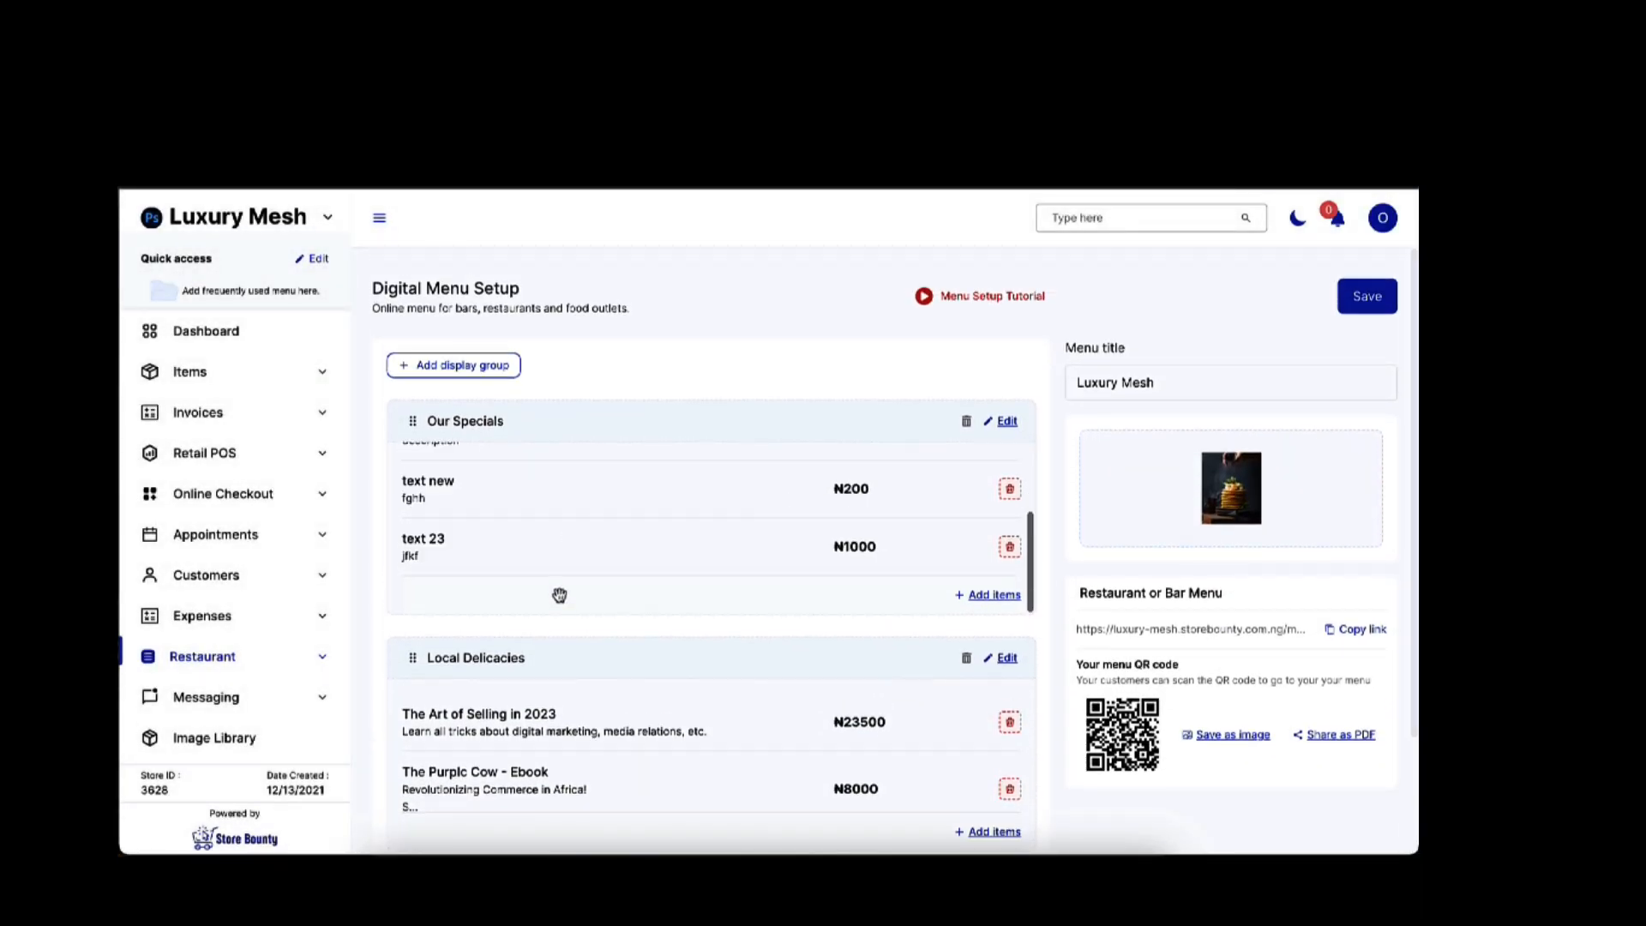
scroll(559, 595, down, 1)
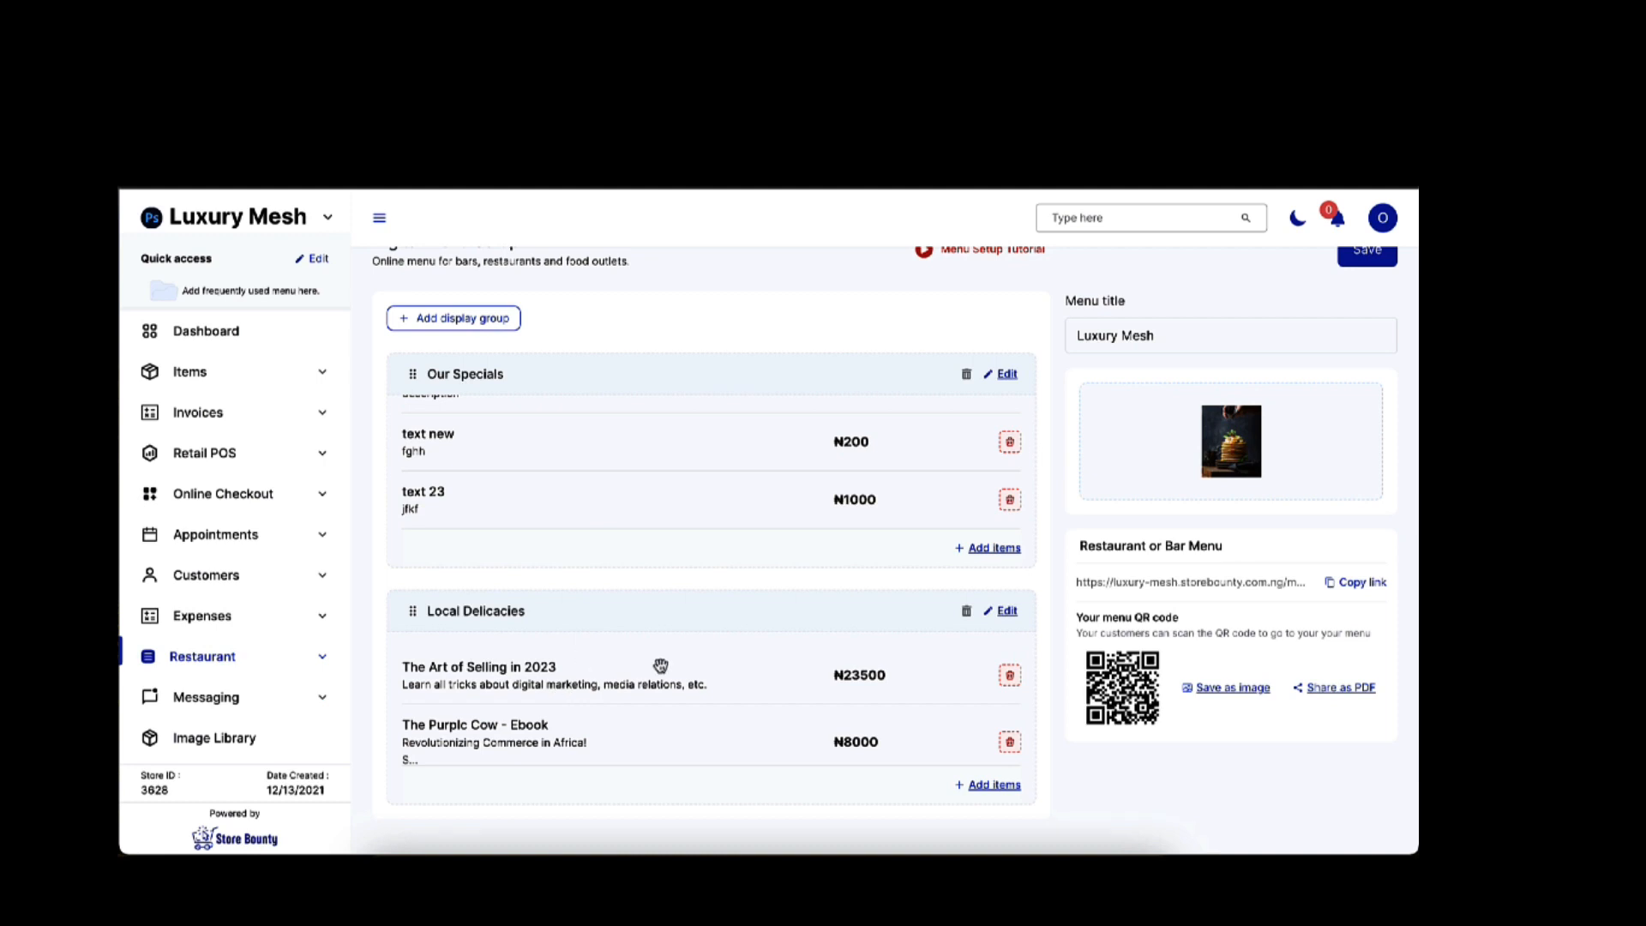
scroll(729, 492, up, 4)
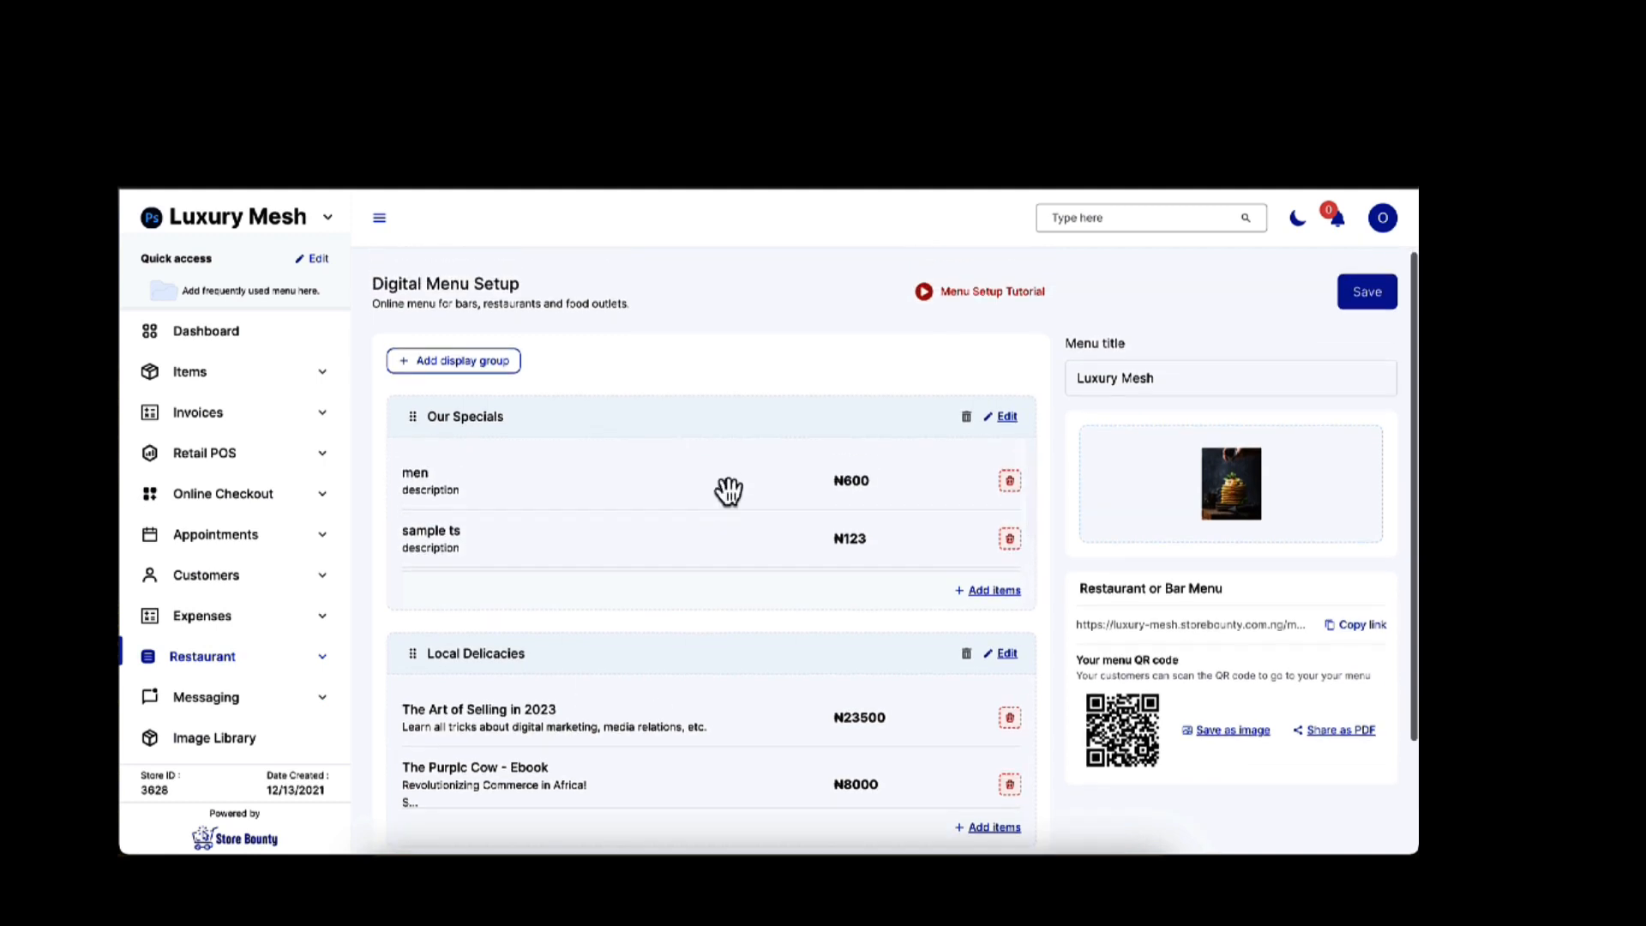
click(494, 369)
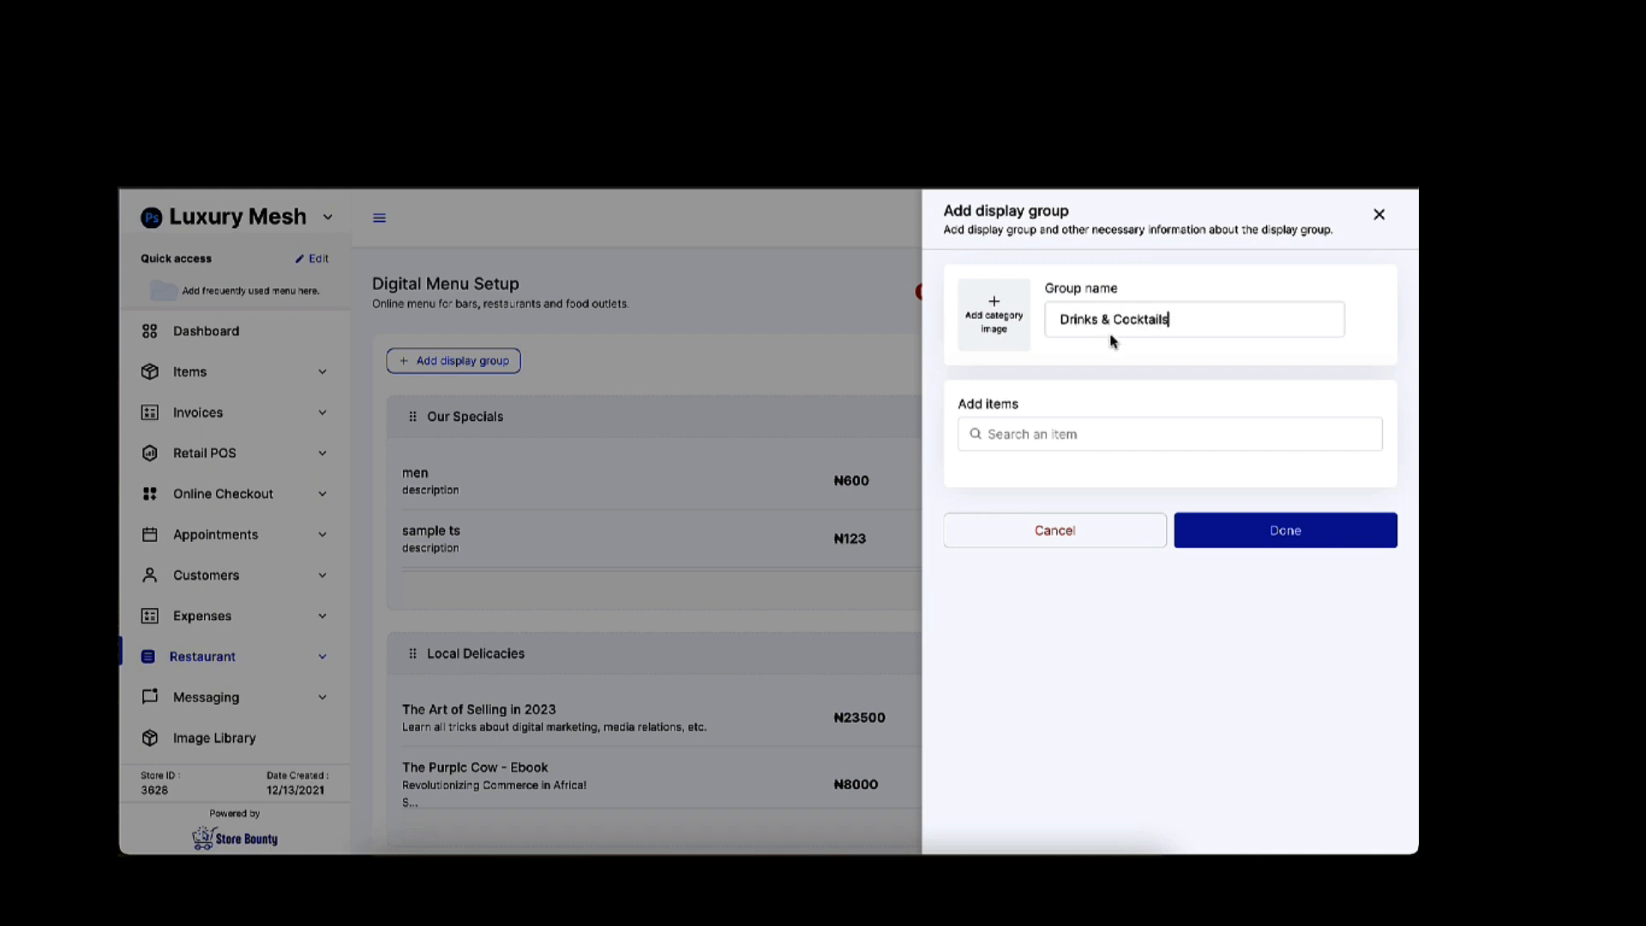
click(1070, 429)
Step: Add the items Premium Interior Decore, sample 5 and sample 6 to the Drinks & Cocktails group and finish the group
scroll(783, 558, down, 10)
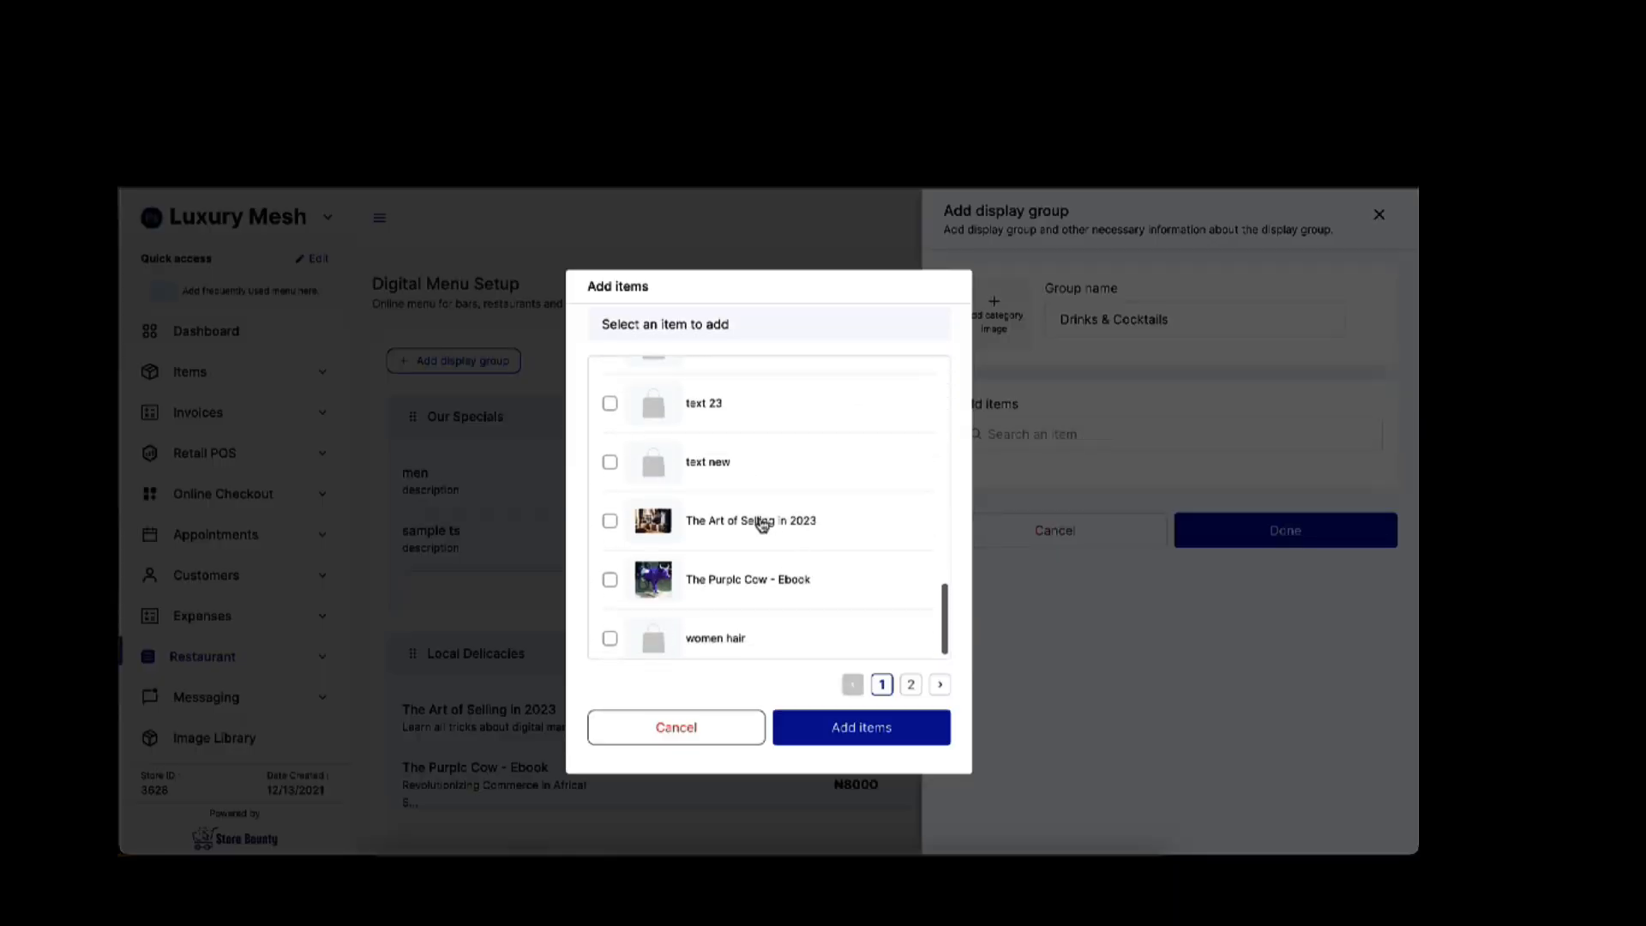
scroll(759, 520, up, 3)
click(749, 520)
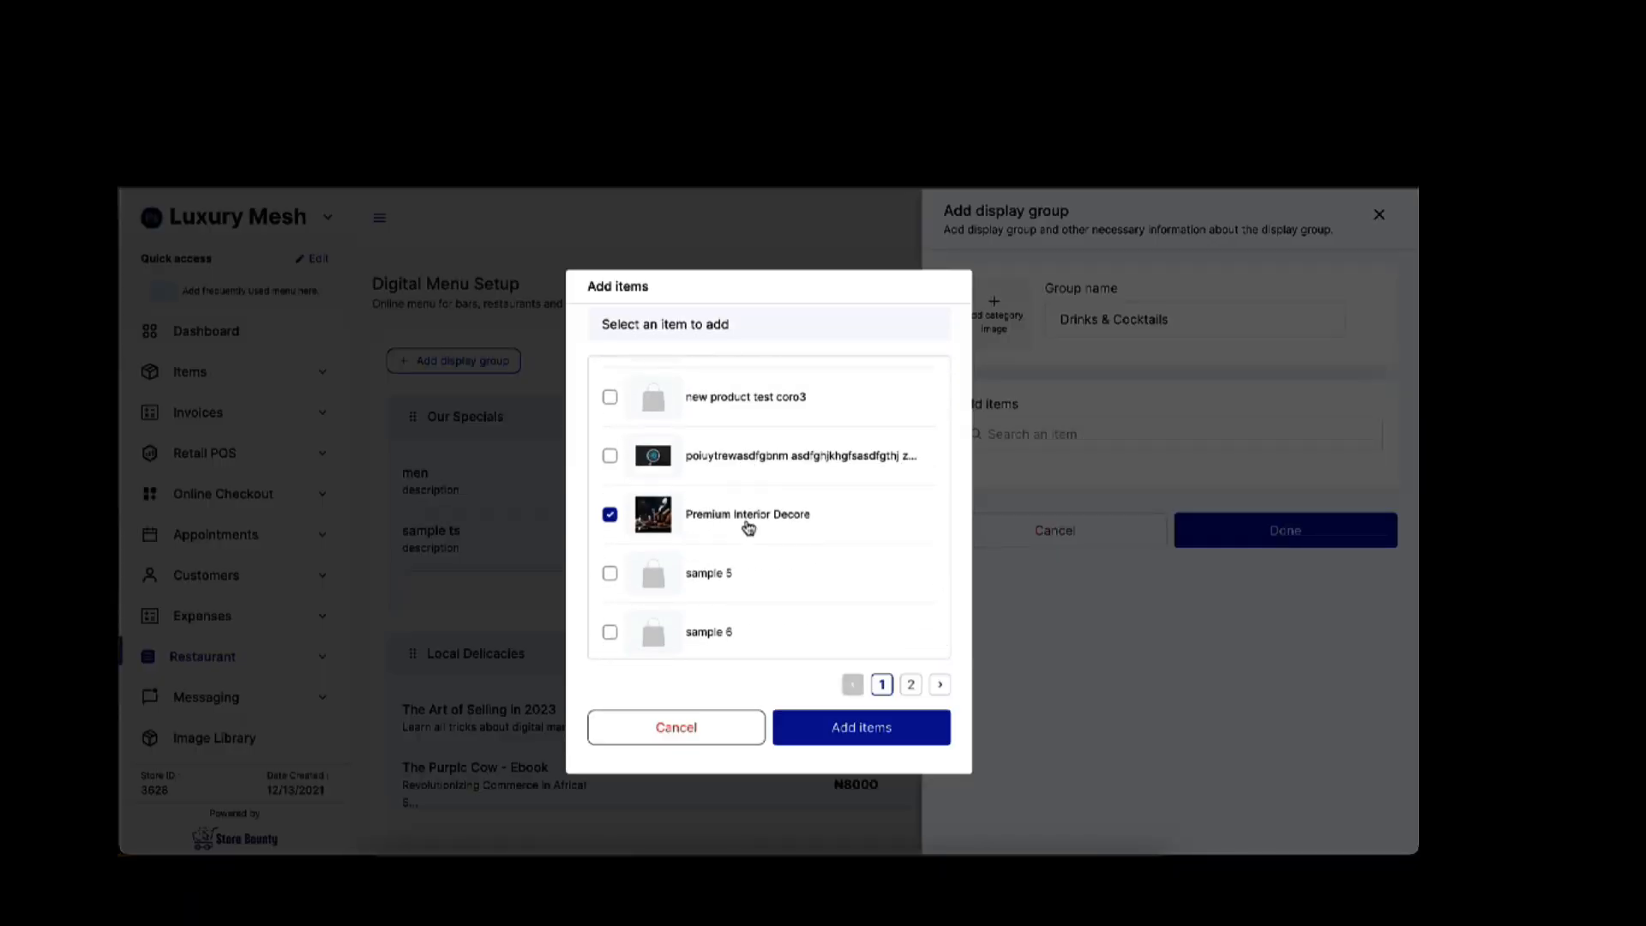
click(722, 583)
click(729, 632)
click(879, 744)
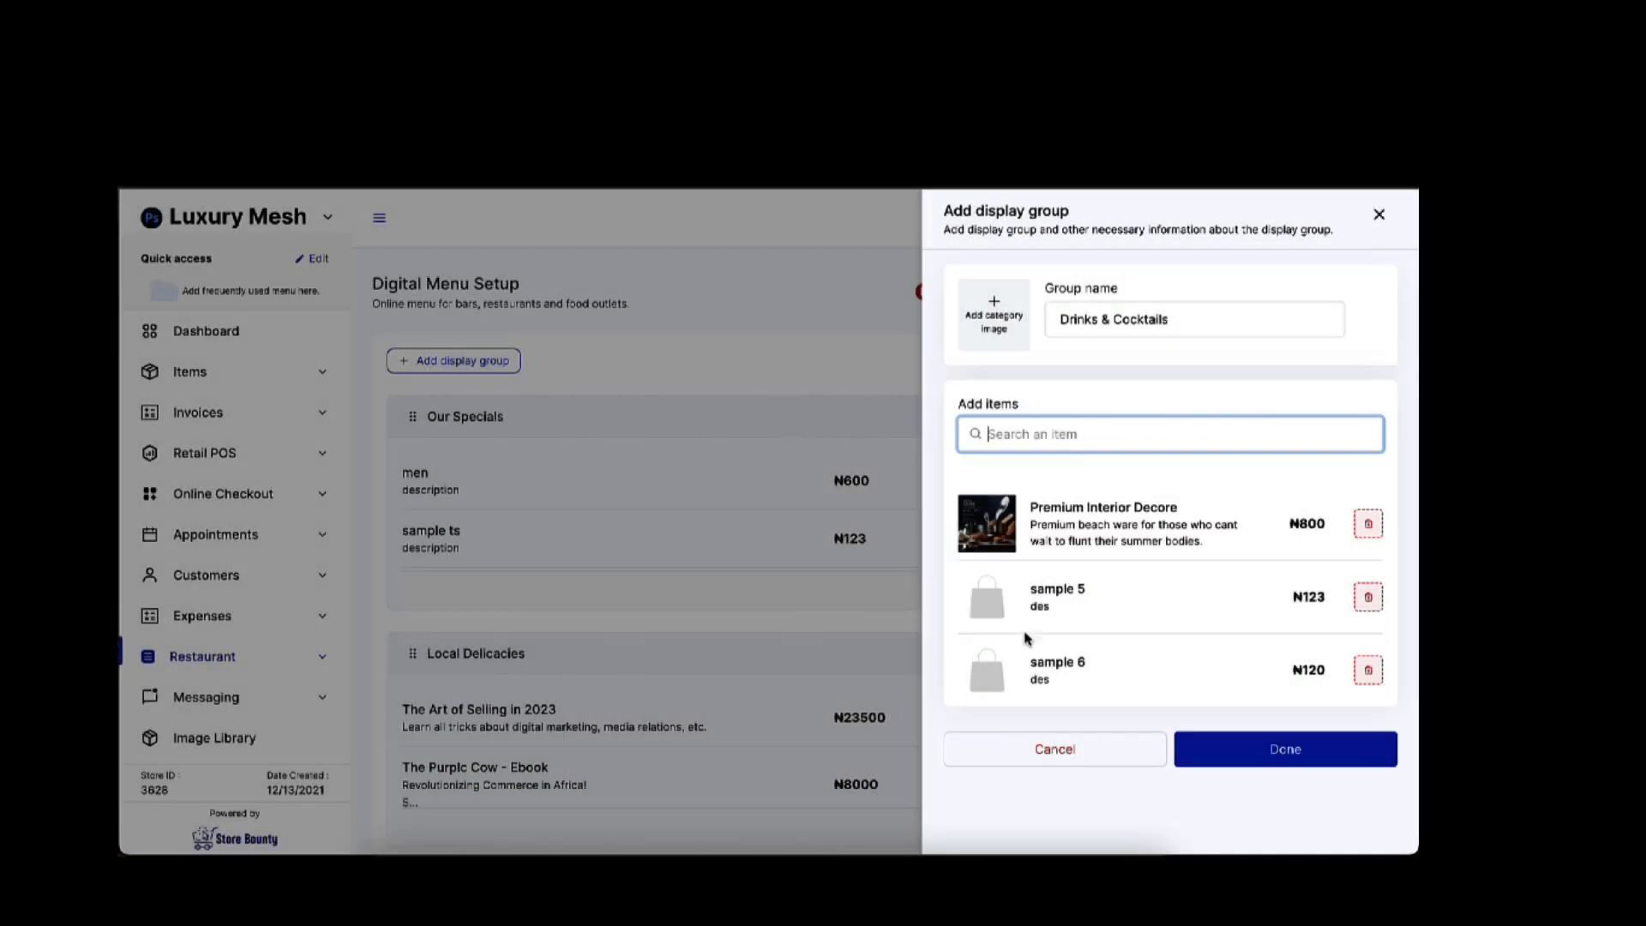
click(1237, 749)
Step: Reorder the display groups by moving Drinks & Cocktails above Our Specials
scroll(937, 640, down, 5)
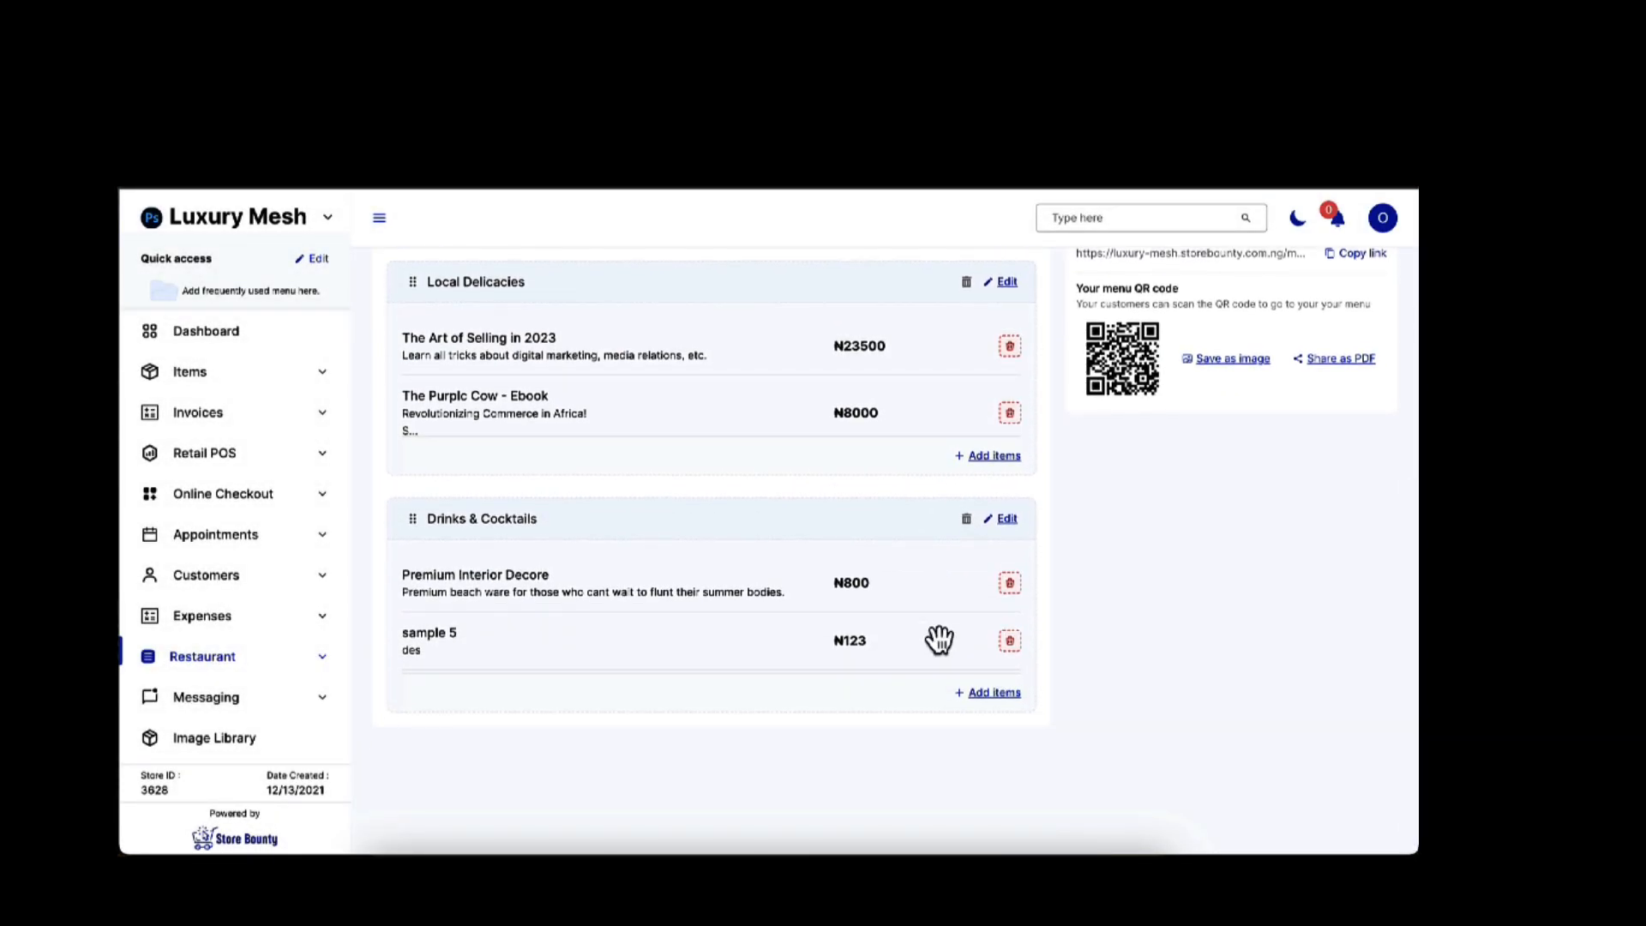
scroll(781, 502, up, 5)
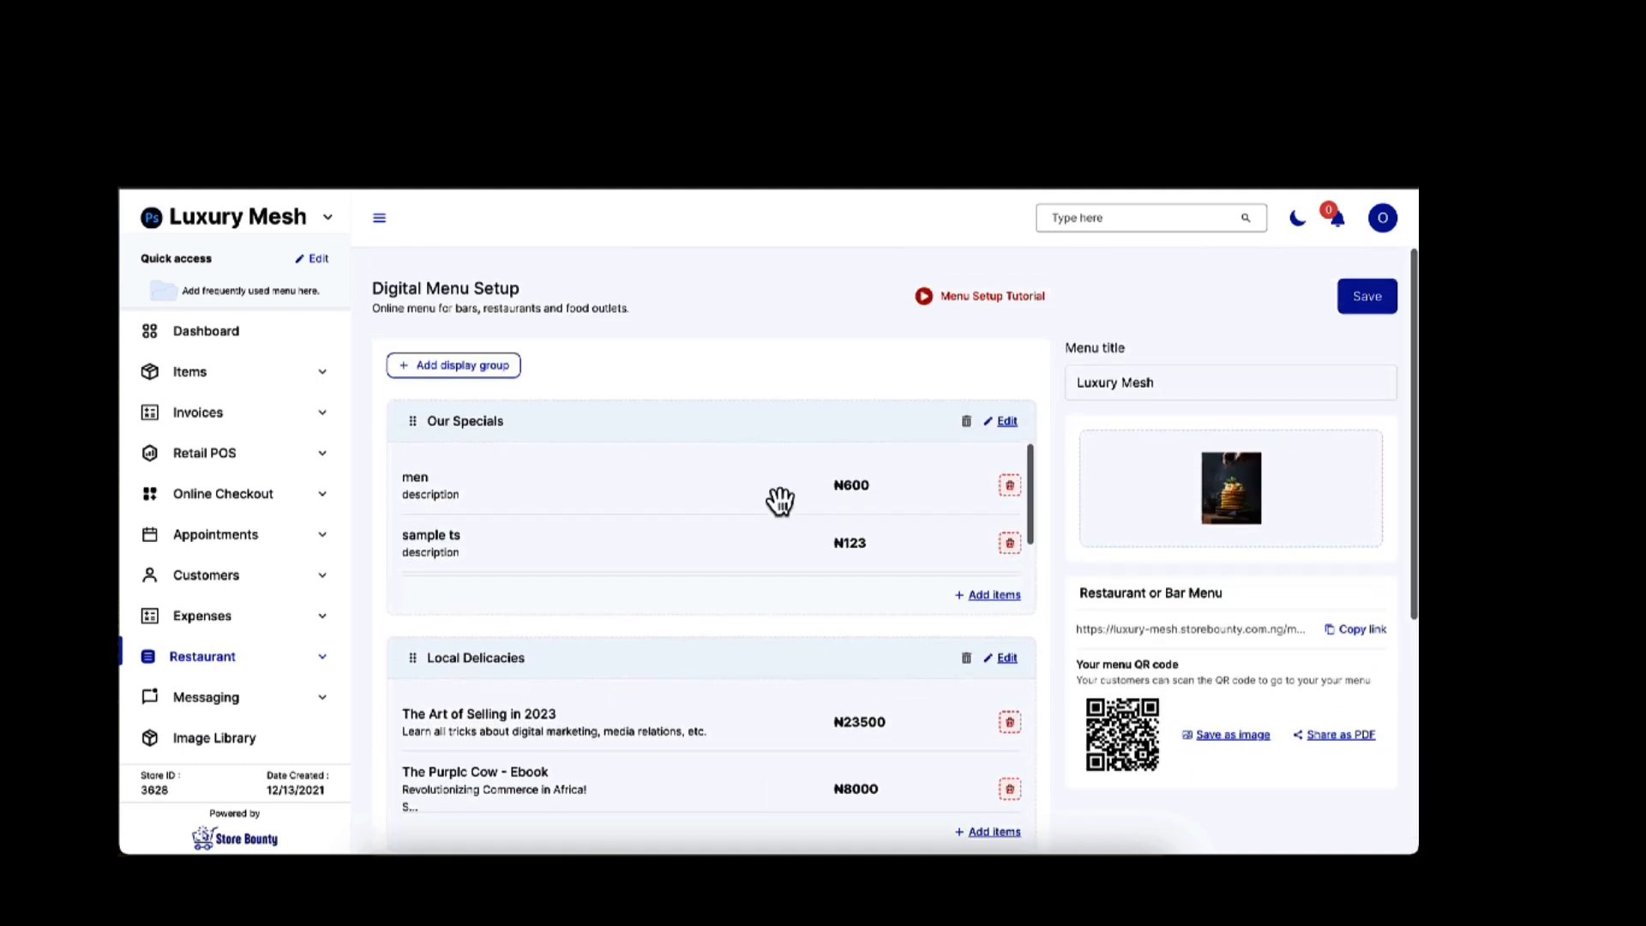
scroll(779, 672, down, 2)
scroll(777, 667, down, 3)
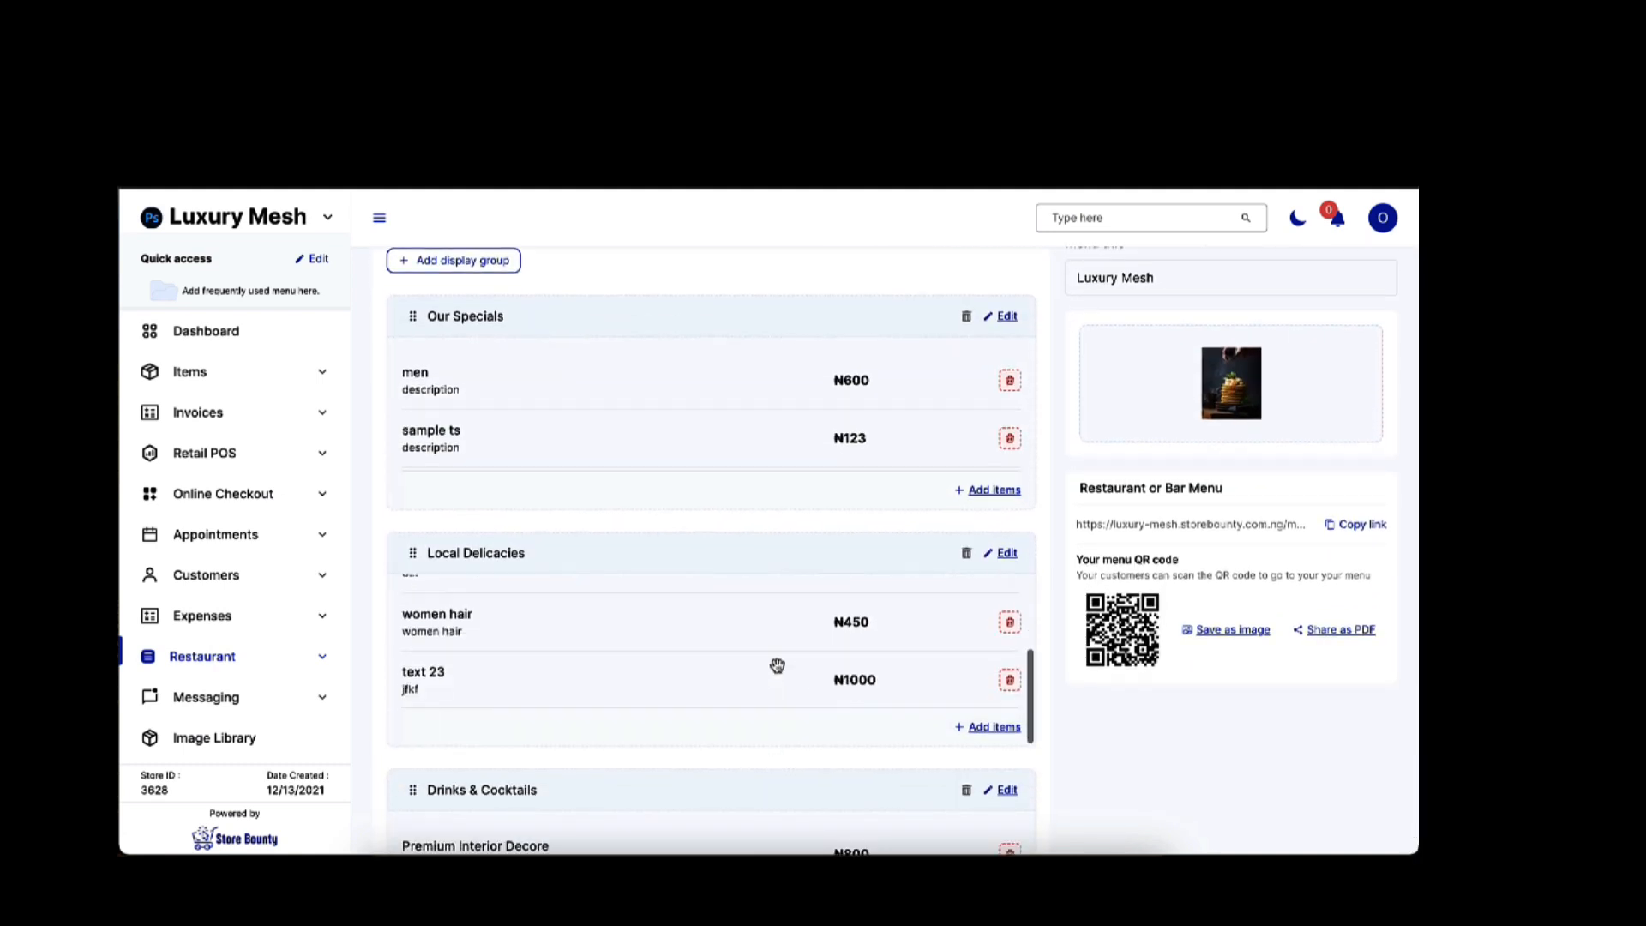
scroll(718, 724, down, 3)
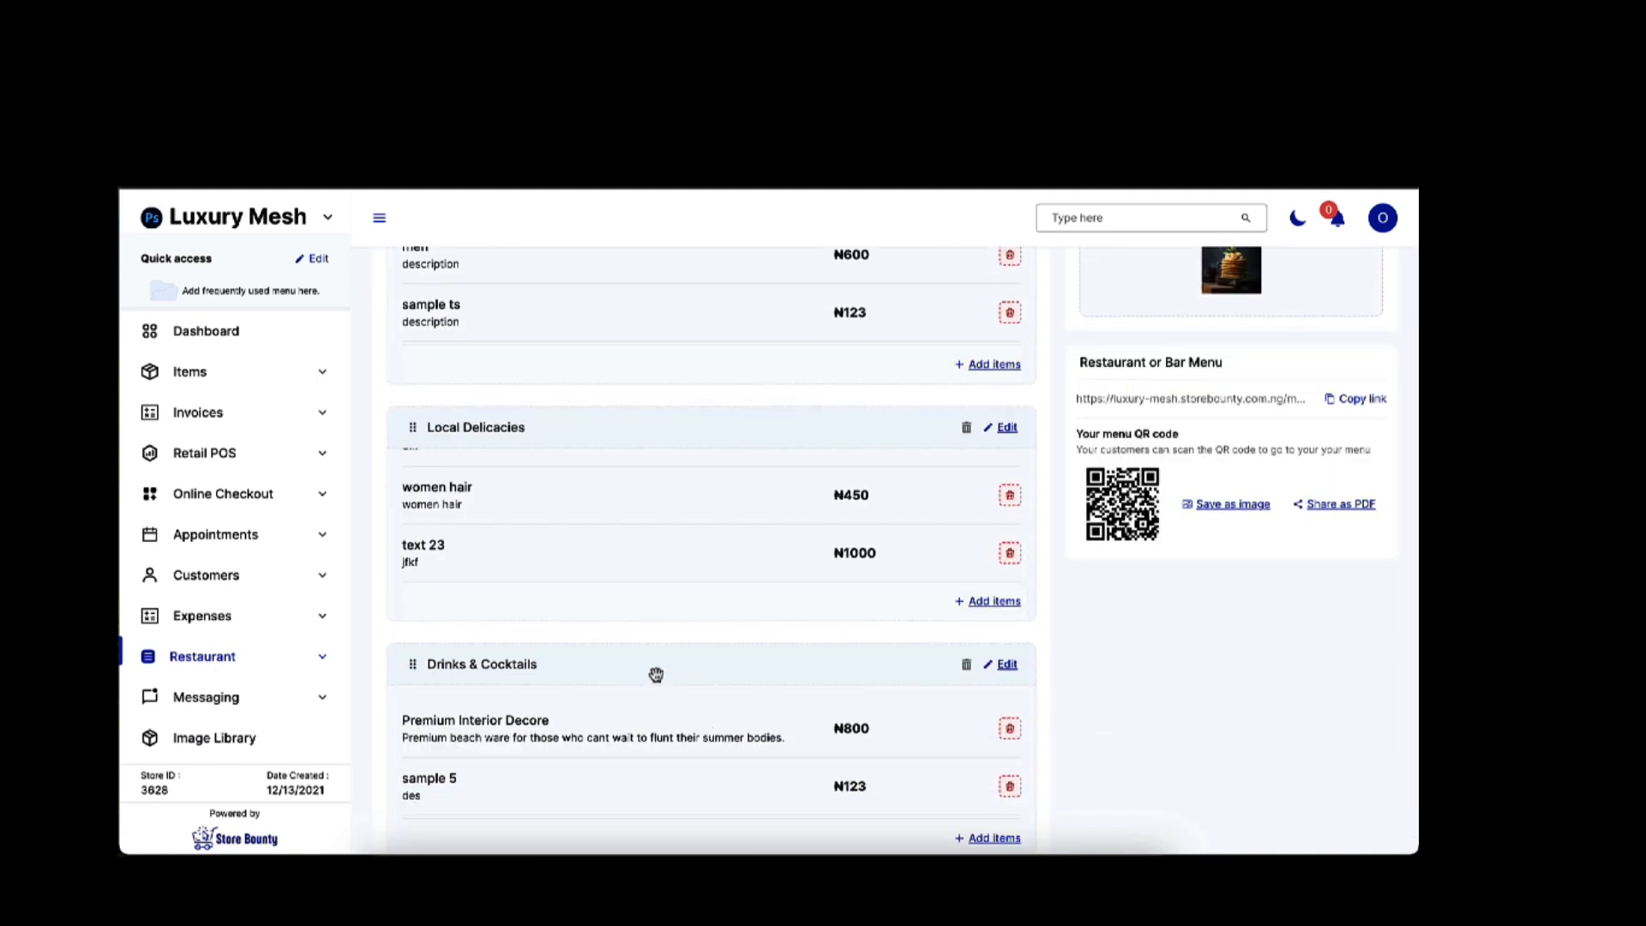
drag(656, 675, 660, 340)
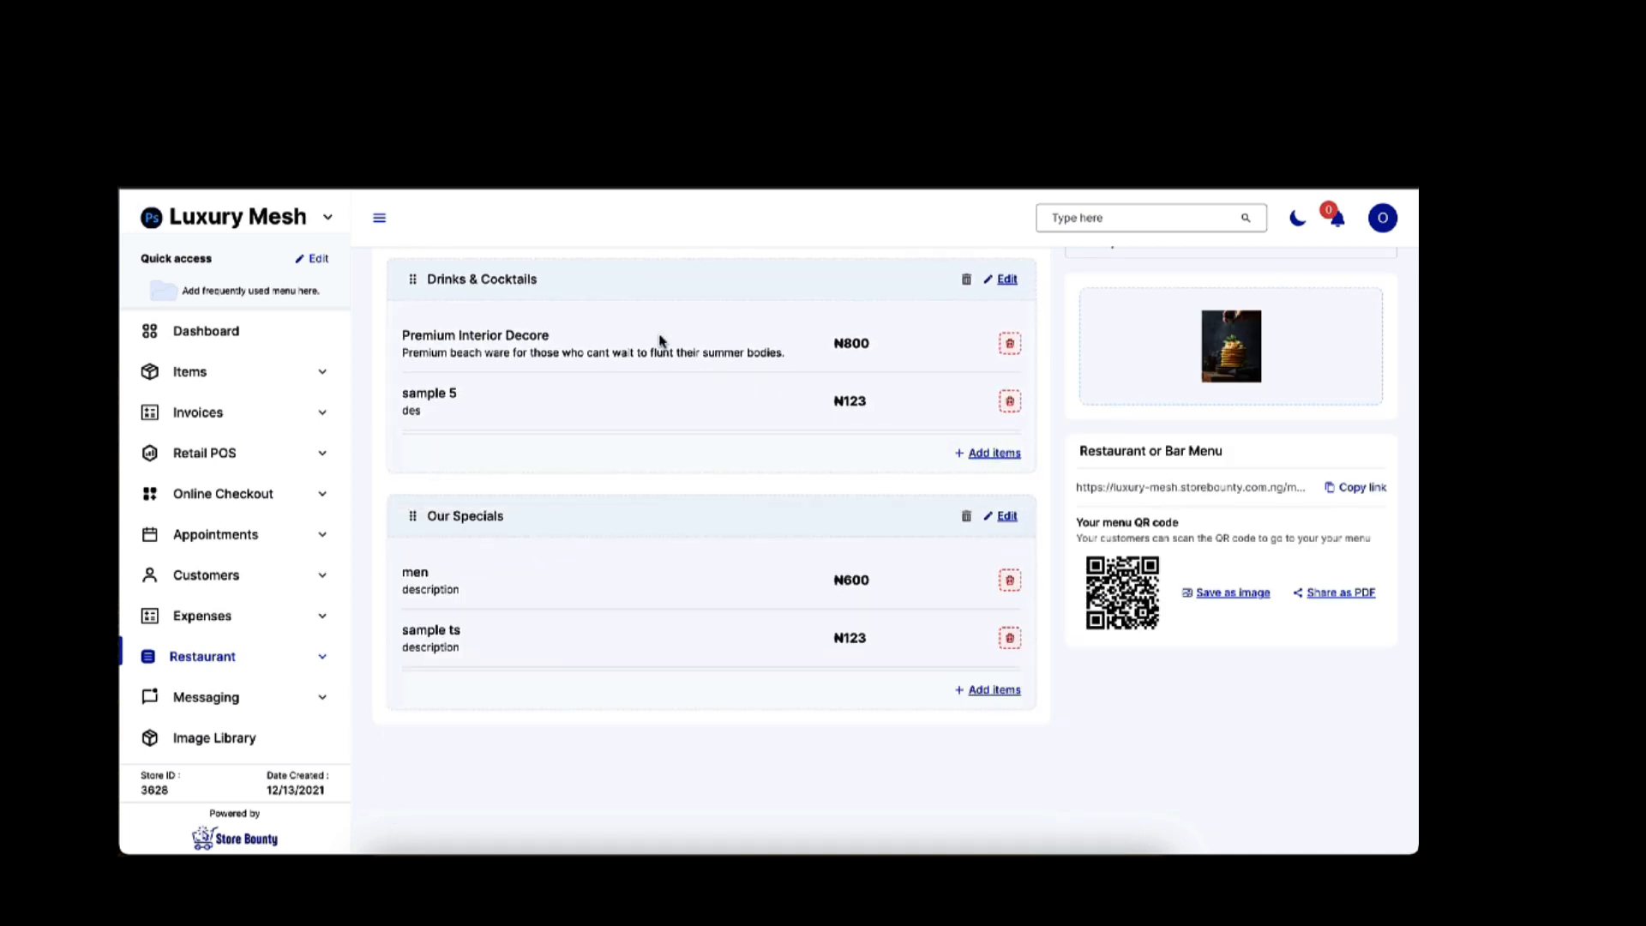
Step: Check the Drinks & Cocktails group's edit and item-adding forms without changing them, and save the digital menu
scroll(728, 635, down, 2)
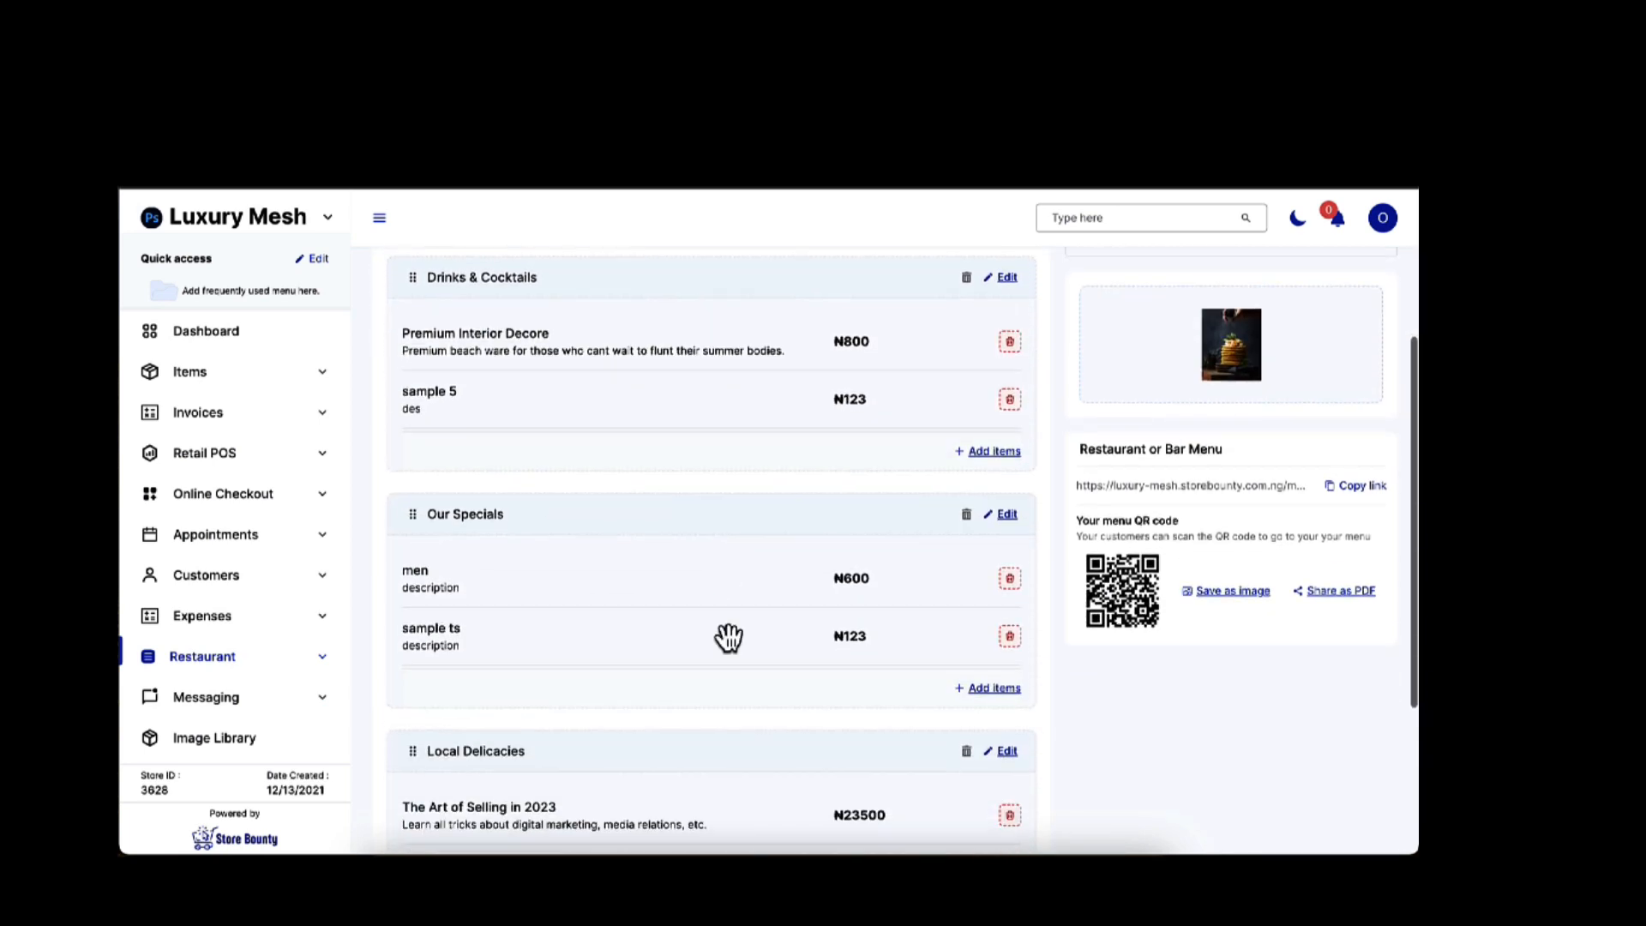
scroll(745, 514, down, 1)
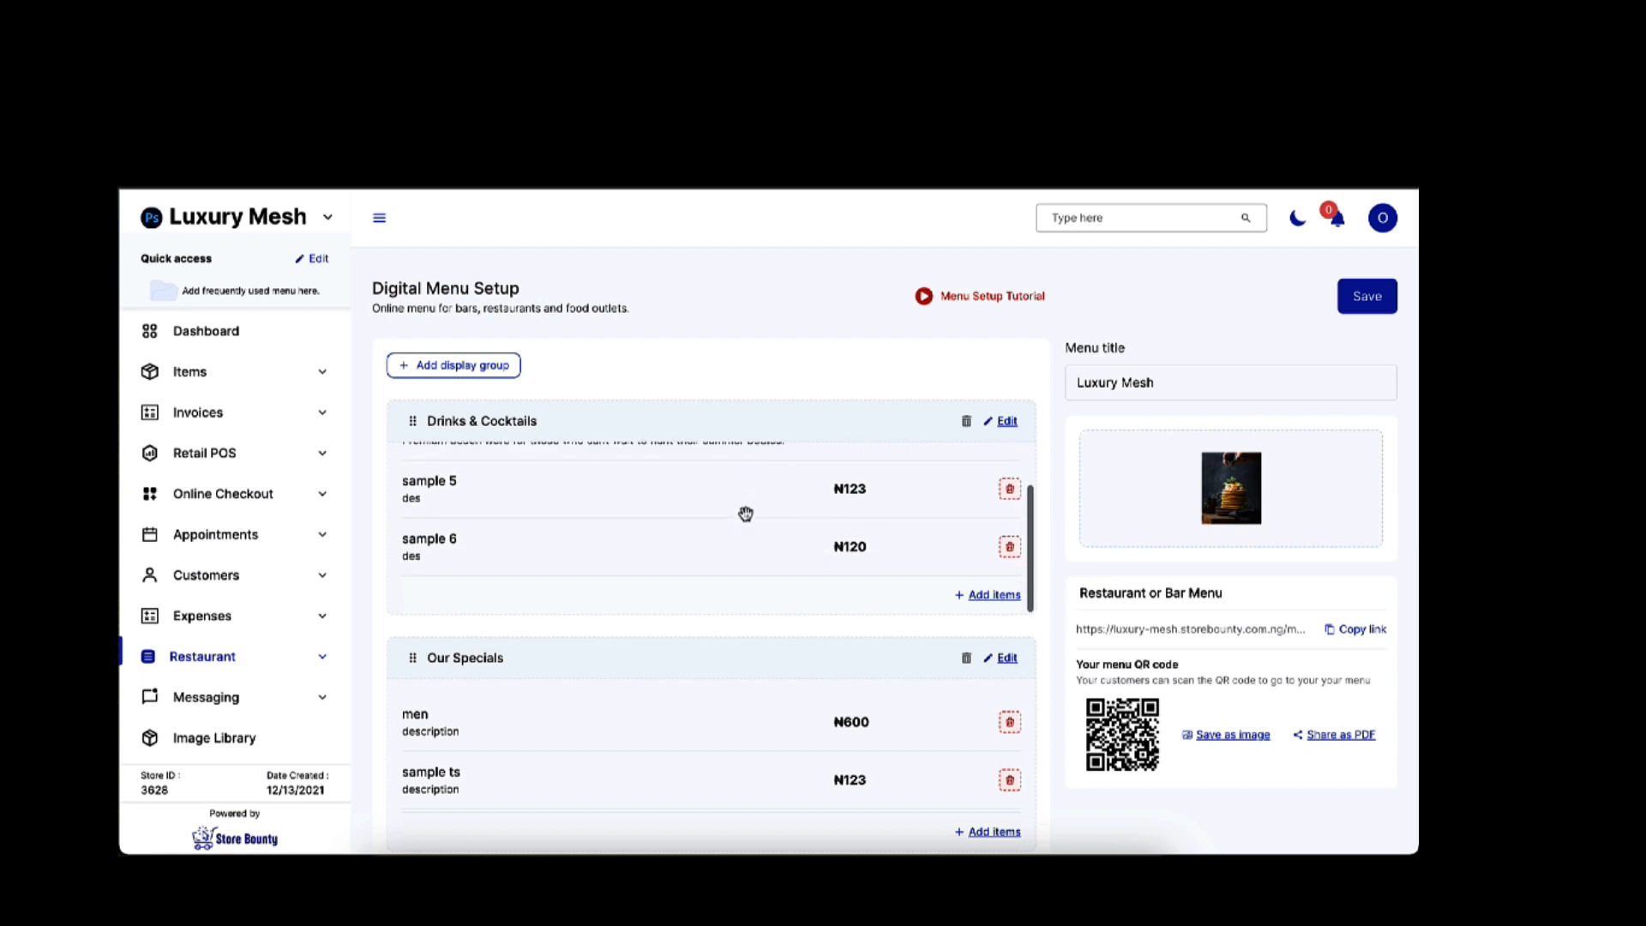
click(1007, 423)
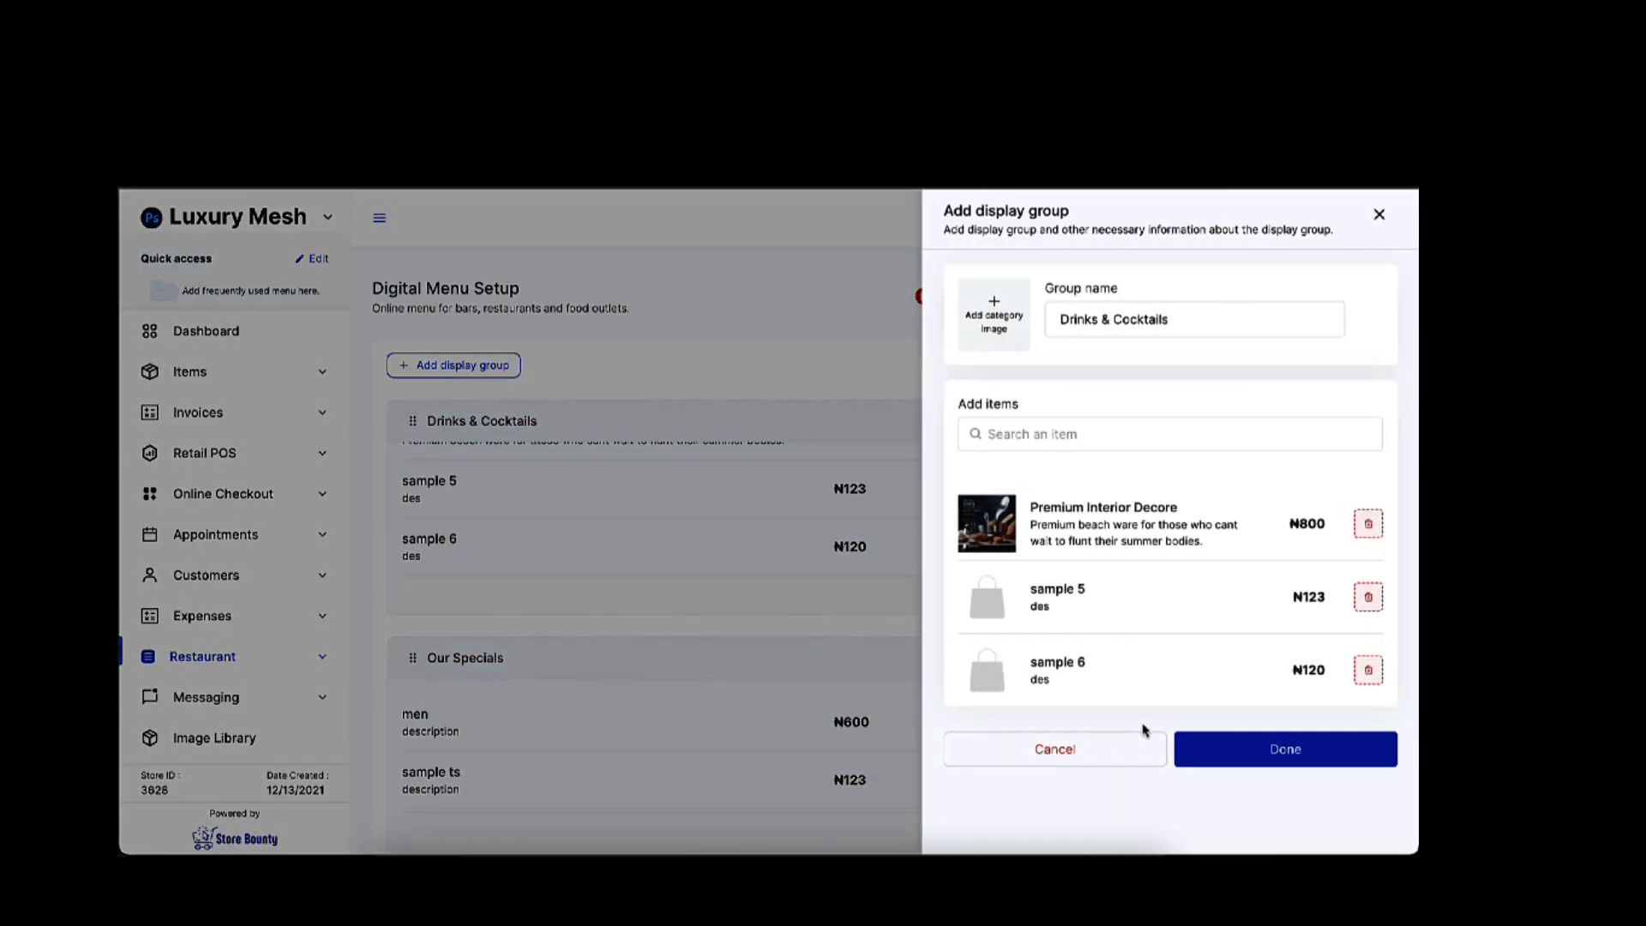
click(830, 378)
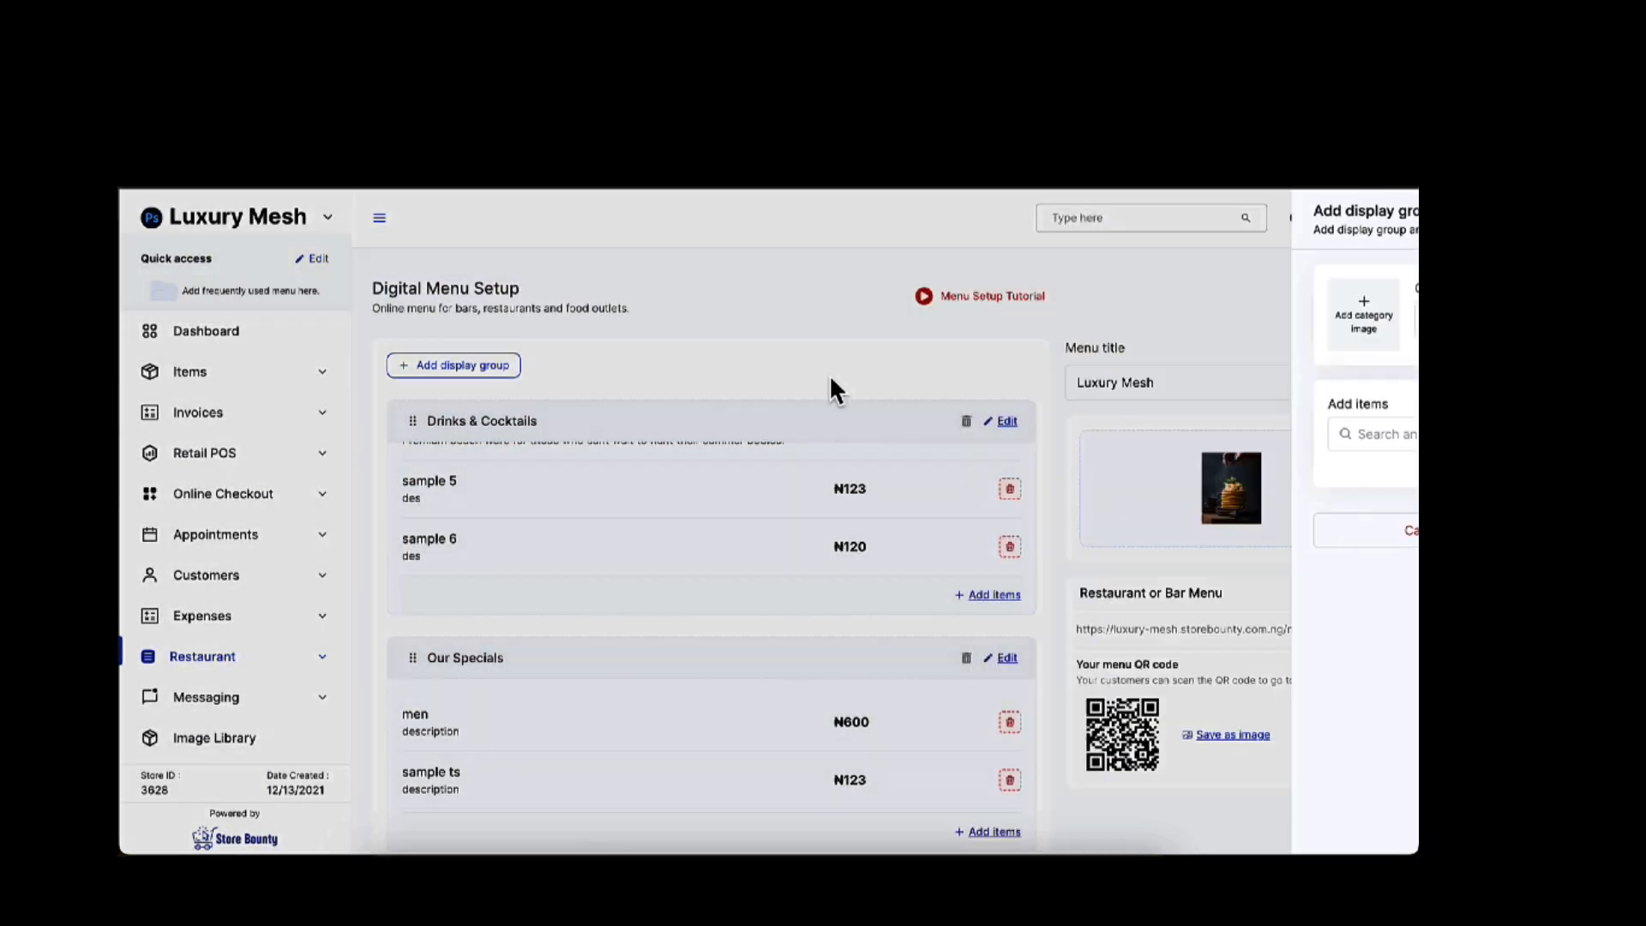
click(994, 594)
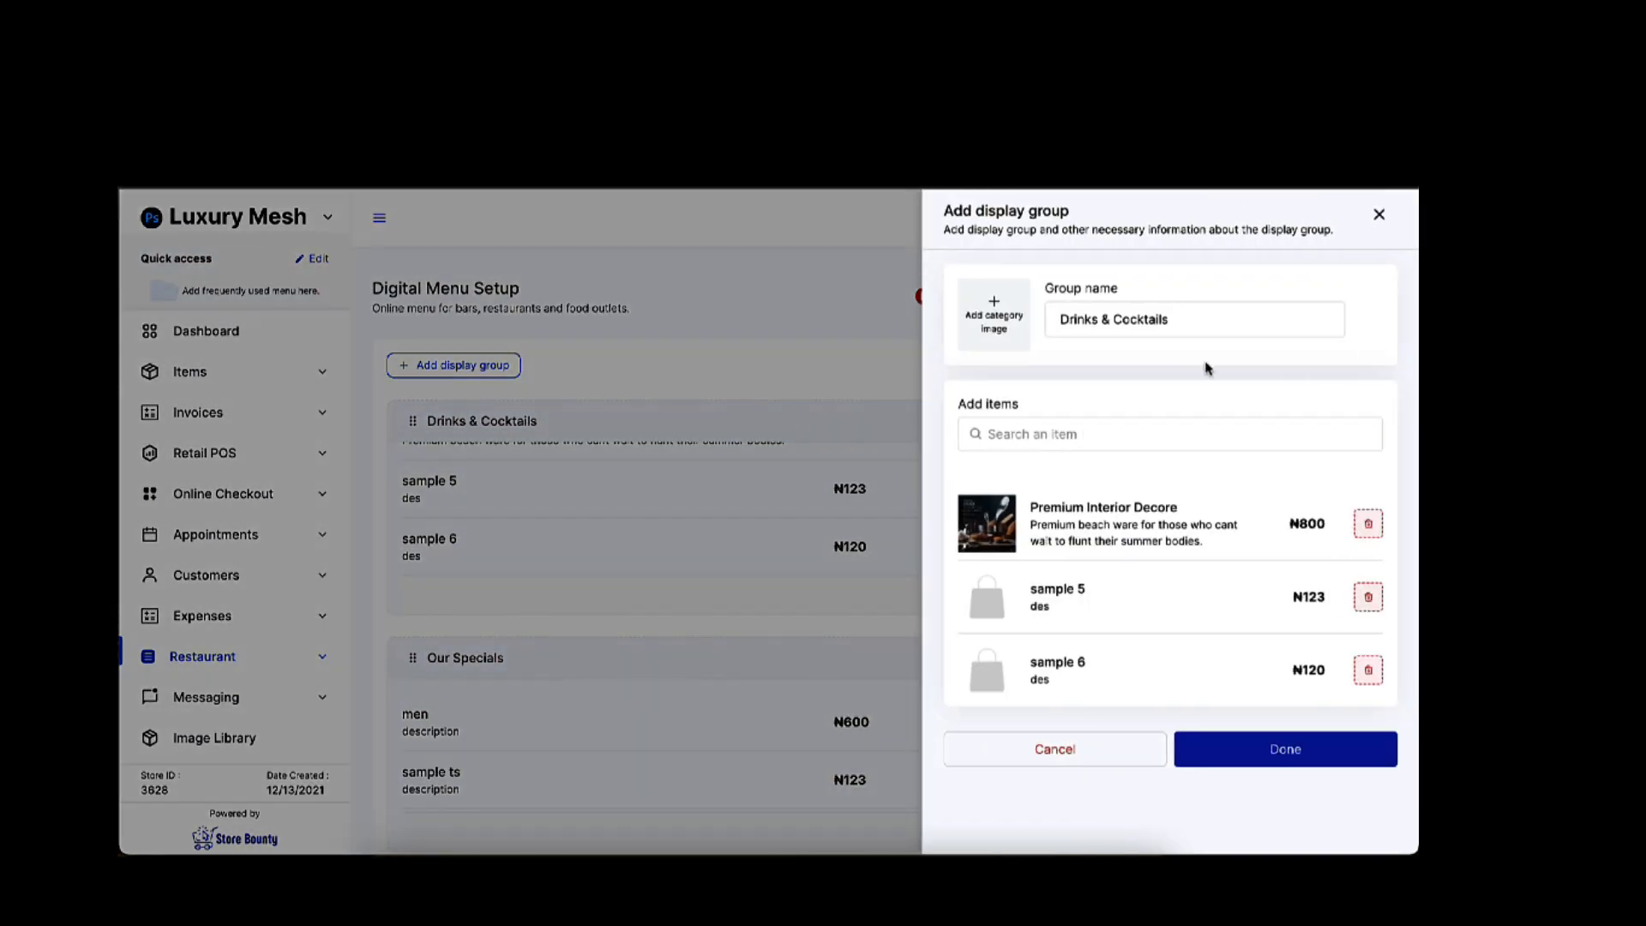
click(855, 288)
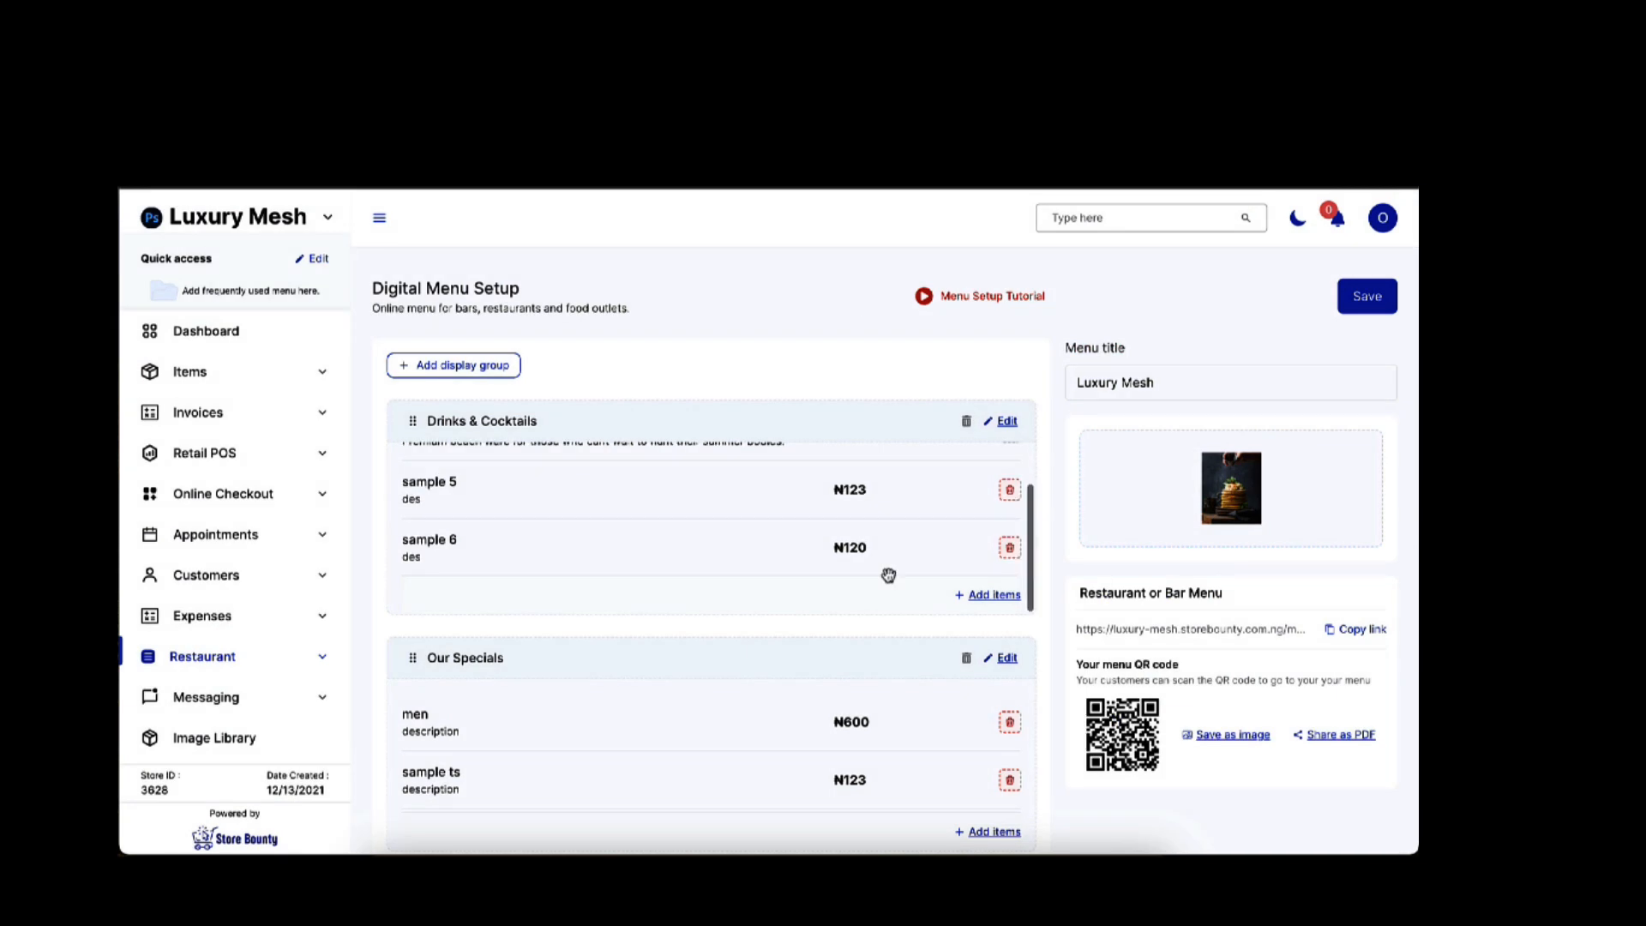
click(1366, 306)
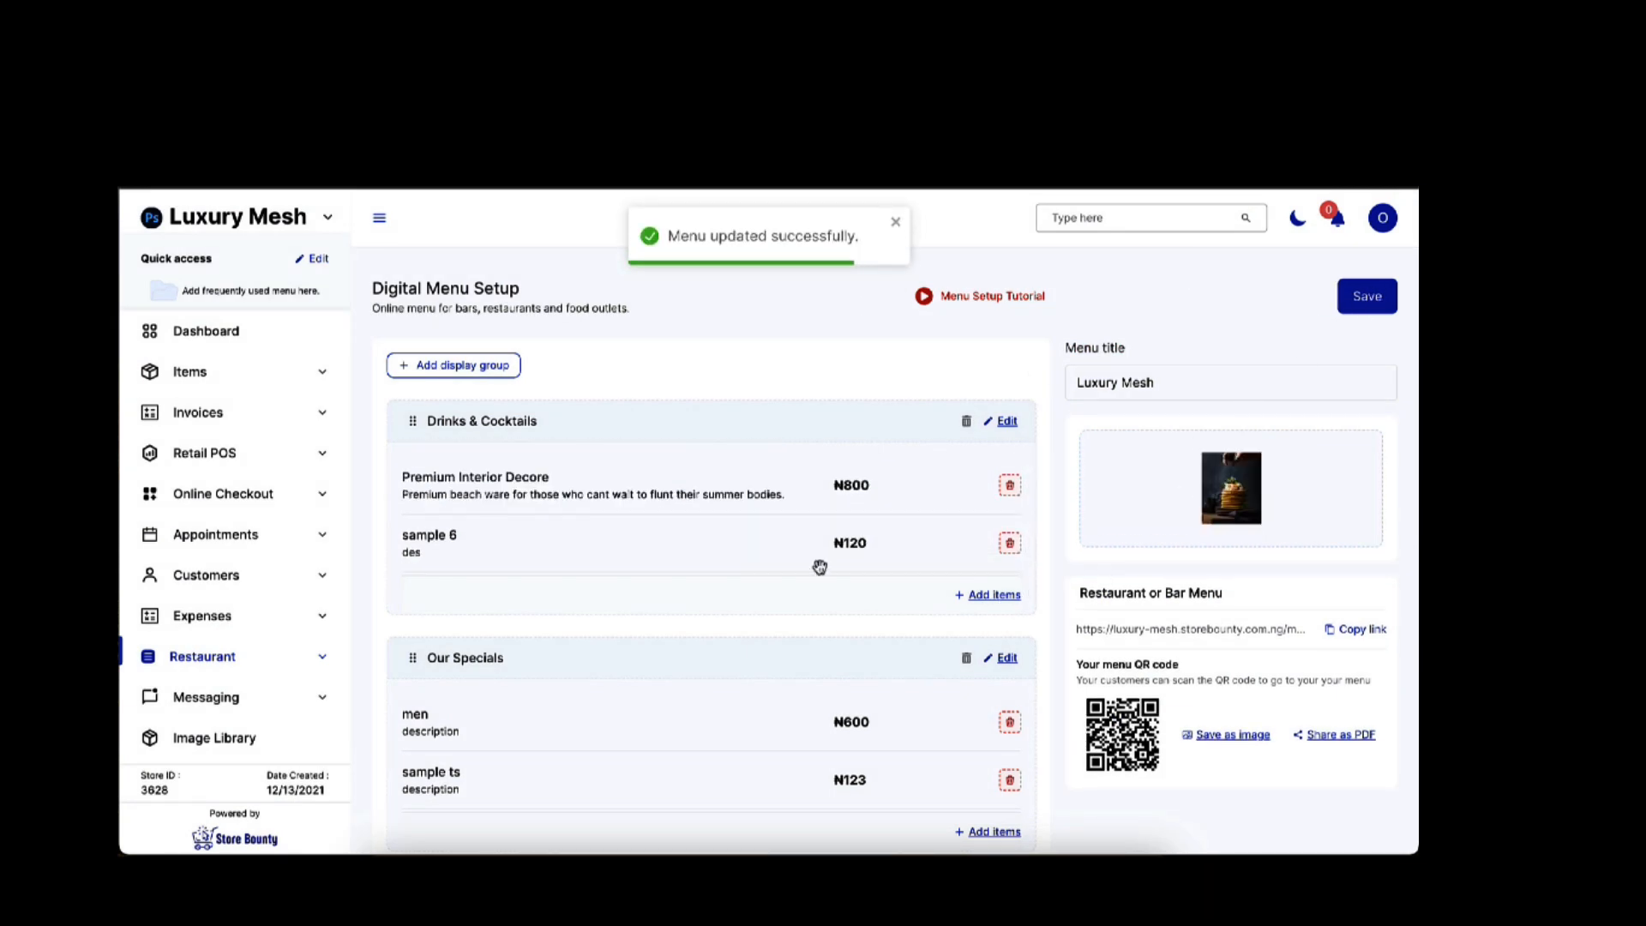
Step: Look over the saved display groups, refresh the public menu page and examine its Drinks & Cocktails, Our Specials and Local Delicacies sections
scroll(808, 764, down, 2)
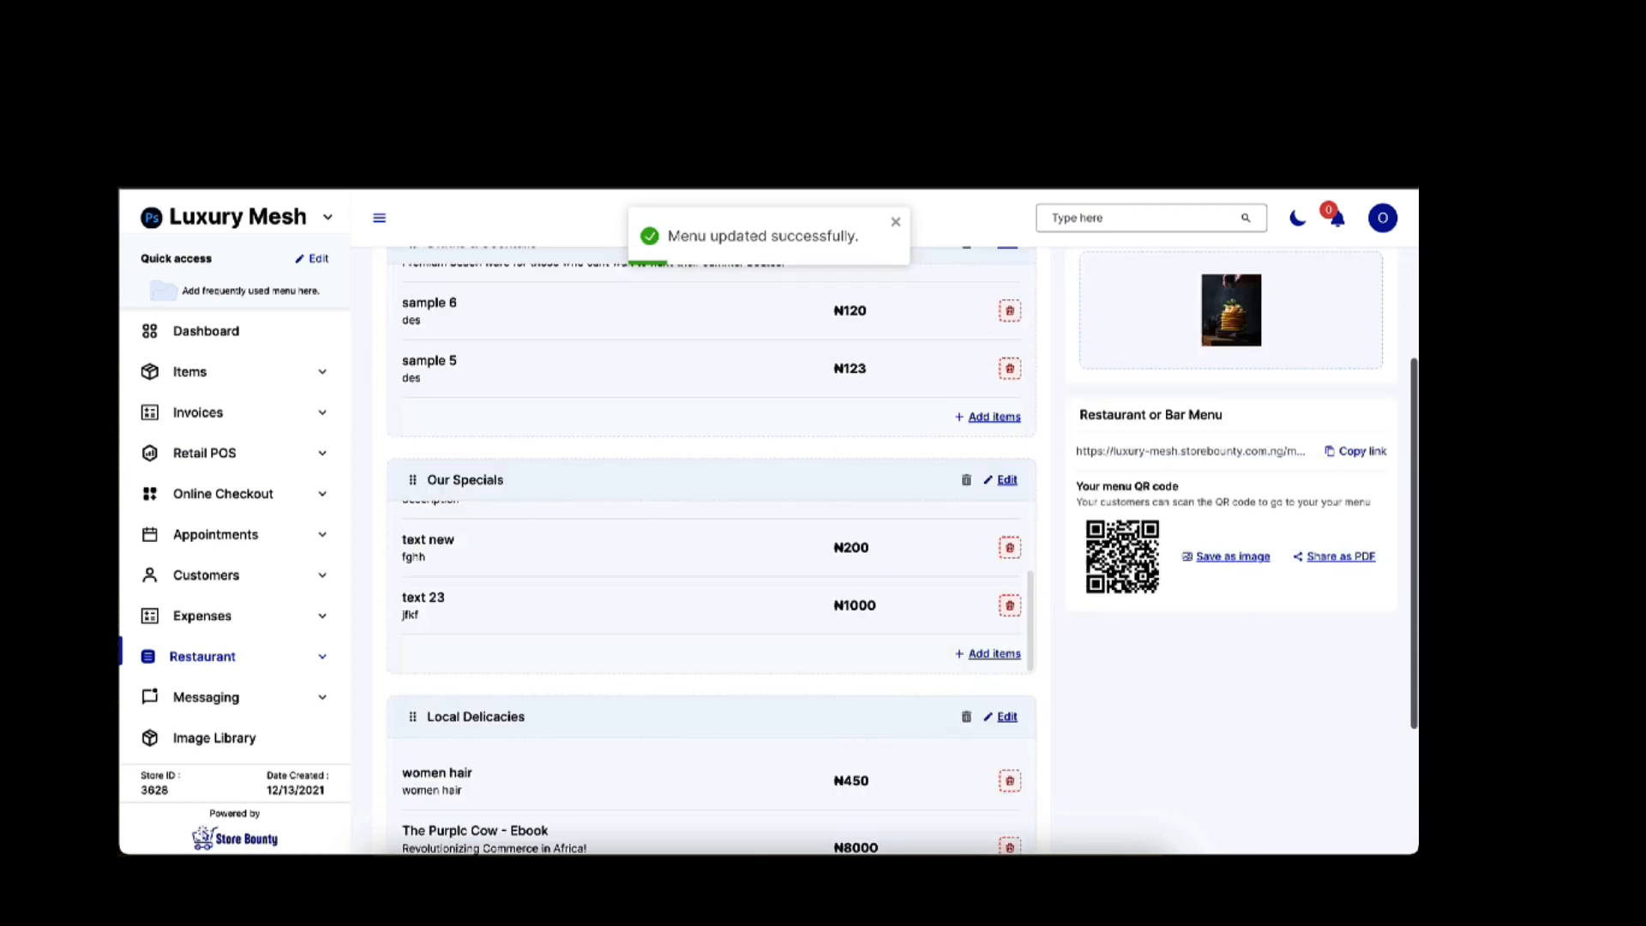
scroll(808, 761, down, 1)
scroll(808, 762, up, 3)
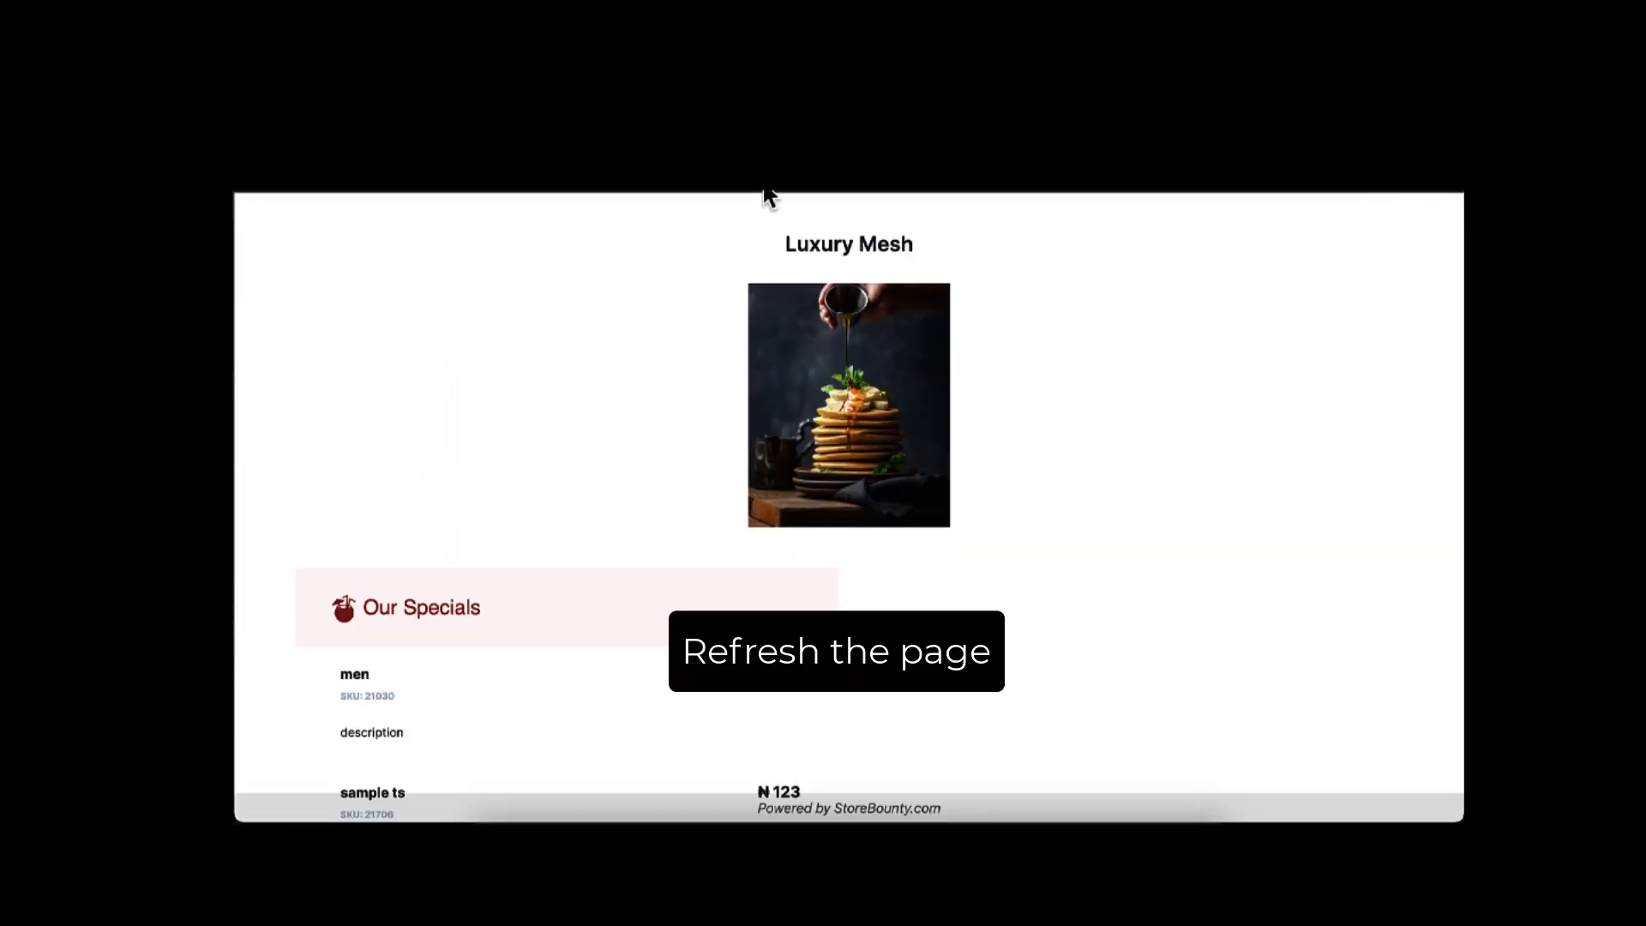
key(super+r)
scroll(1091, 586, down, 1)
scroll(1093, 596, down, 5)
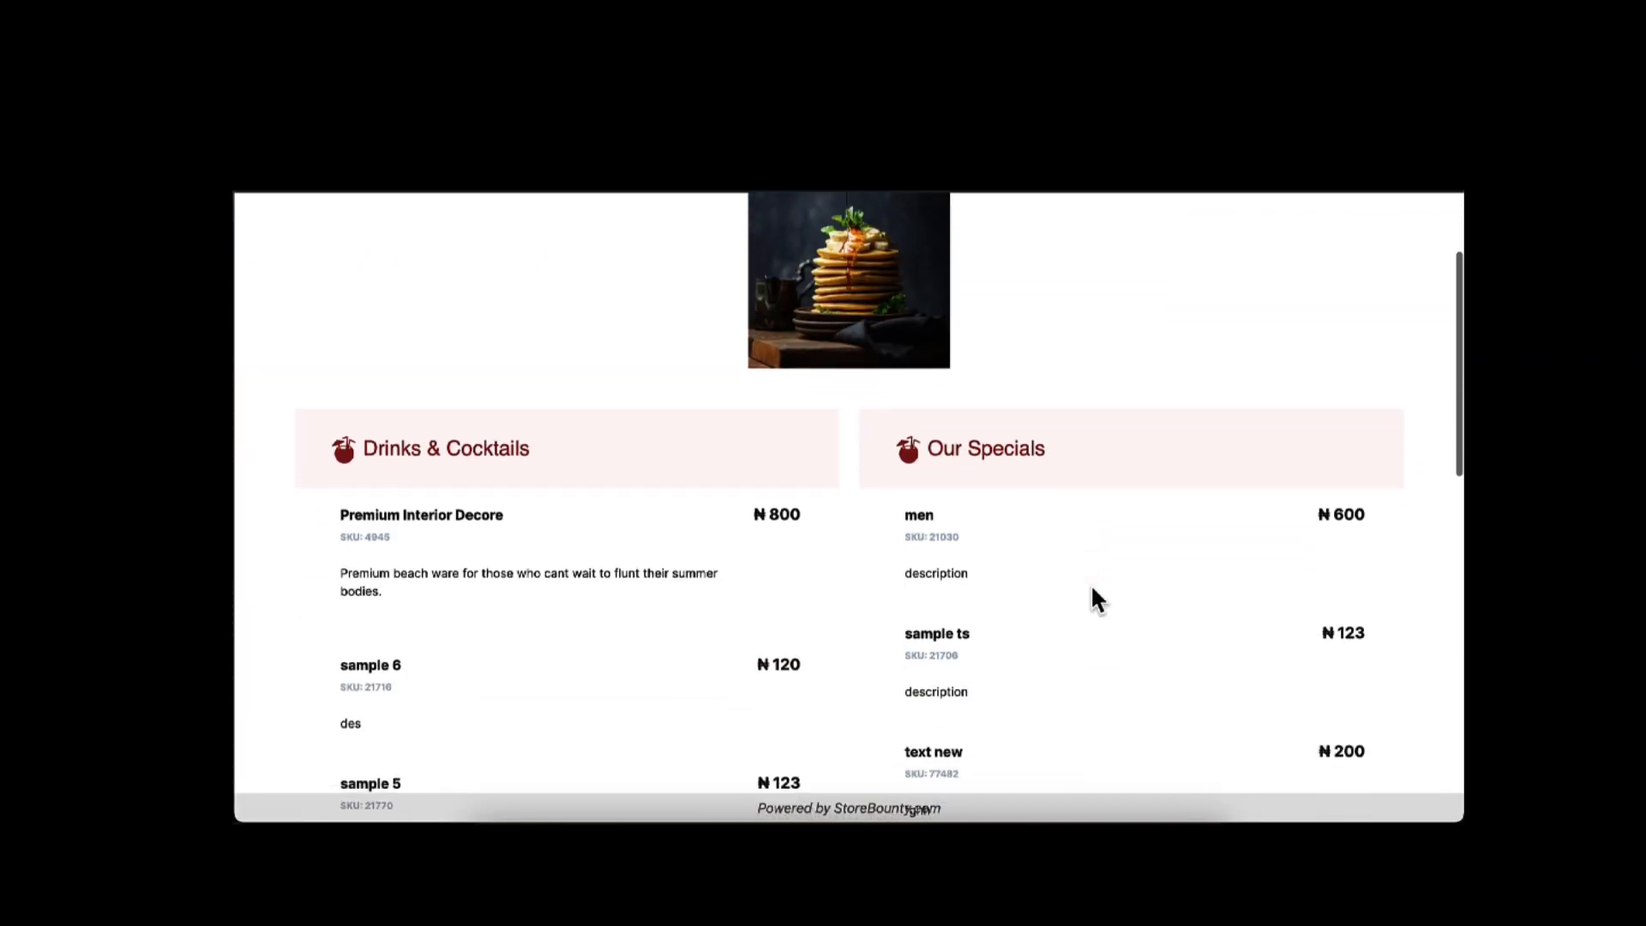
scroll(1093, 596, up, 1)
scroll(1094, 592, down, 8)
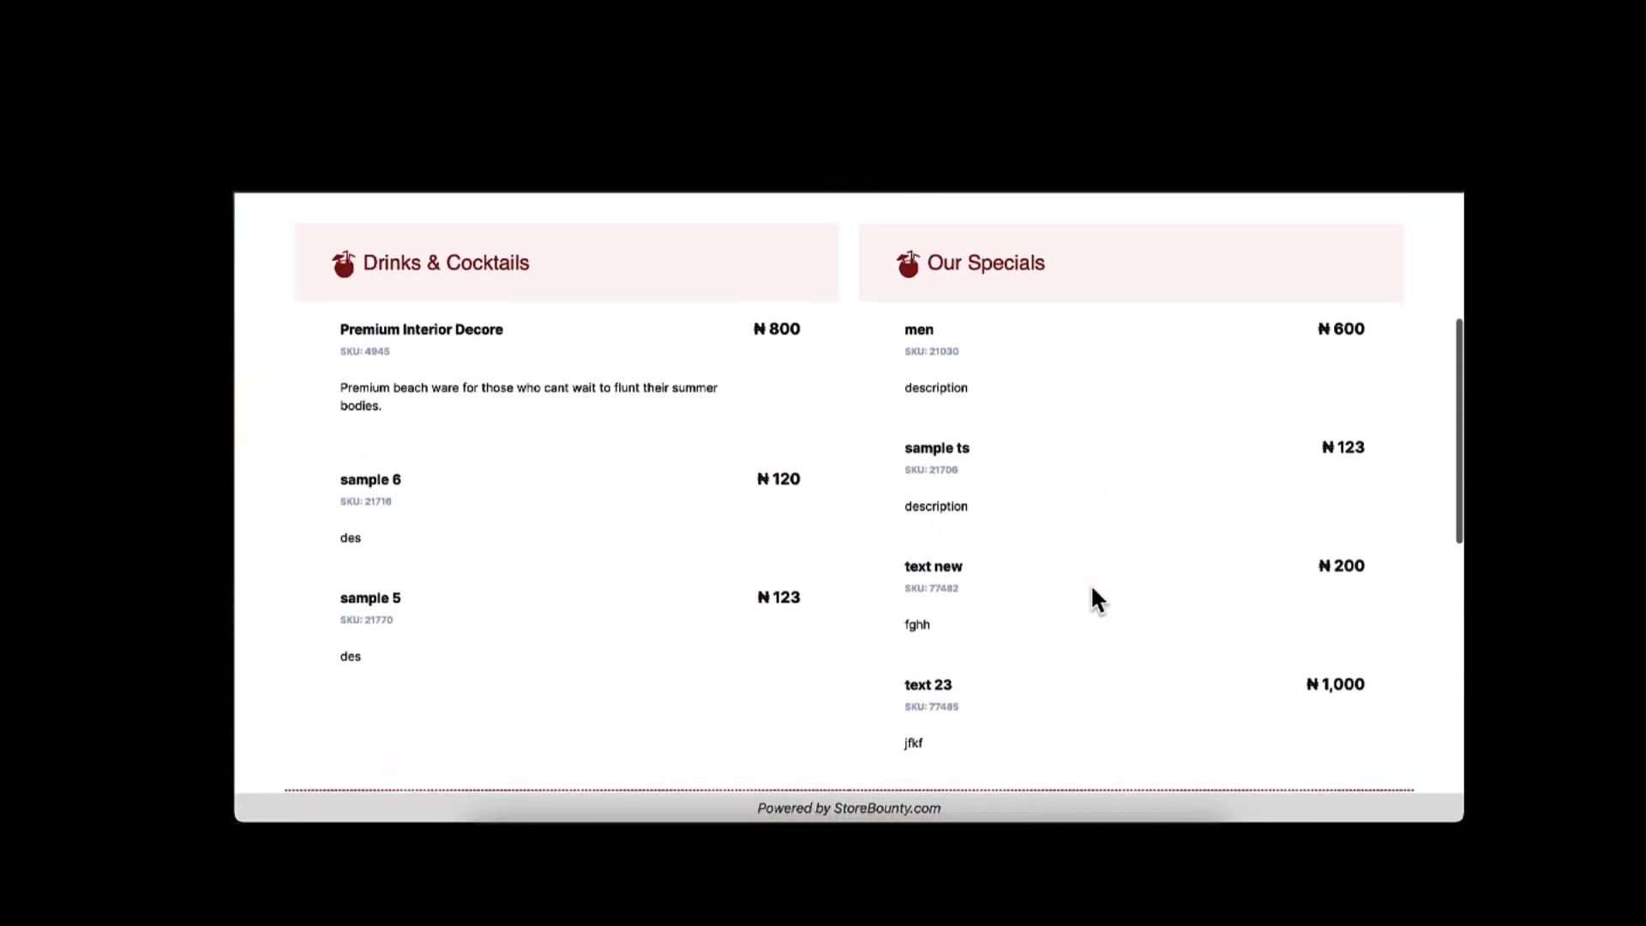
scroll(1092, 595, down, 4)
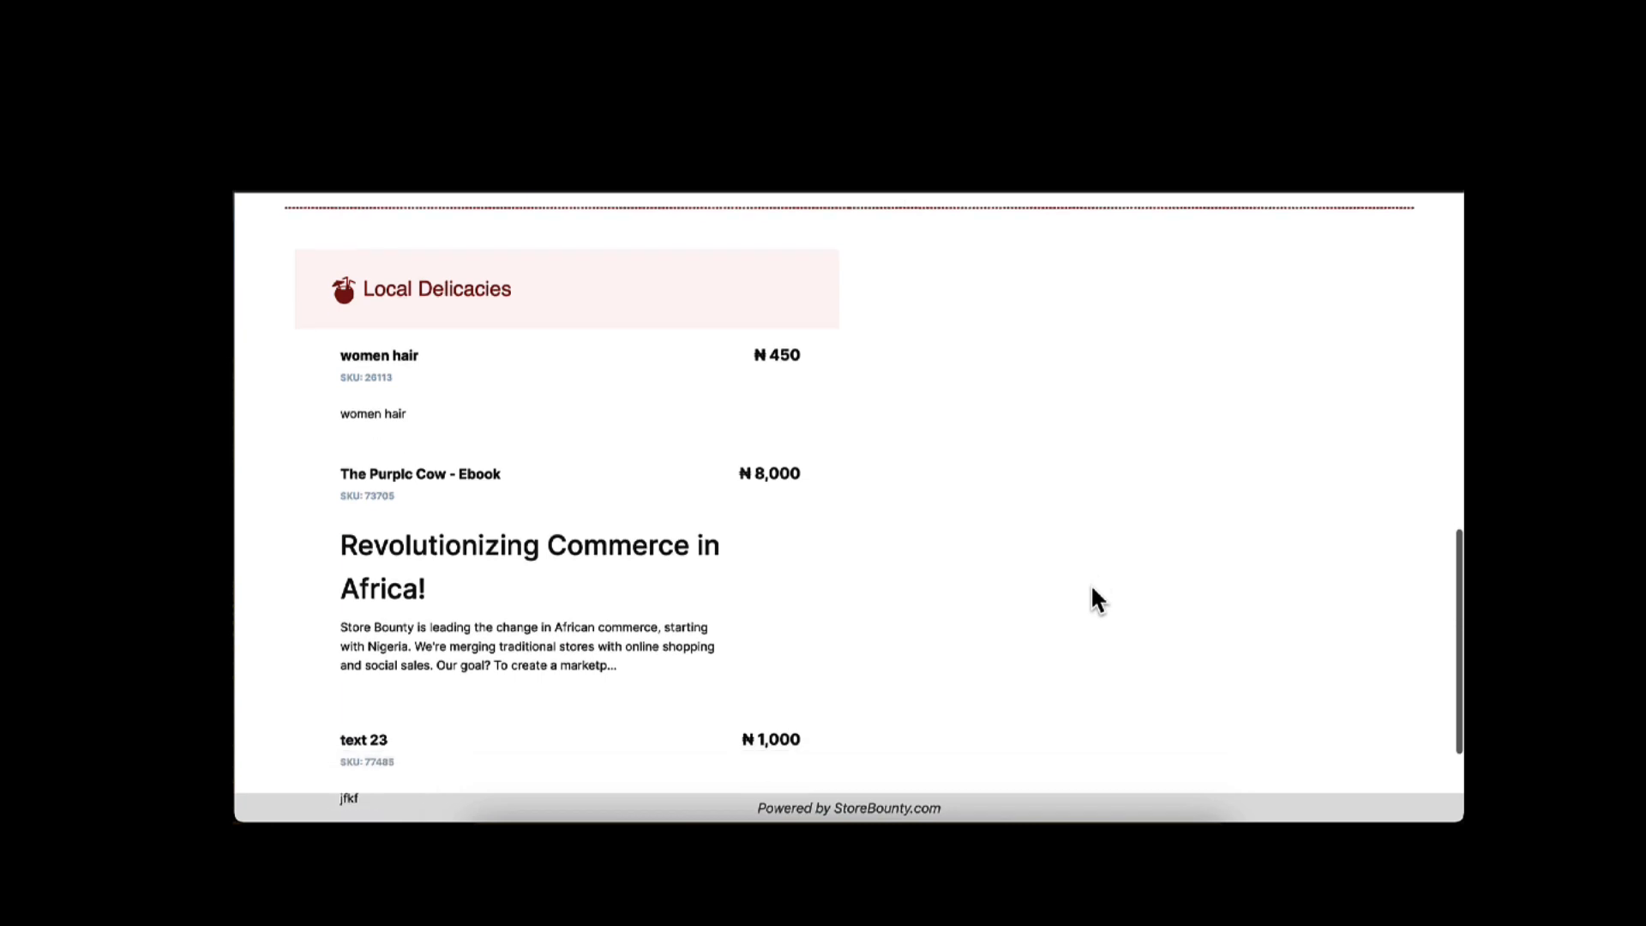
scroll(643, 562, up, 12)
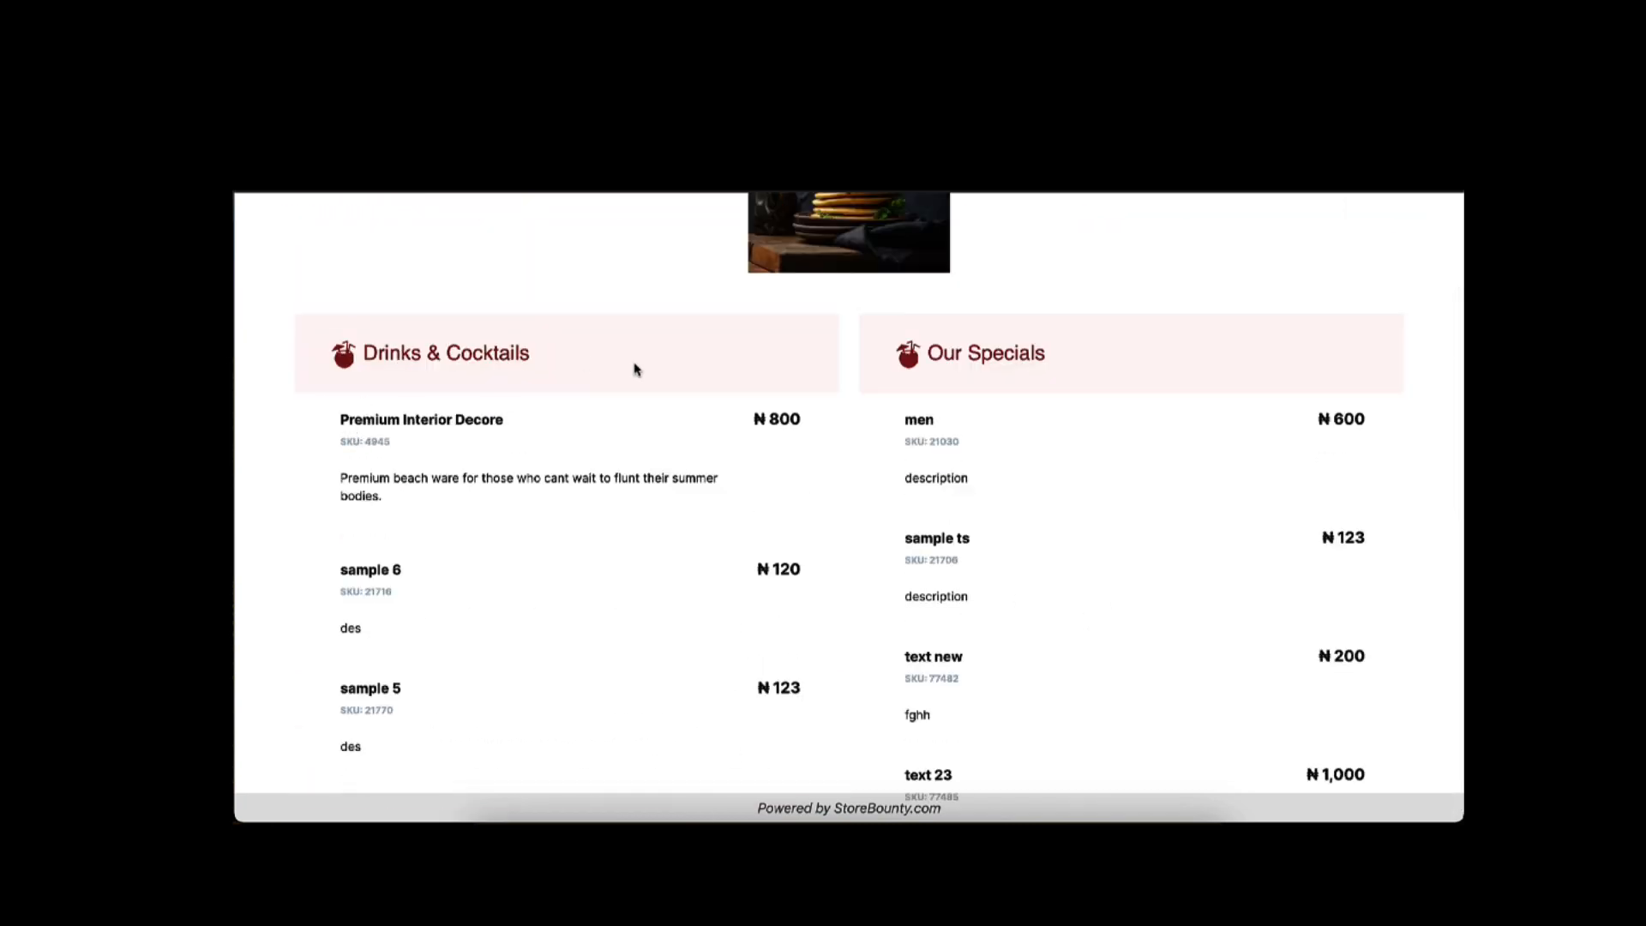
scroll(1105, 532, down, 3)
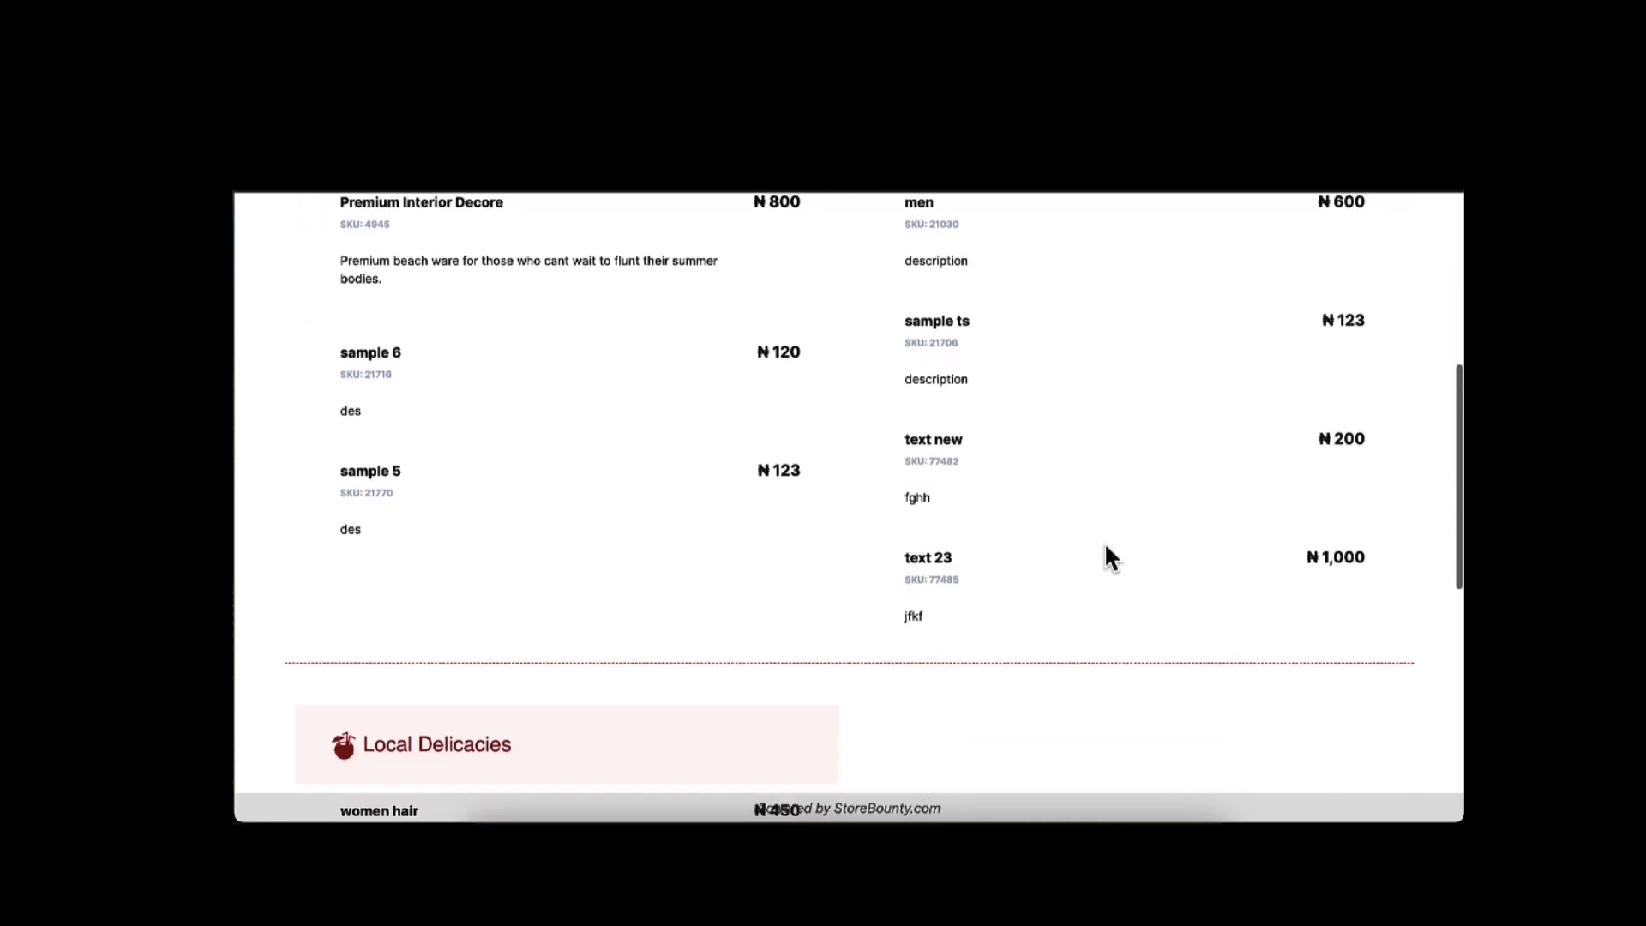
scroll(988, 588, up, 6)
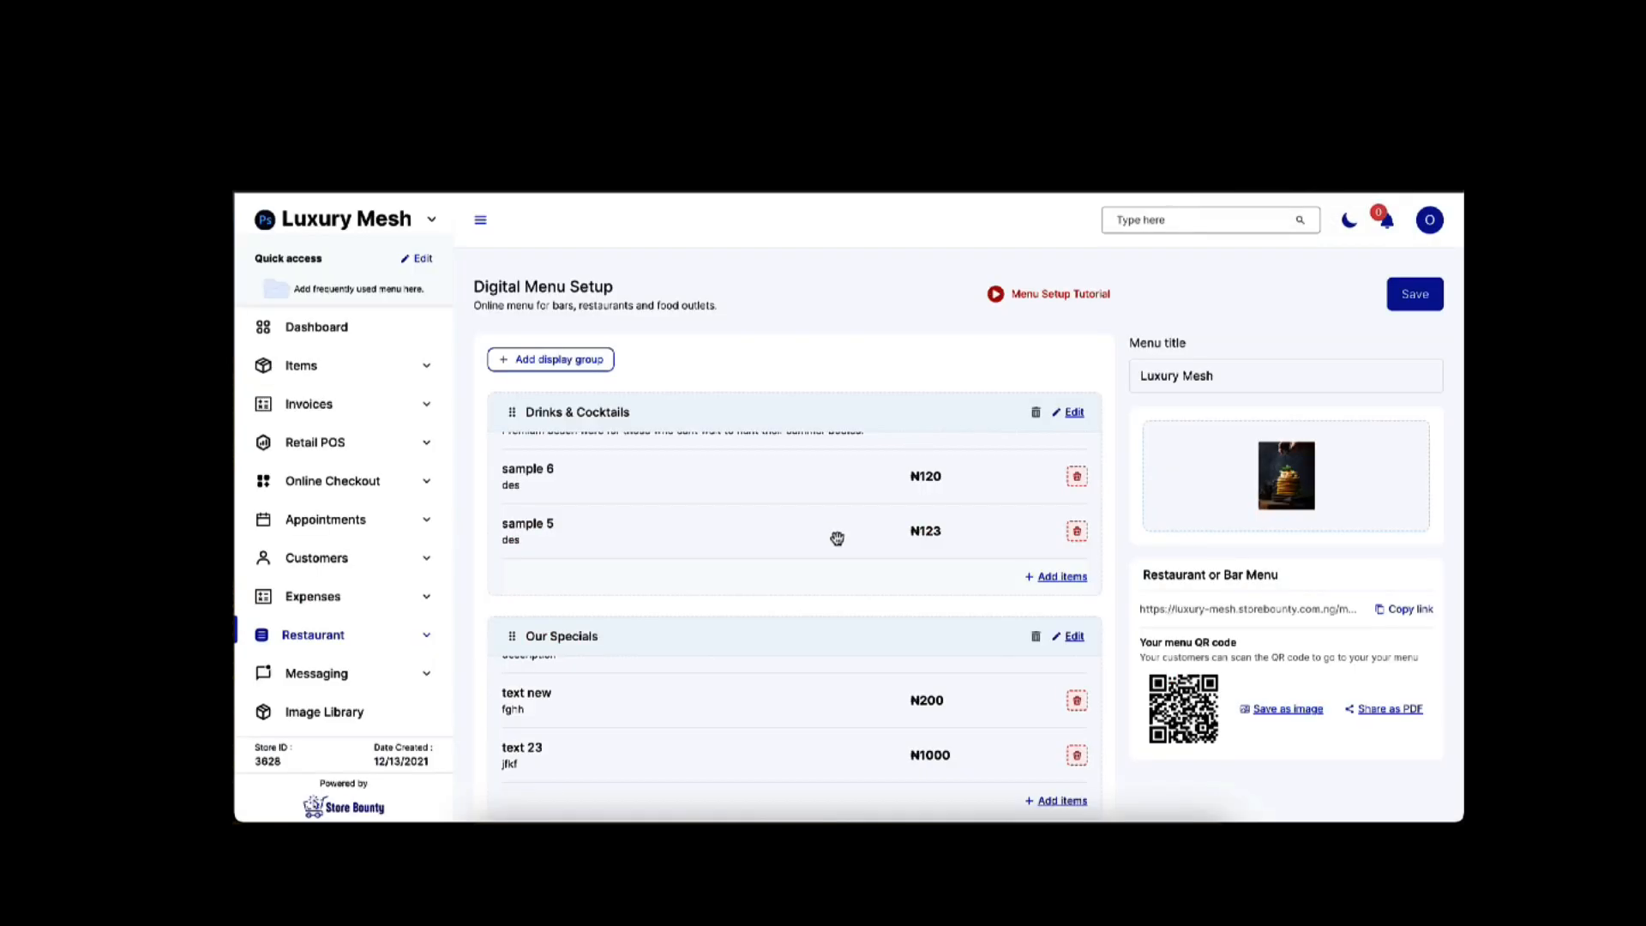
Step: Reorder the display groups in the digital menu setup by moving Local Delicacies above Our Specials
scroll(837, 538, up, 2)
scroll(892, 672, up, 3)
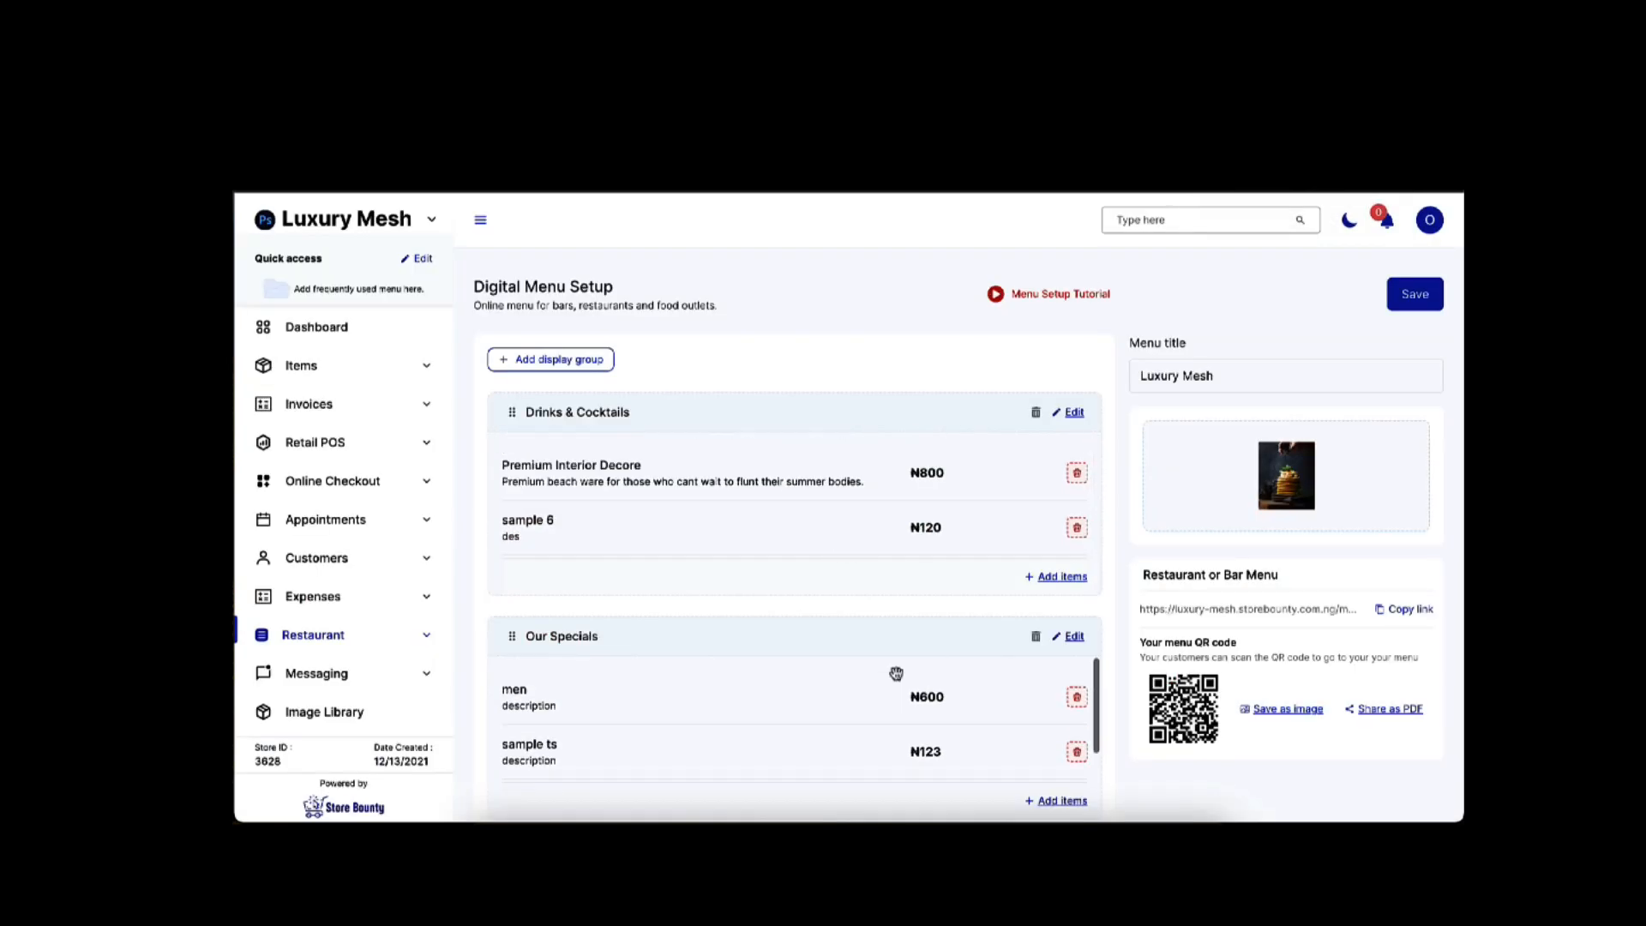
scroll(871, 394, down, 5)
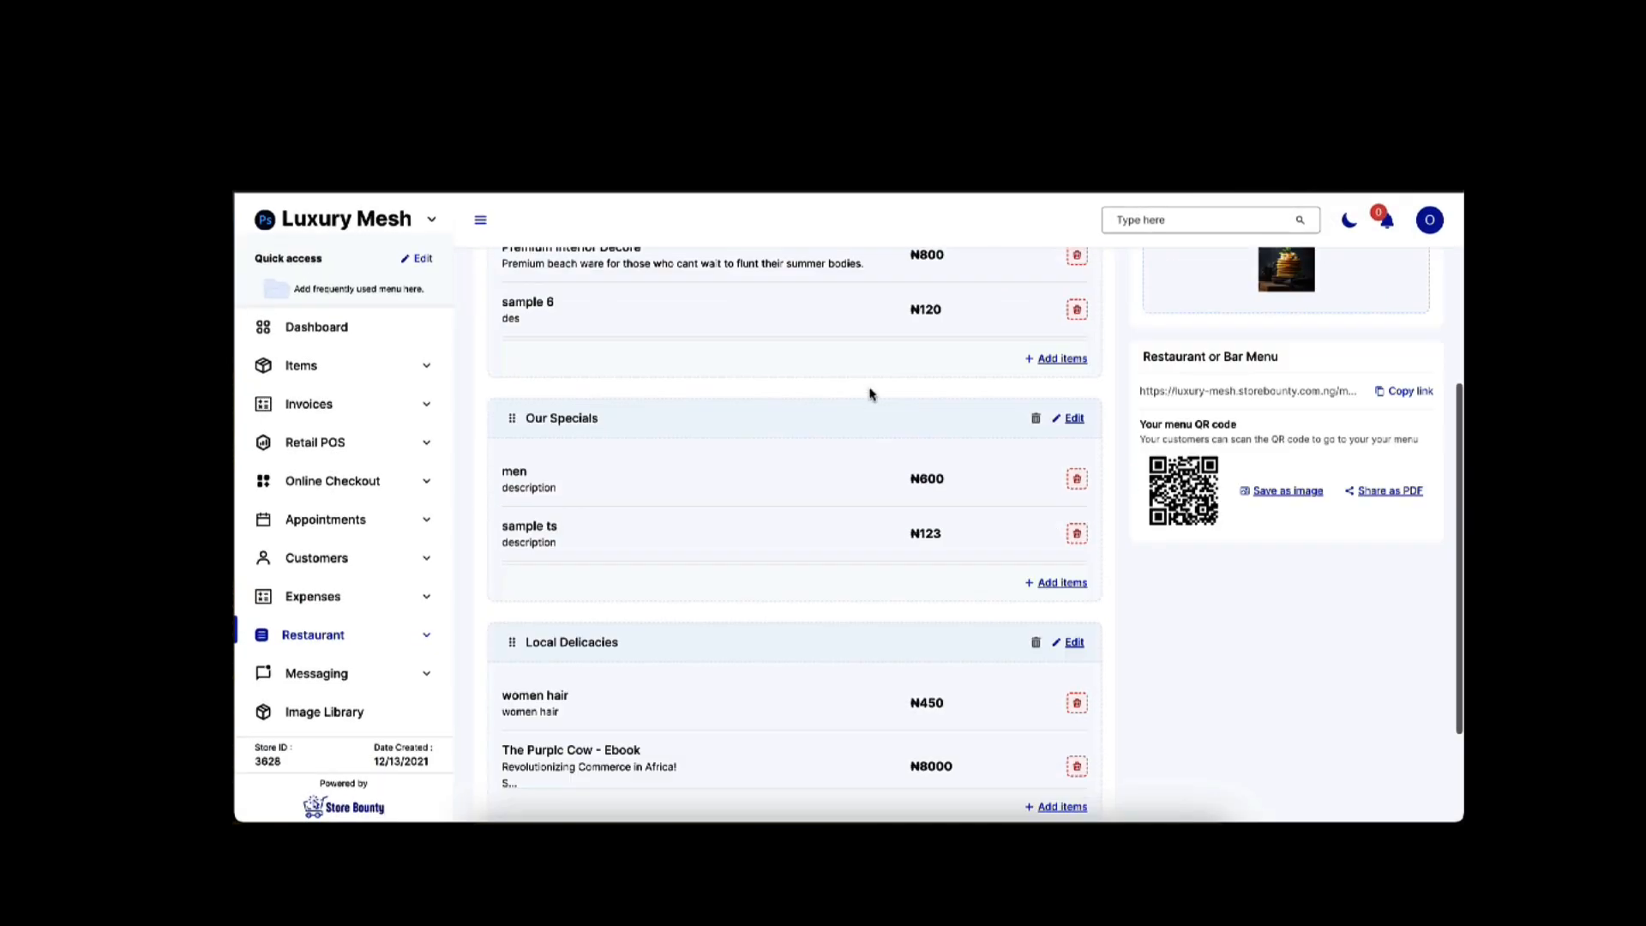
scroll(903, 526, up, 5)
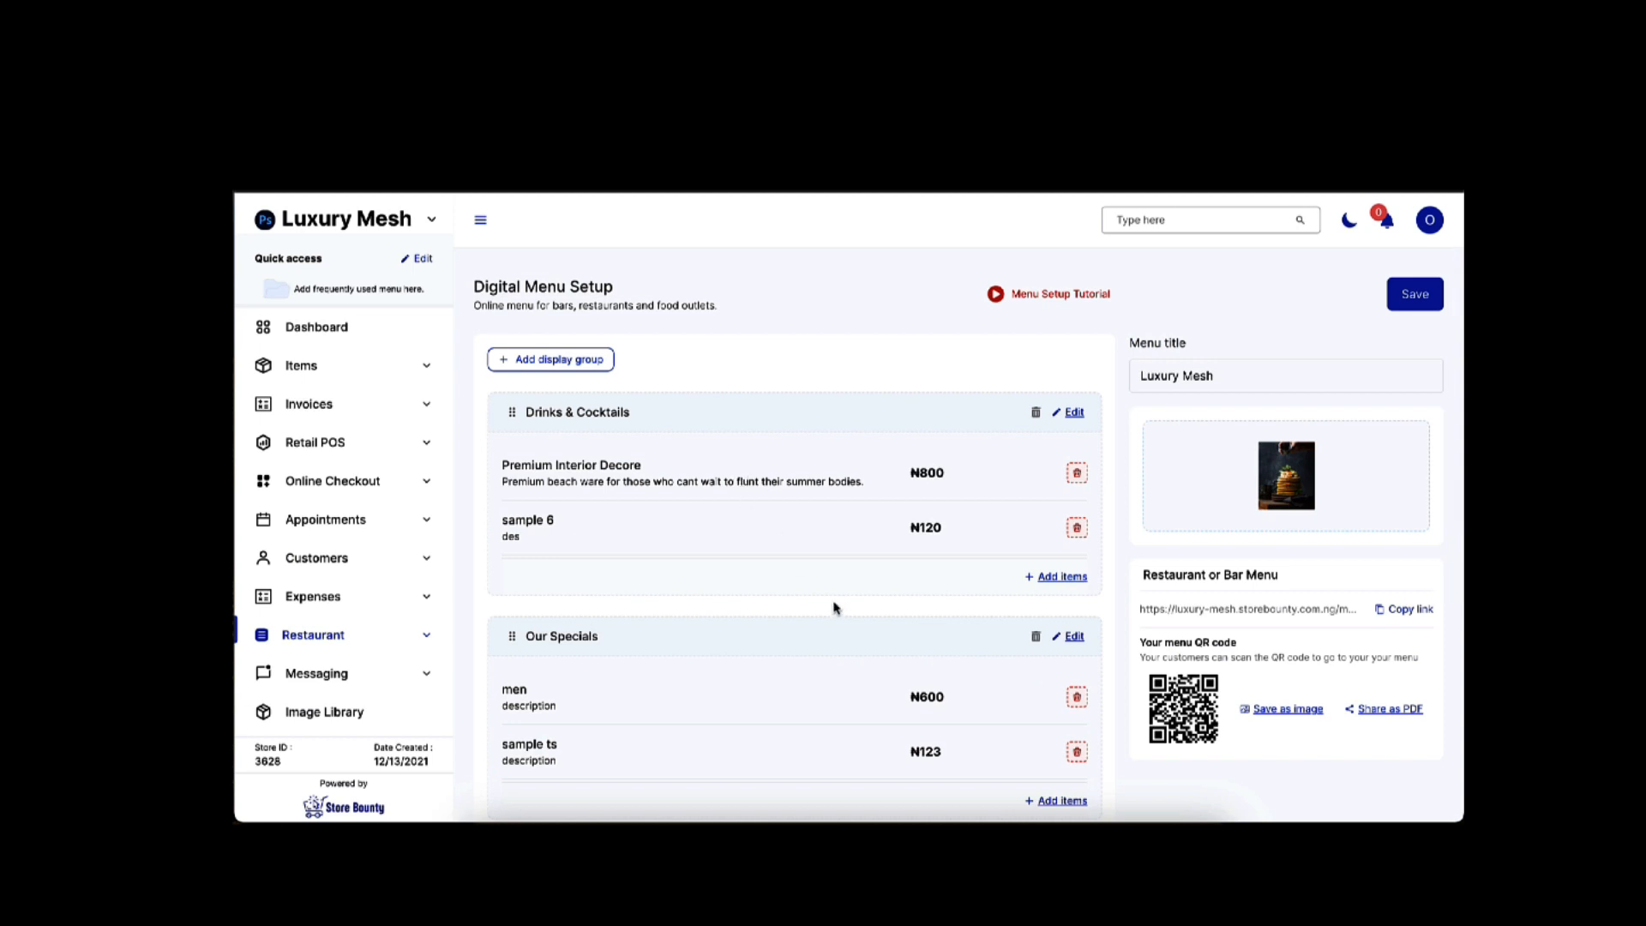
scroll(836, 640, down, 4)
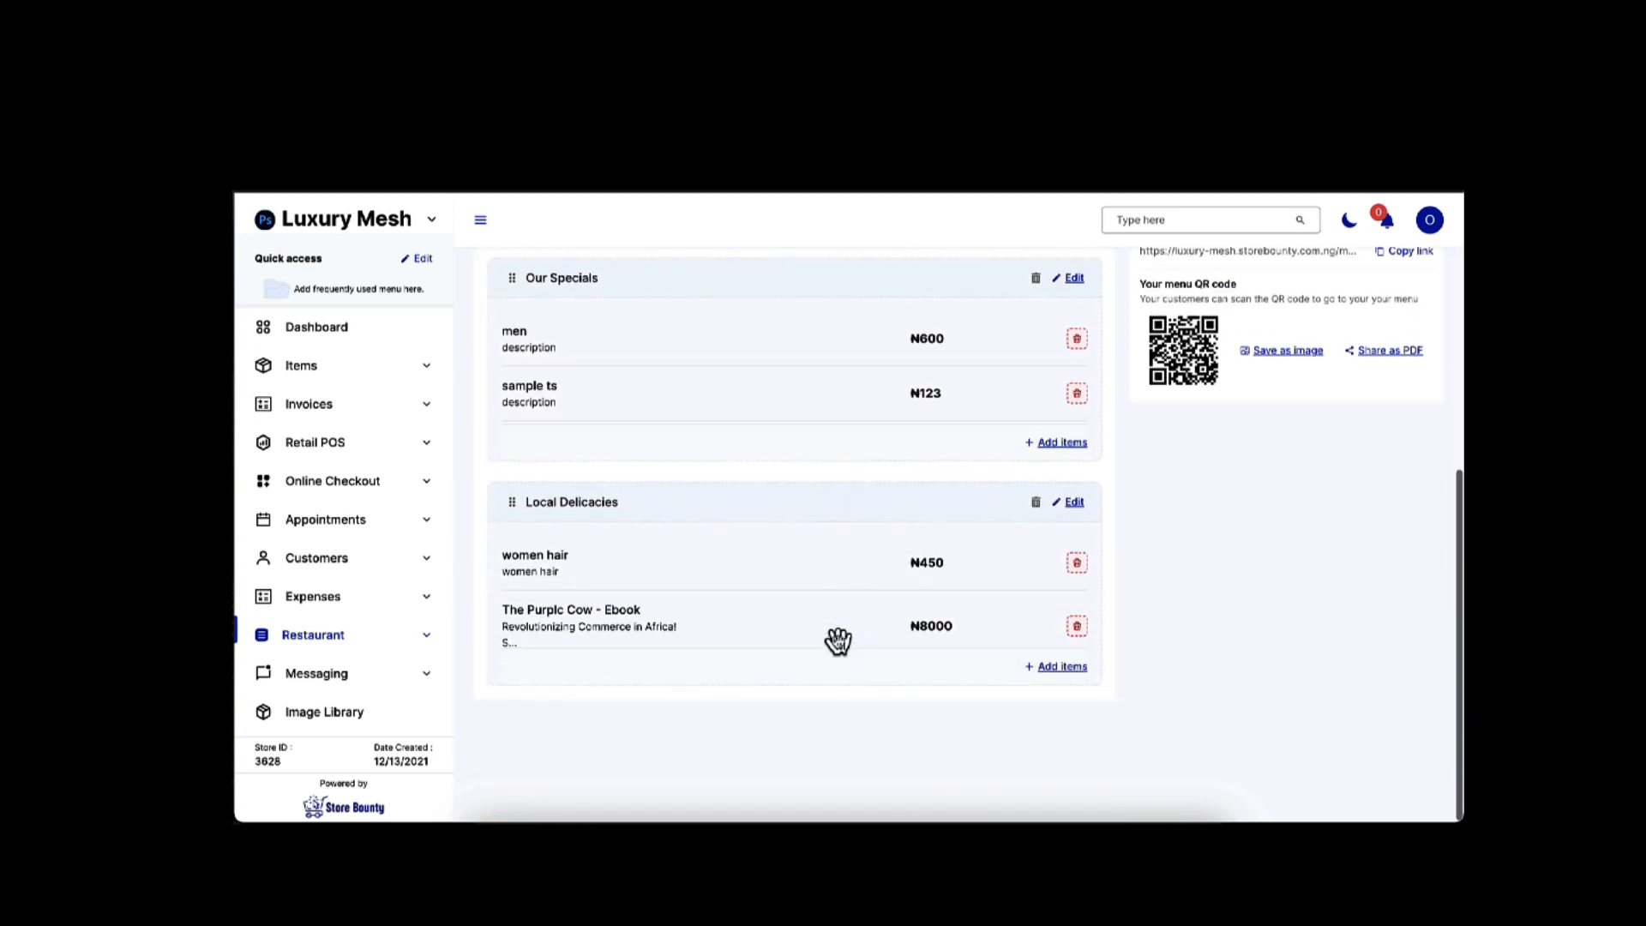
drag(800, 533, 878, 569)
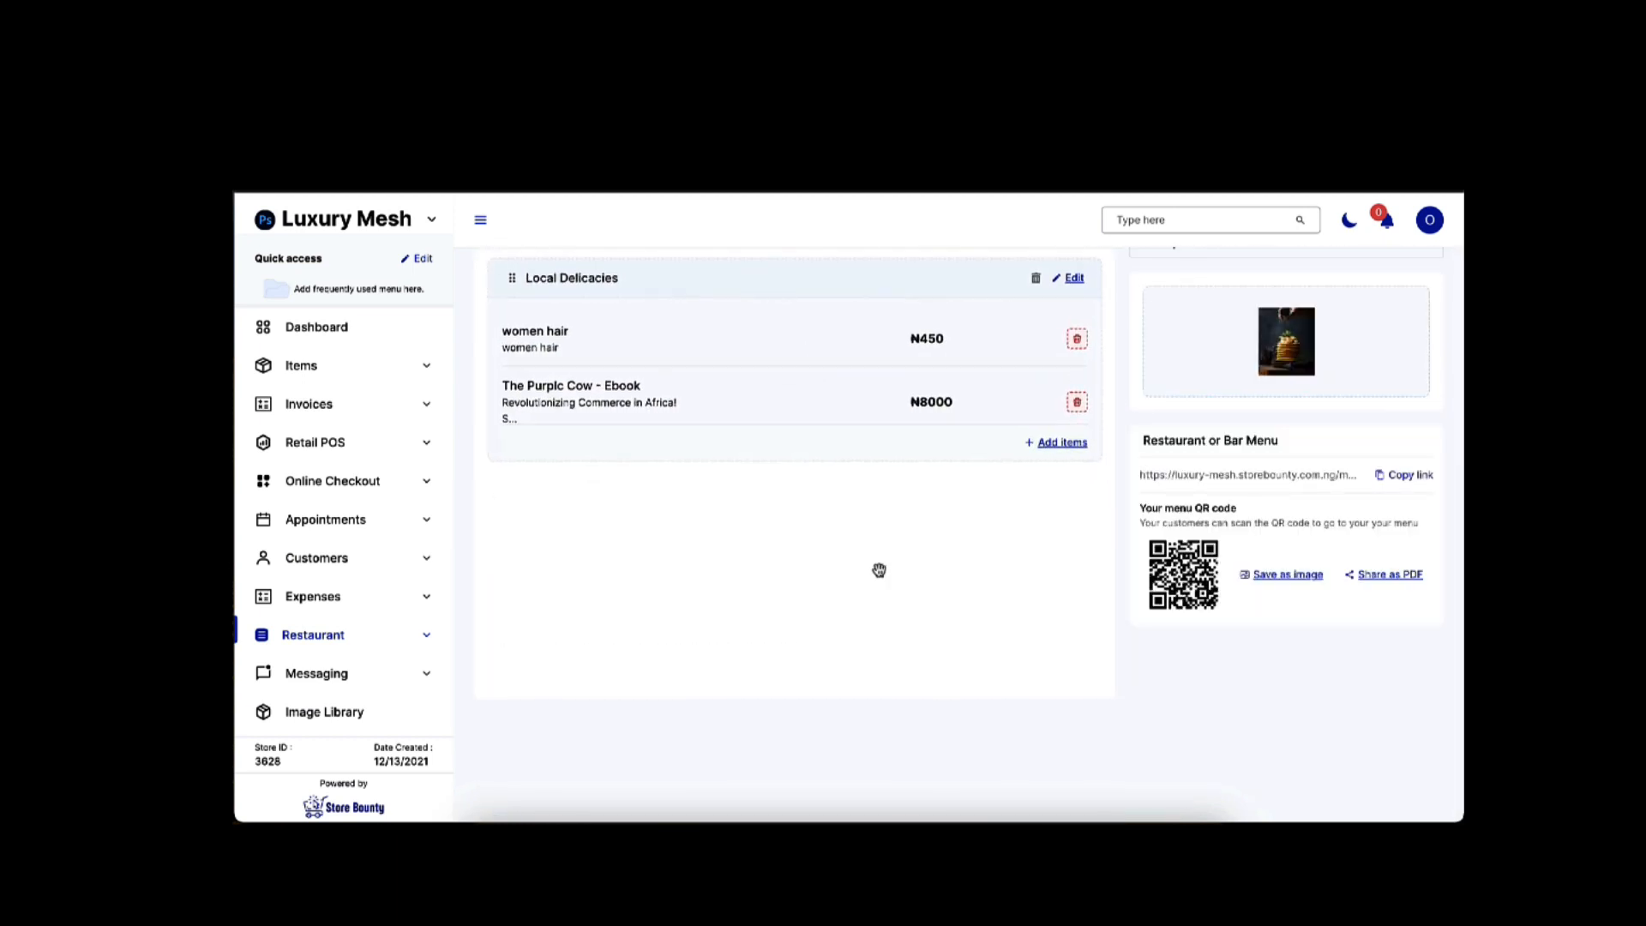
scroll(1335, 460, up, 2)
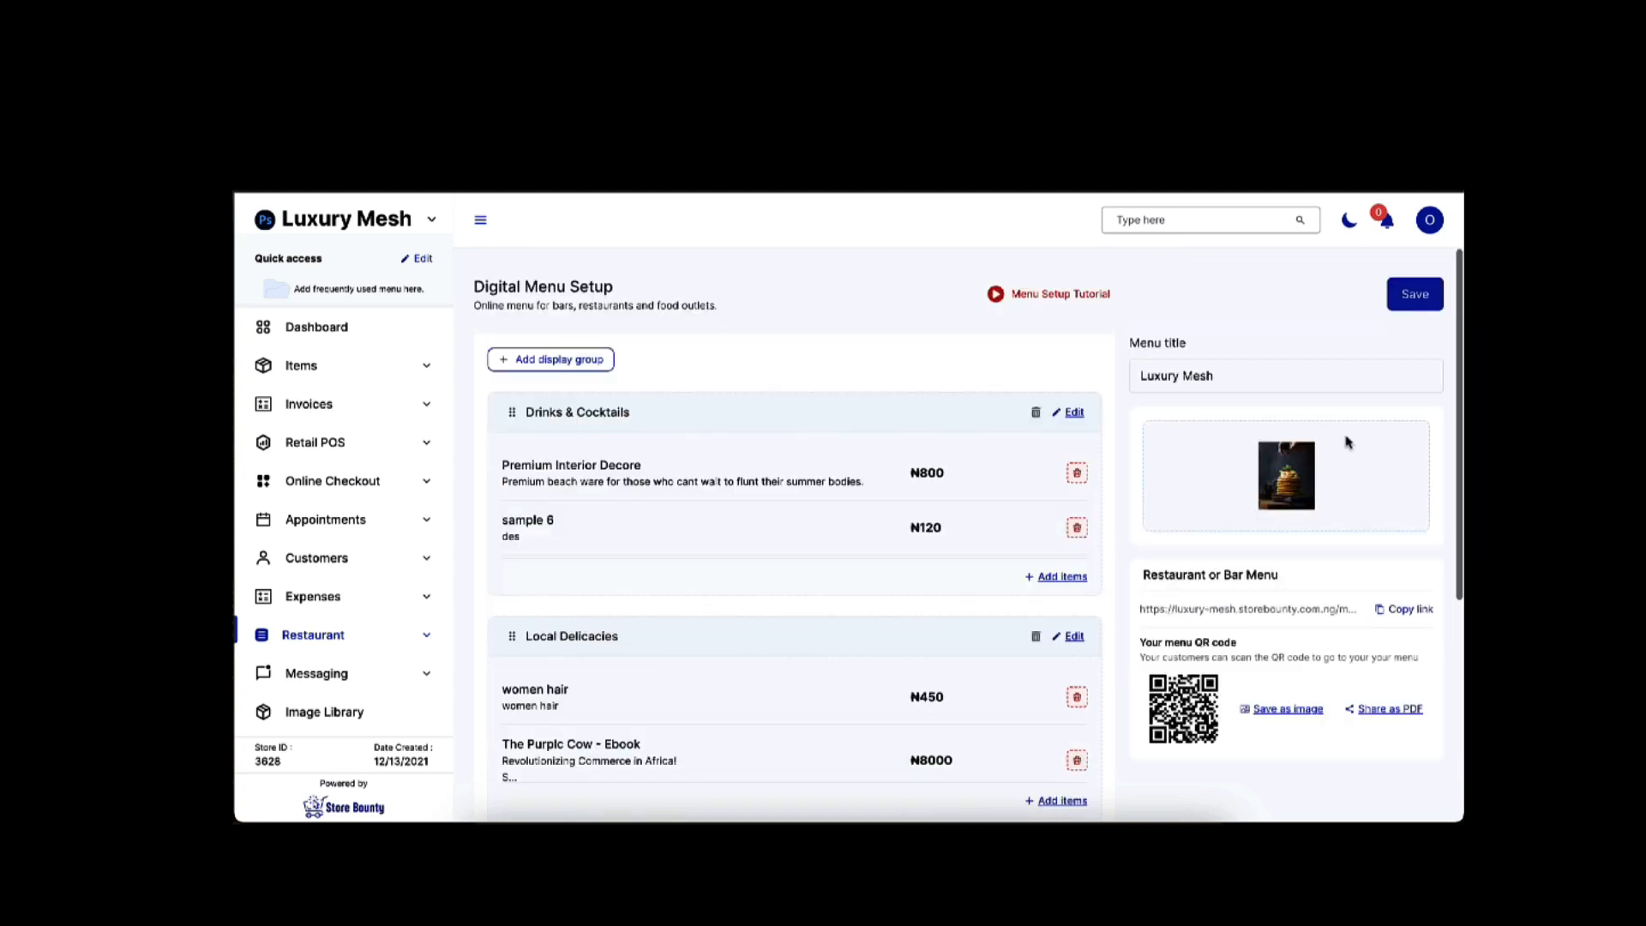
Step: Save the digital menu with the new group order and look over its display groups
click(1397, 300)
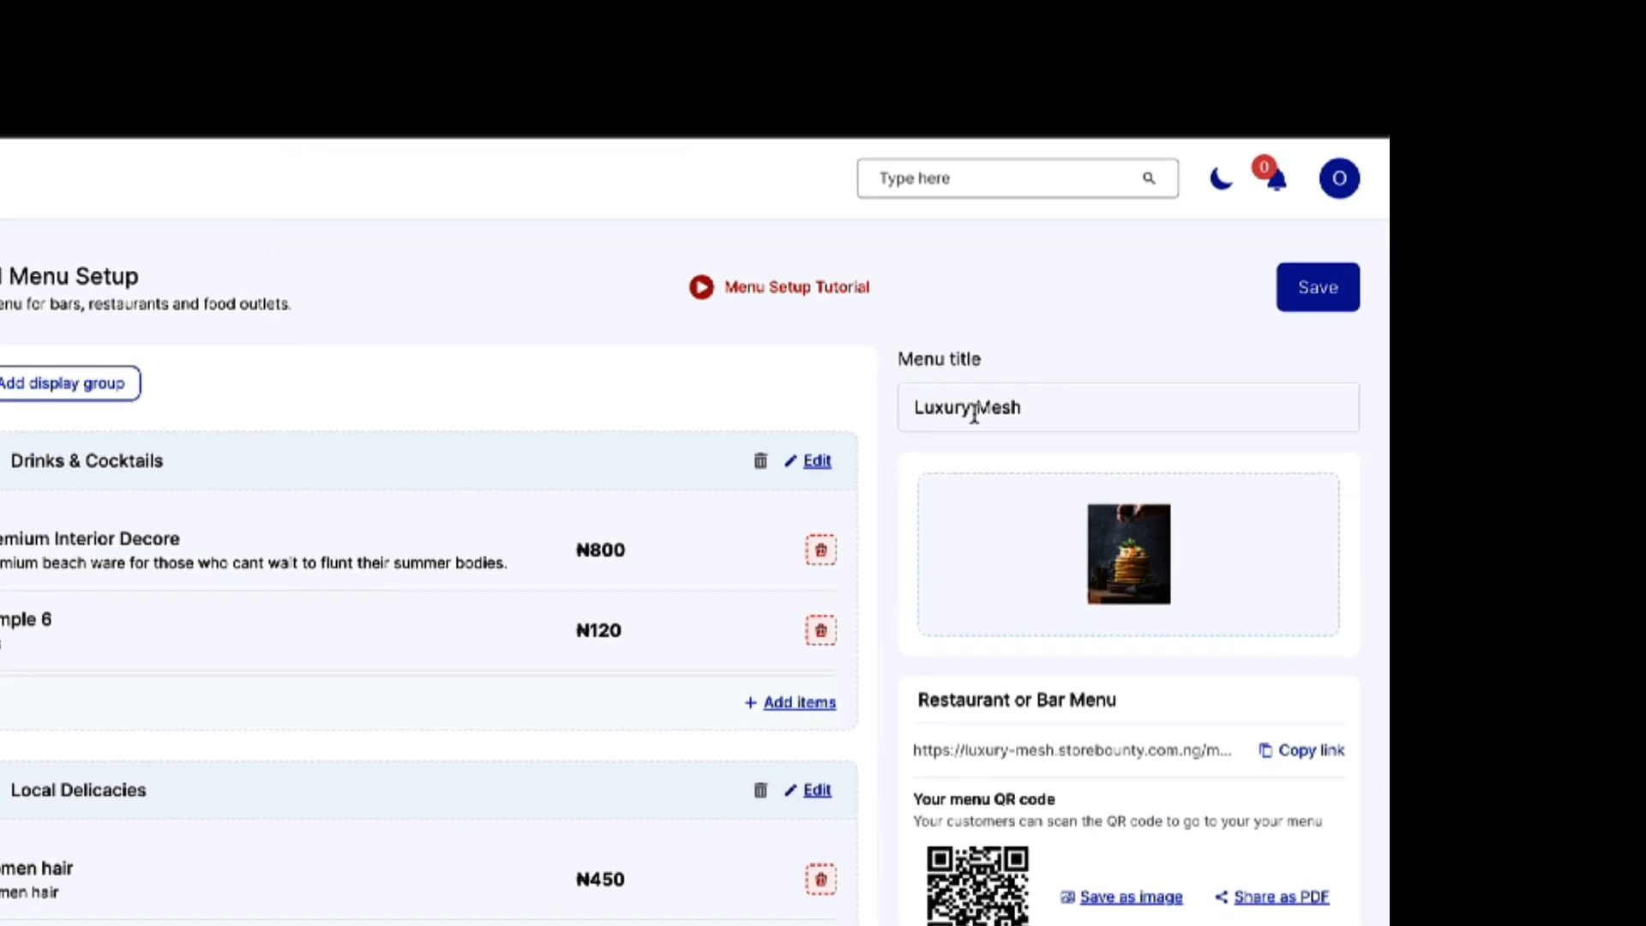
drag(974, 412, 1094, 412)
text(Menu)
click(1321, 287)
scroll(834, 701, down, 5)
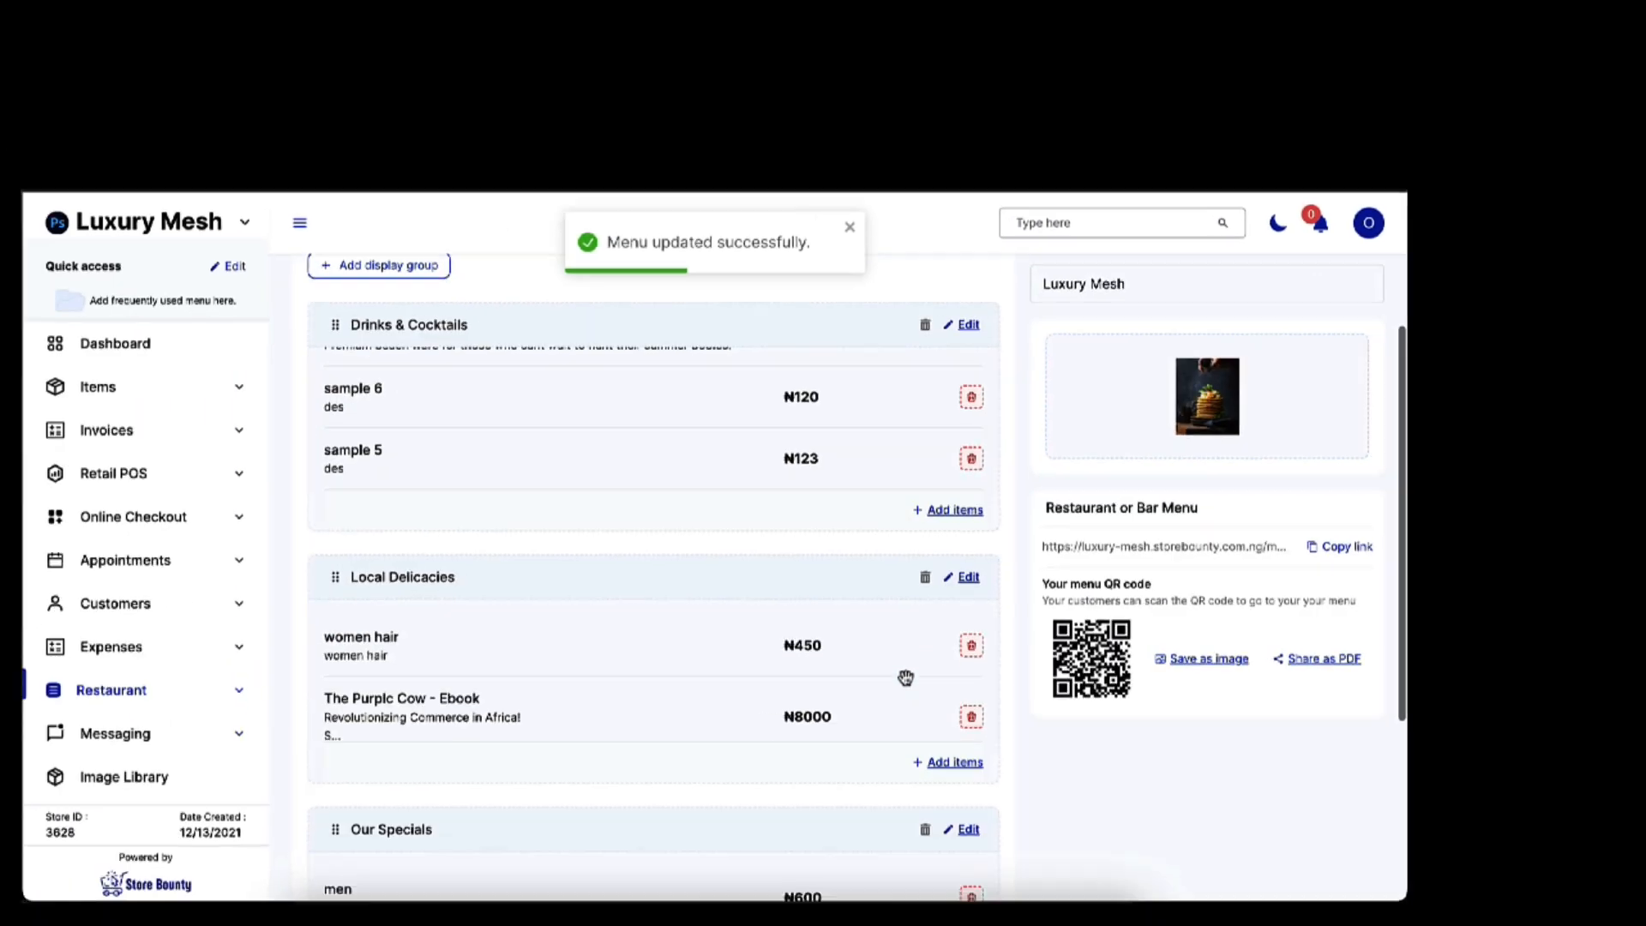
scroll(906, 677, down, 5)
scroll(844, 566, up, 4)
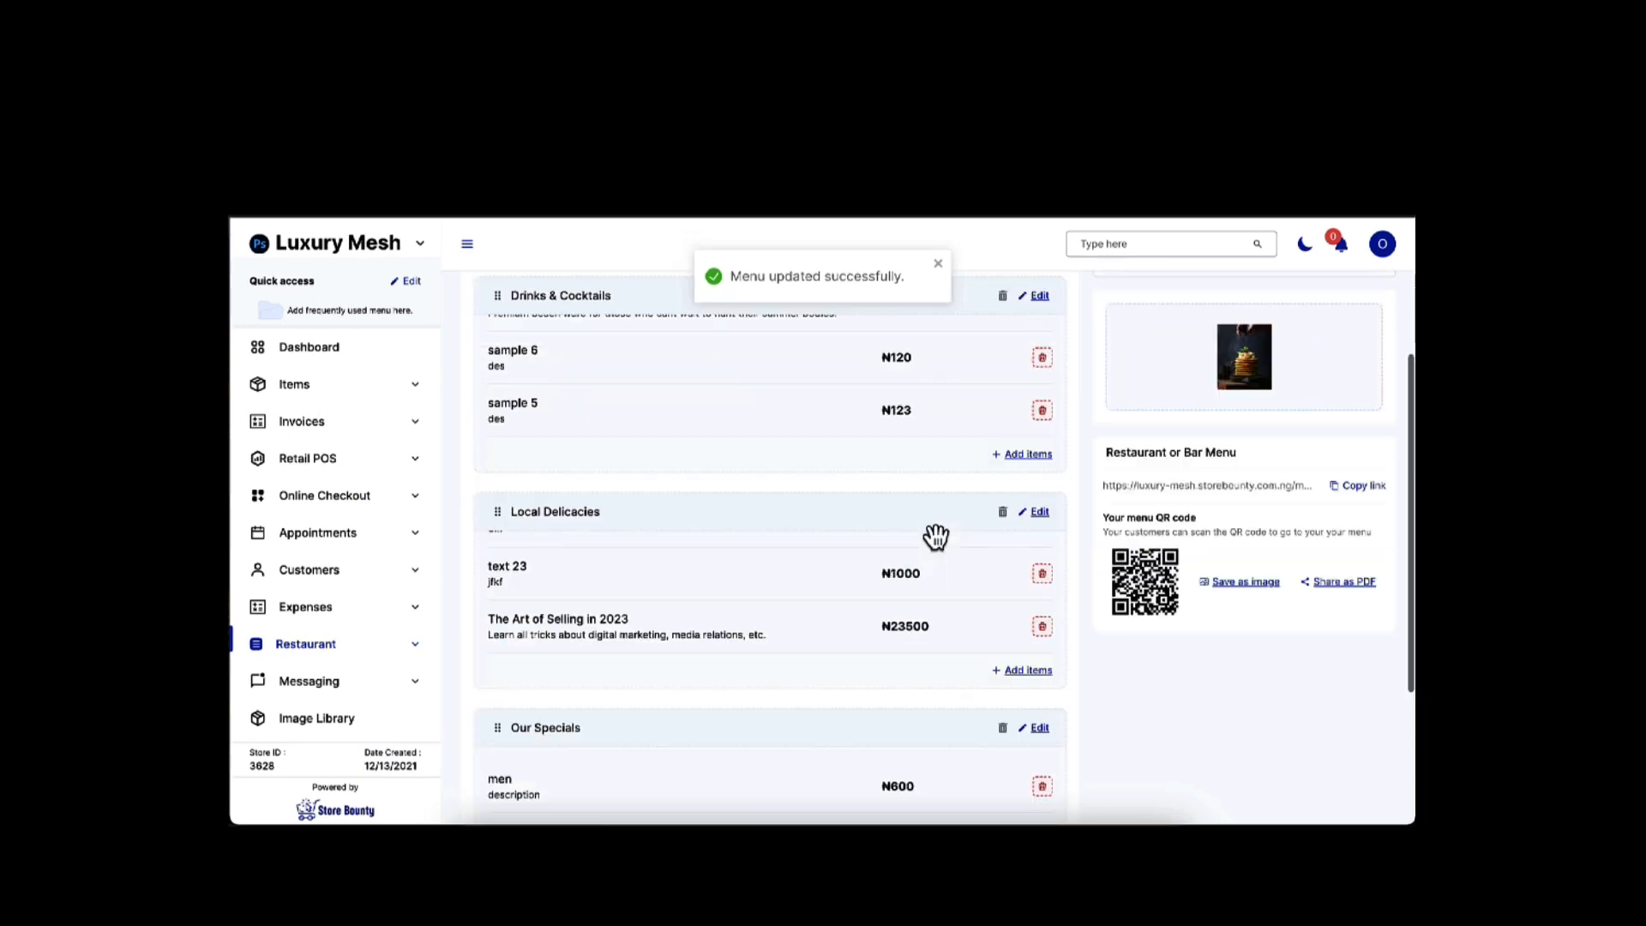
scroll(949, 499, up, 2)
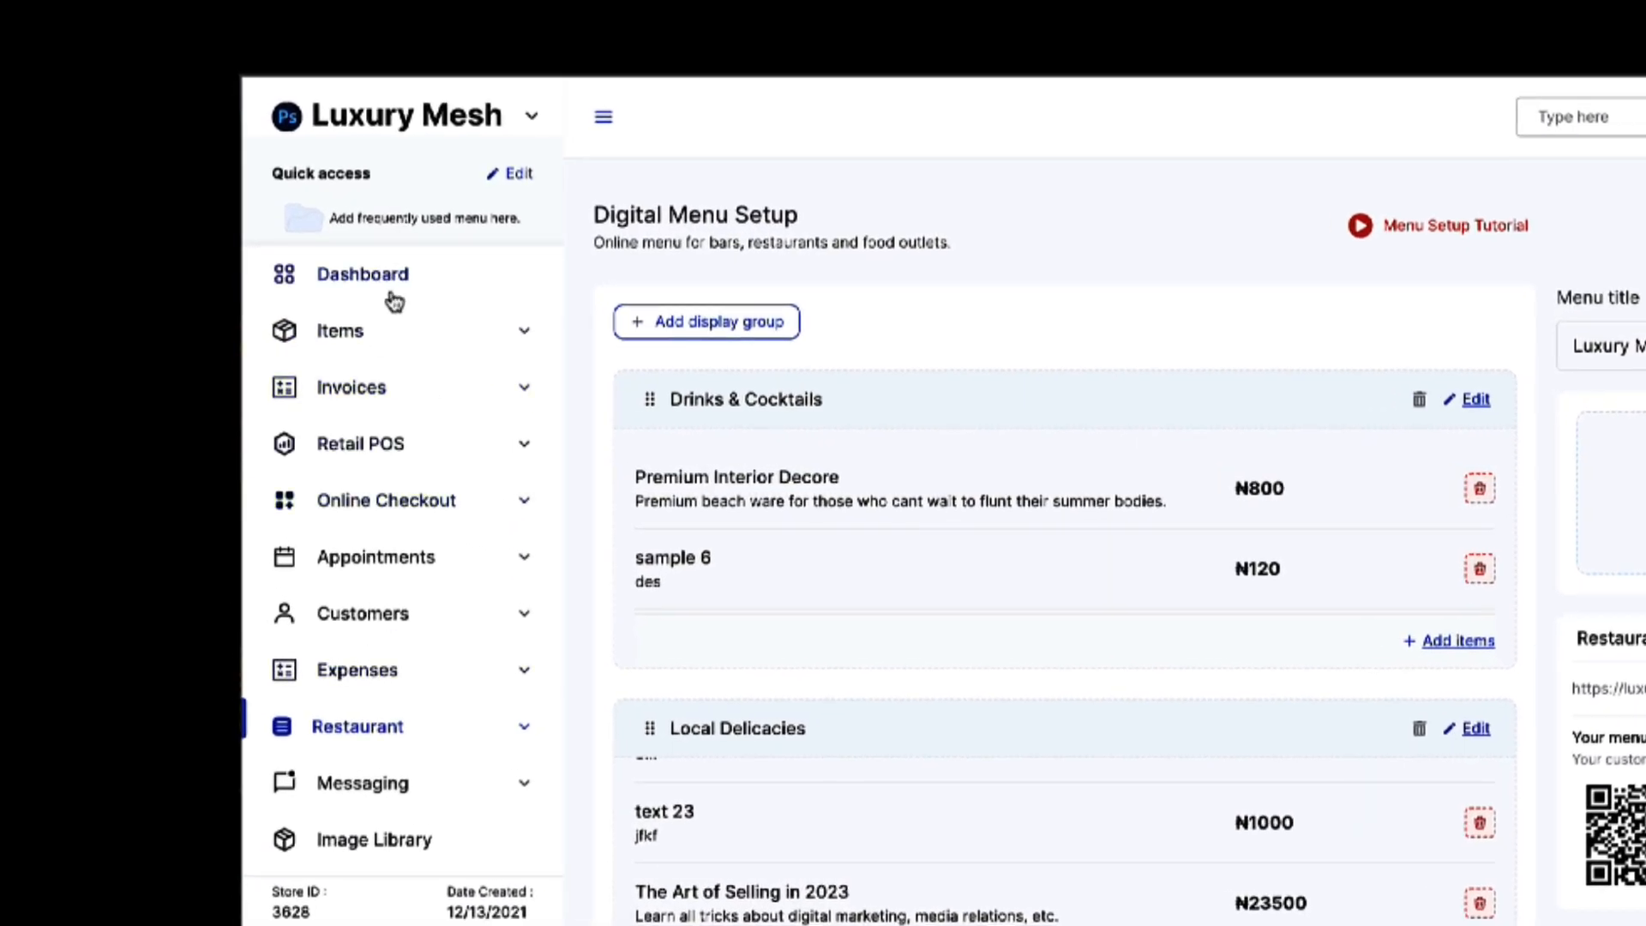
Step: Open the store's list of items and look through its entries
click(357, 333)
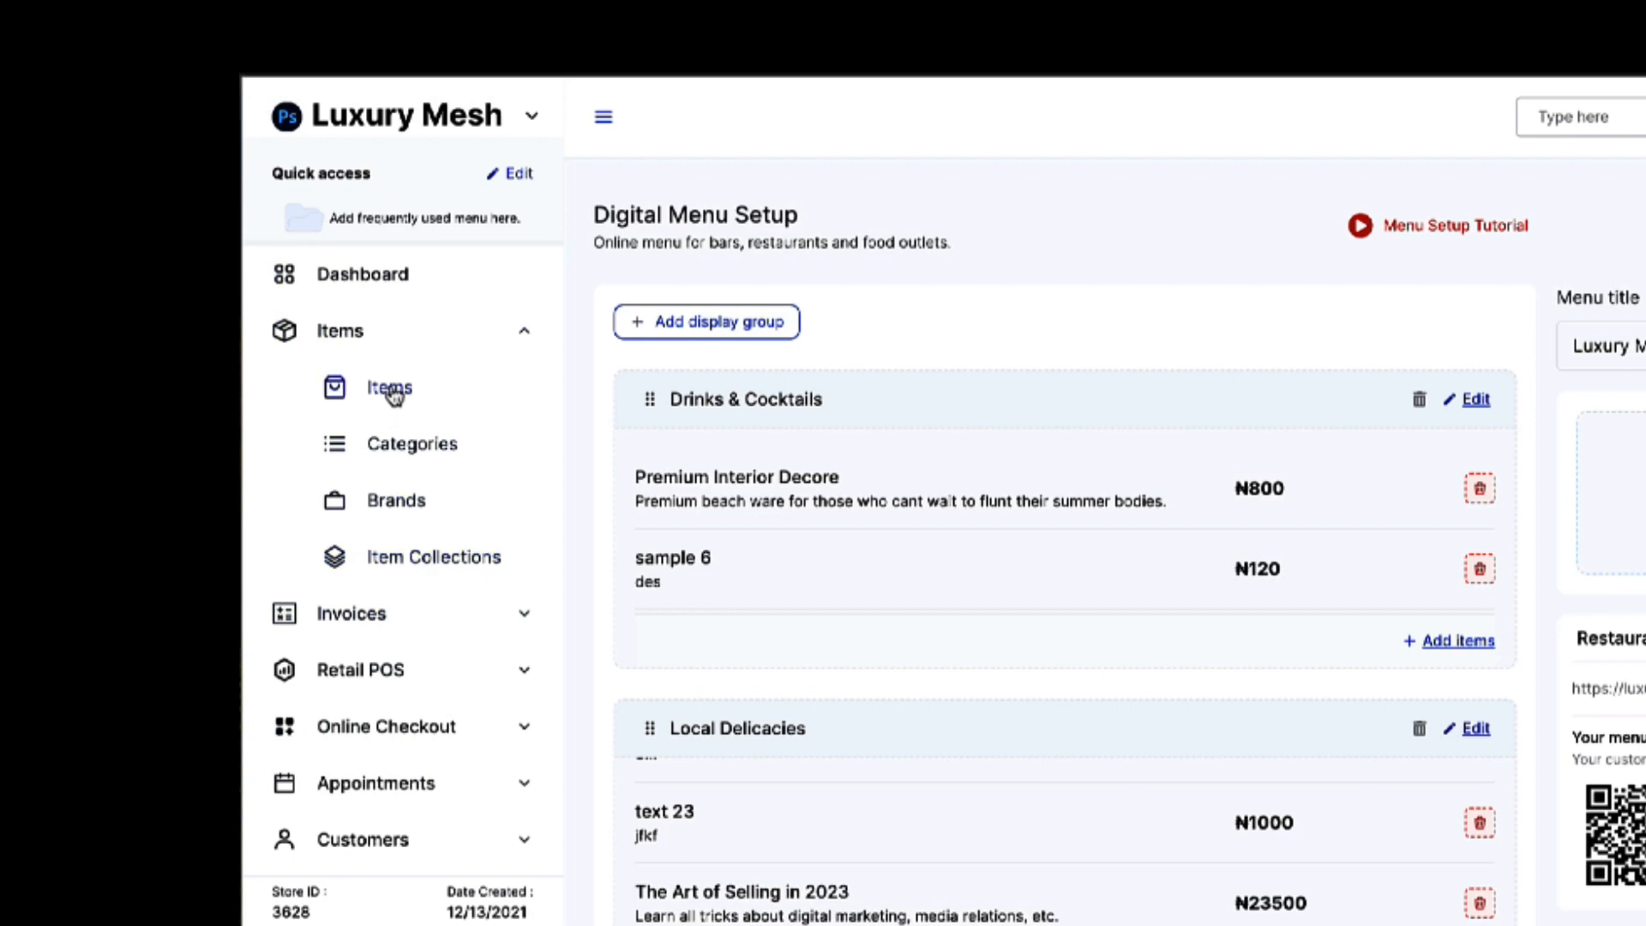
click(391, 390)
scroll(939, 622, down, 5)
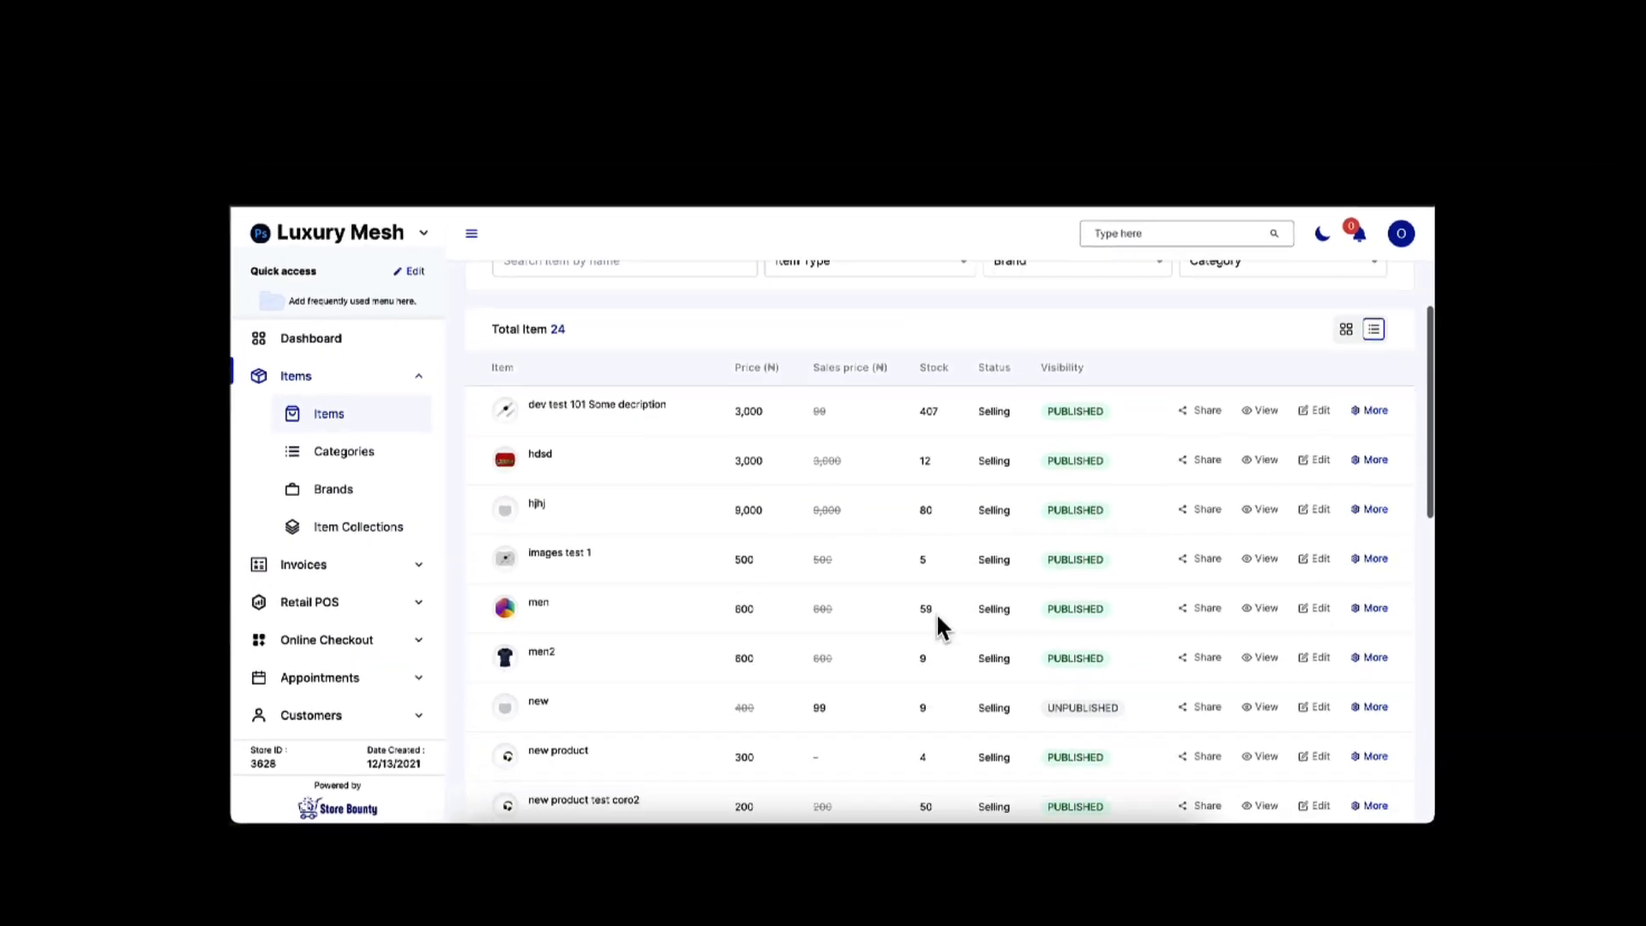
scroll(966, 459, up, 5)
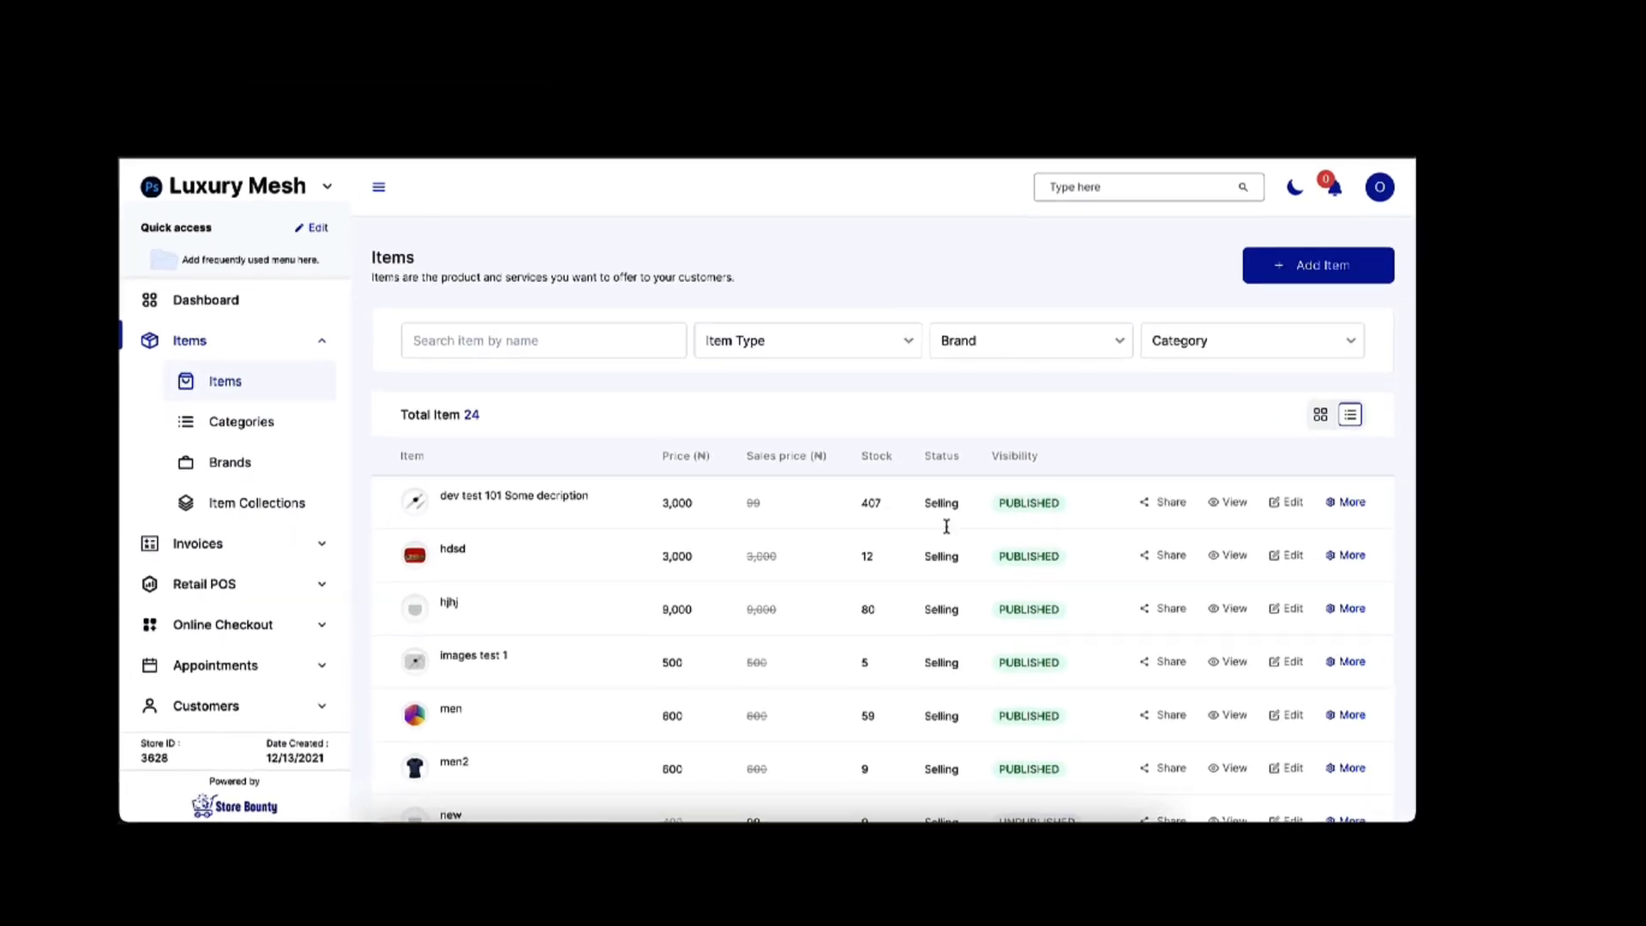
scroll(947, 527, down, 2)
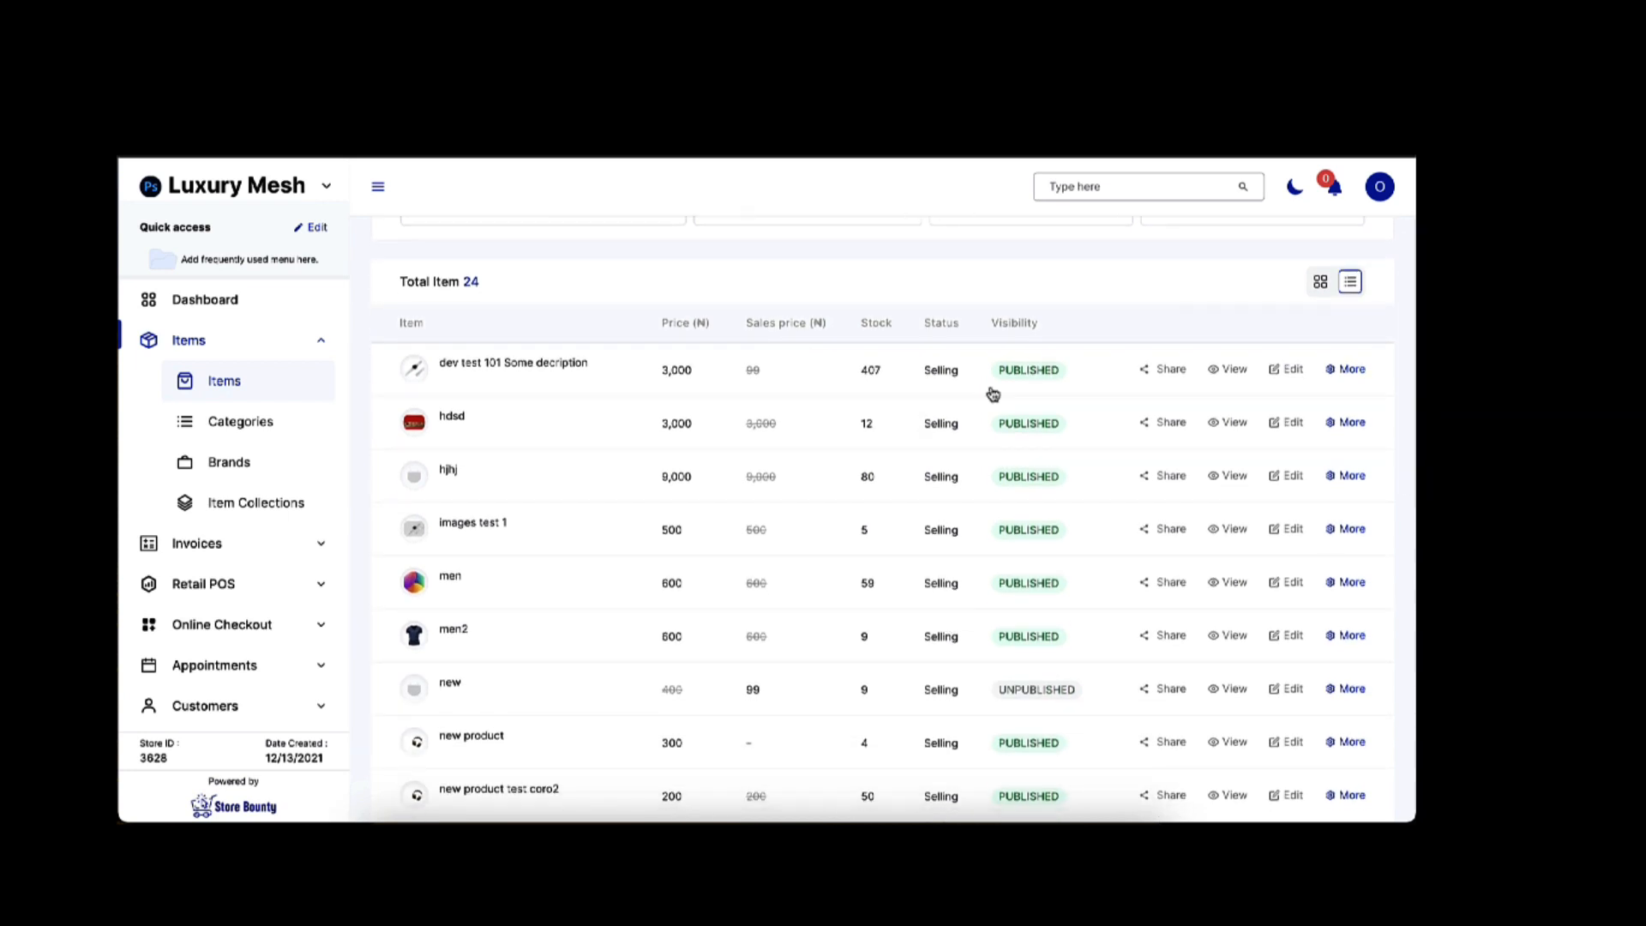
Step: Check the additional actions offered for the first listed item, dev test 101 Some decription, without applying any of them
click(1354, 369)
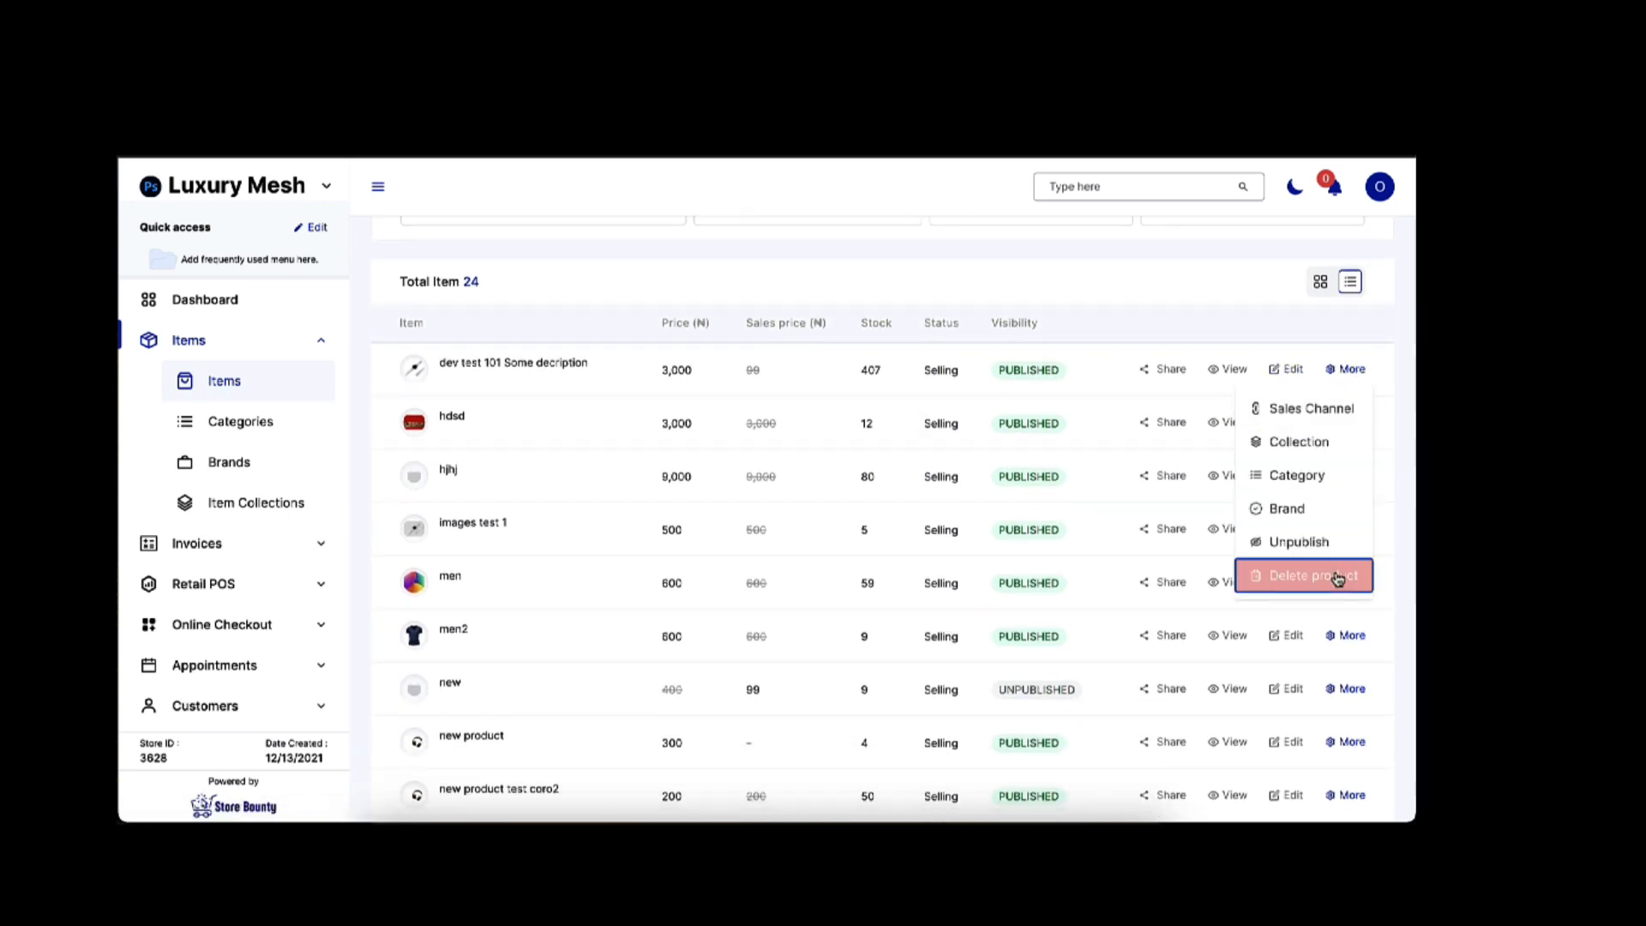
click(1302, 574)
click(1046, 287)
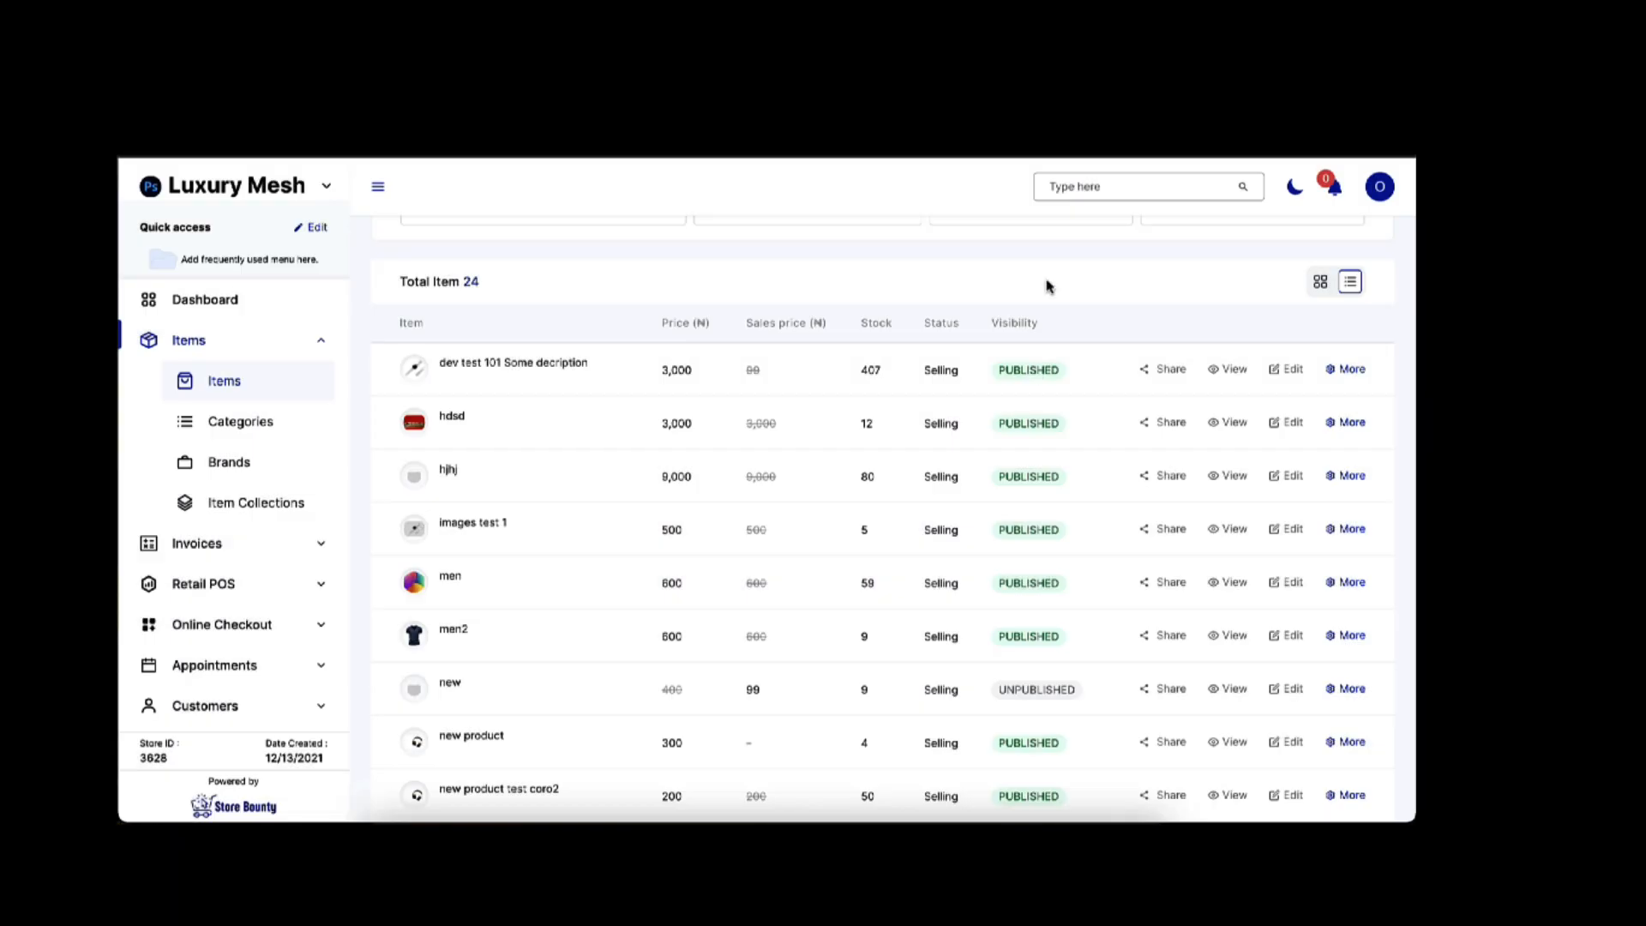
scroll(1061, 445, up, 2)
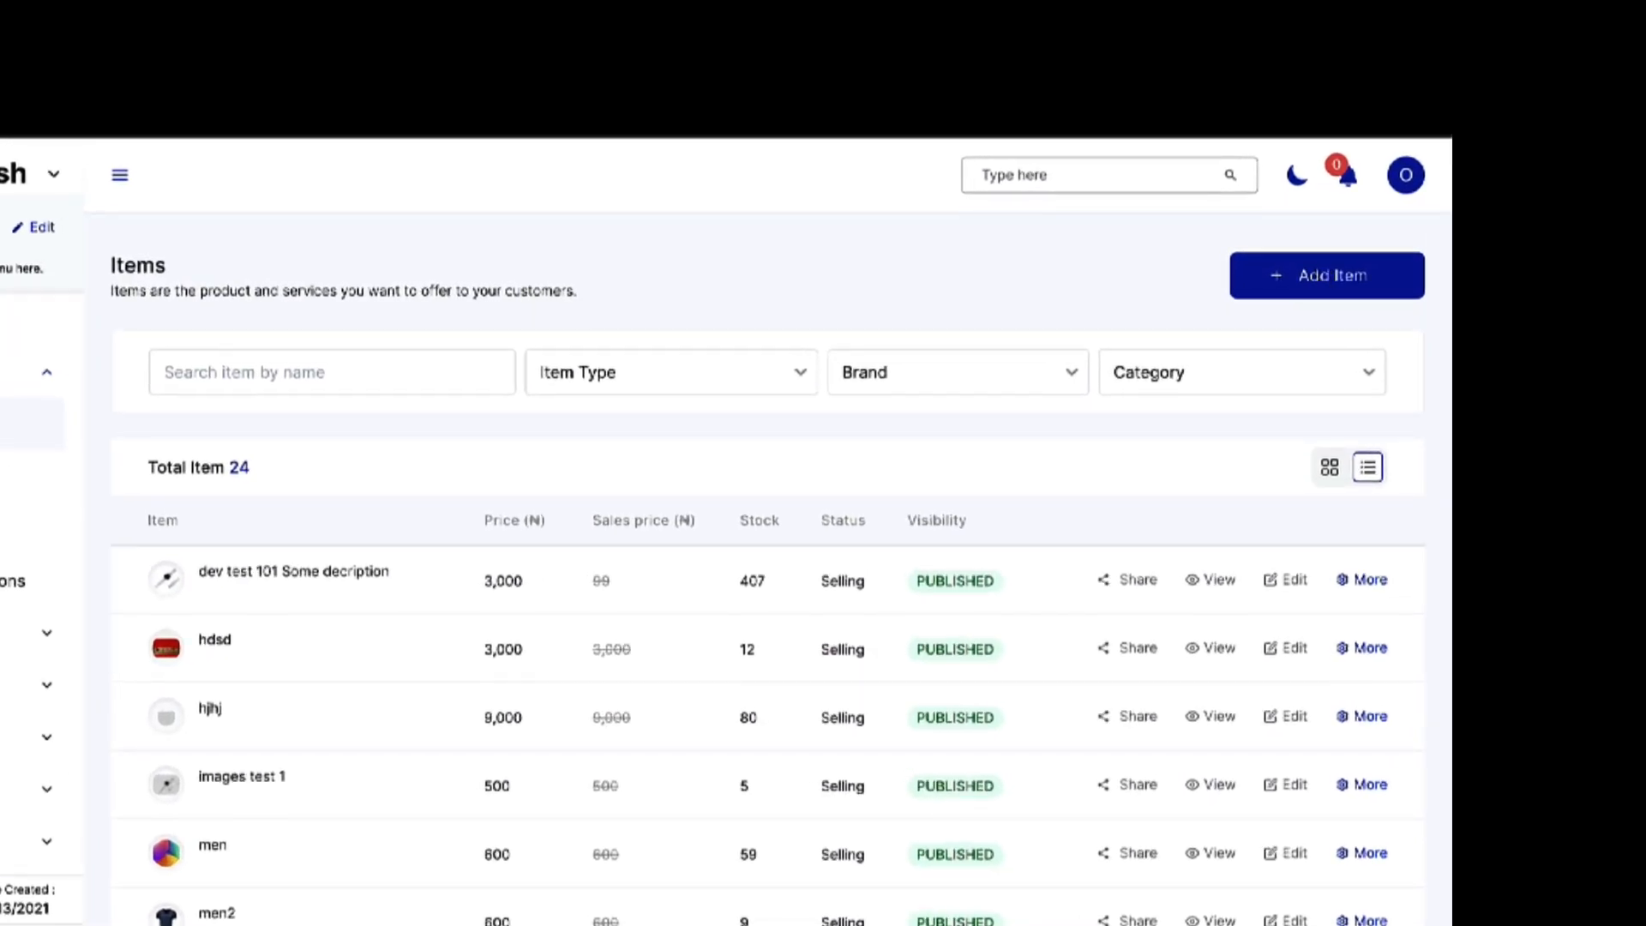
Step: Start adding a new item, dismiss the introductory video and look over the item form
click(1323, 277)
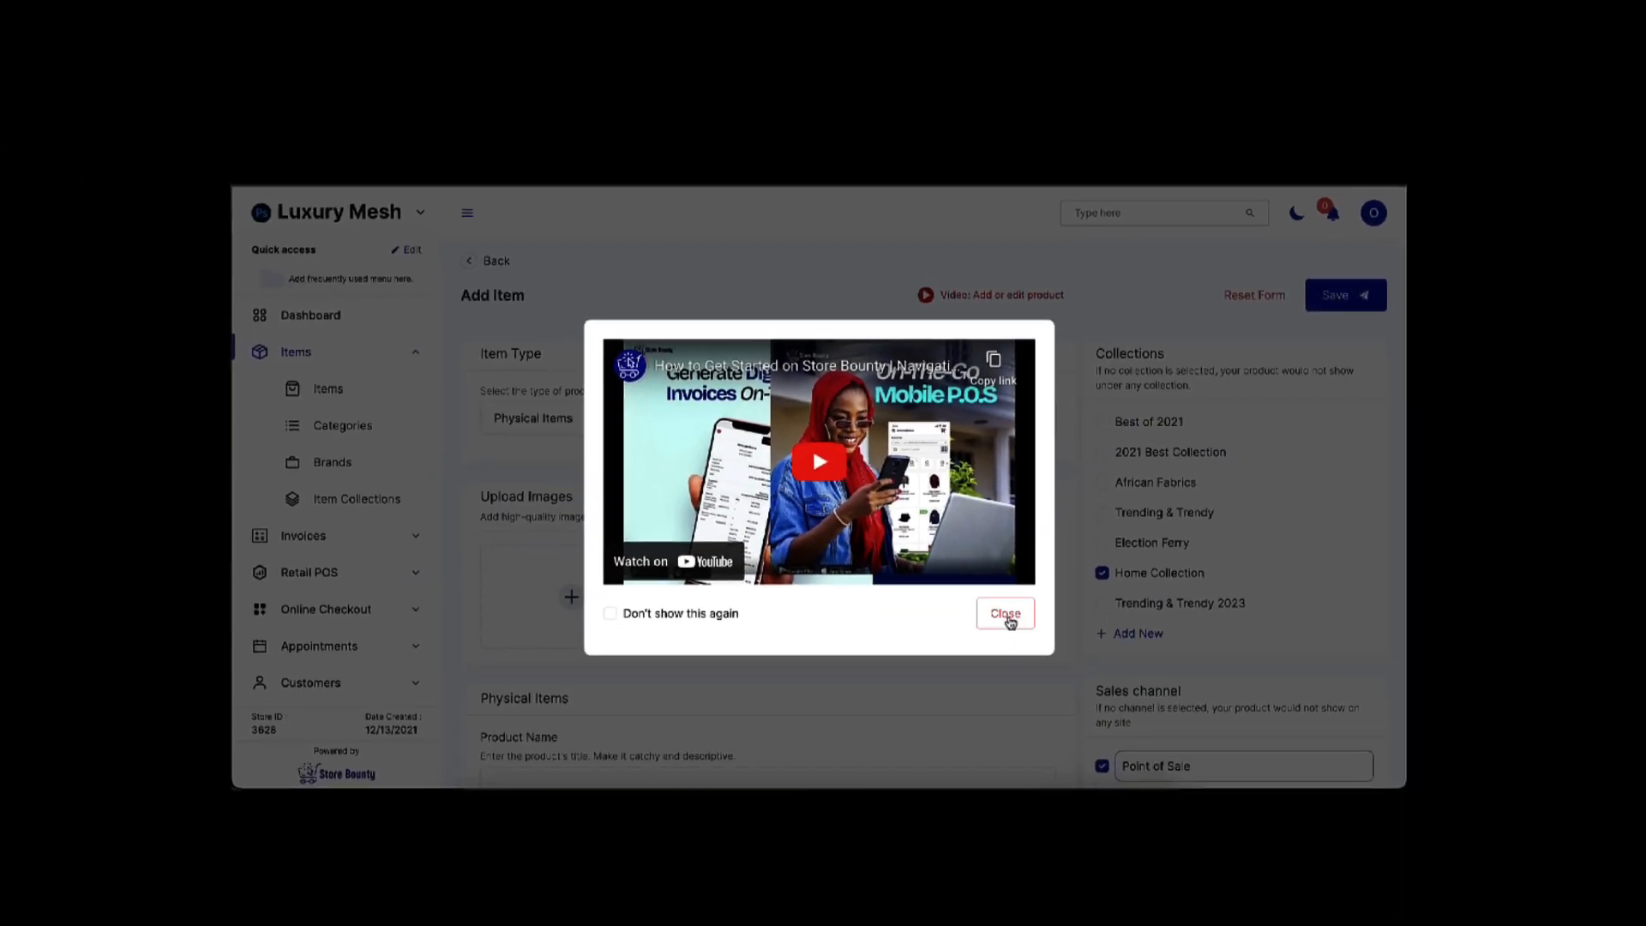
click(884, 742)
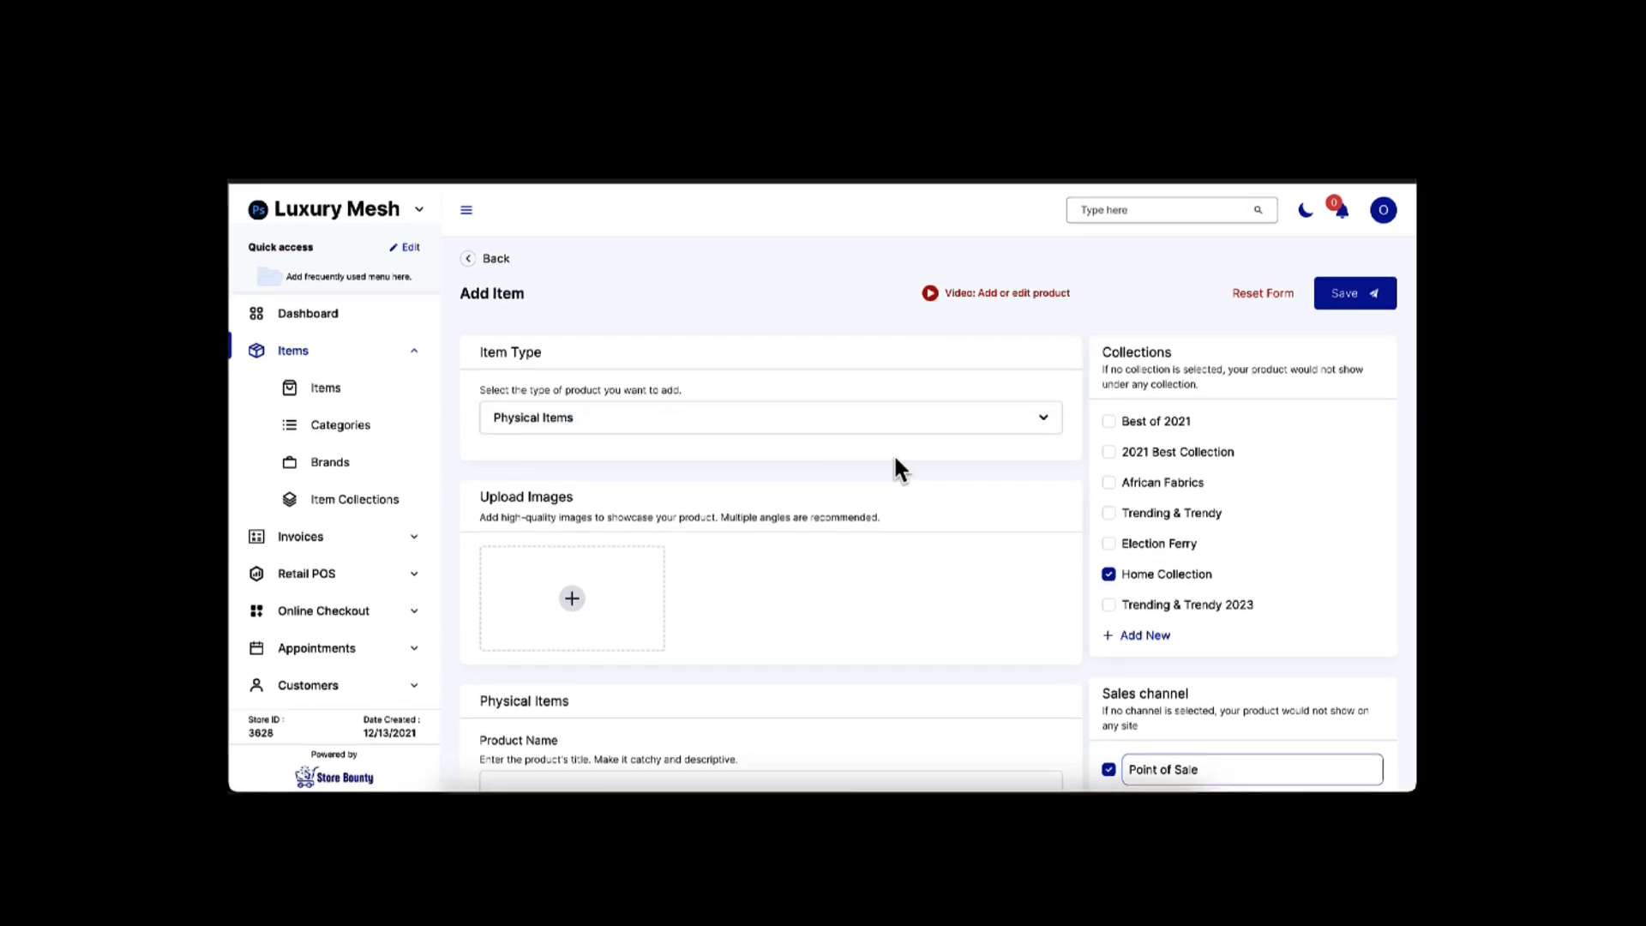
scroll(789, 514, down, 3)
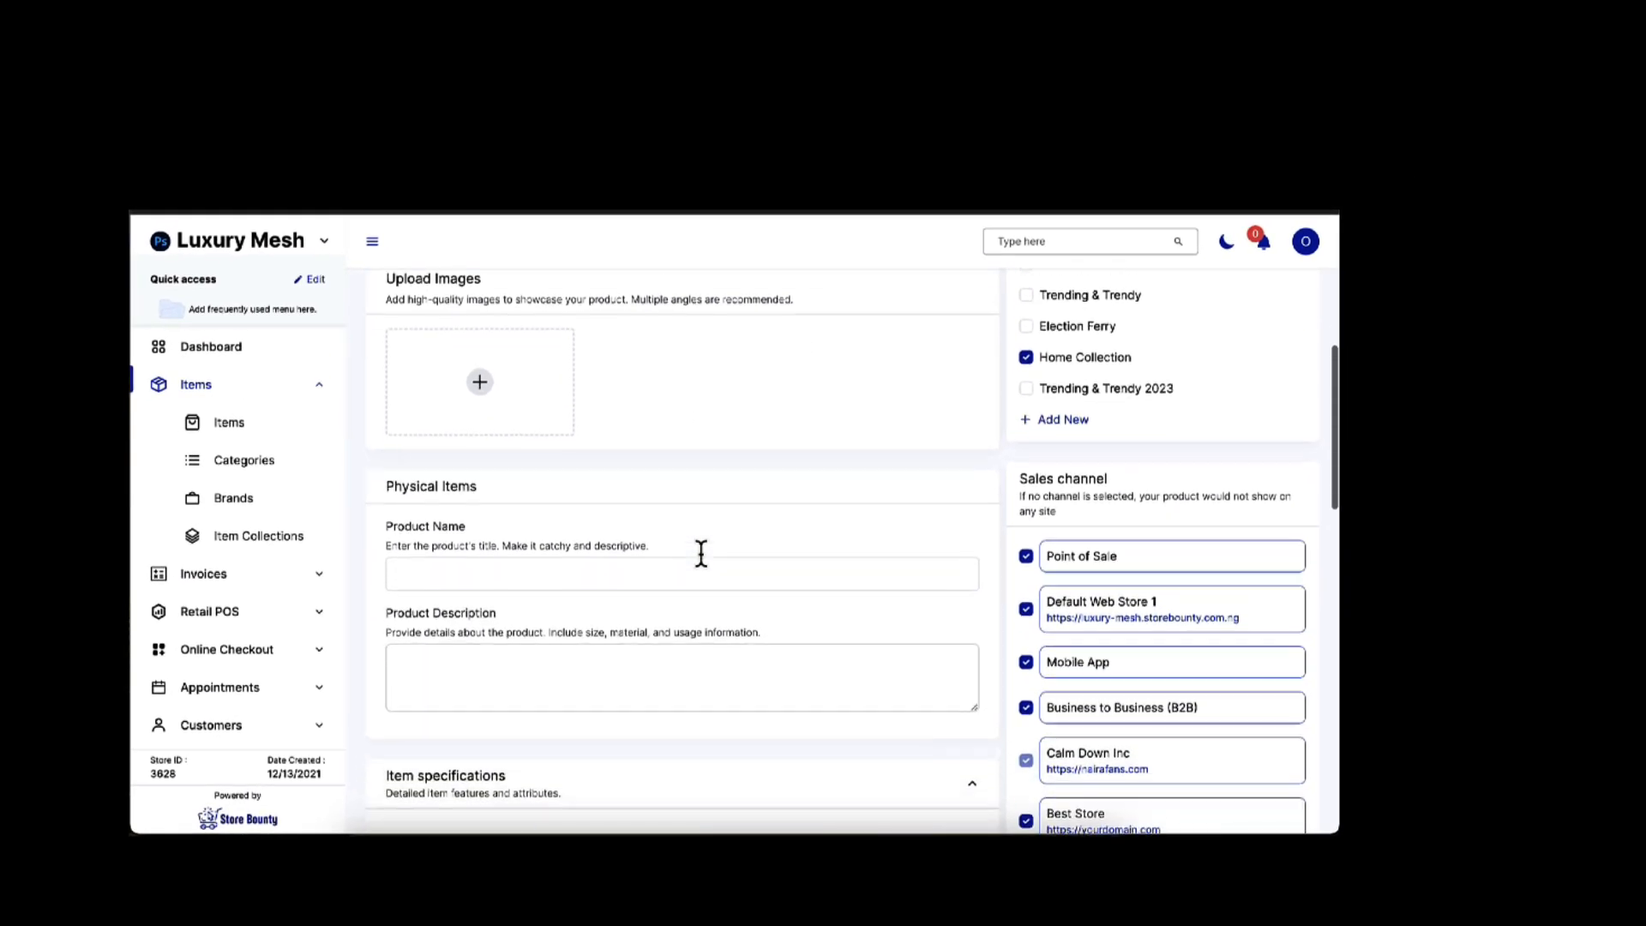
scroll(701, 554, up, 3)
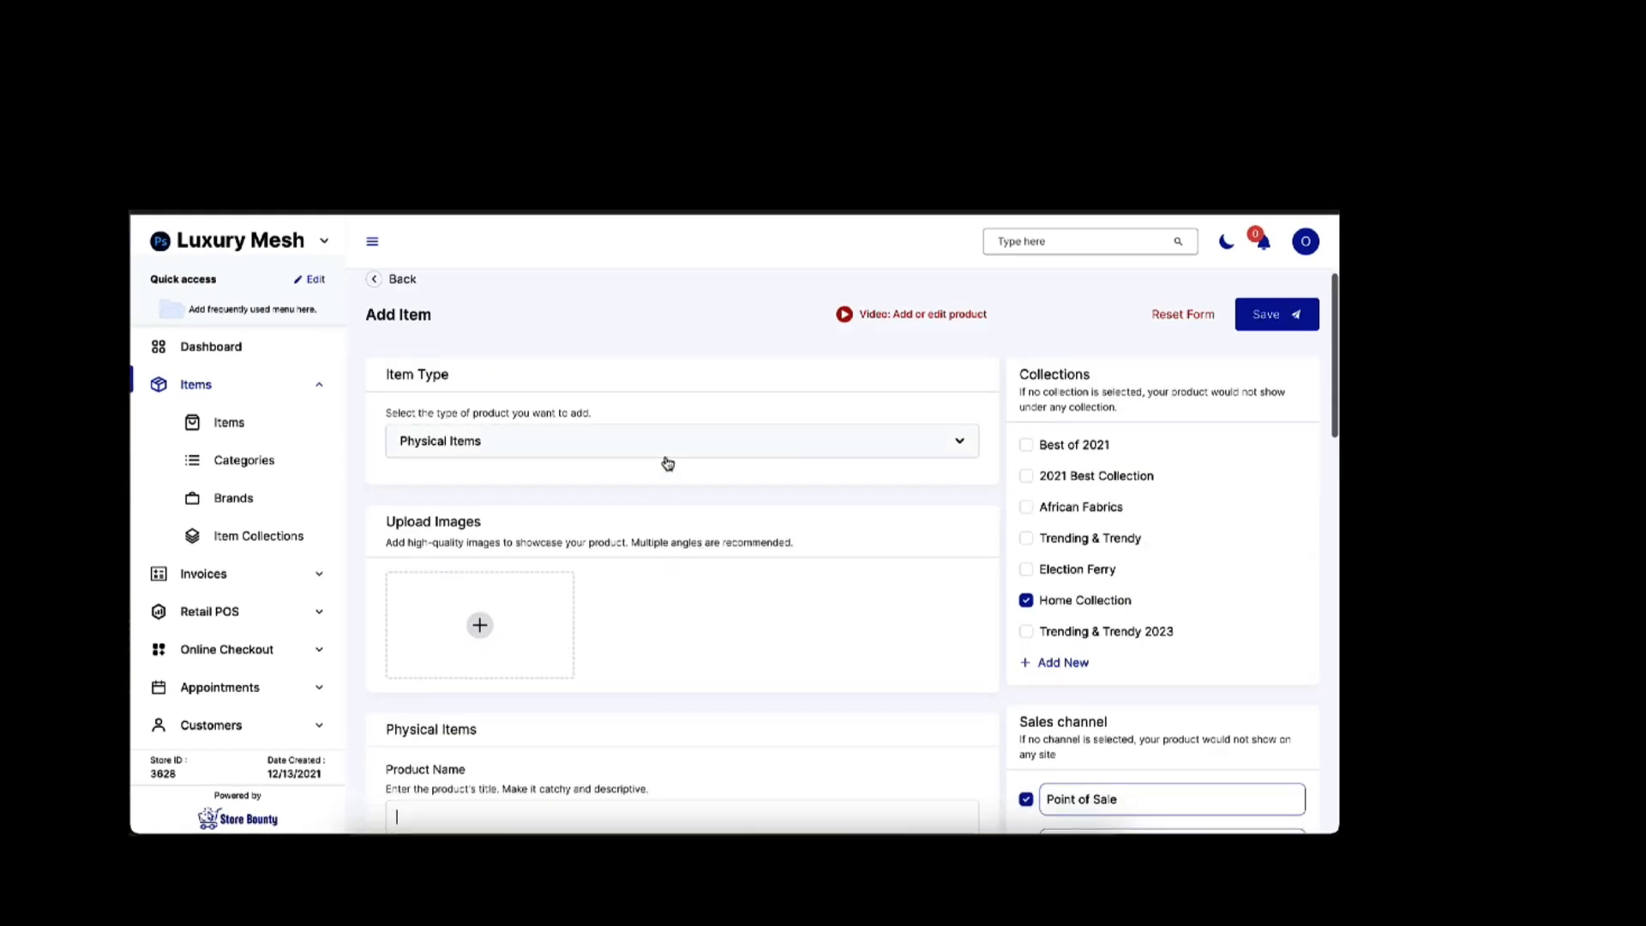
scroll(764, 504, down, 1)
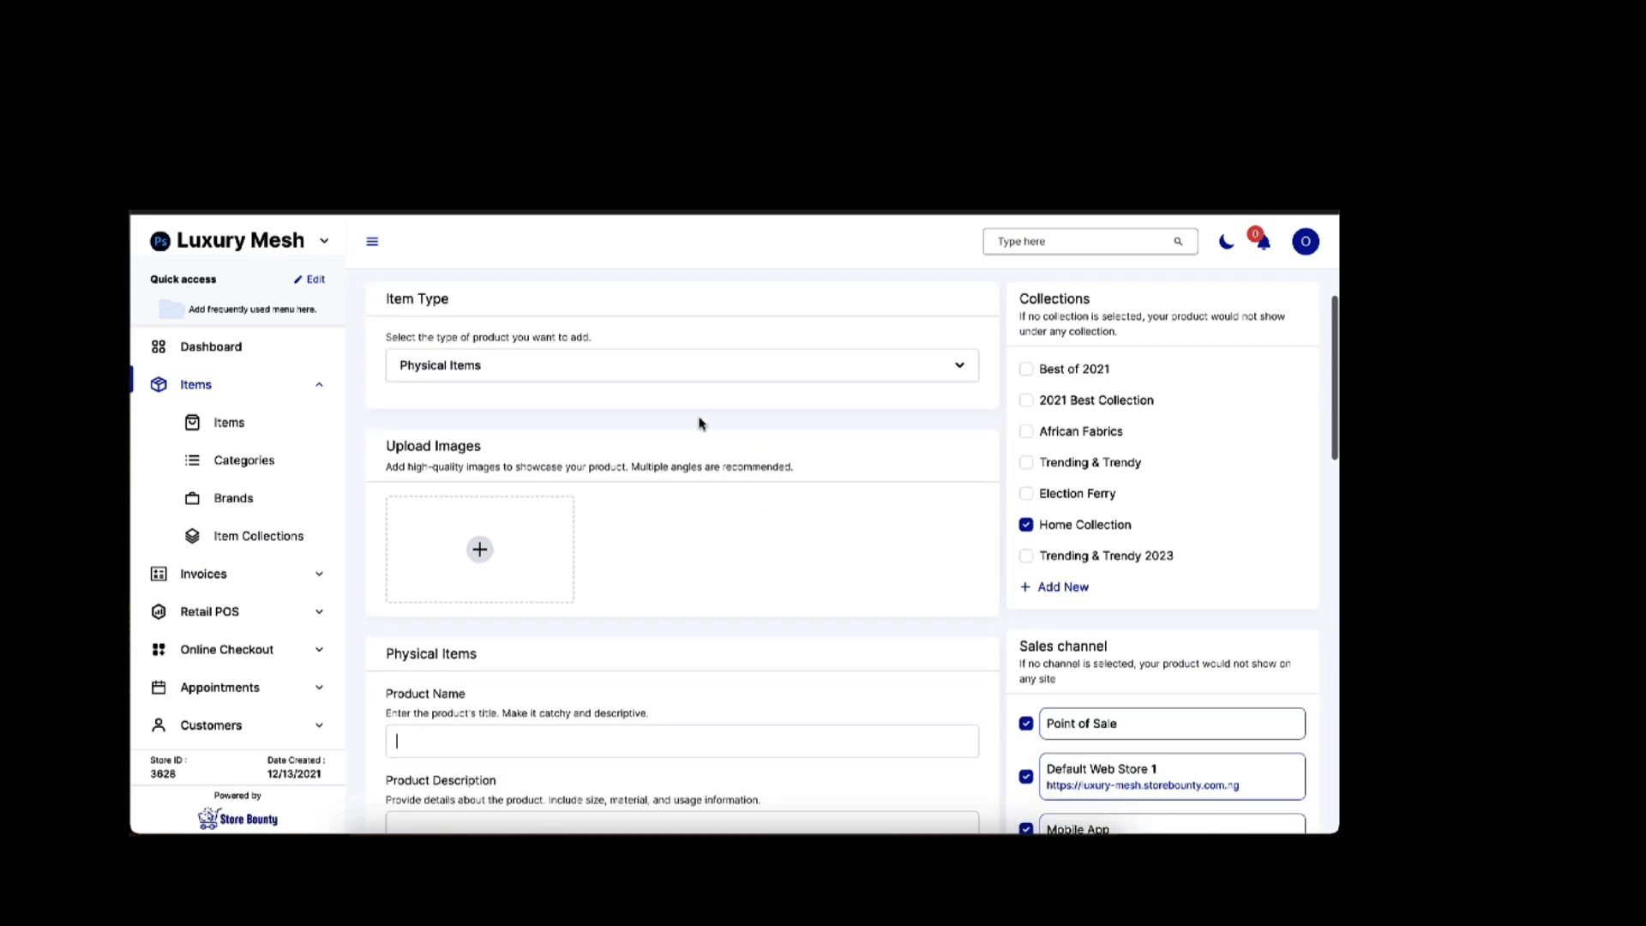
Step: Review the item types available for the new item, keeping Physical Items, and move on to the image and product details
click(644, 367)
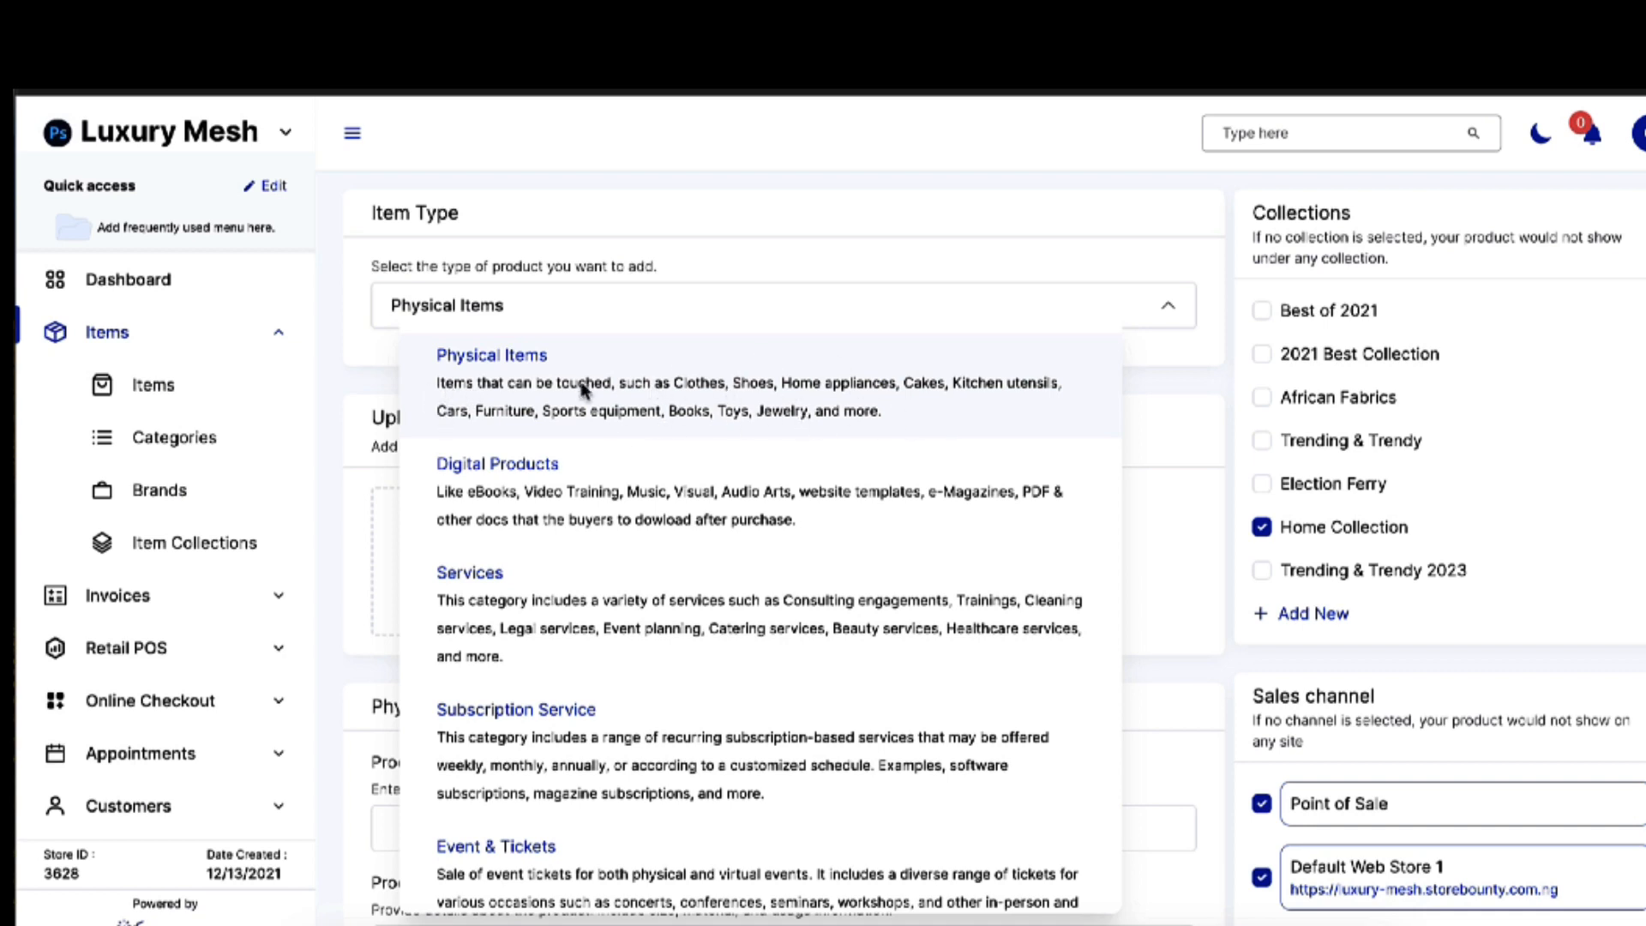
scroll(900, 652, down, 3)
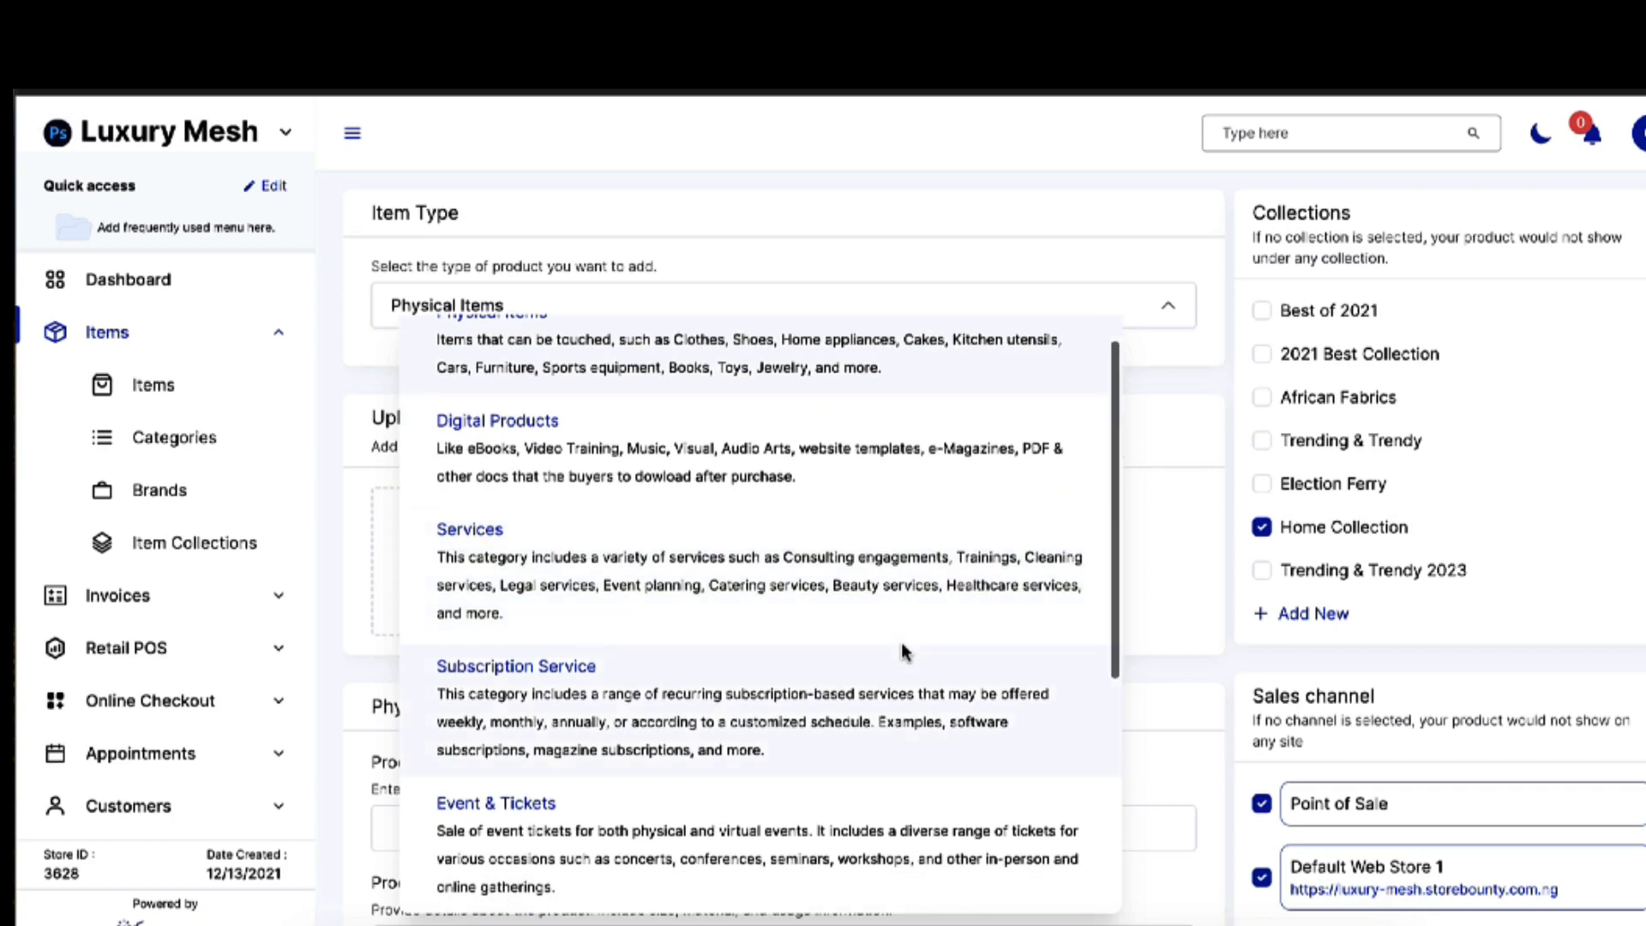
scroll(847, 829, down, 3)
scroll(849, 816, up, 5)
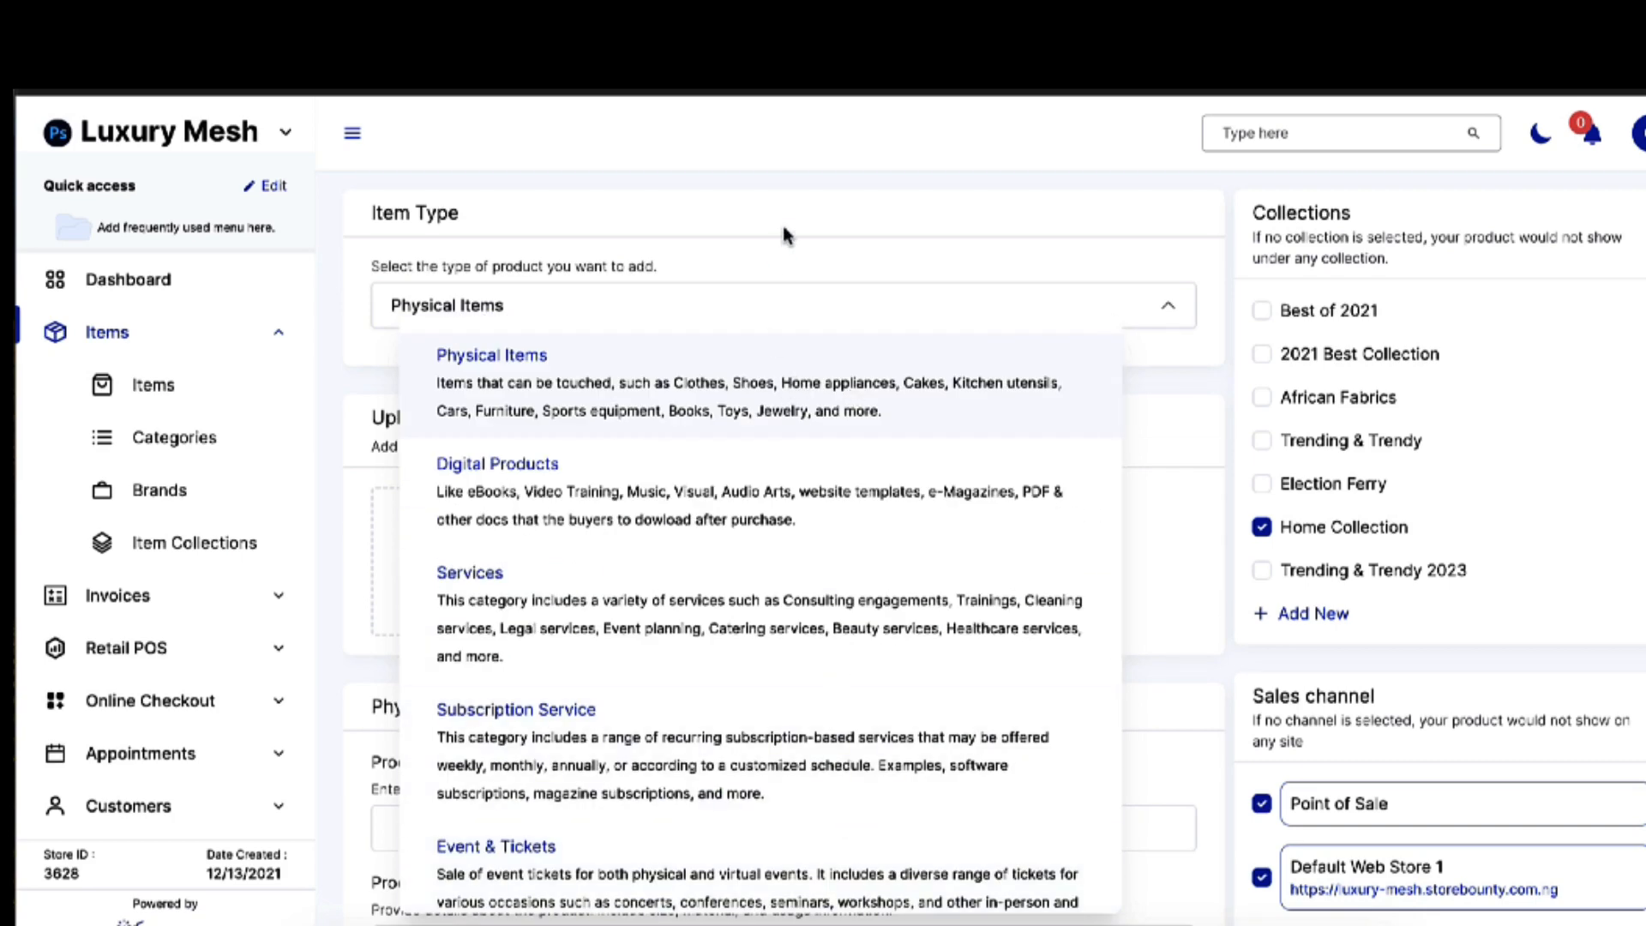
click(795, 189)
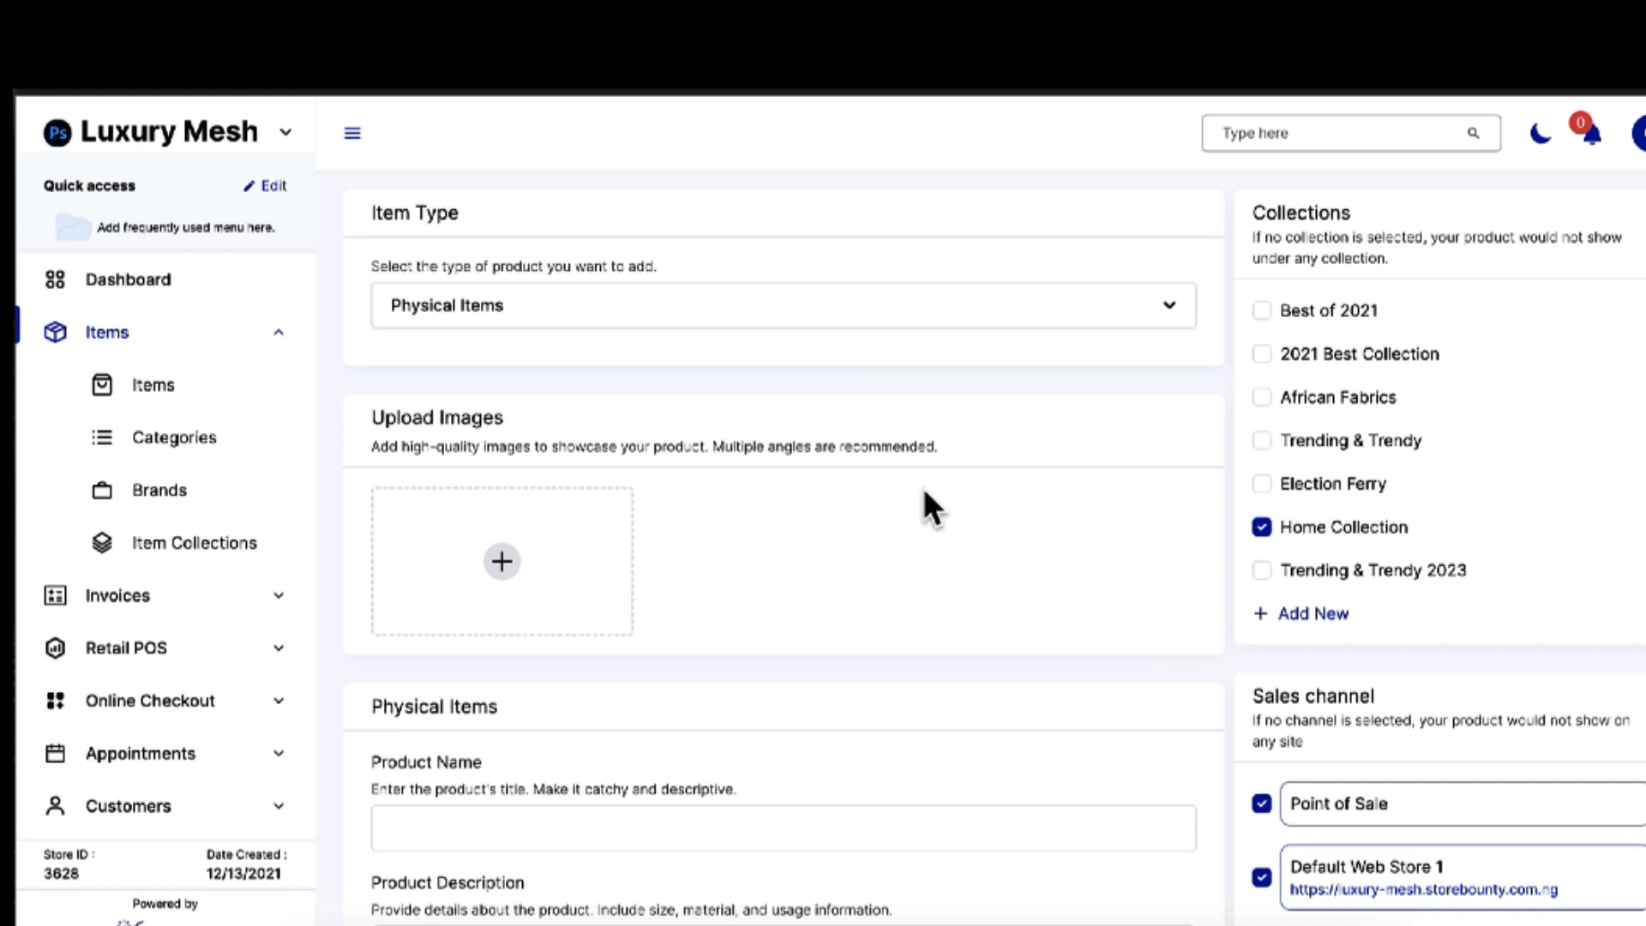
scroll(923, 498, down, 2)
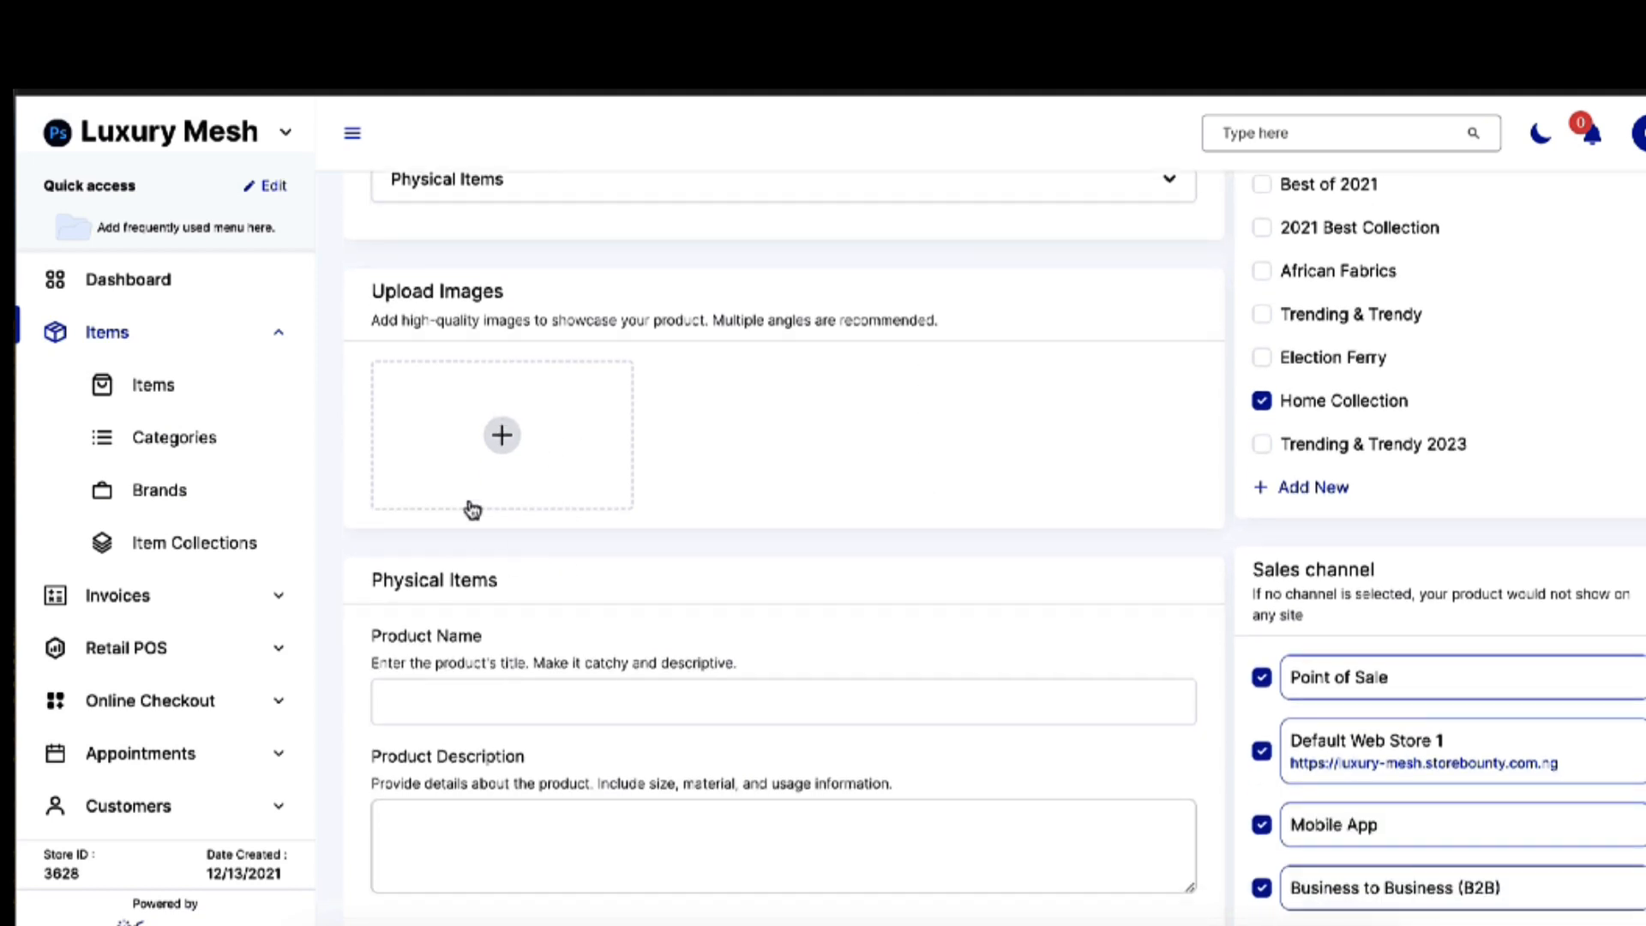
Step: Go through the new item's name, description, specifications, variants and pricing fields without filling them in
scroll(849, 536, down, 4)
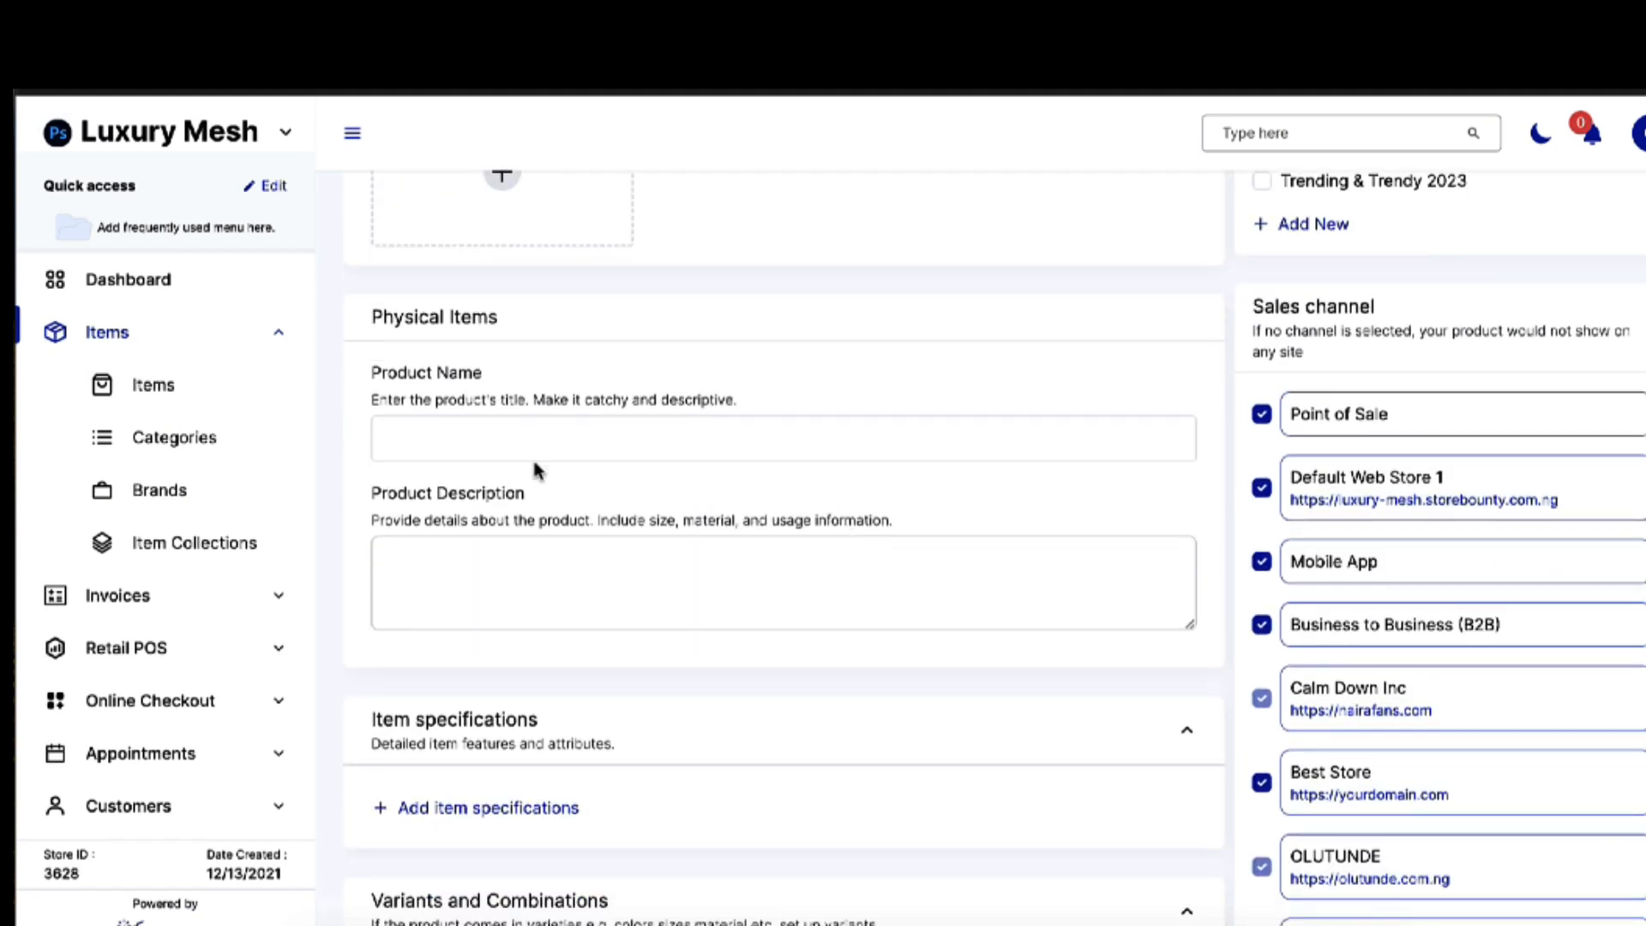
scroll(624, 581, down, 1)
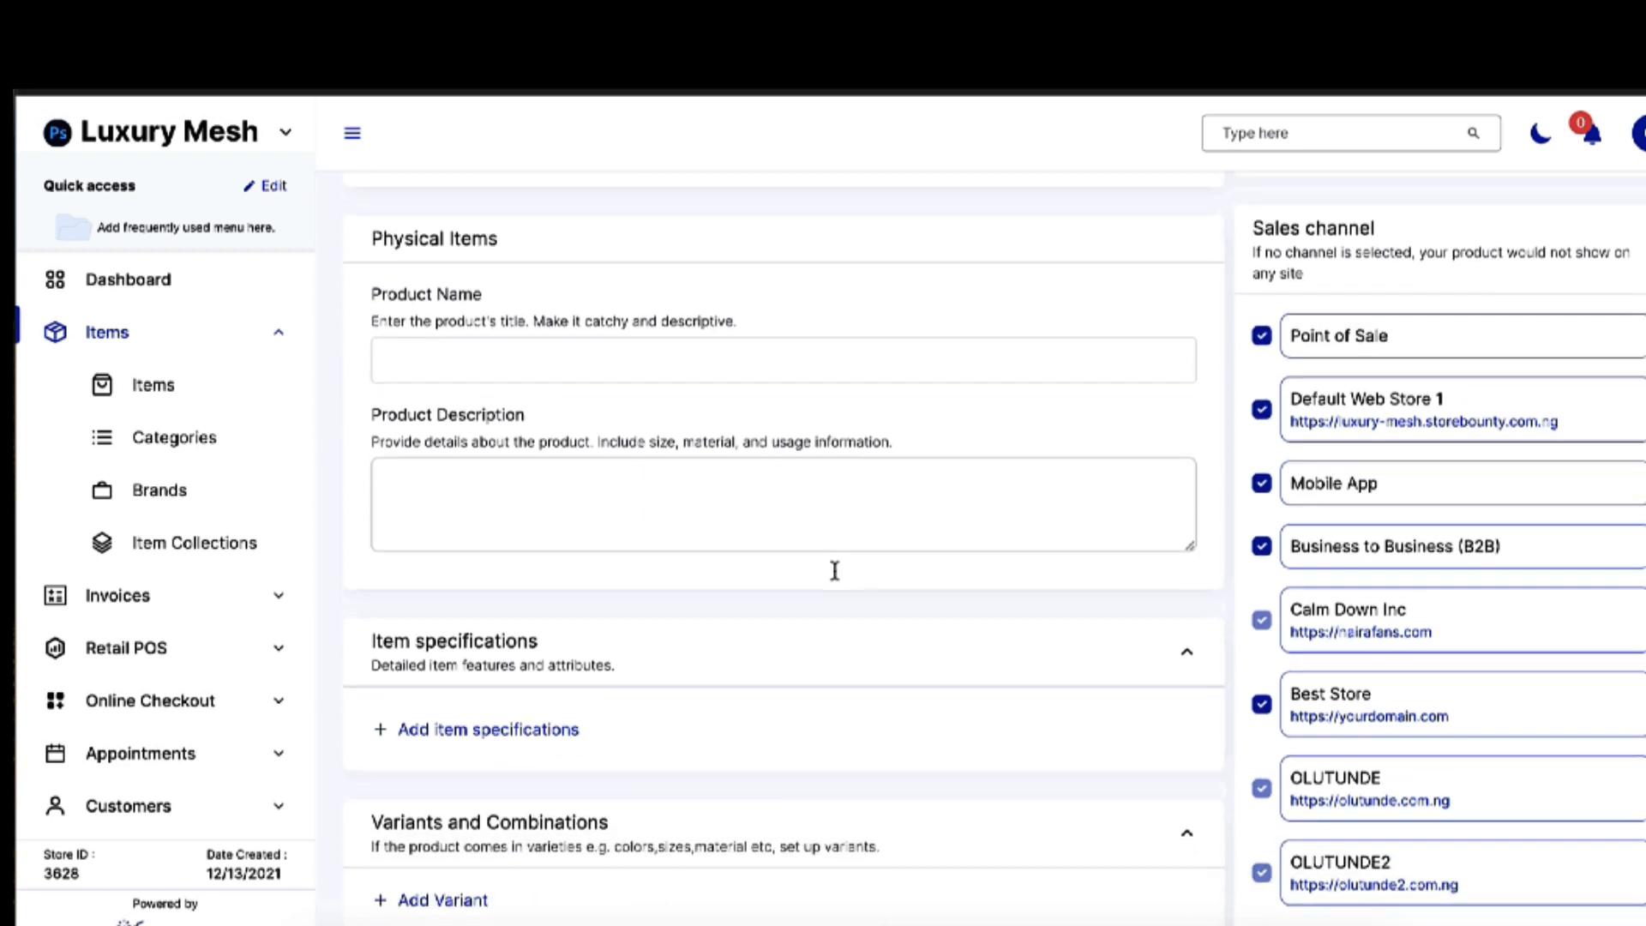
click(654, 514)
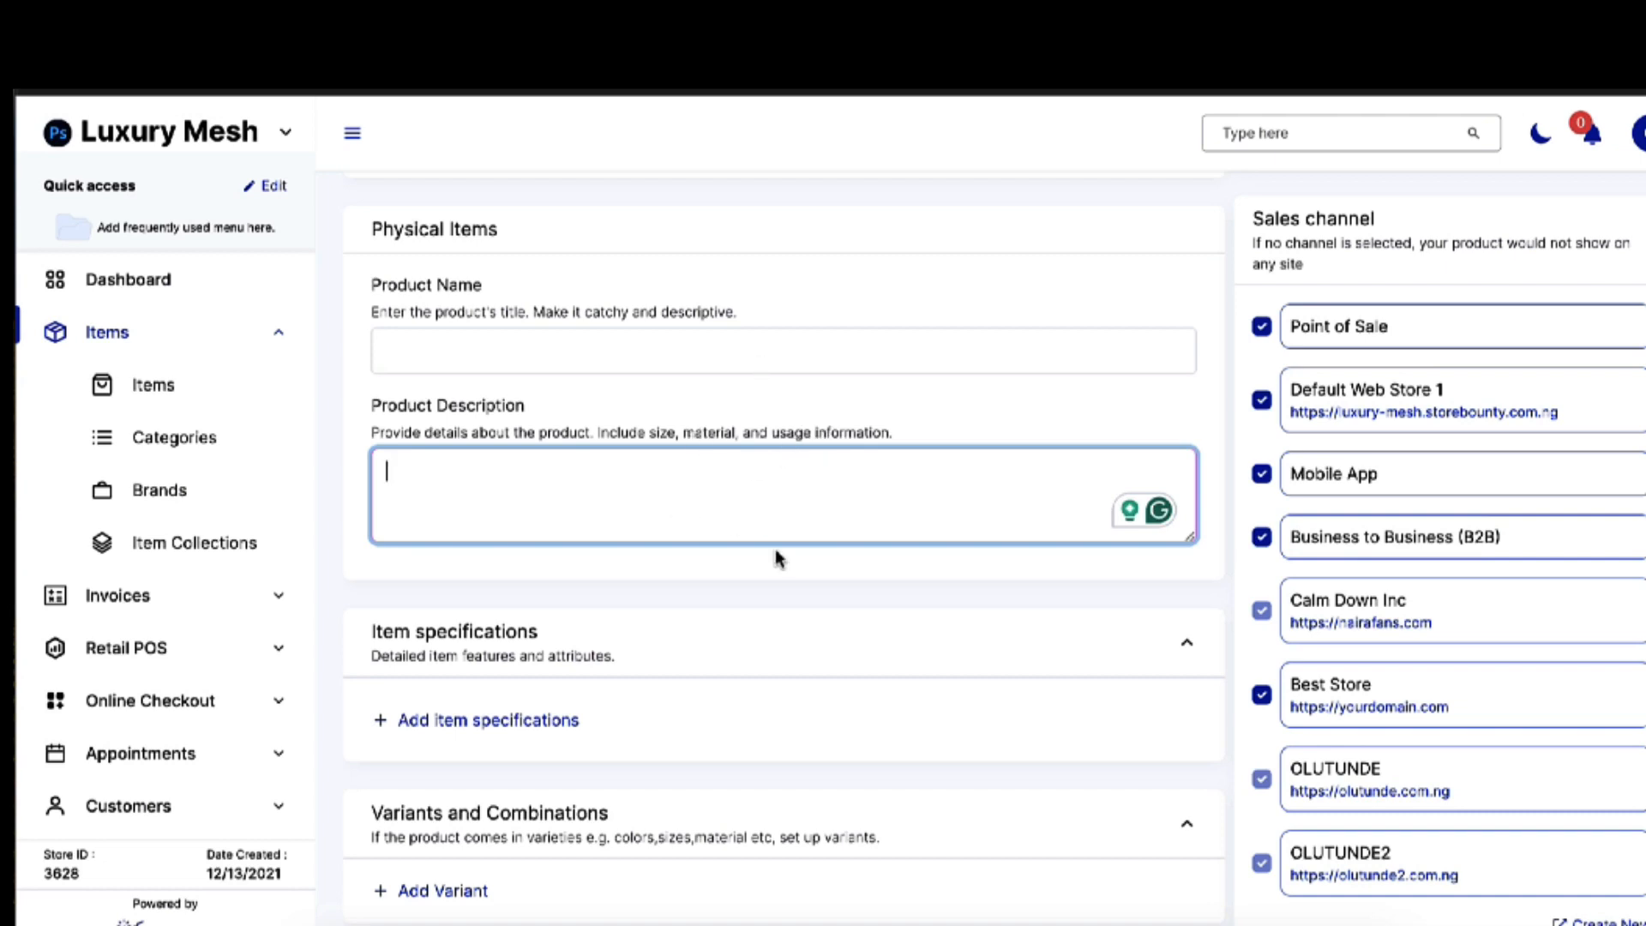
scroll(727, 523, down, 4)
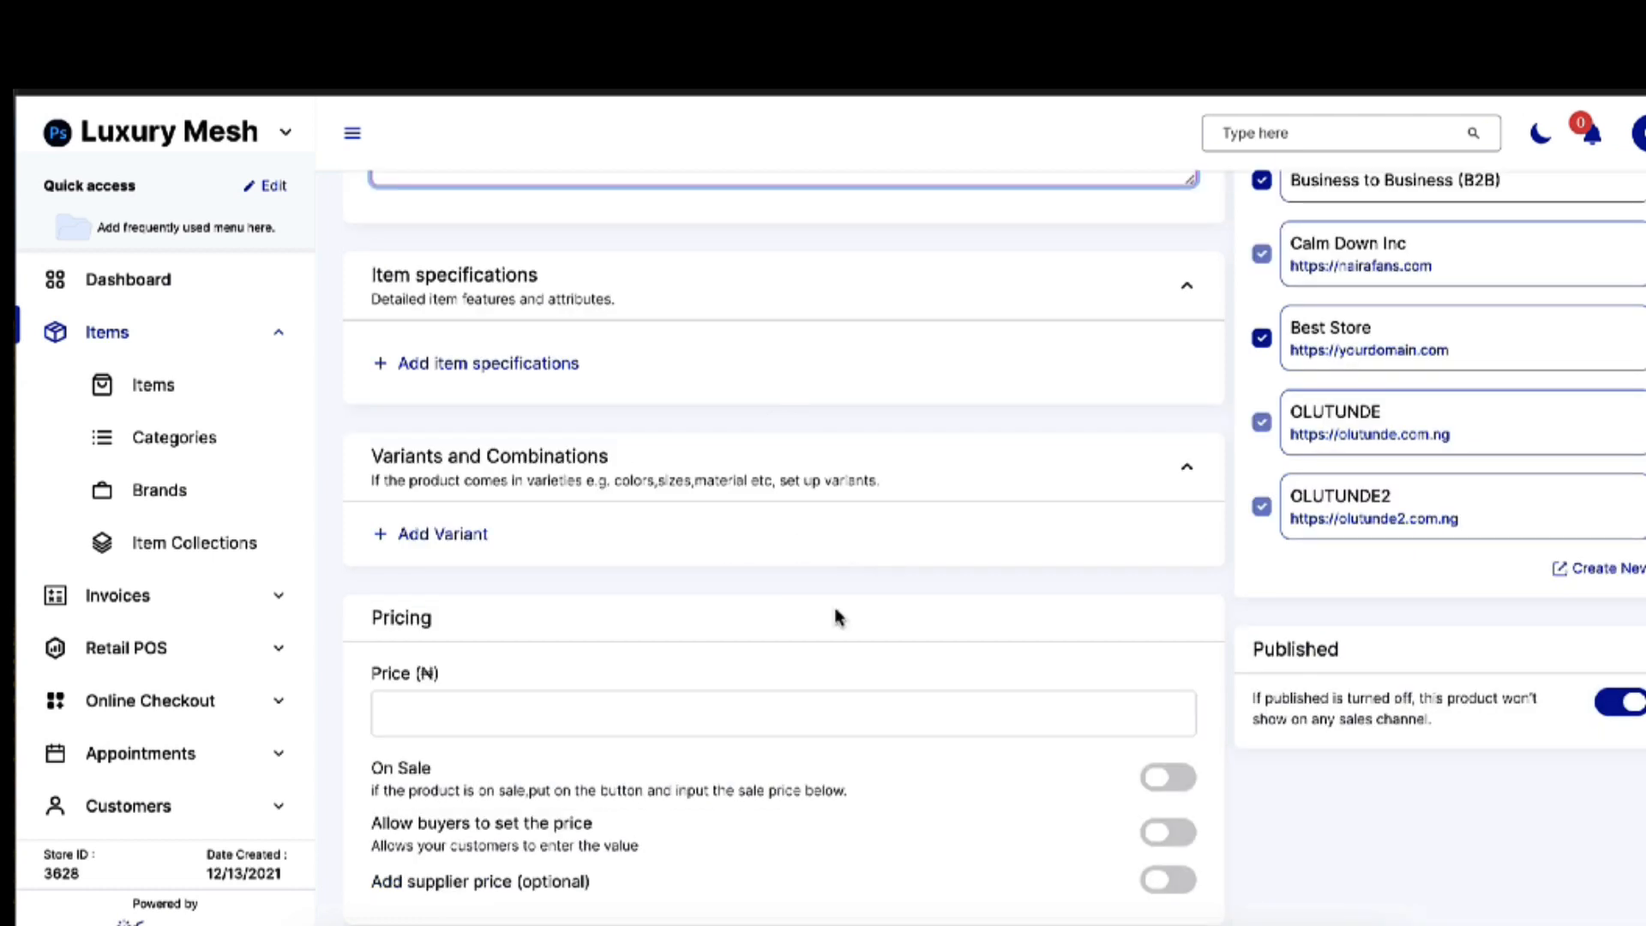
scroll(838, 617, down, 3)
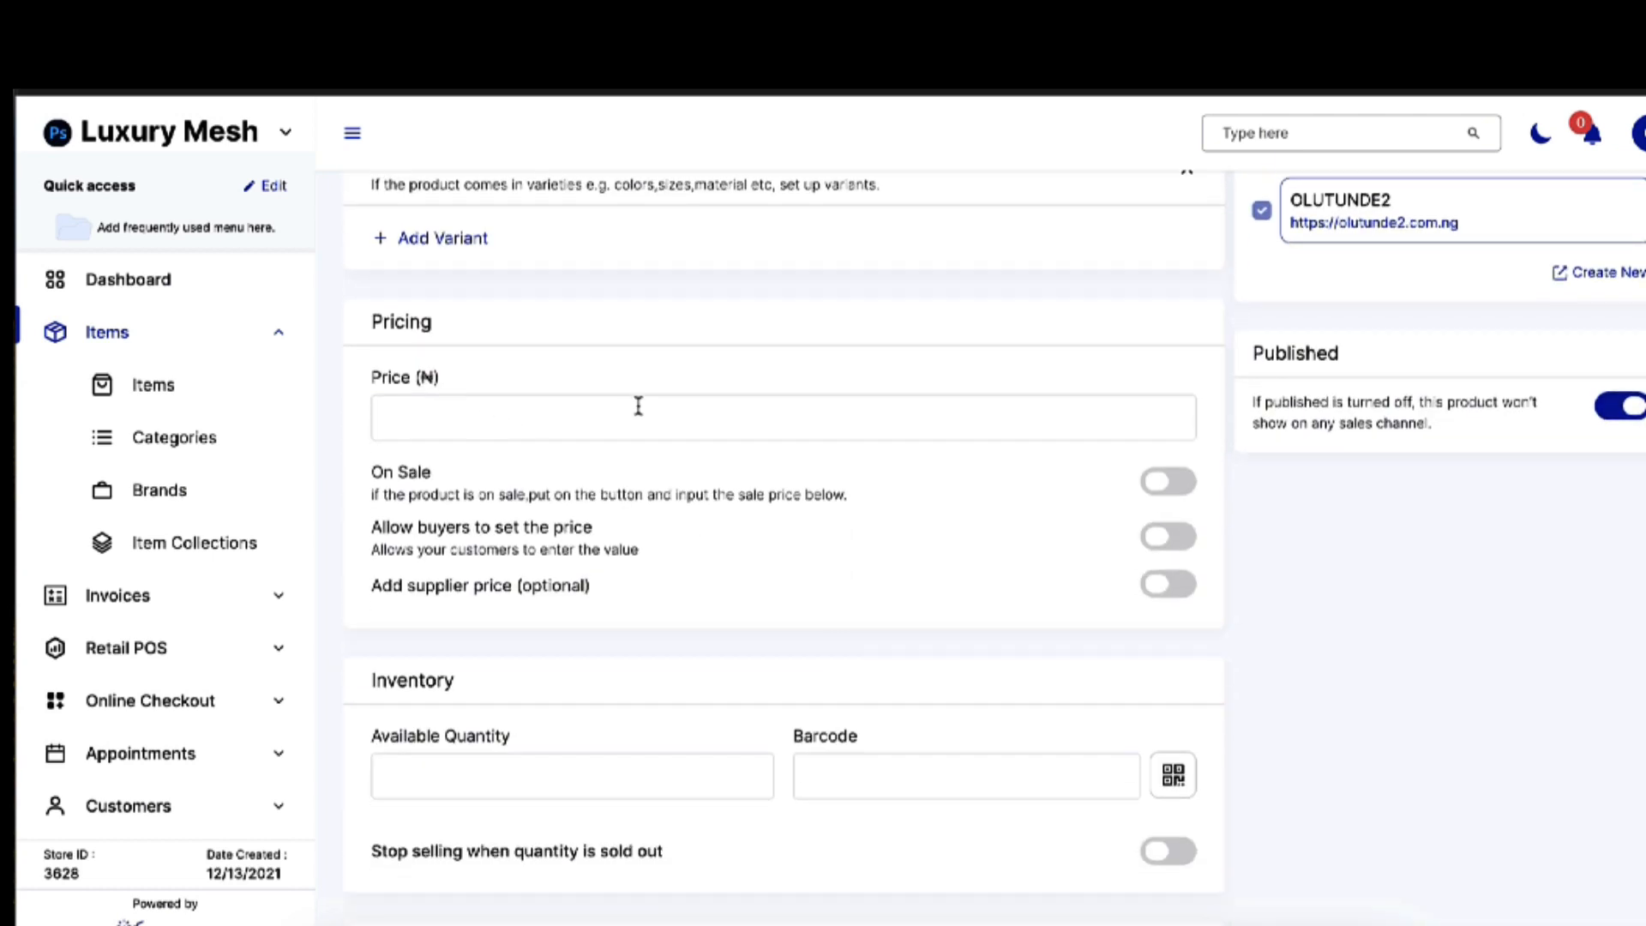
scroll(1014, 453, down, 1)
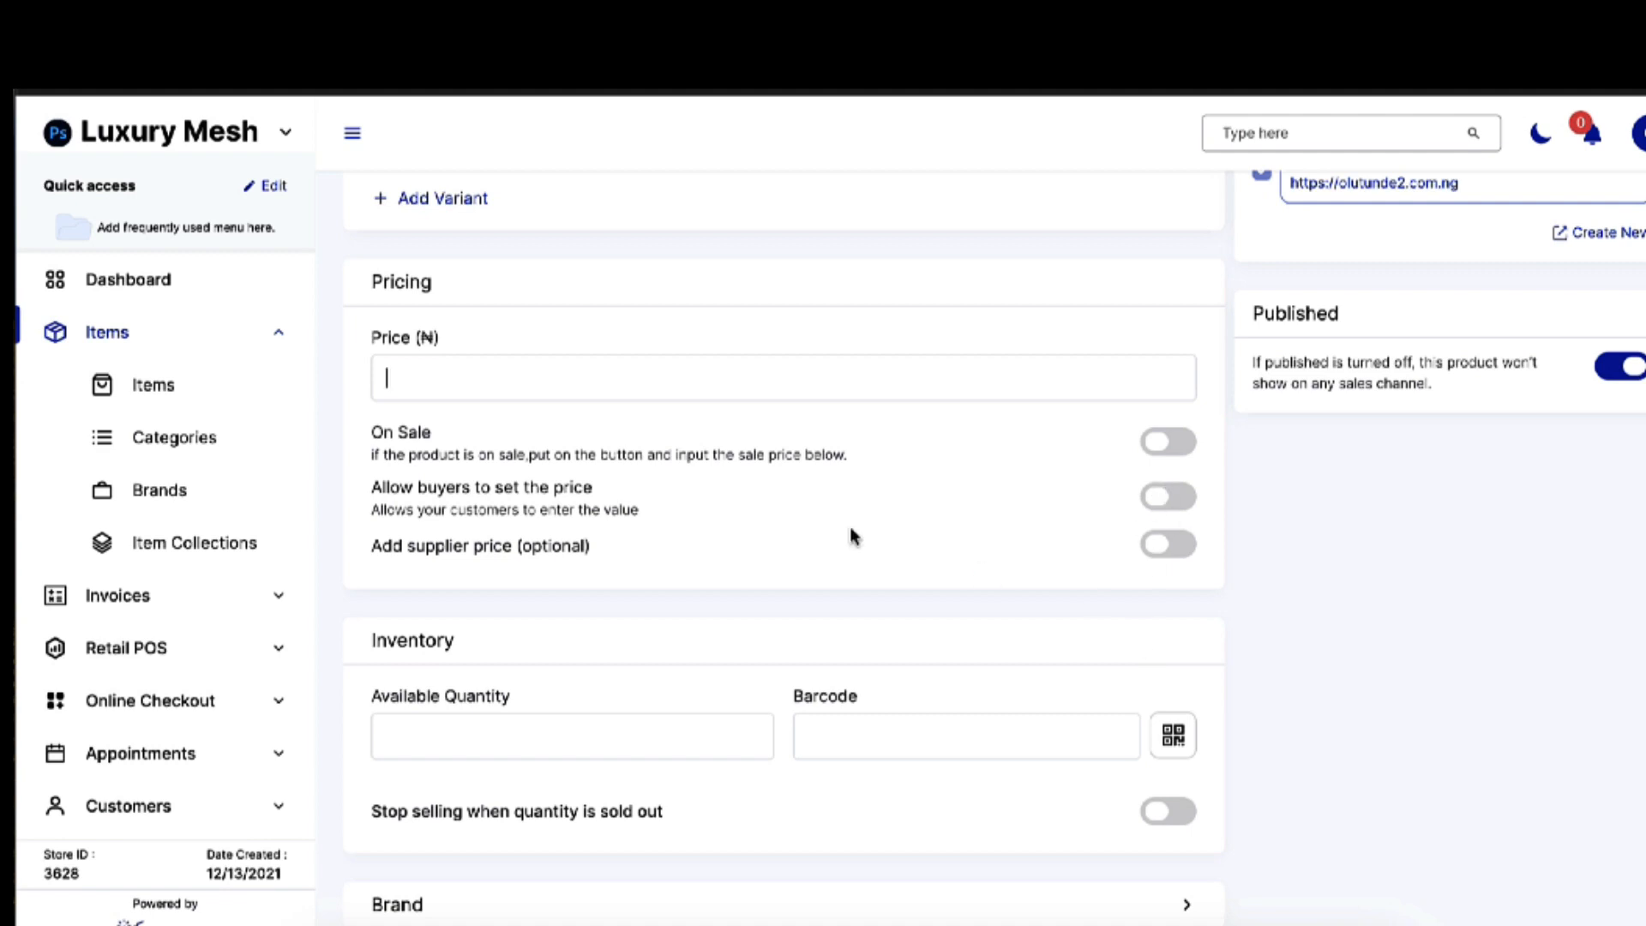
scroll(727, 523, down, 5)
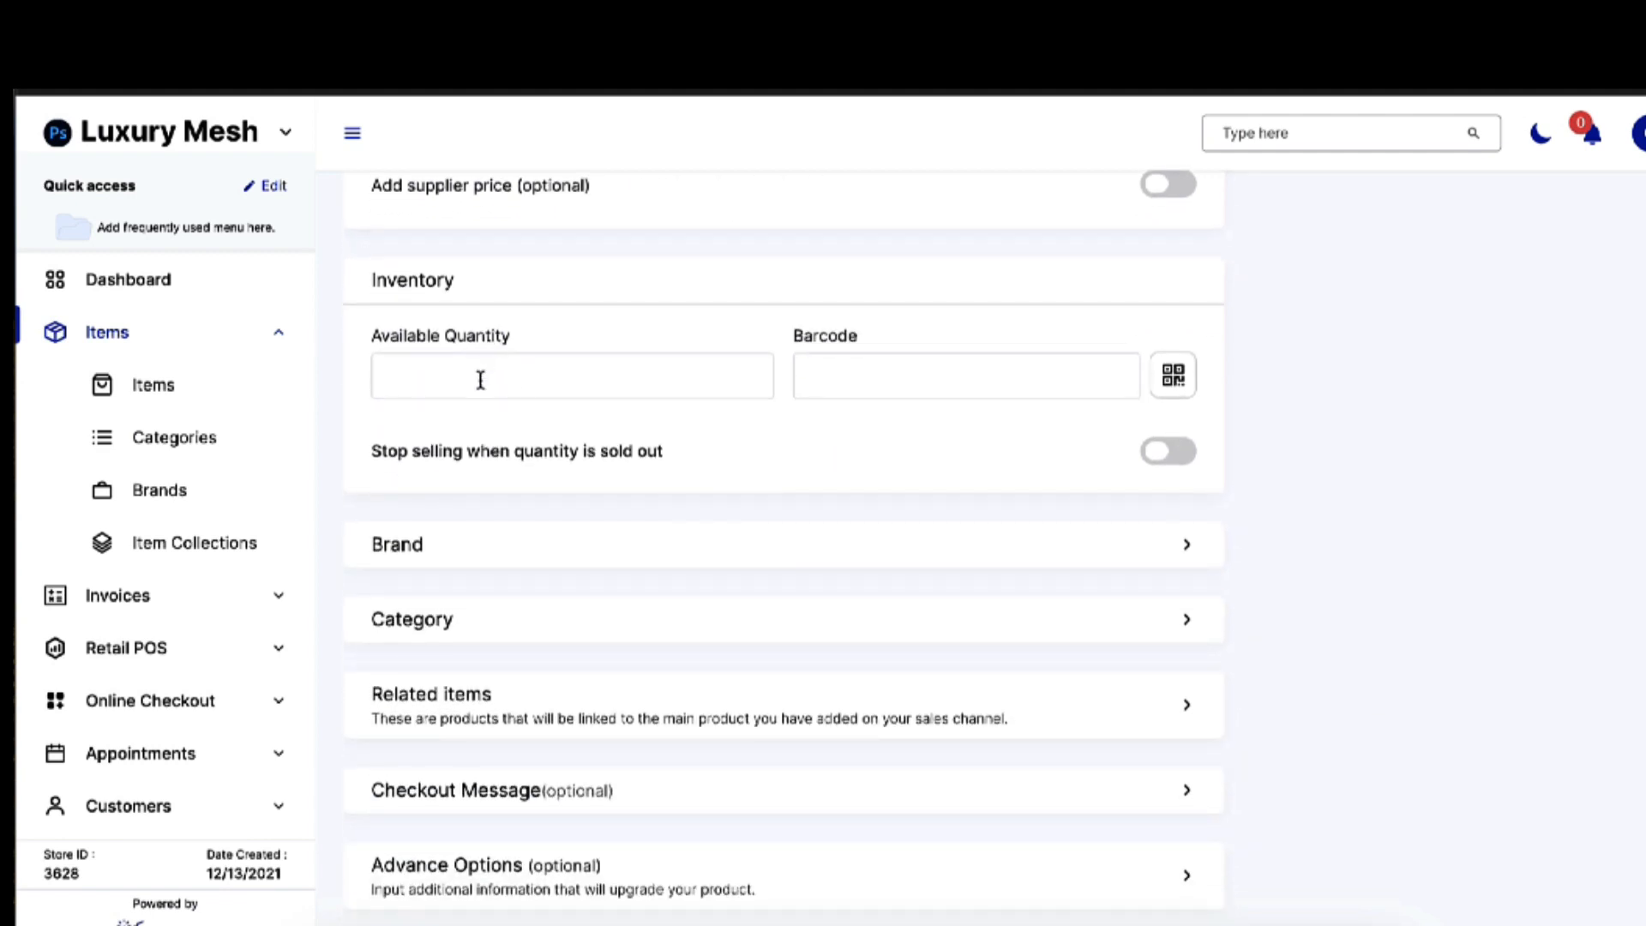
Step: Try the inventory option to stop selling when quantity is sold out, and switch it back off
click(503, 388)
click(1180, 461)
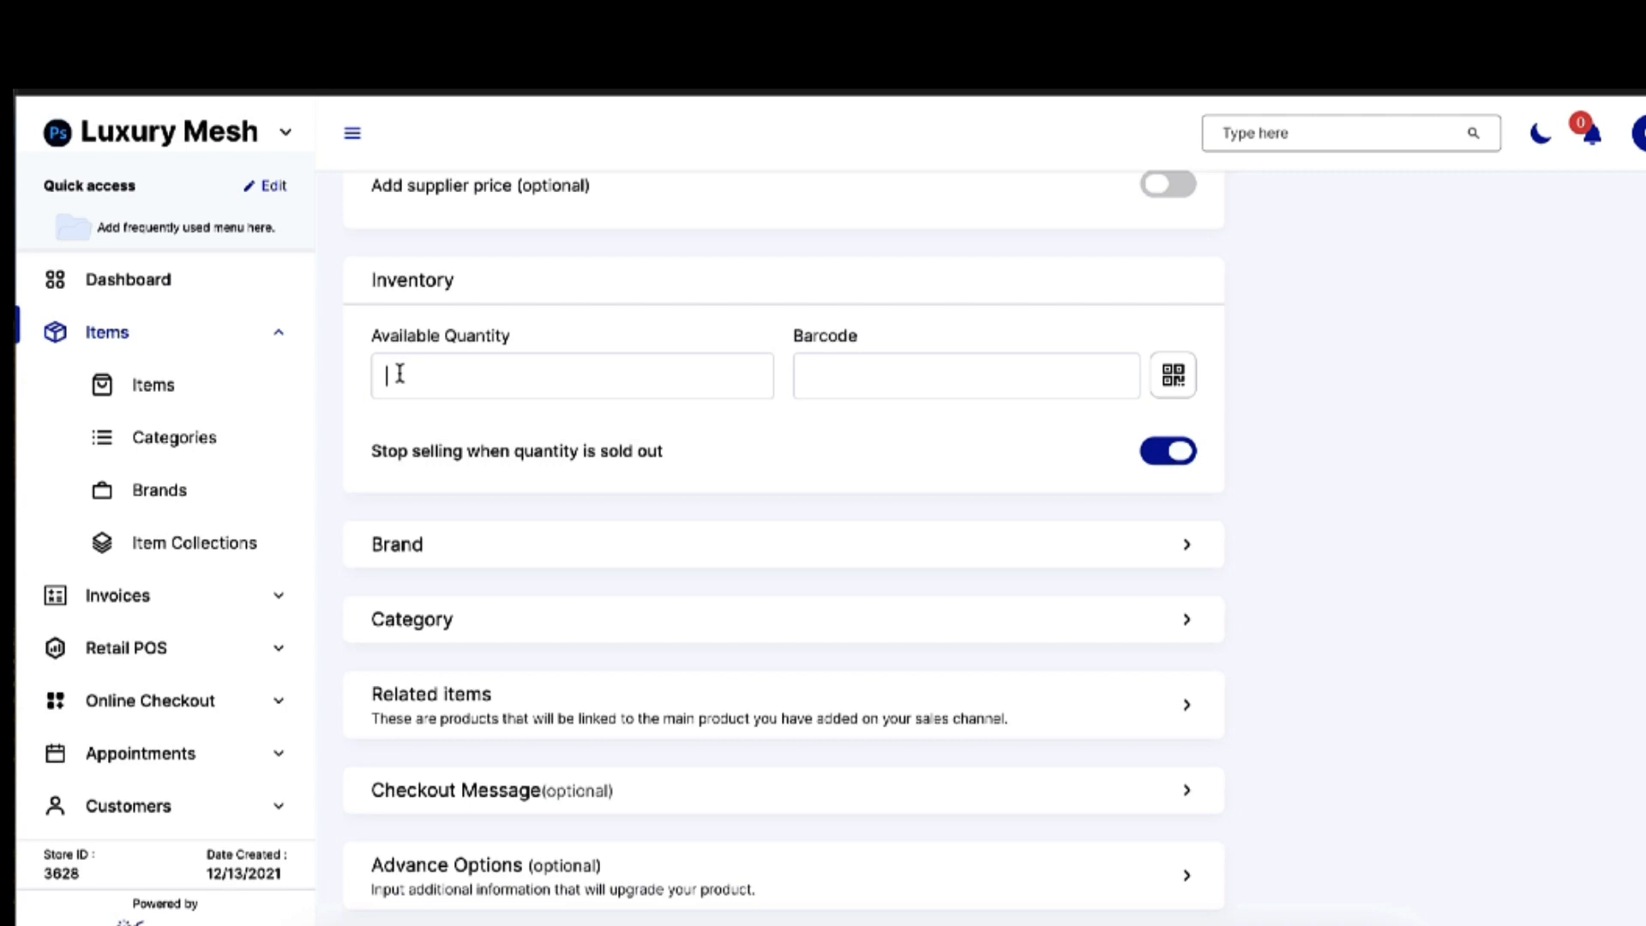
click(1168, 453)
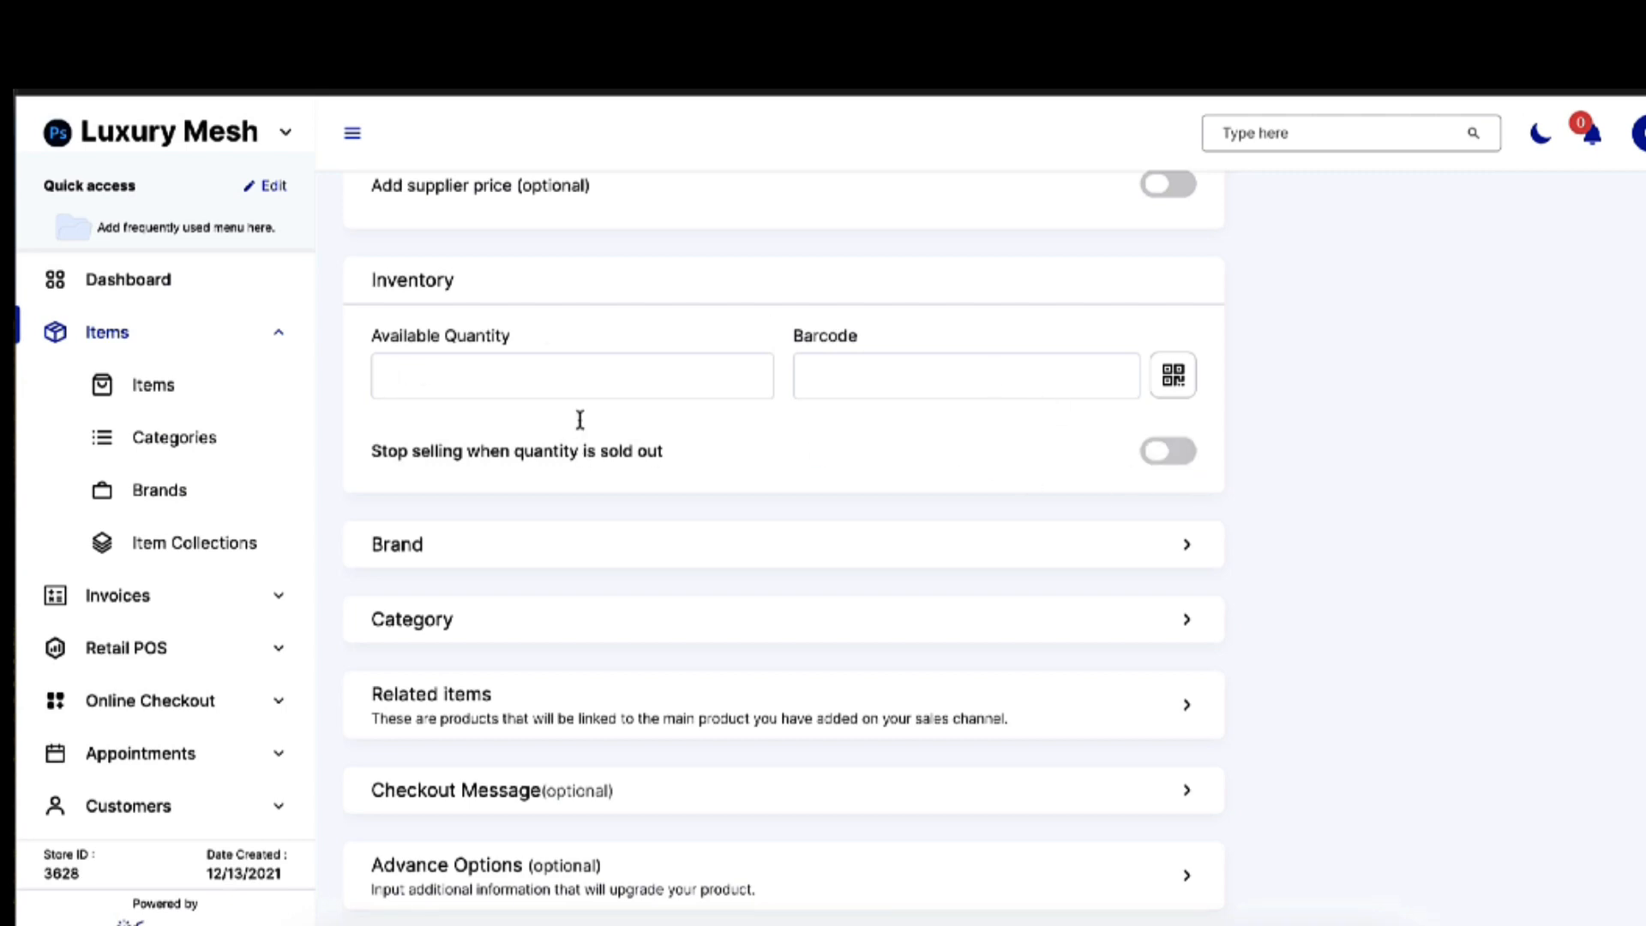
Step: Check the Brand, Category and Related items sections of the item form, collapsing each one again
scroll(676, 547, down, 1)
scroll(675, 548, down, 3)
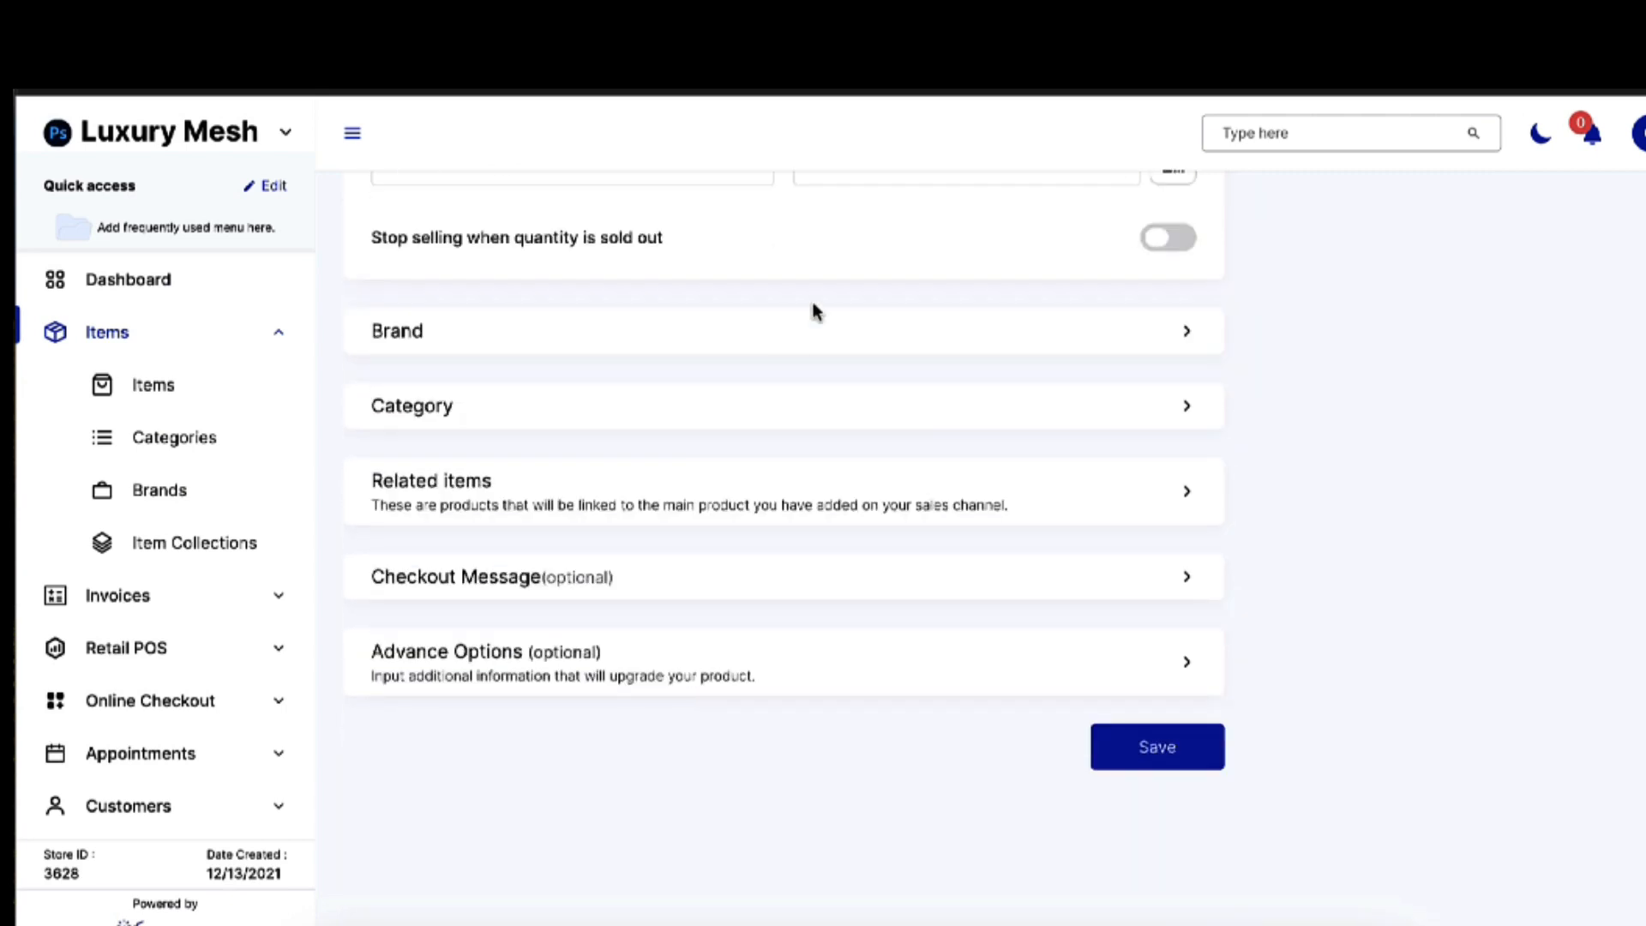
click(669, 407)
click(555, 344)
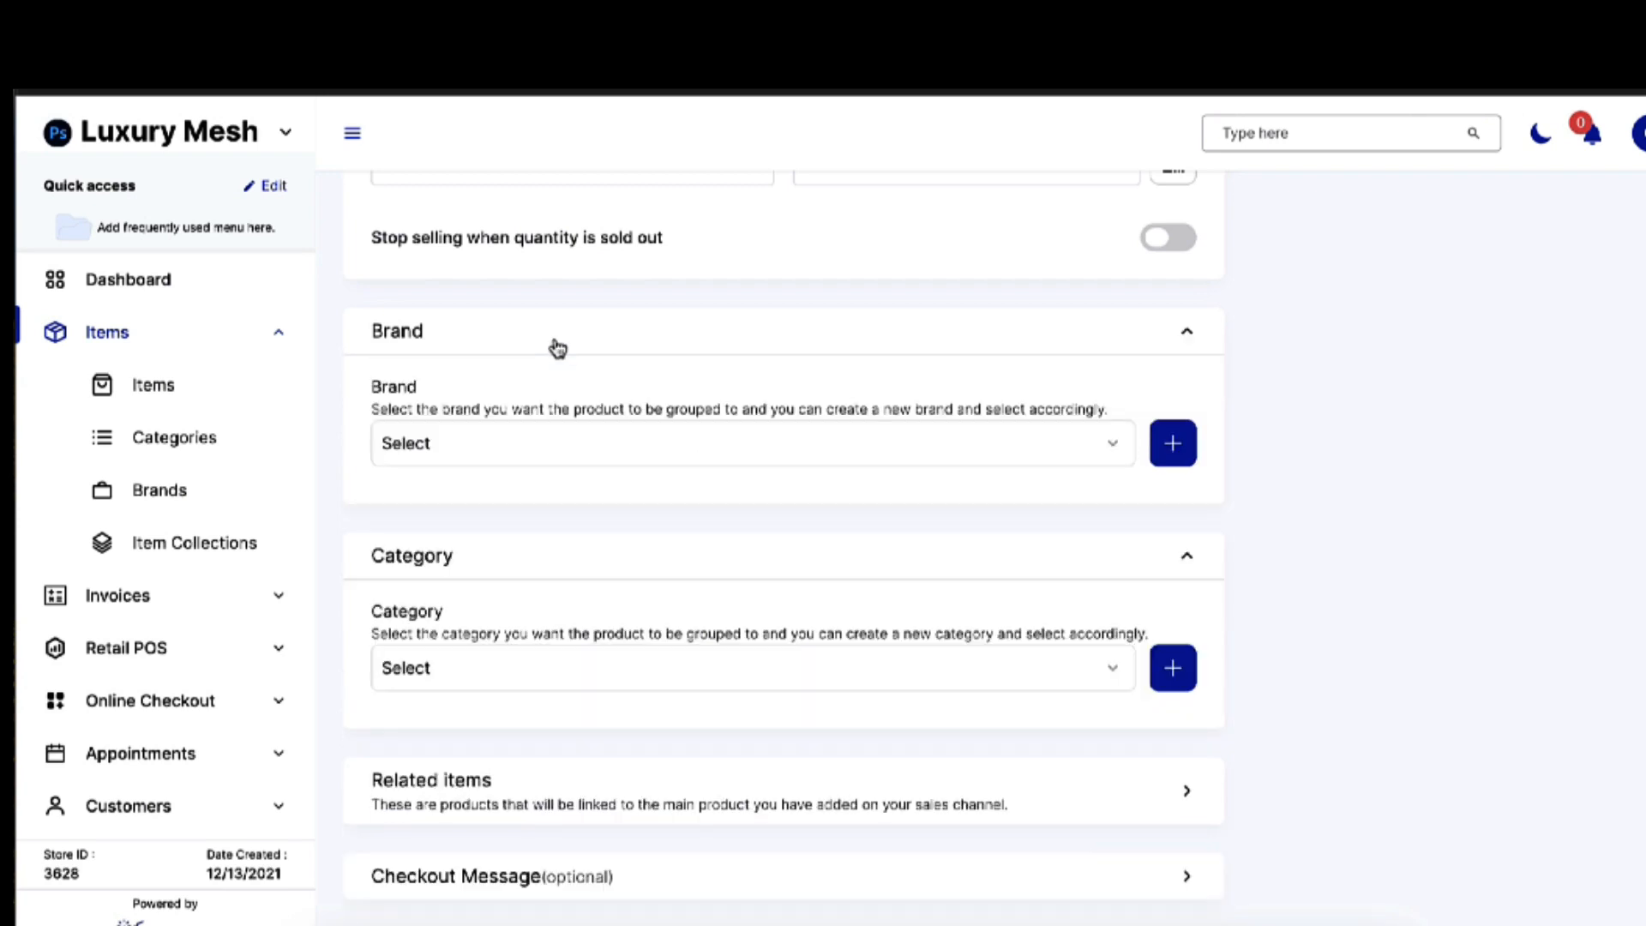
click(555, 345)
click(581, 403)
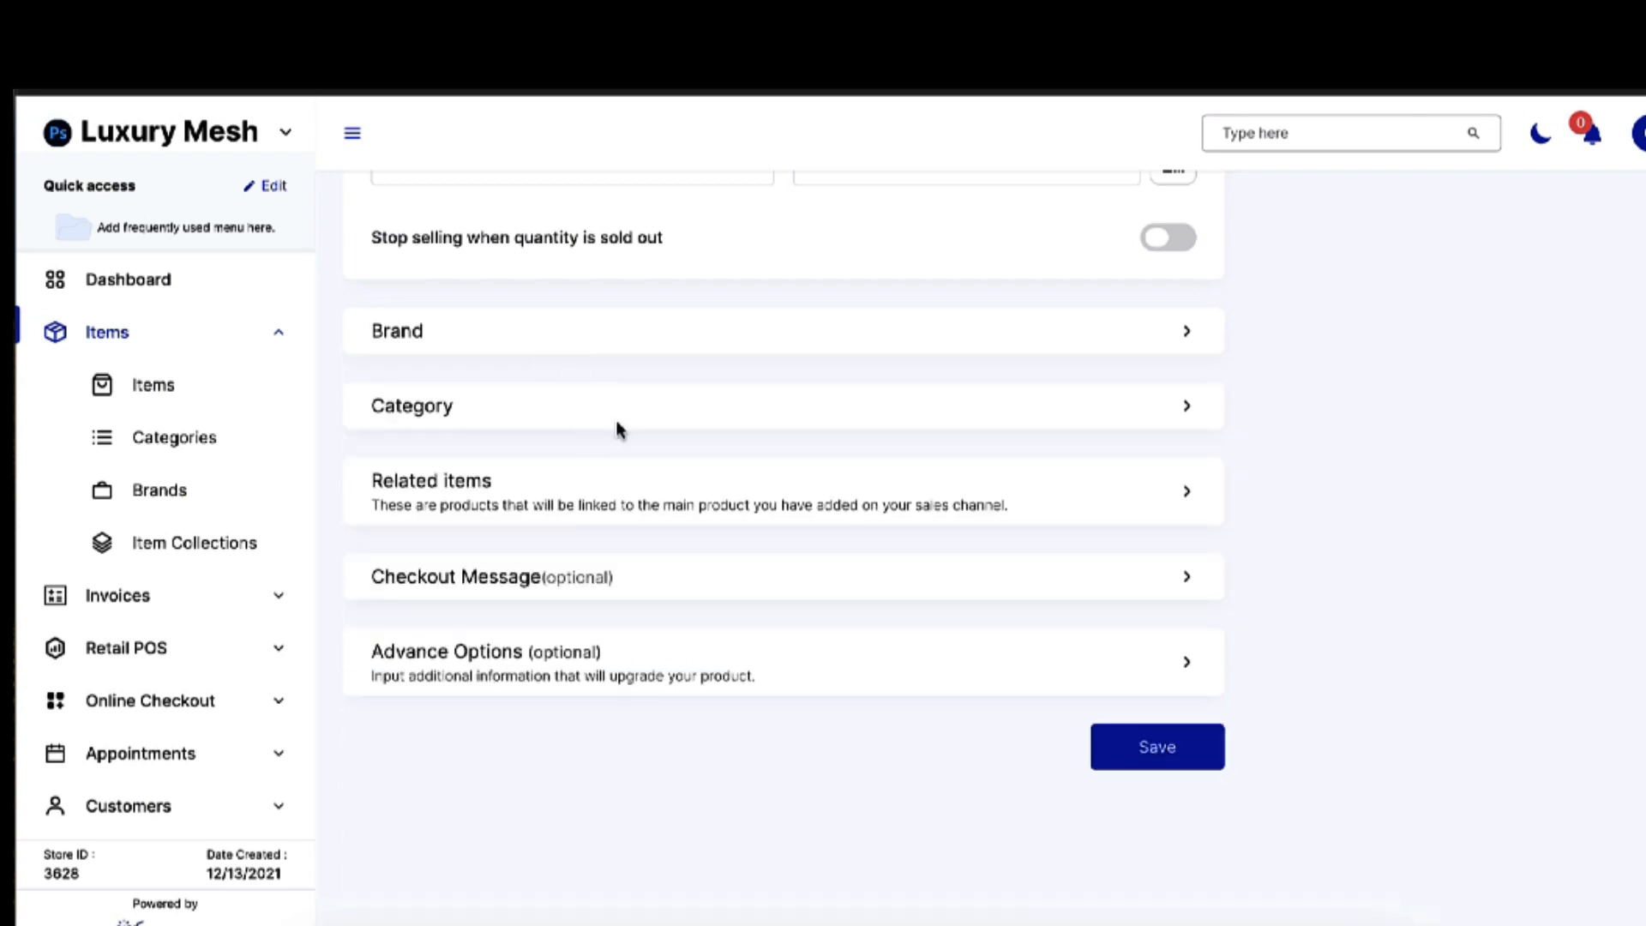
click(638, 497)
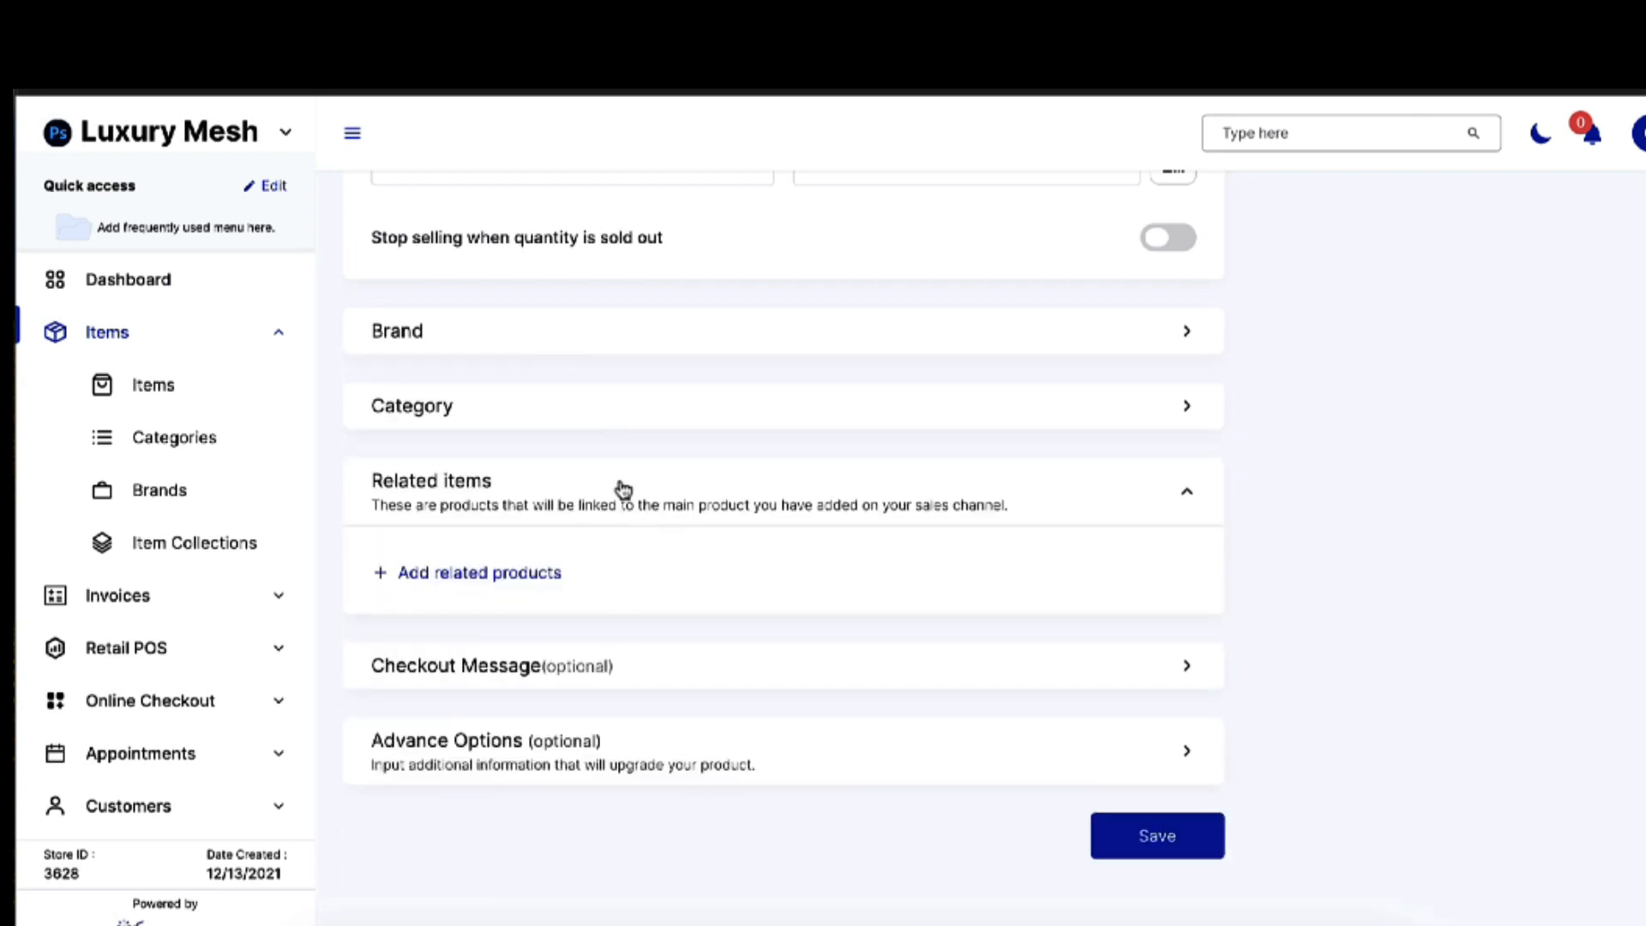
click(629, 499)
Step: Expand the item's Advance Options and review the delivery, shipping, receiving, demo and SEO fields
click(662, 665)
scroll(658, 652, down, 3)
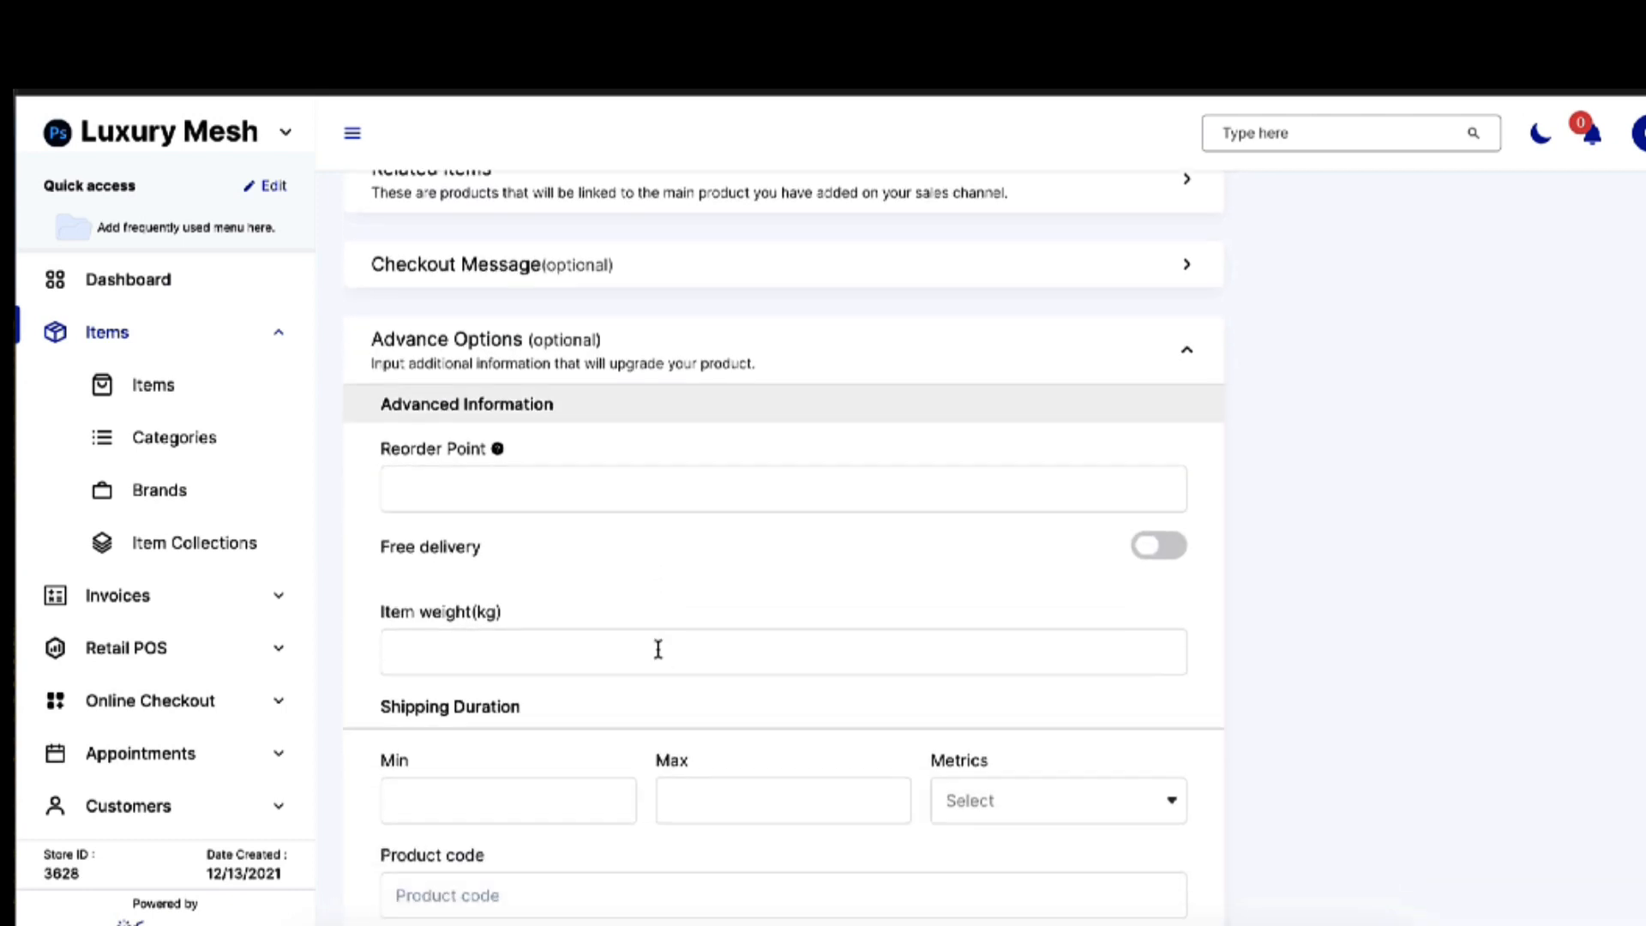
scroll(636, 708, down, 8)
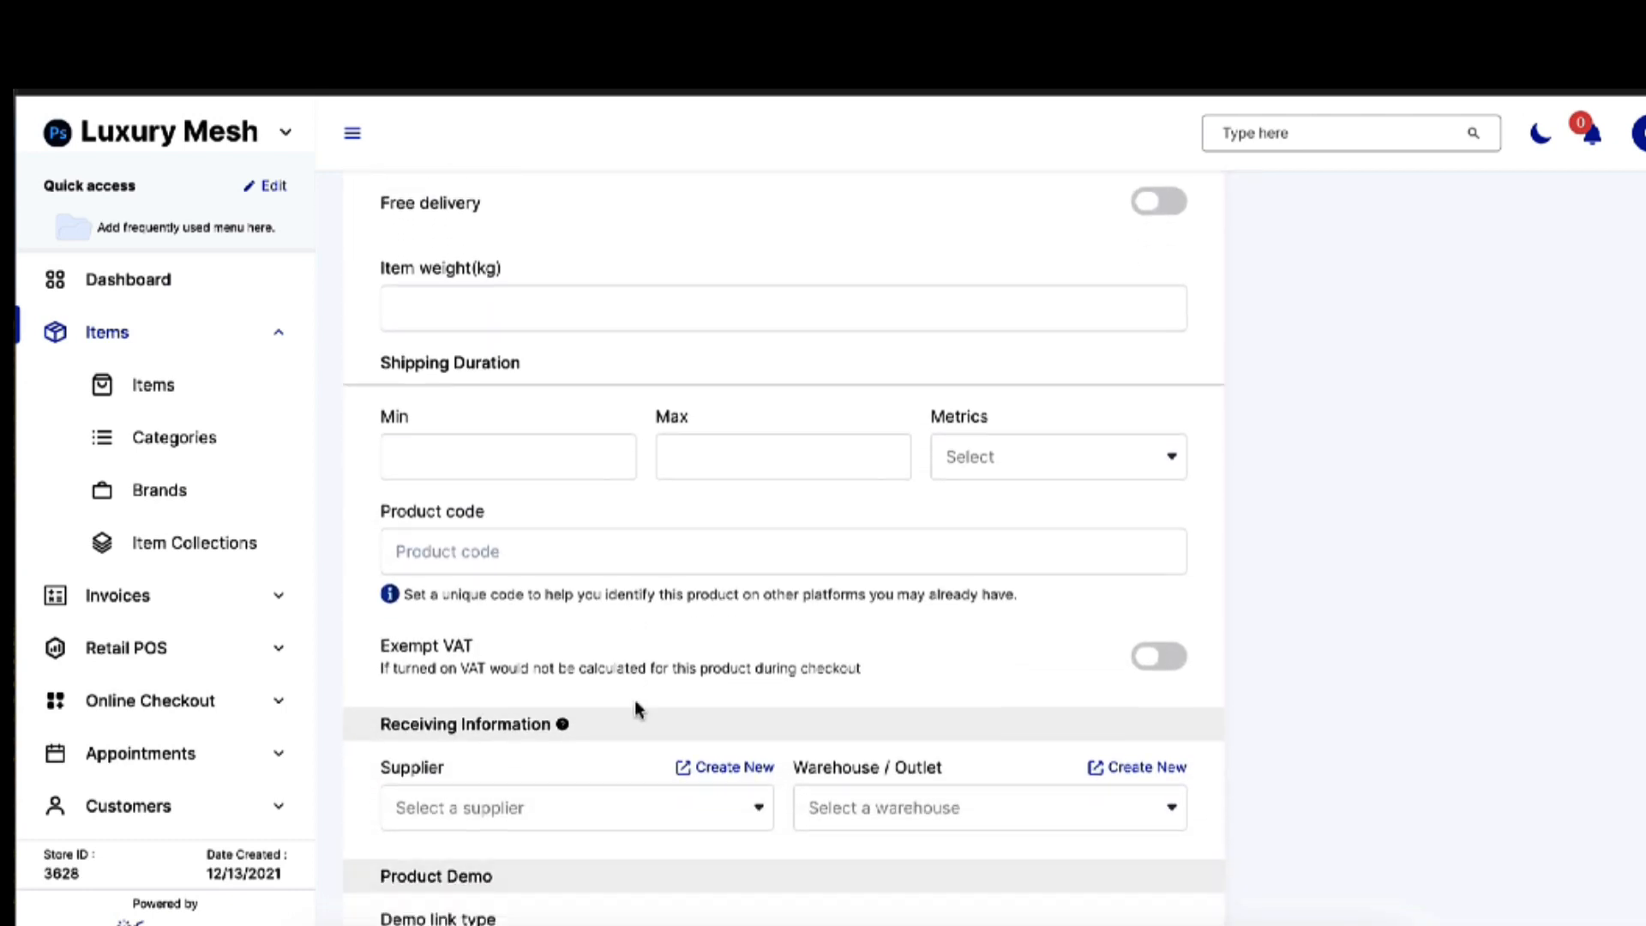
scroll(635, 699, down, 3)
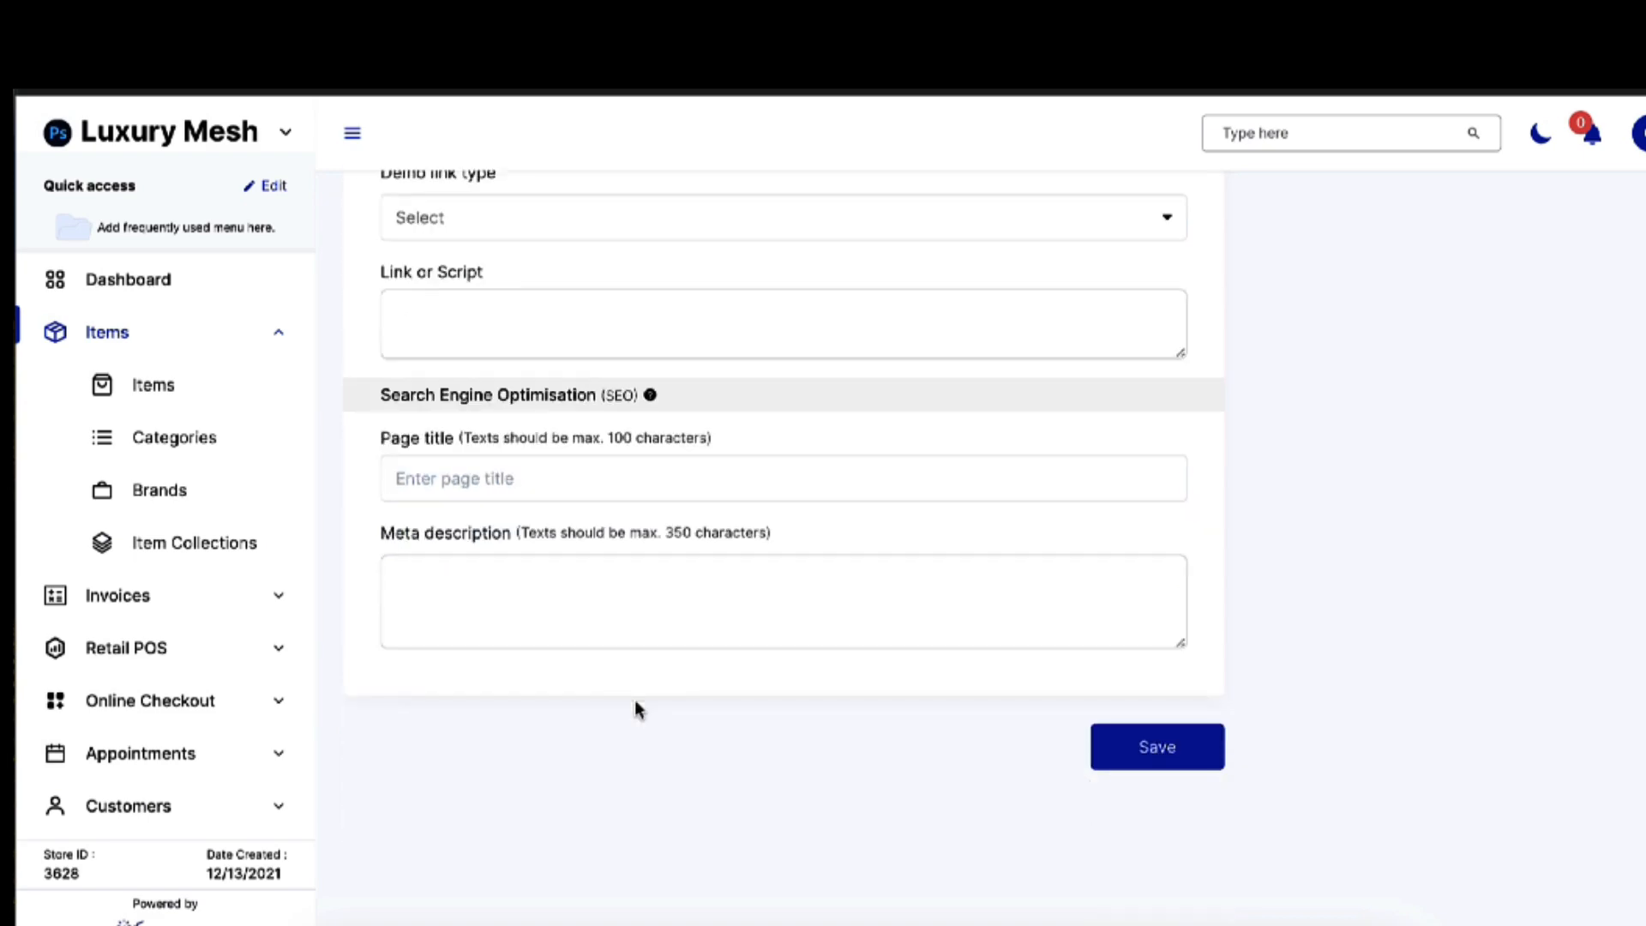
scroll(634, 700, up, 15)
scroll(644, 640, up, 10)
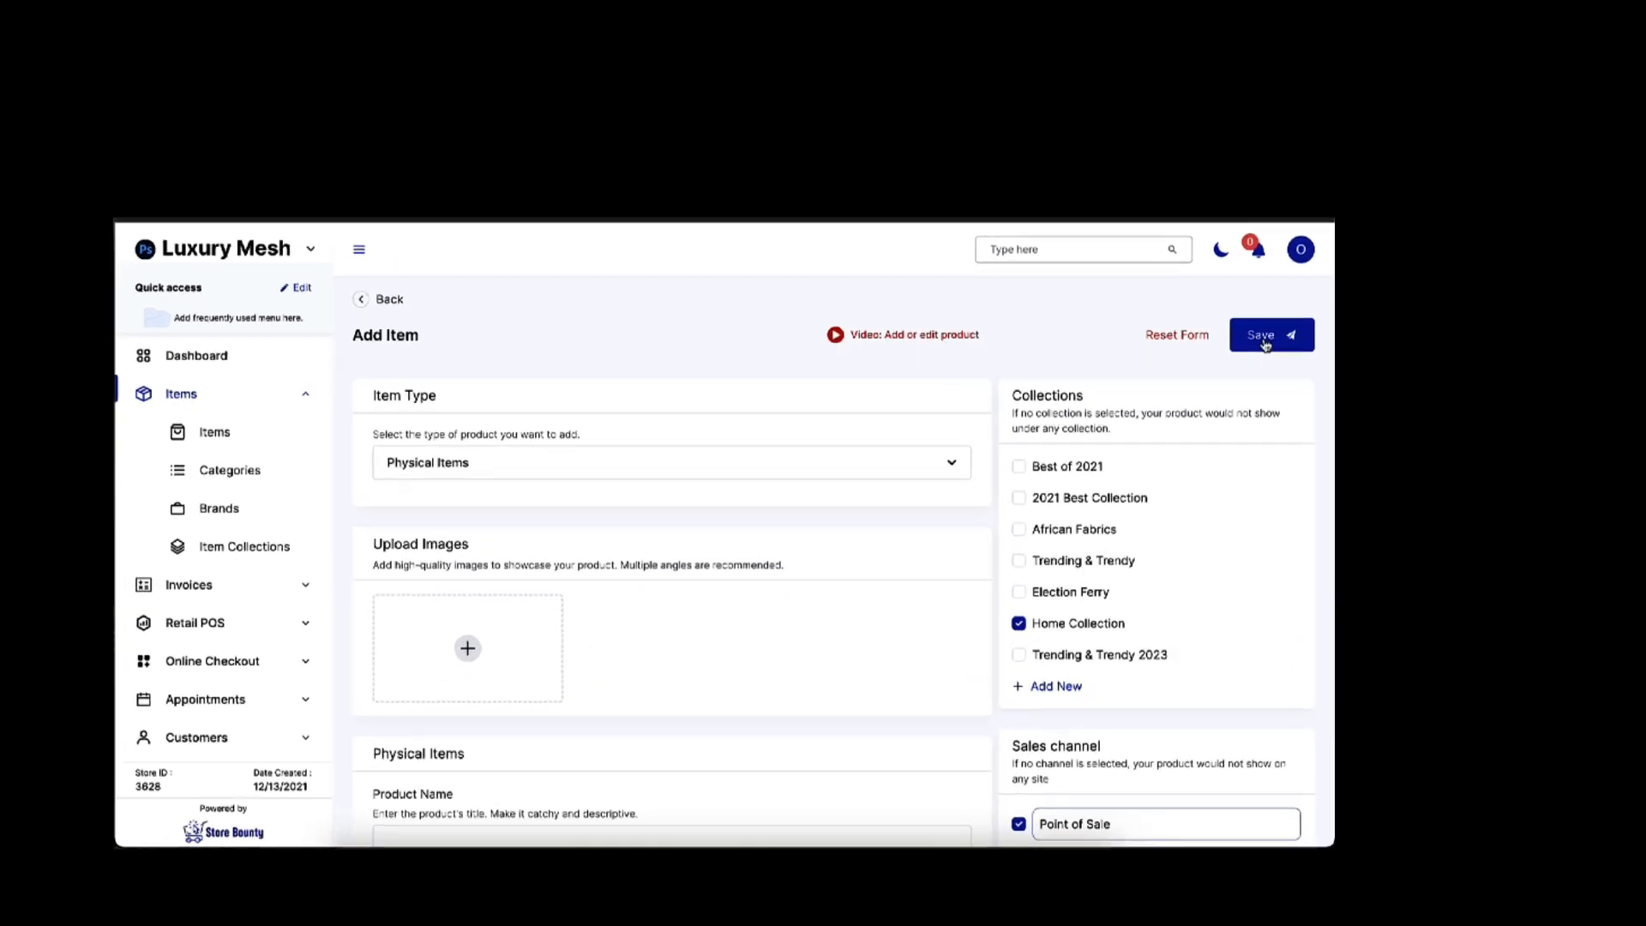
Step: Review the item's collections and sales channels, and recheck the rest of the form down to the save option
scroll(1059, 399, down, 4)
scroll(1051, 526, up, 2)
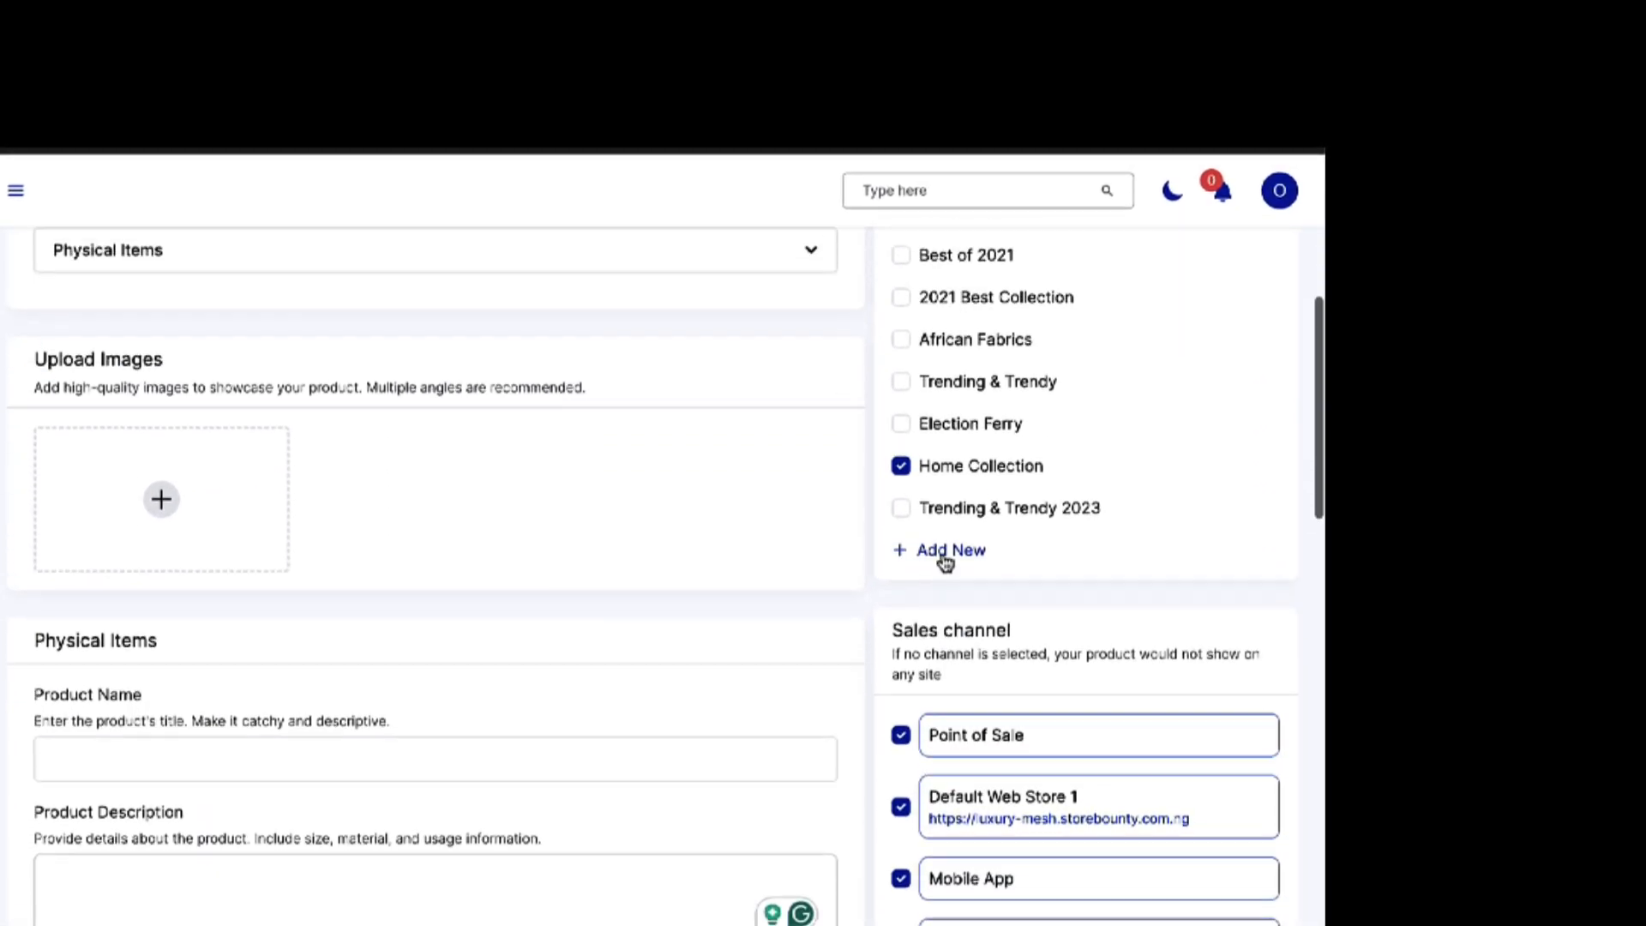
scroll(945, 562, up, 2)
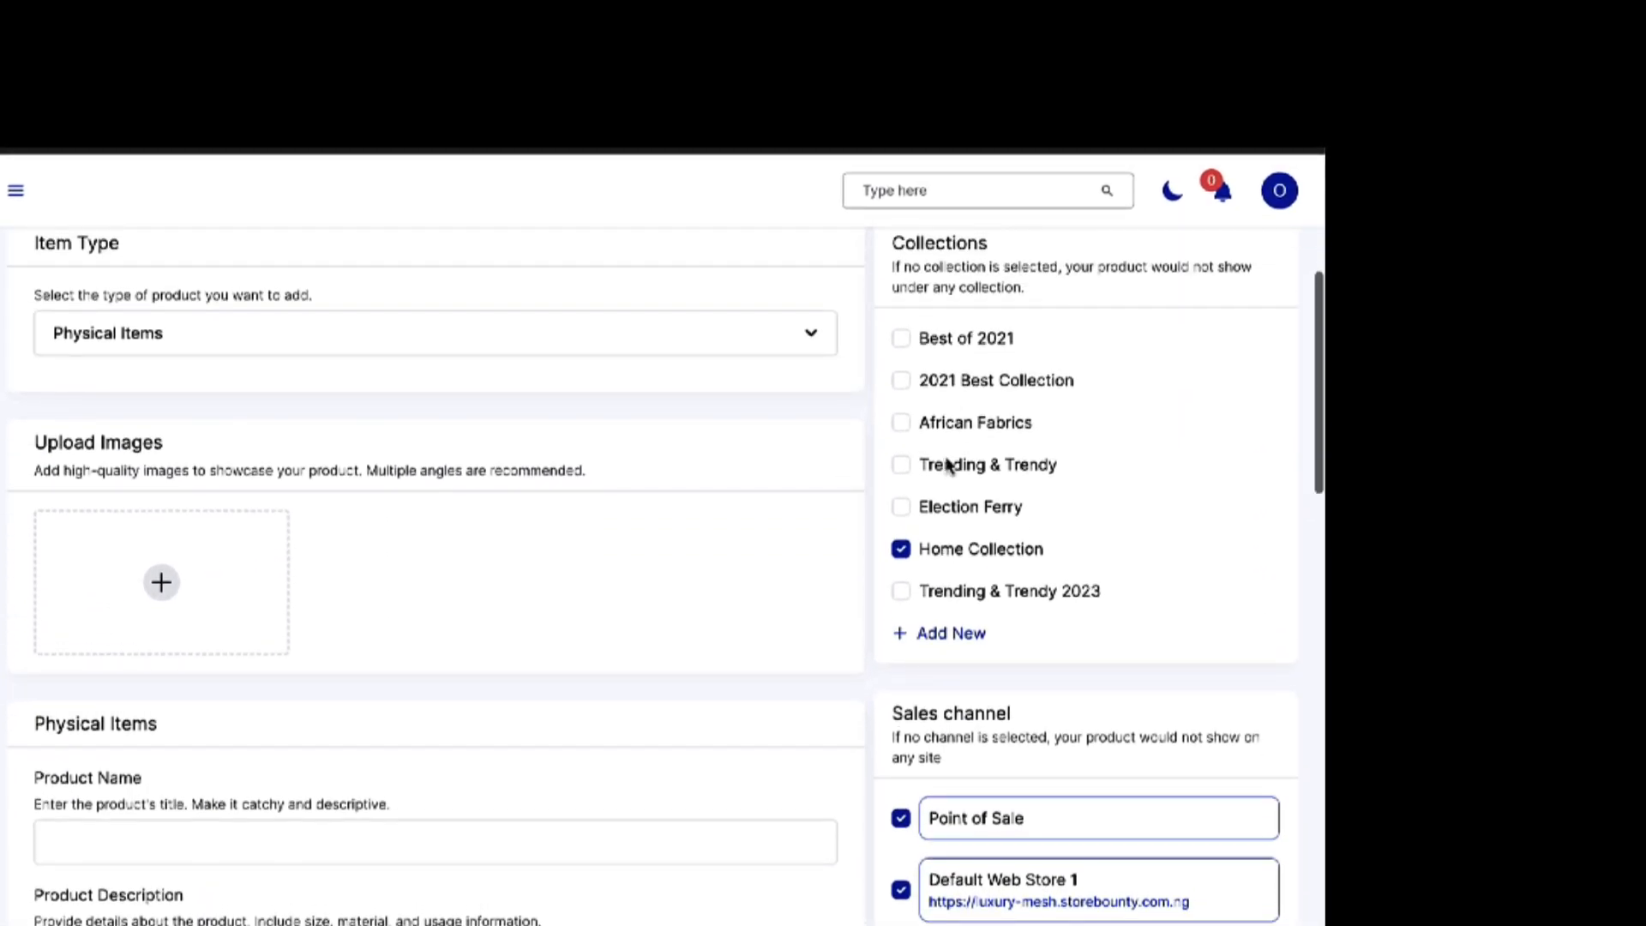
scroll(948, 415, up, 2)
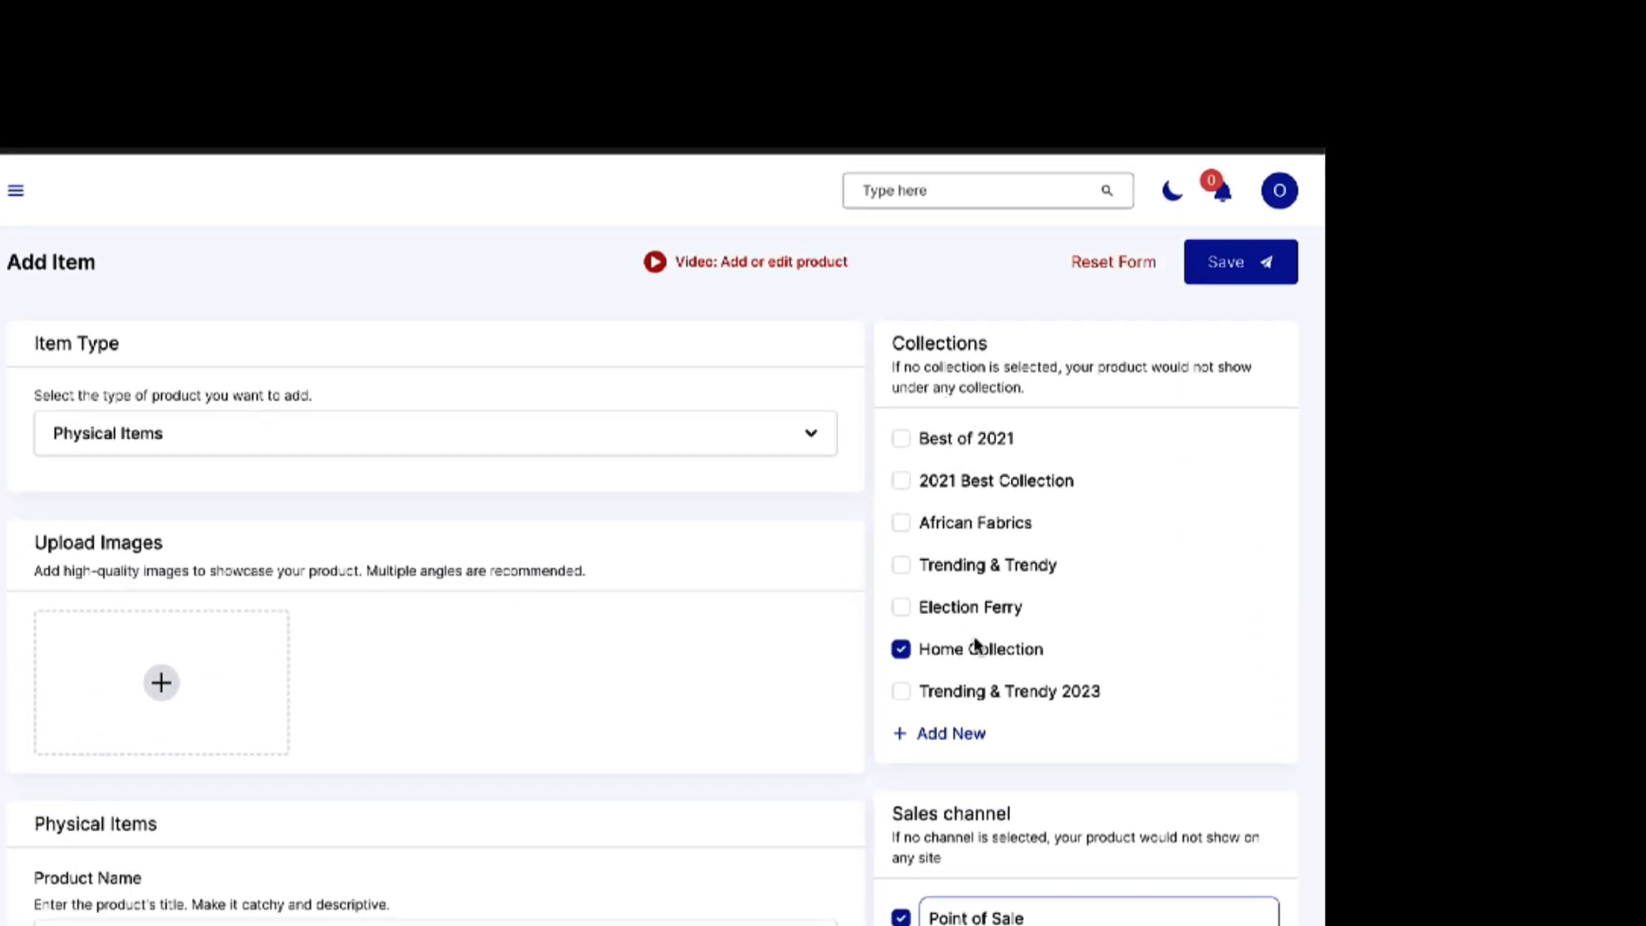
scroll(974, 646, down, 2)
scroll(857, 798, down, 10)
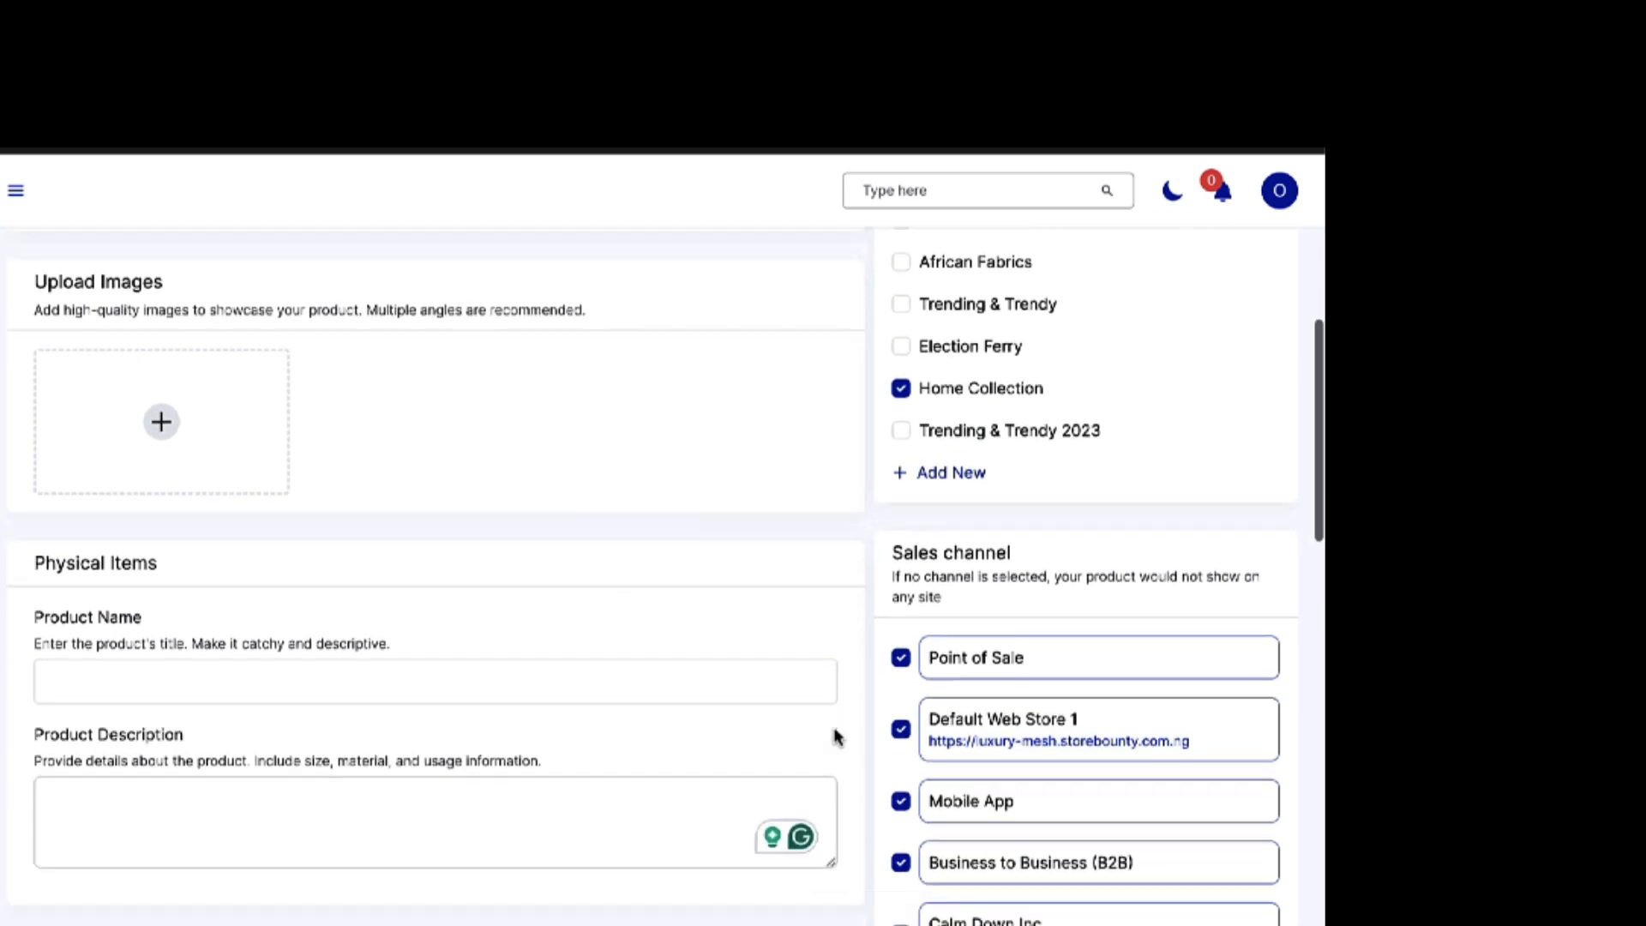
scroll(884, 835, down, 6)
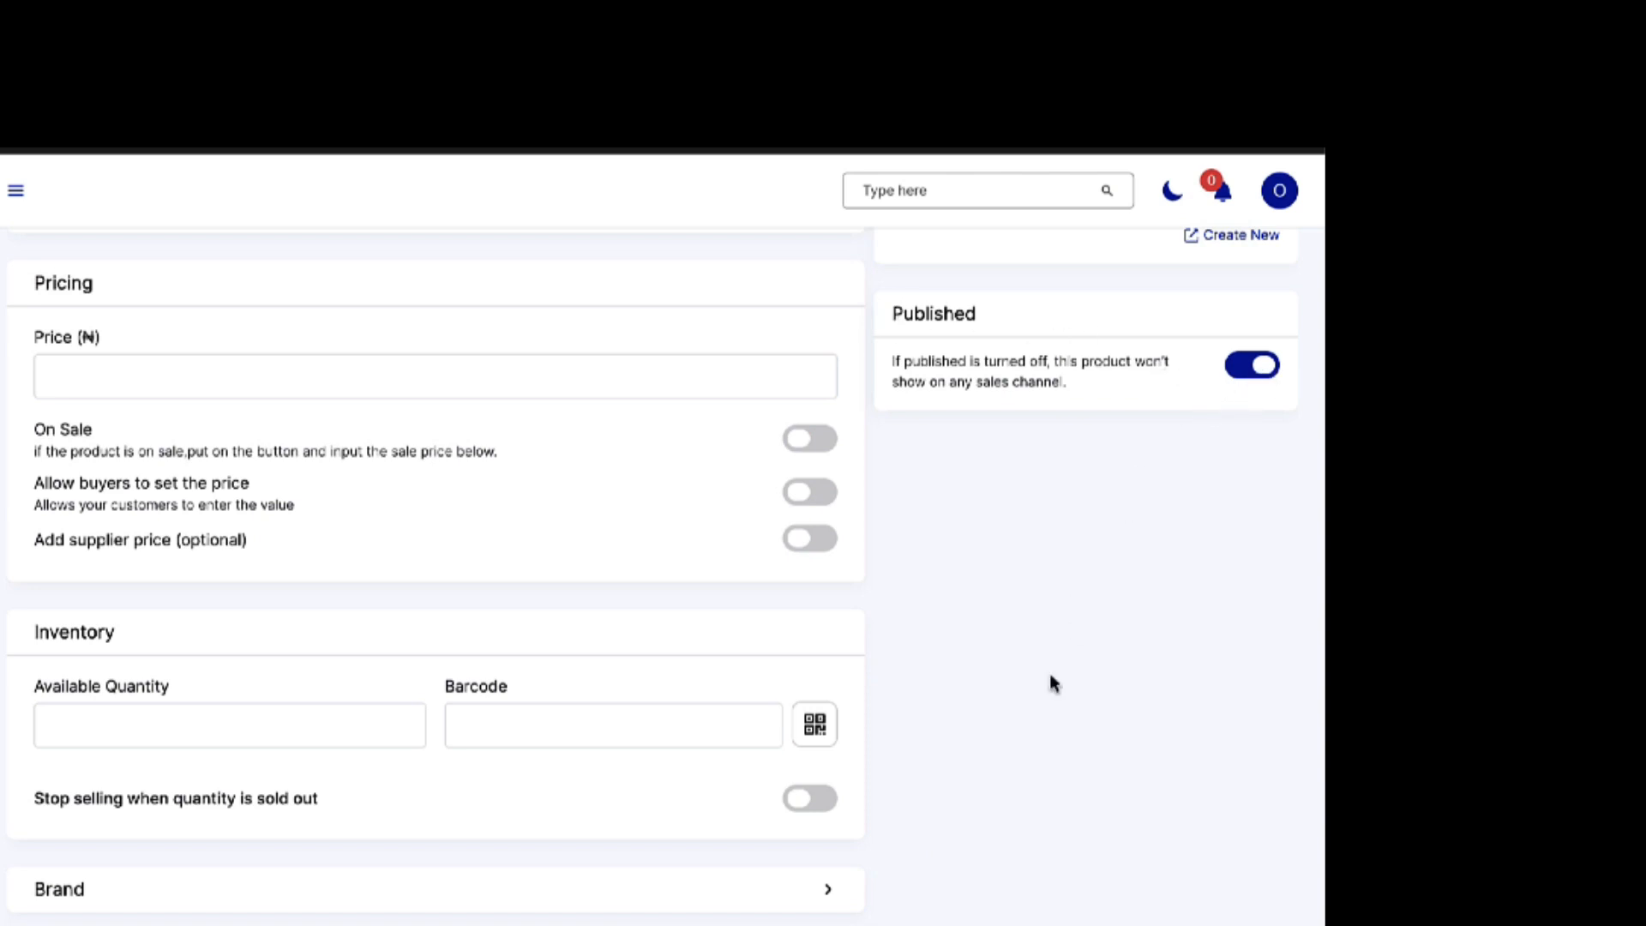
scroll(1088, 724, down, 7)
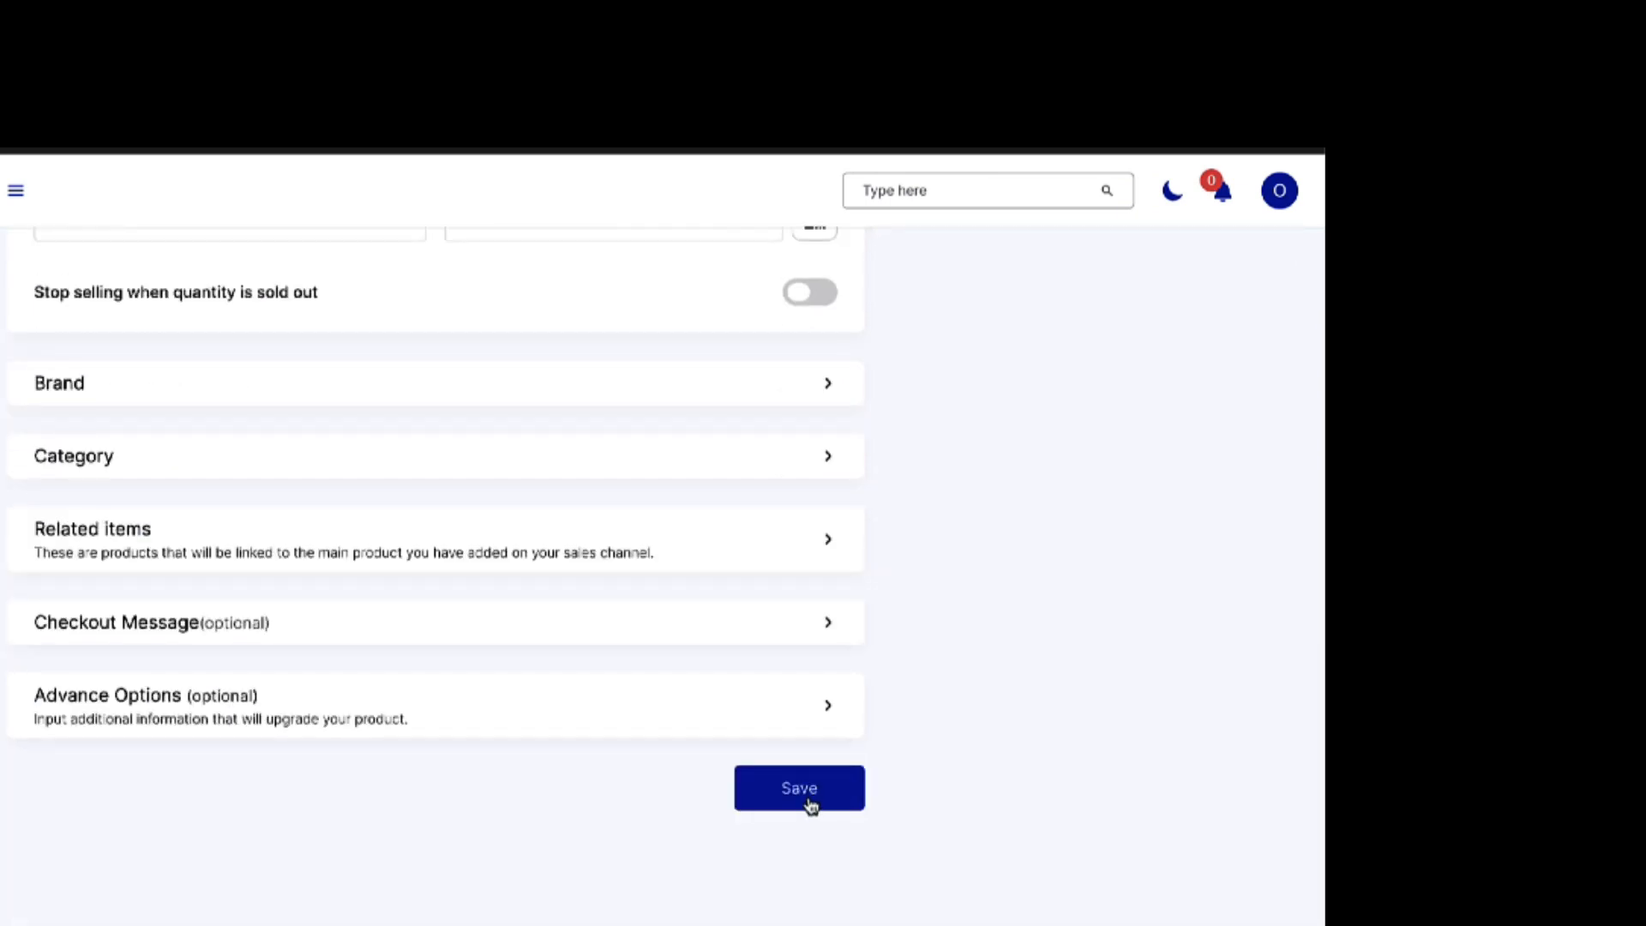
scroll(975, 496, up, 20)
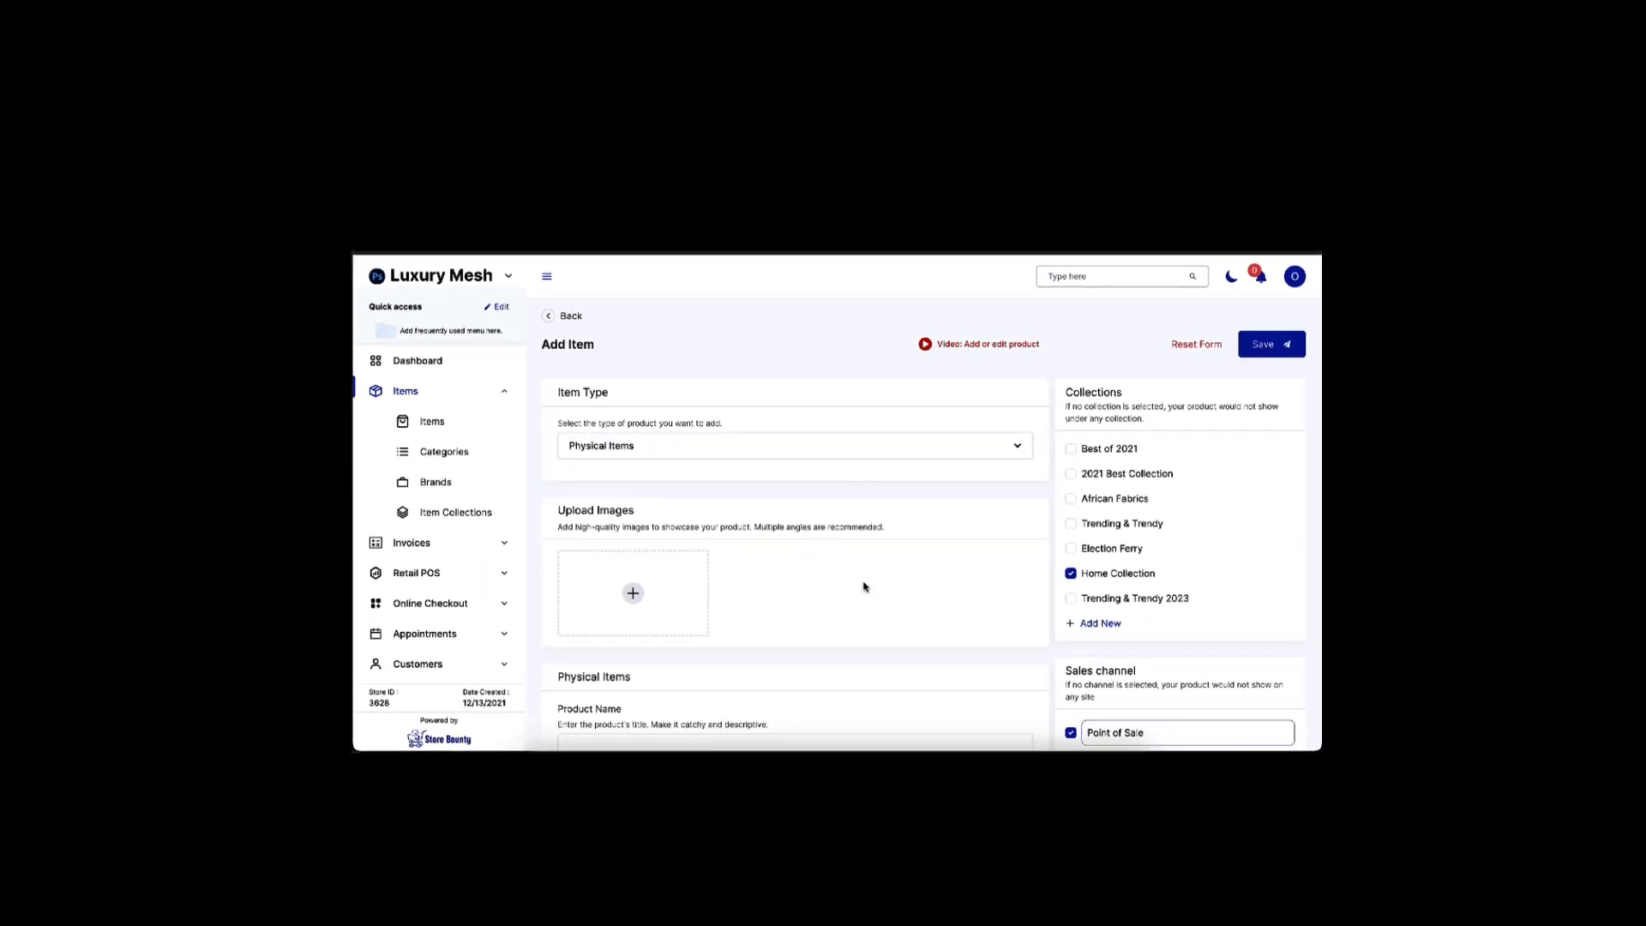
scroll(835, 597, down, 3)
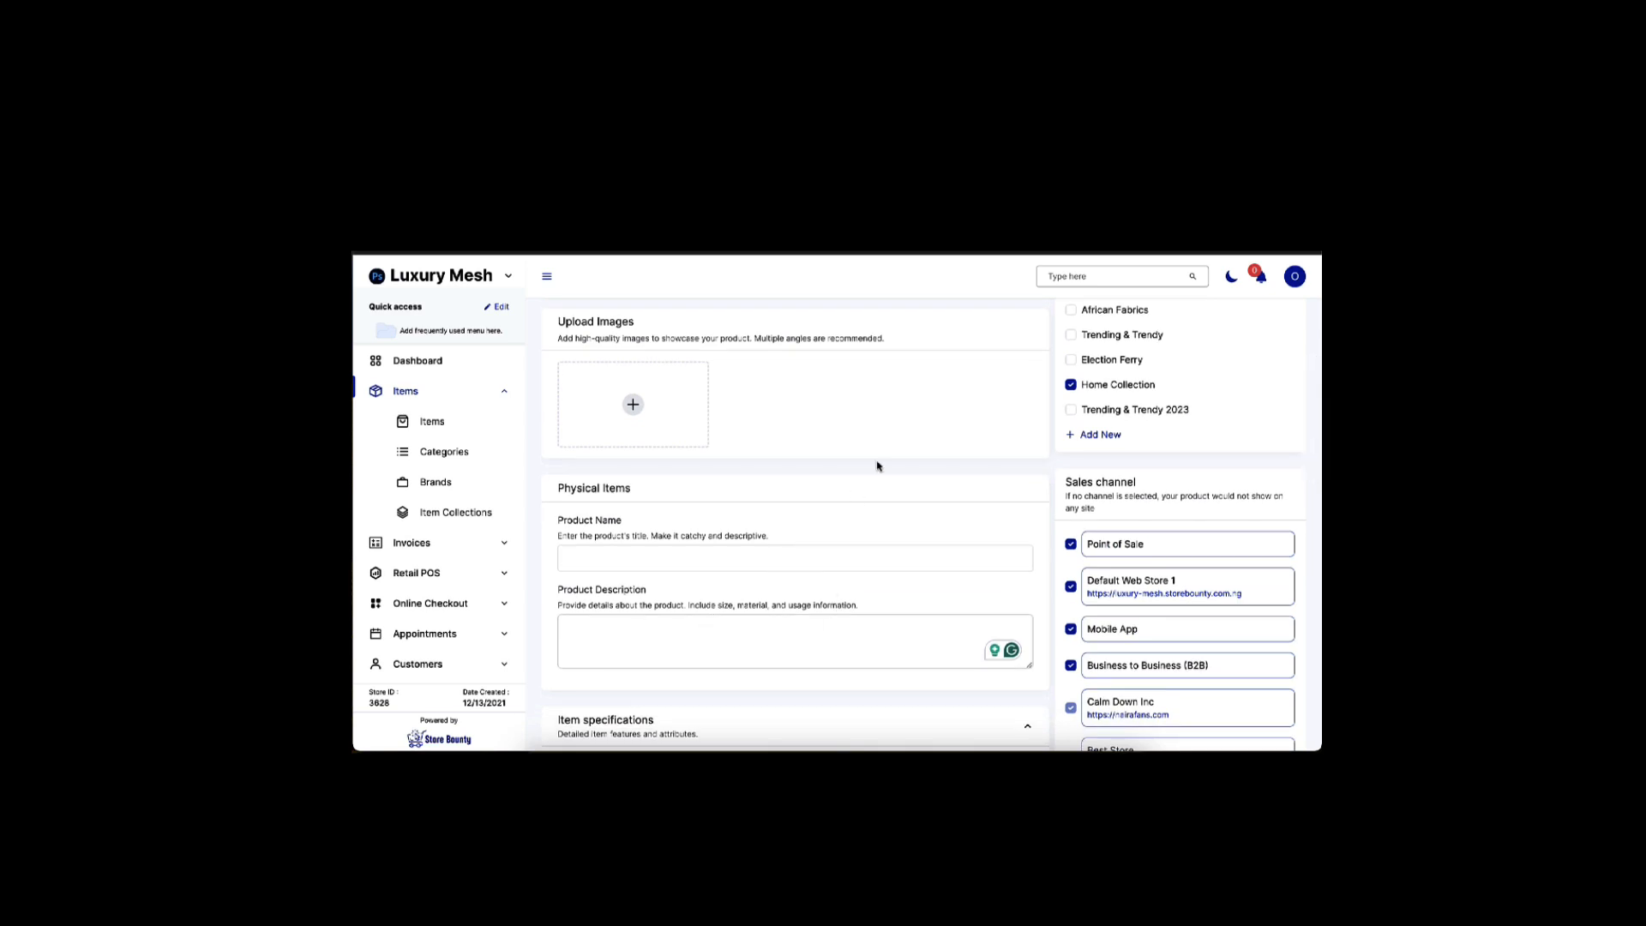
scroll(878, 466, up, 3)
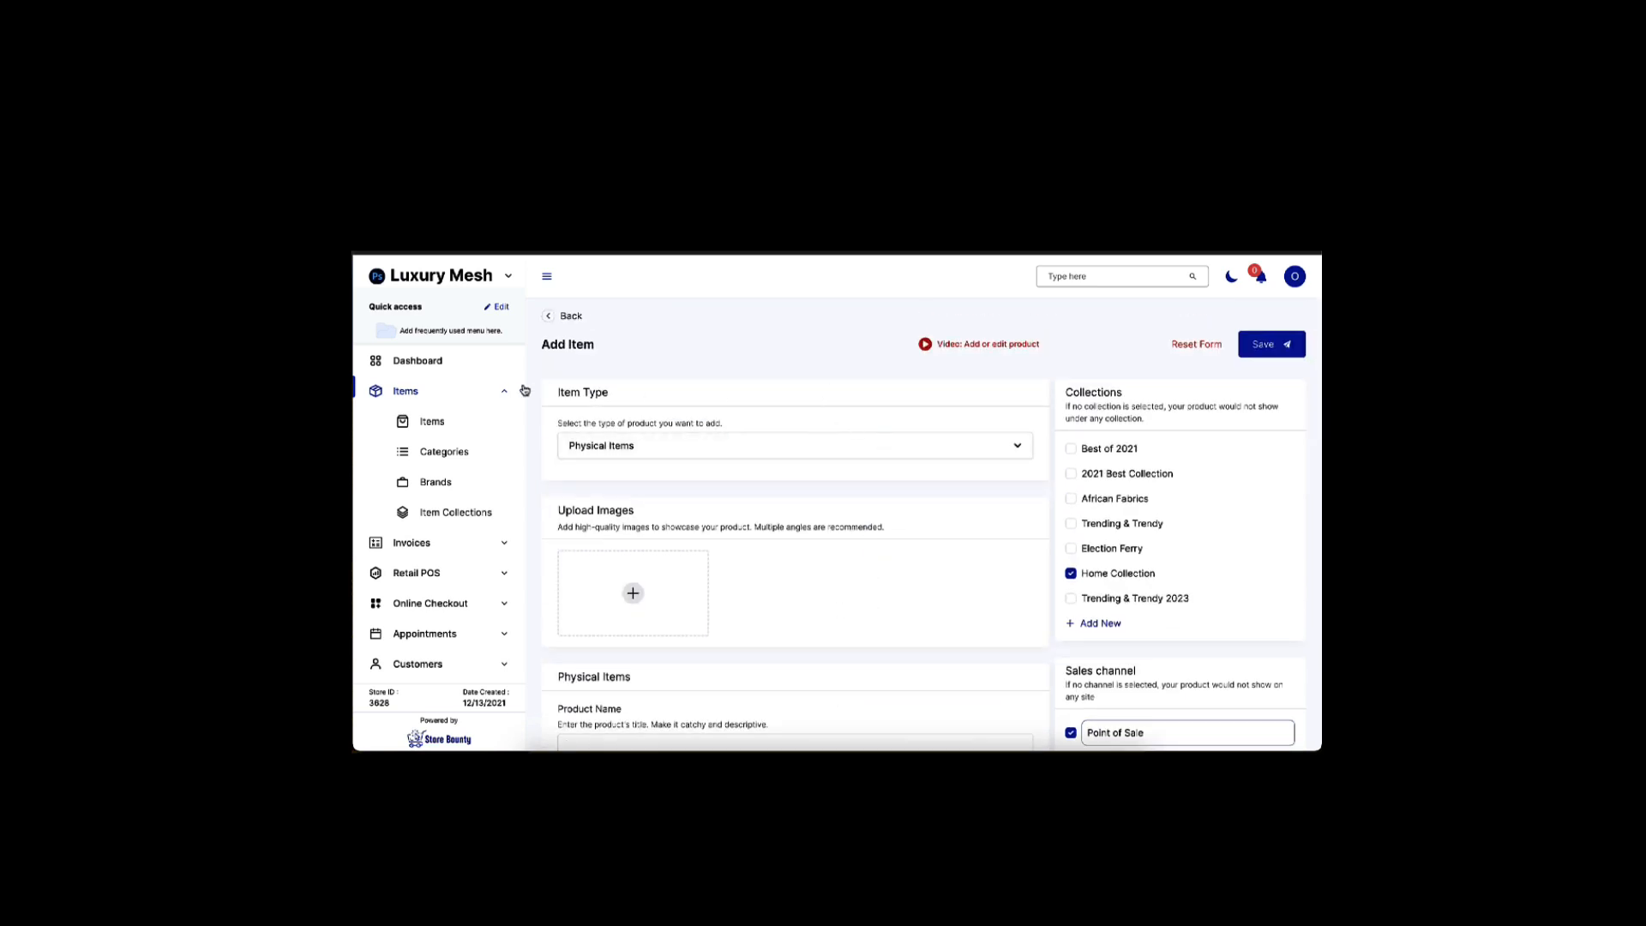
Step: Return to the dashboard, open the restaurant menu for editing and look through its display groups
click(415, 361)
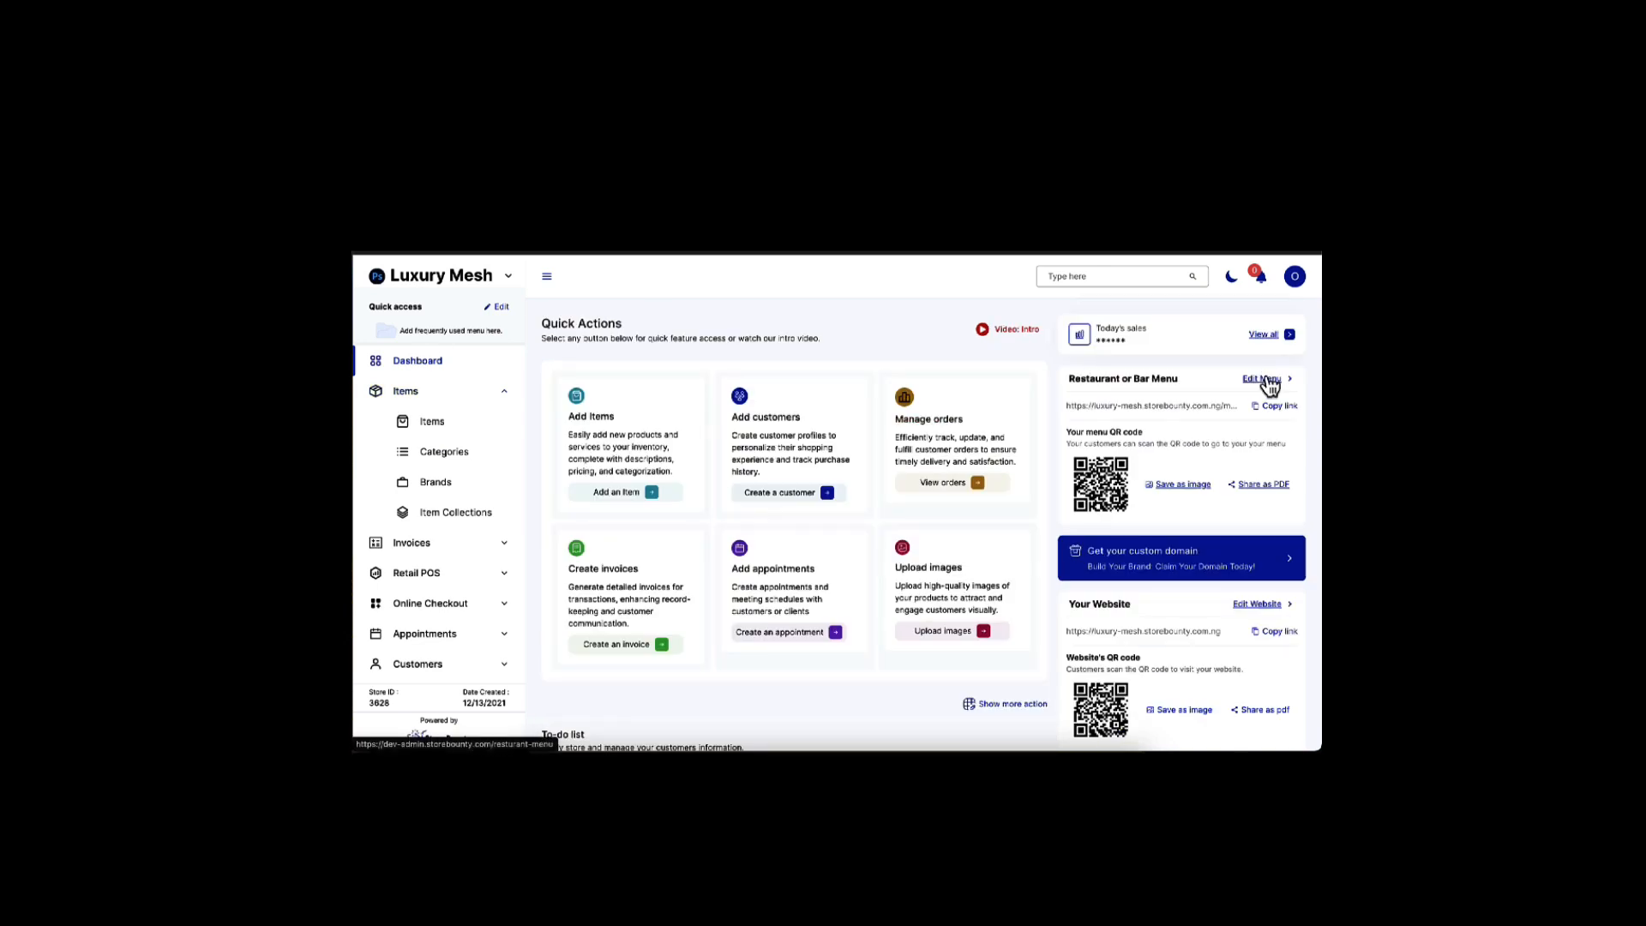
click(1268, 381)
scroll(823, 621, down, 2)
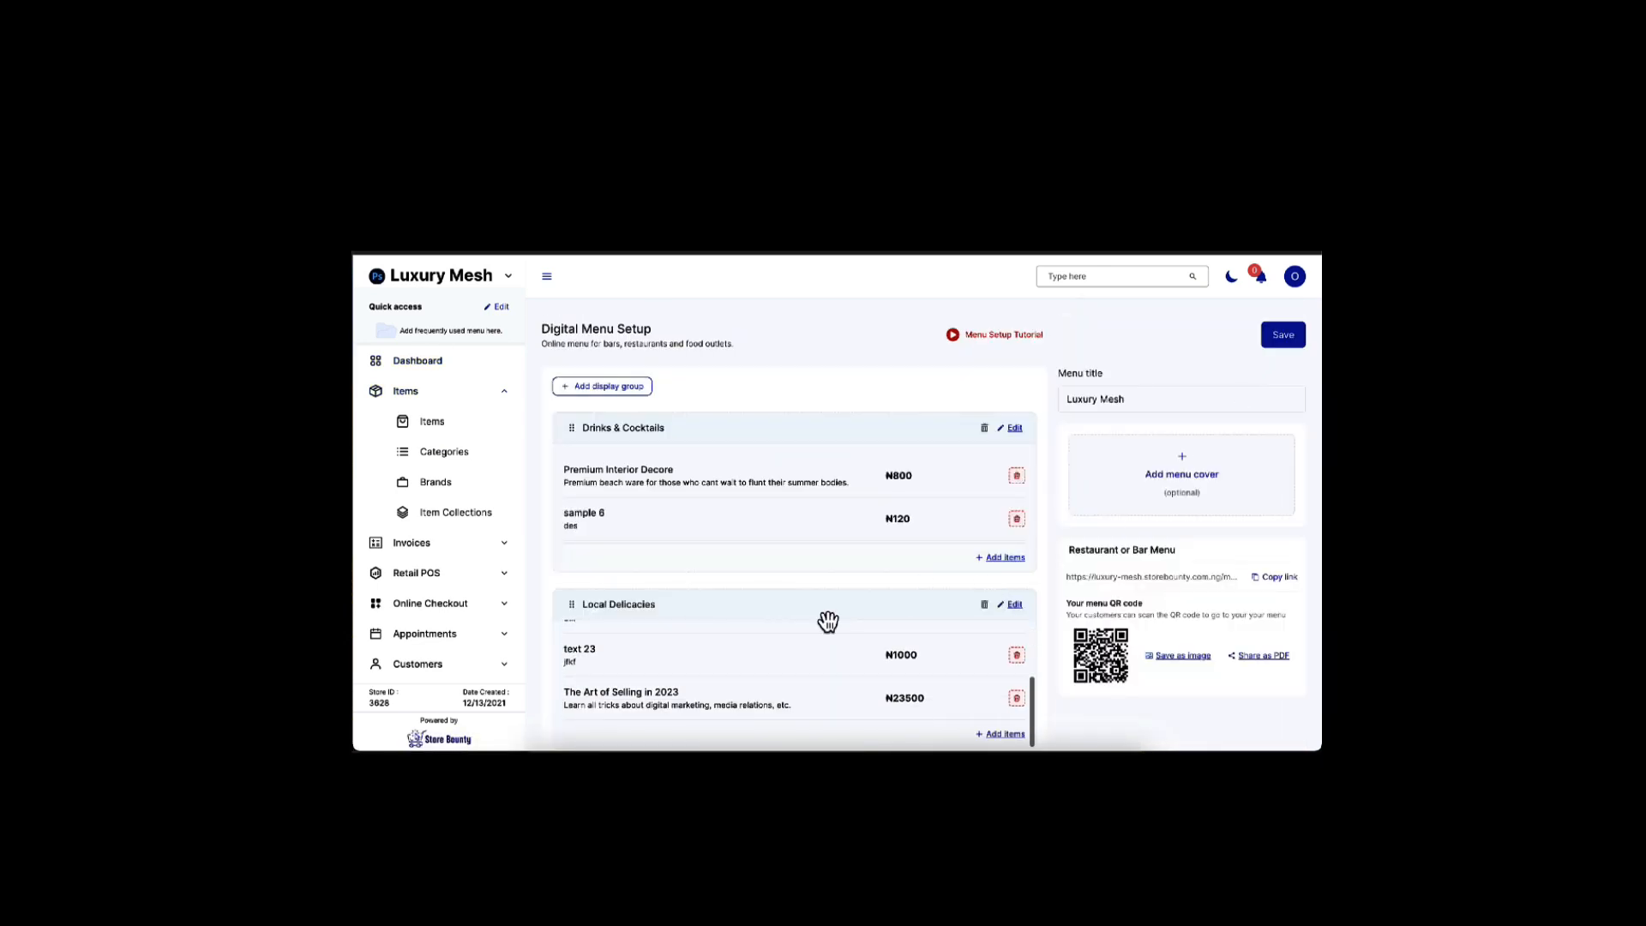
scroll(838, 459, down, 1)
scroll(839, 606, down, 4)
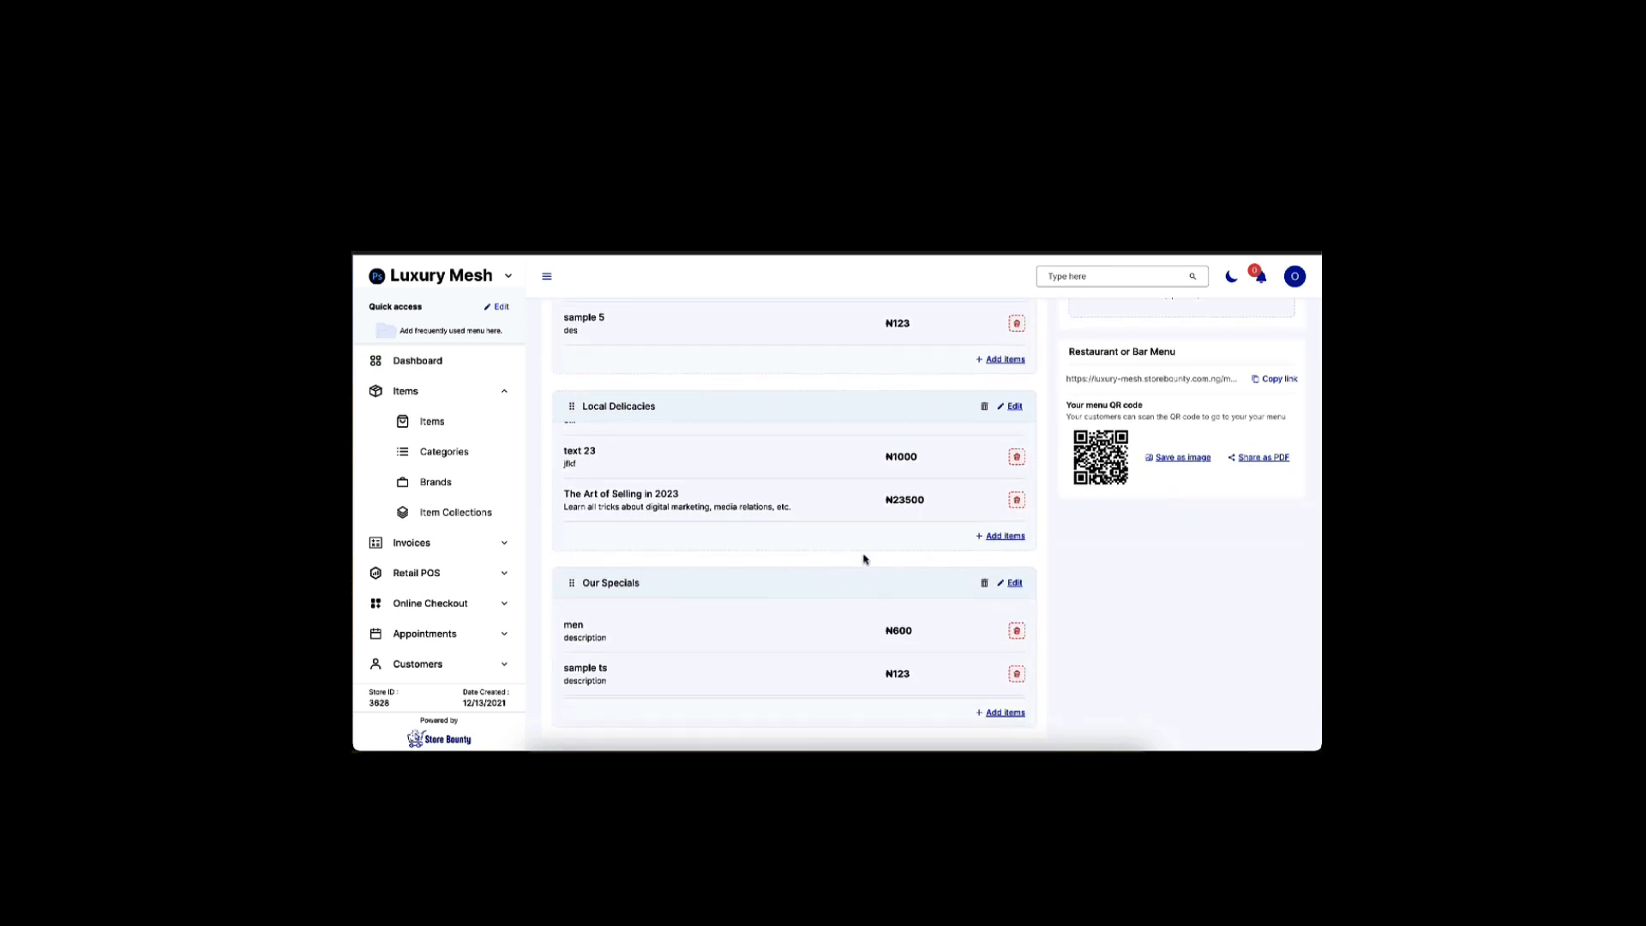
scroll(864, 561, down, 2)
scroll(860, 552, up, 5)
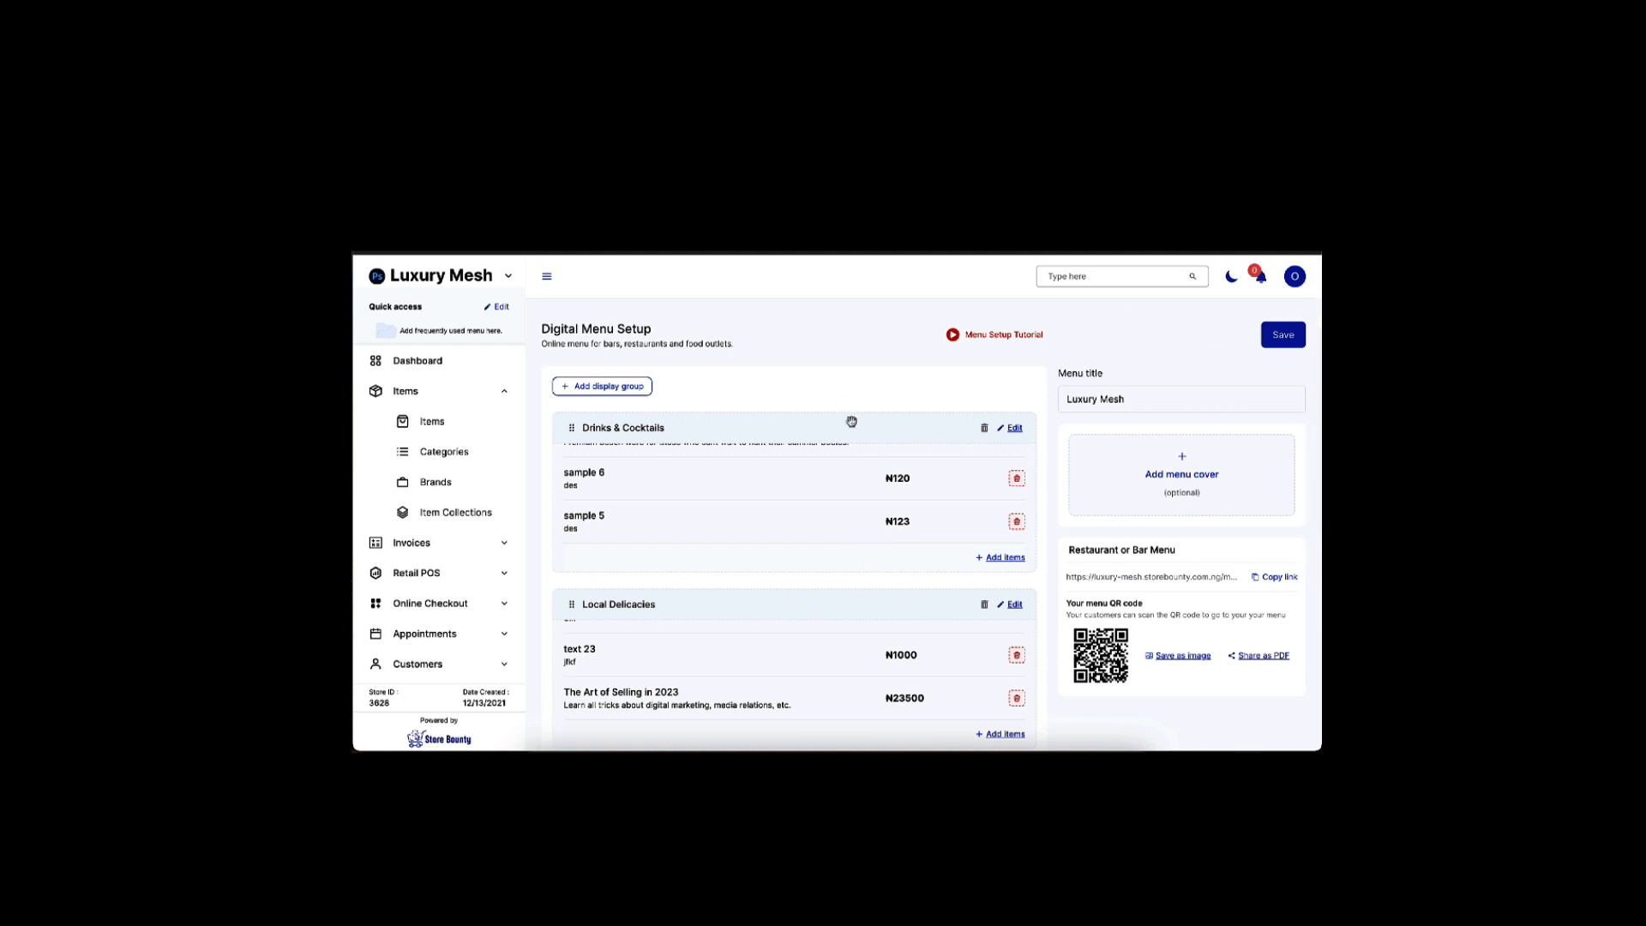